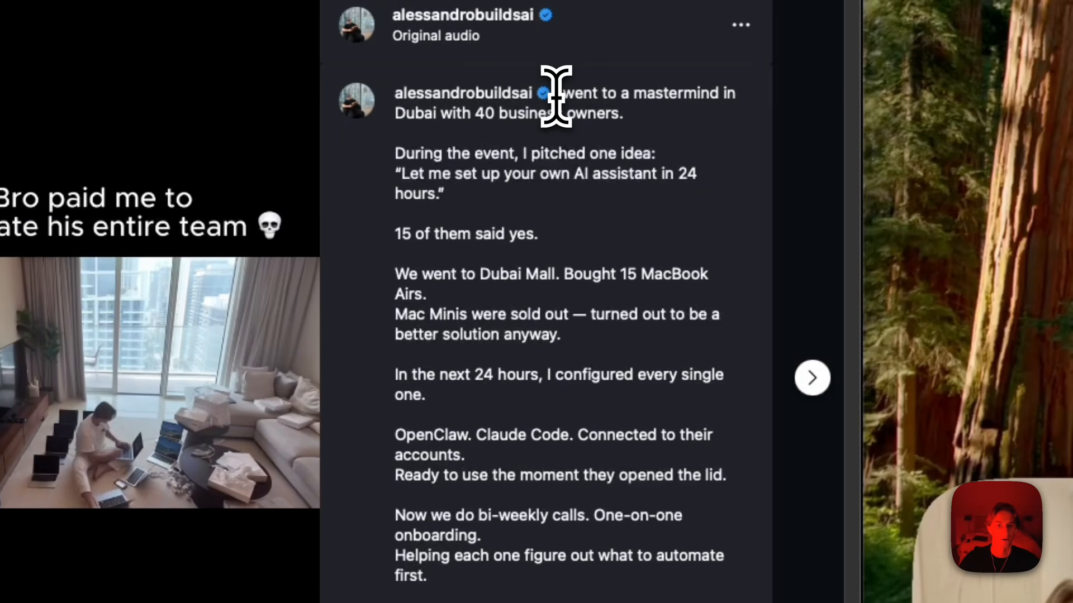
- Read the Instagram post's caption about setting up AI assistants for business owners in Dubai, and close the post
drag(556, 93, 662, 559)
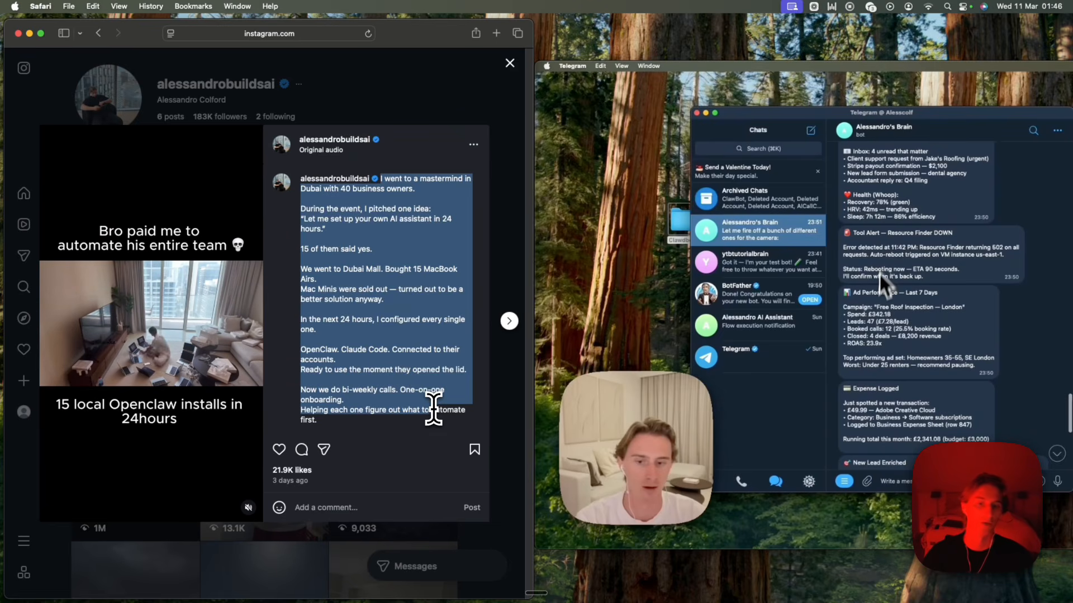
click(432, 100)
click(148, 399)
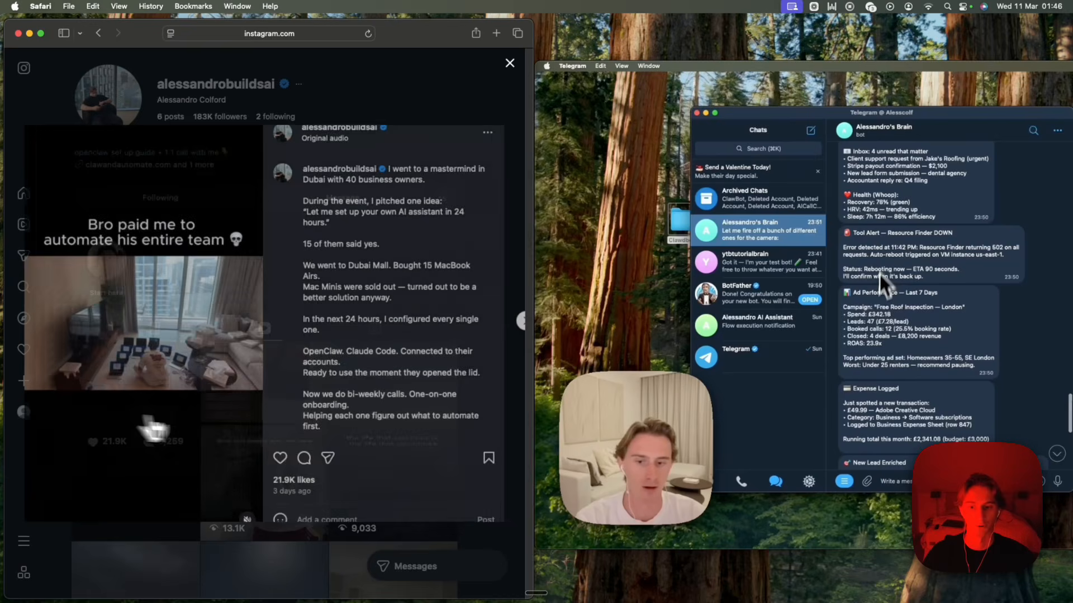
click(370, 112)
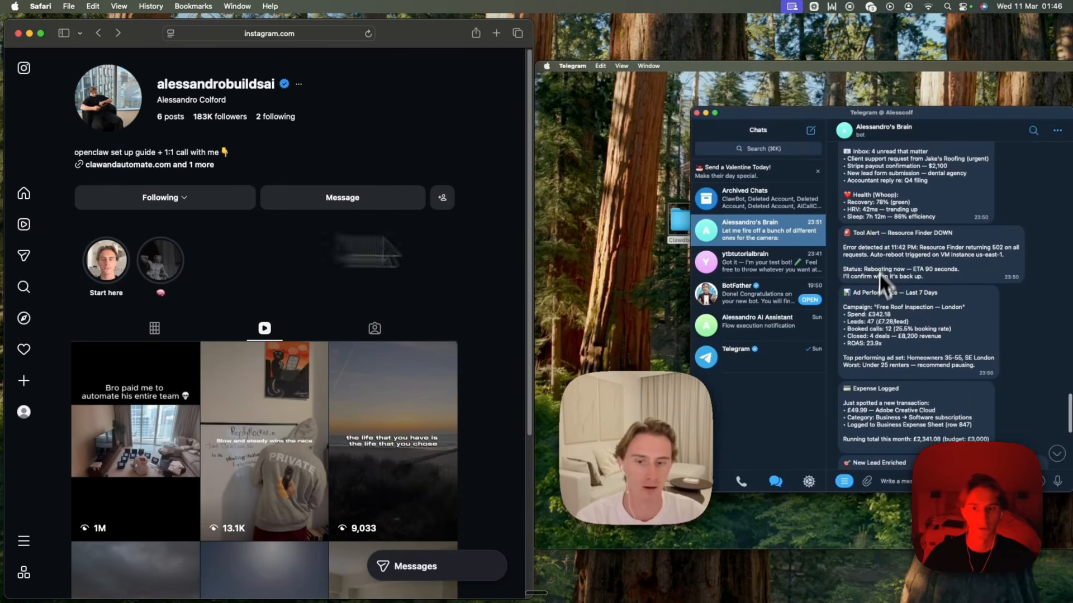
click(877, 470)
drag(879, 471, 1005, 466)
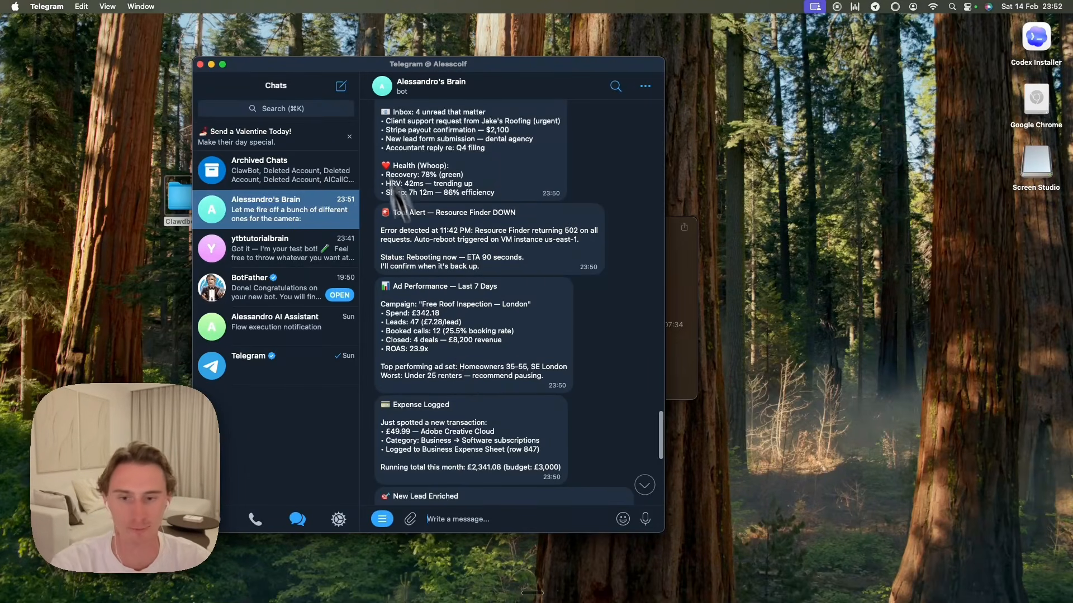
- Examine the bot's ad performance, expense, new lead, time check and competitor reels messages in the Telegram chat
scroll(427, 259, down, 1)
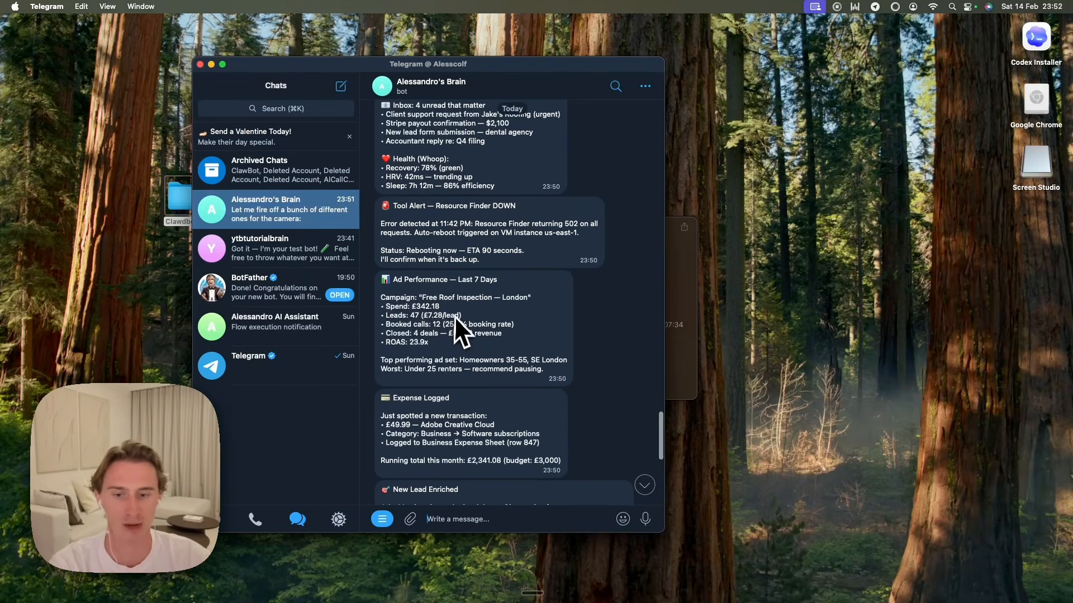
scroll(448, 337, down, 5)
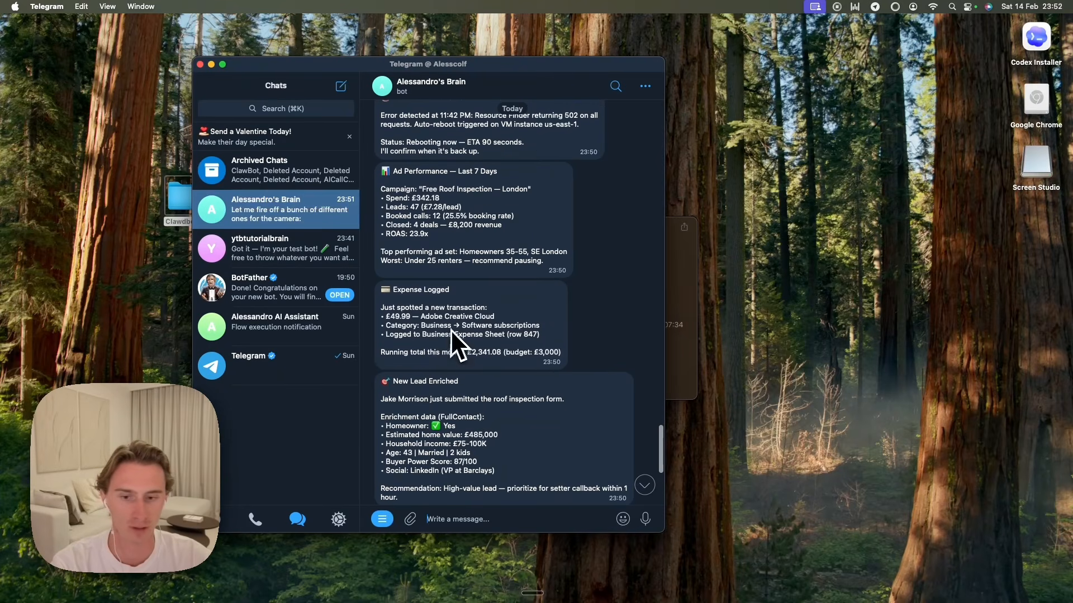
scroll(453, 344, down, 2)
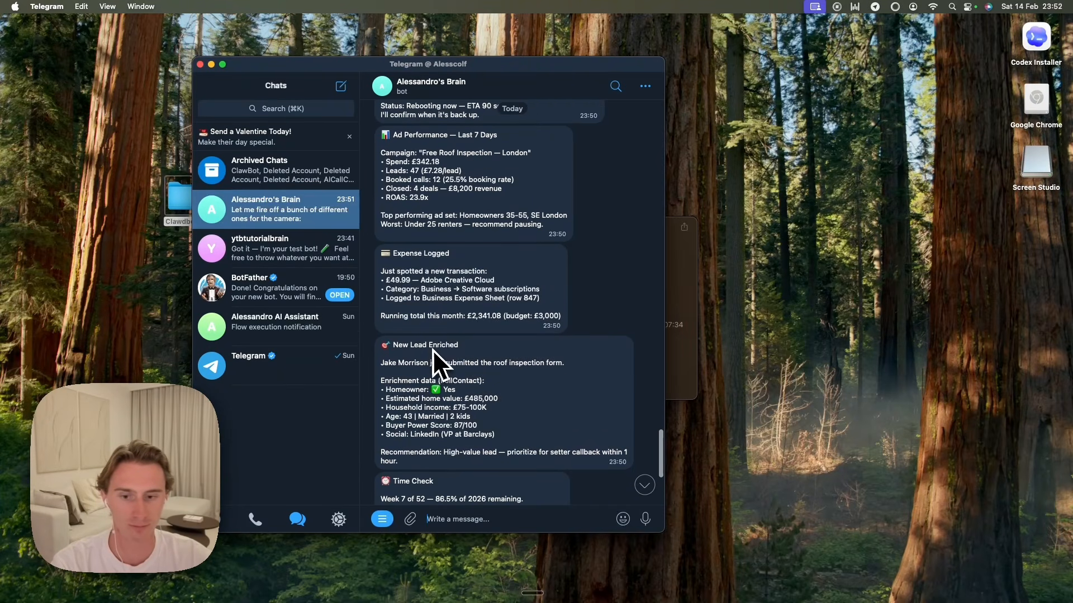
scroll(457, 347, down, 1)
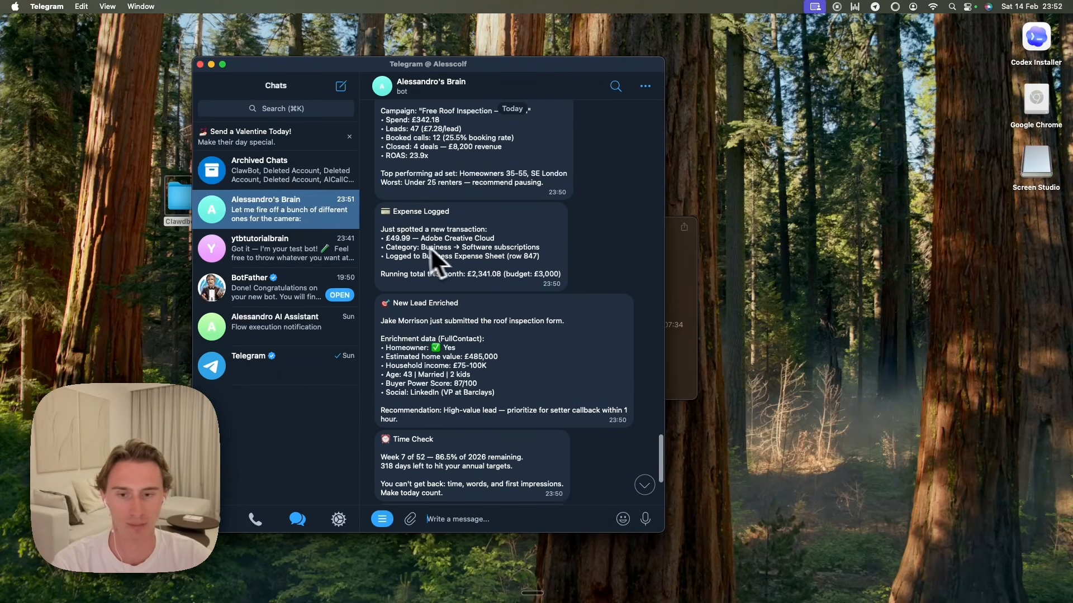
scroll(445, 300, down, 2)
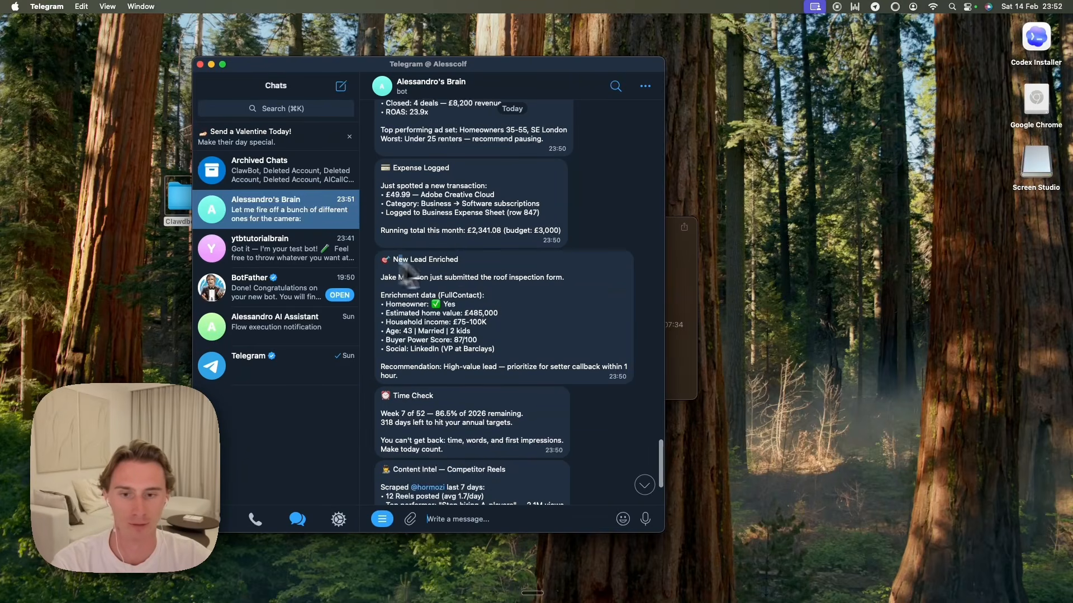
drag(400, 261, 484, 270)
scroll(469, 282, down, 2)
scroll(482, 298, down, 3)
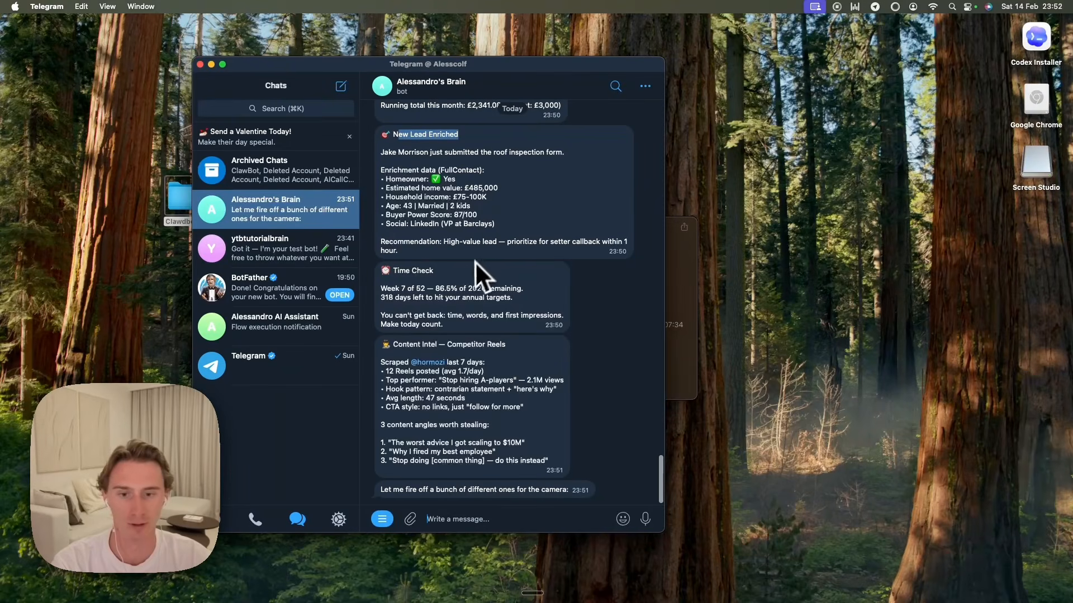
drag(409, 275, 426, 297)
click(481, 306)
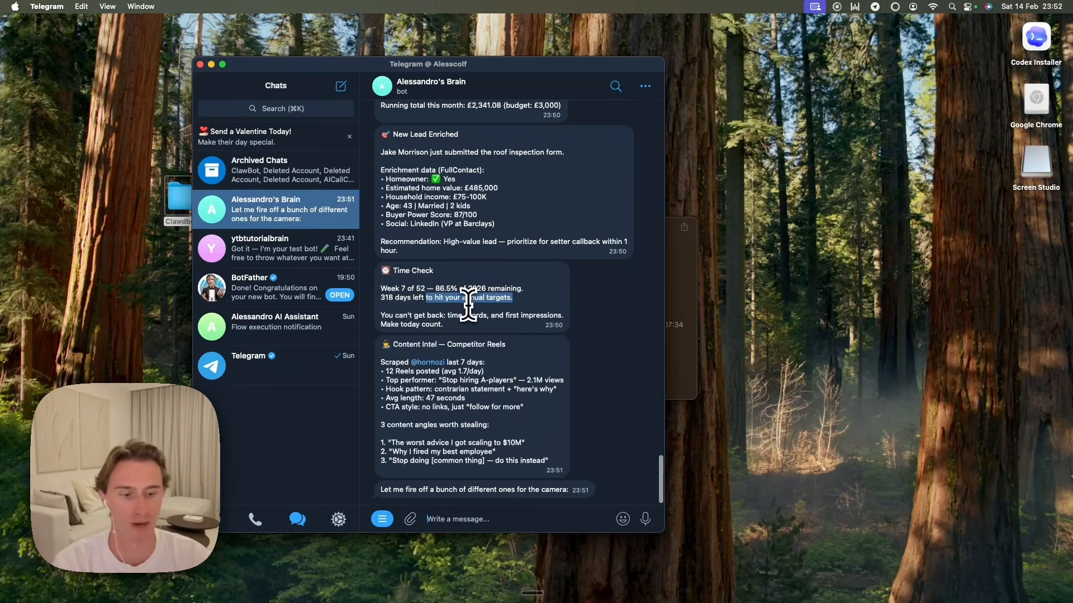
click(546, 302)
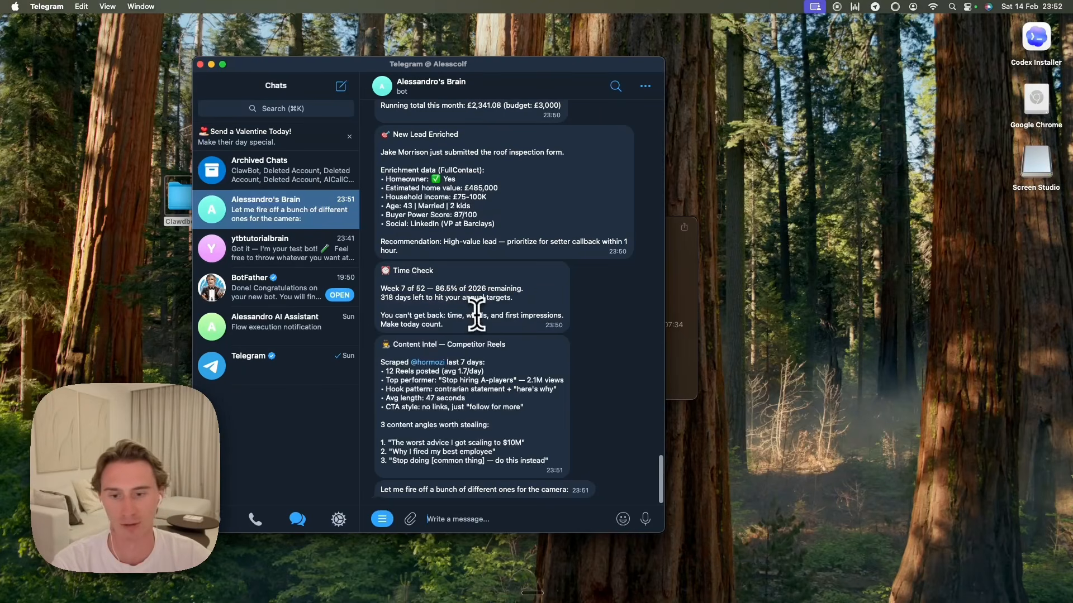
drag(398, 344, 546, 351)
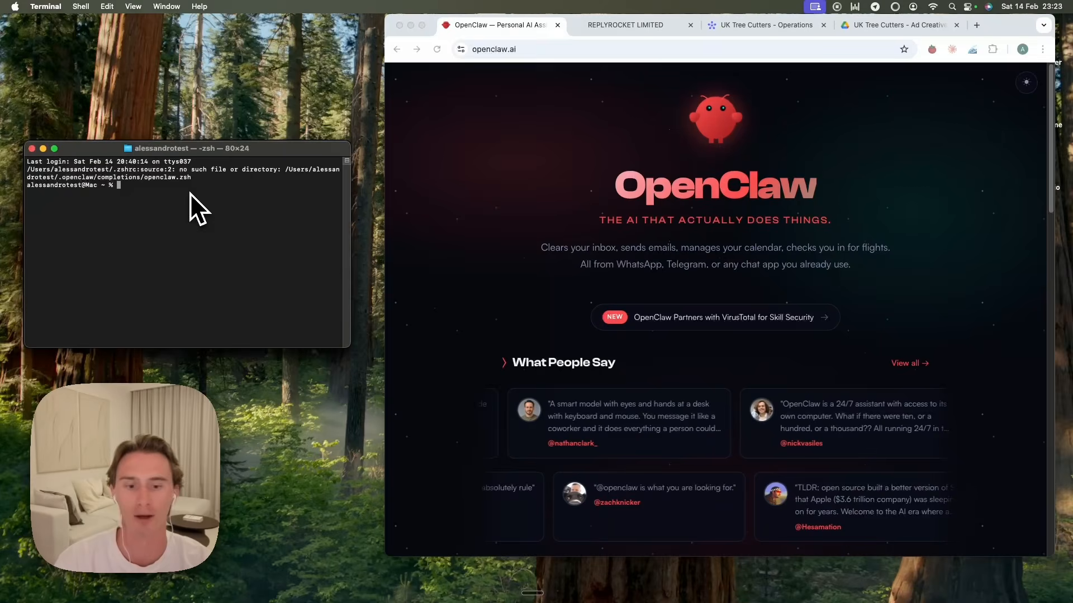
- Copy the macOS/Linux one-liner install command from the Quick Start section of openclaw.ai
scroll(642, 354, down, 5)
scroll(628, 370, up, 2)
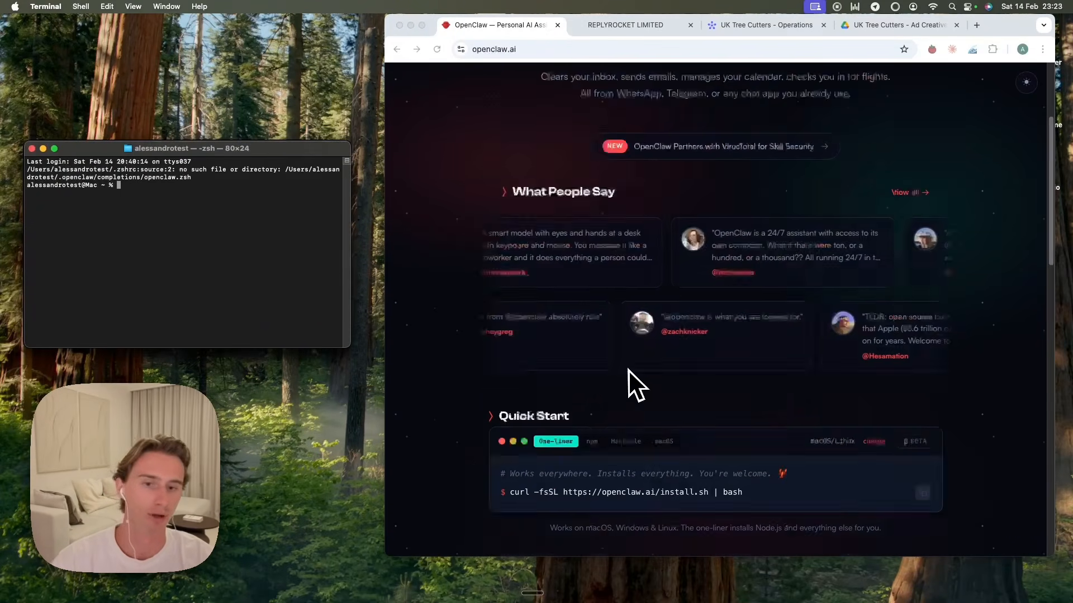
scroll(628, 370, up, 3)
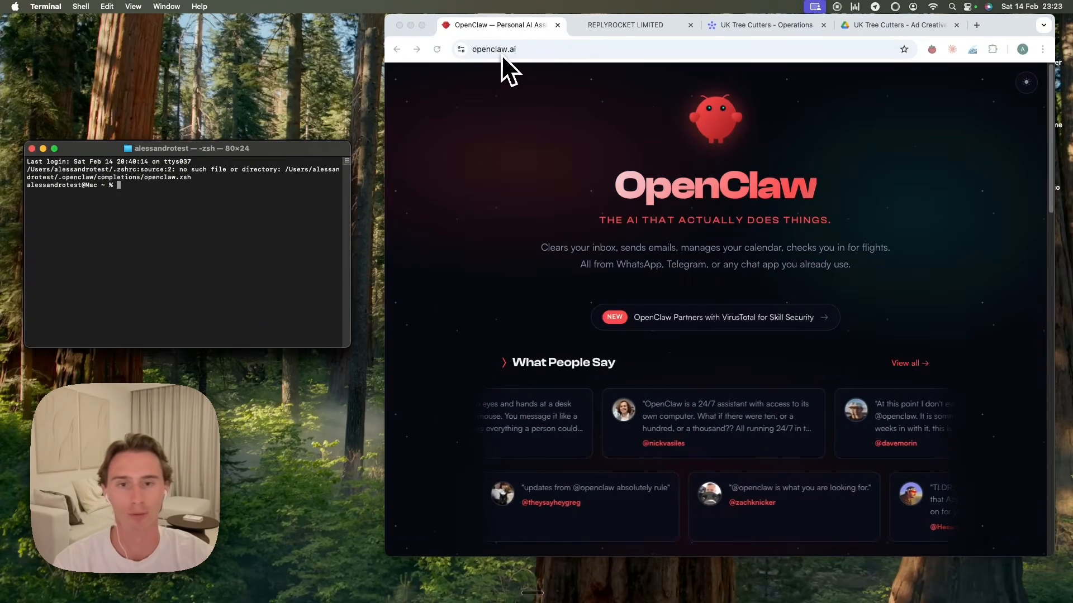
scroll(642, 385, down, 5)
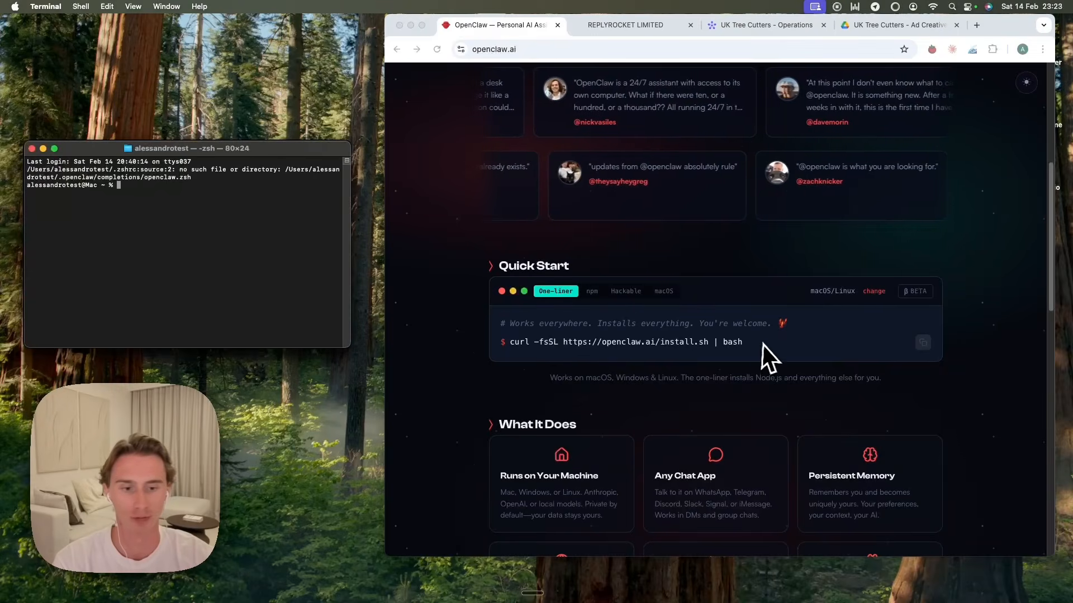
drag(746, 342, 503, 340)
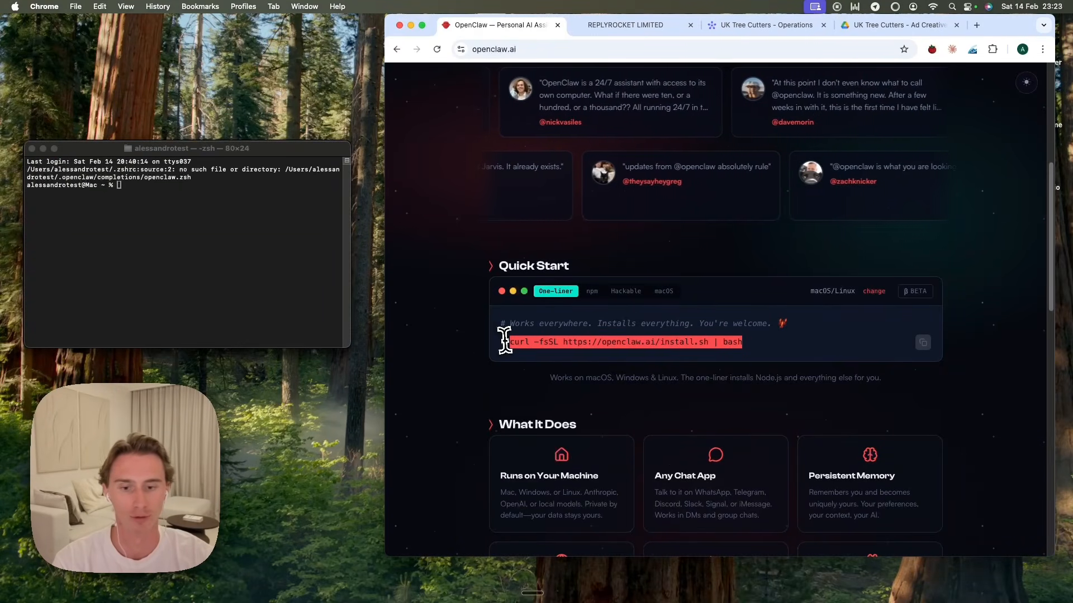
right_click(551, 342)
click(579, 375)
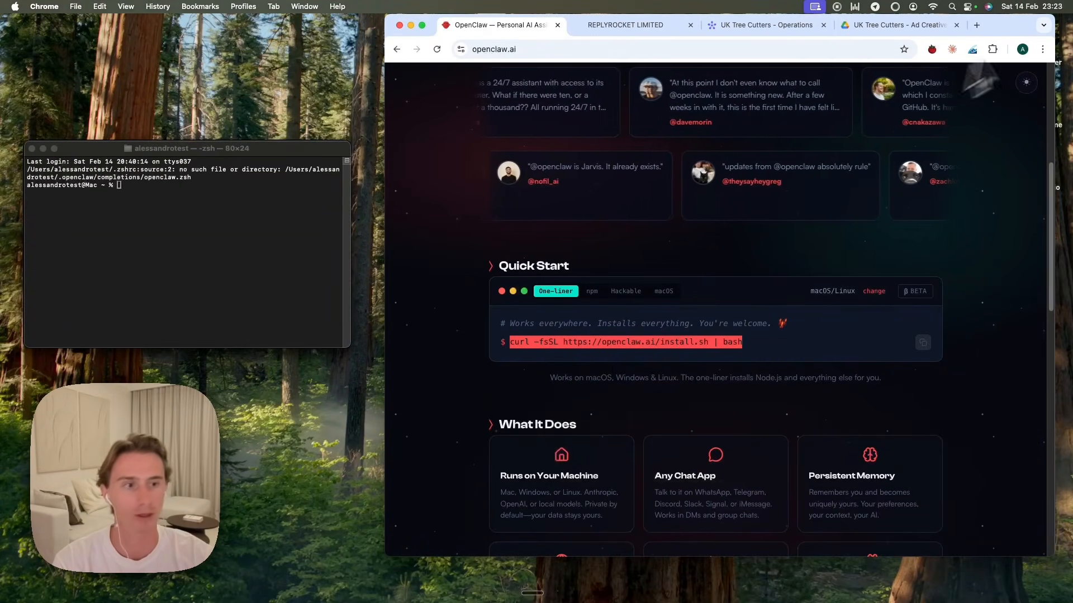
click(186, 203)
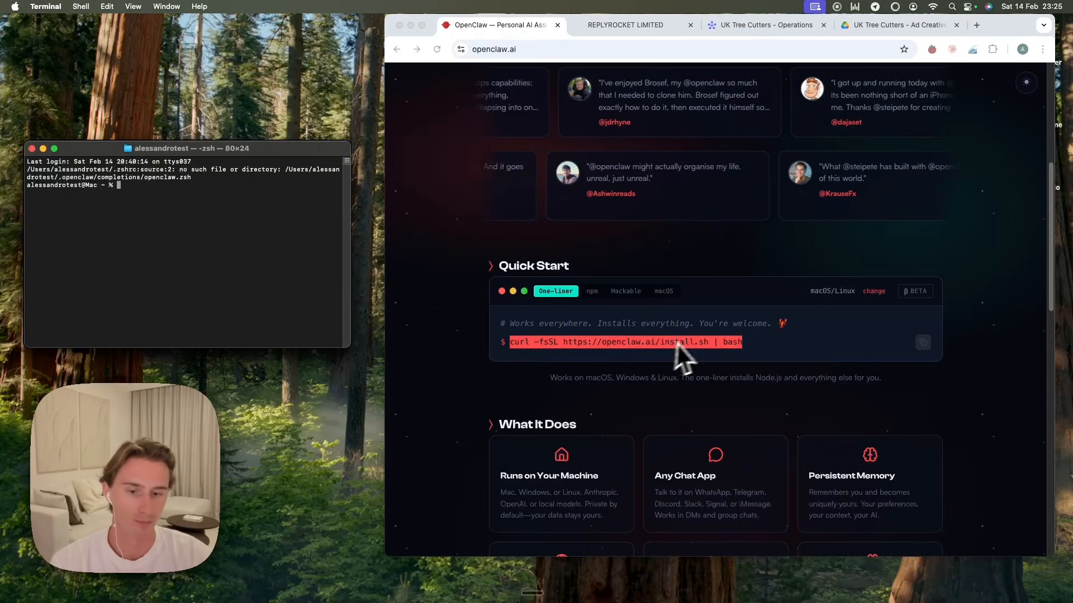
right_click(693, 343)
click(712, 370)
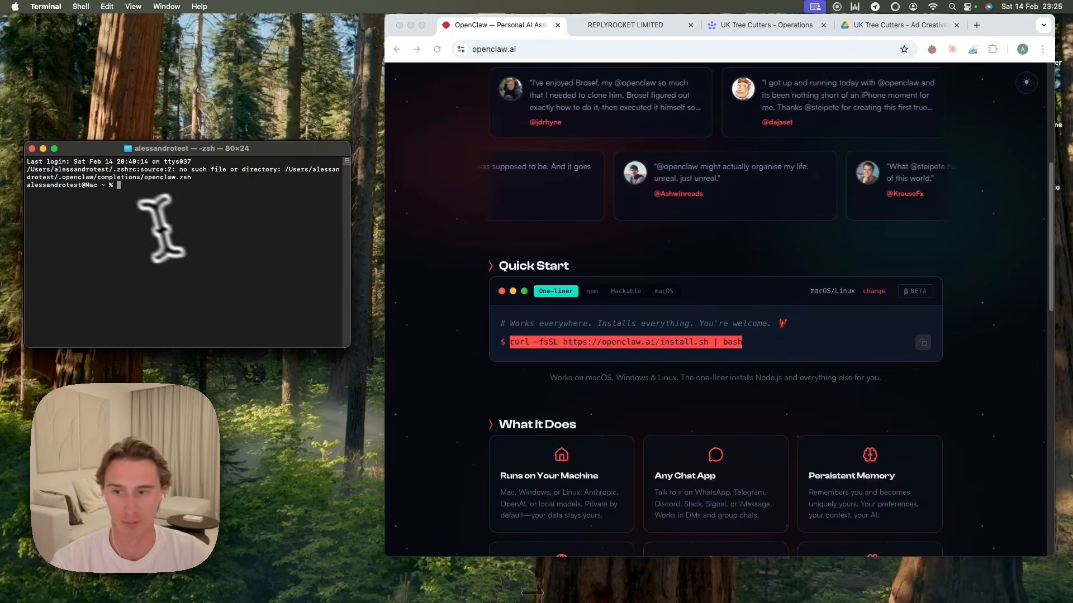
right_click(140, 192)
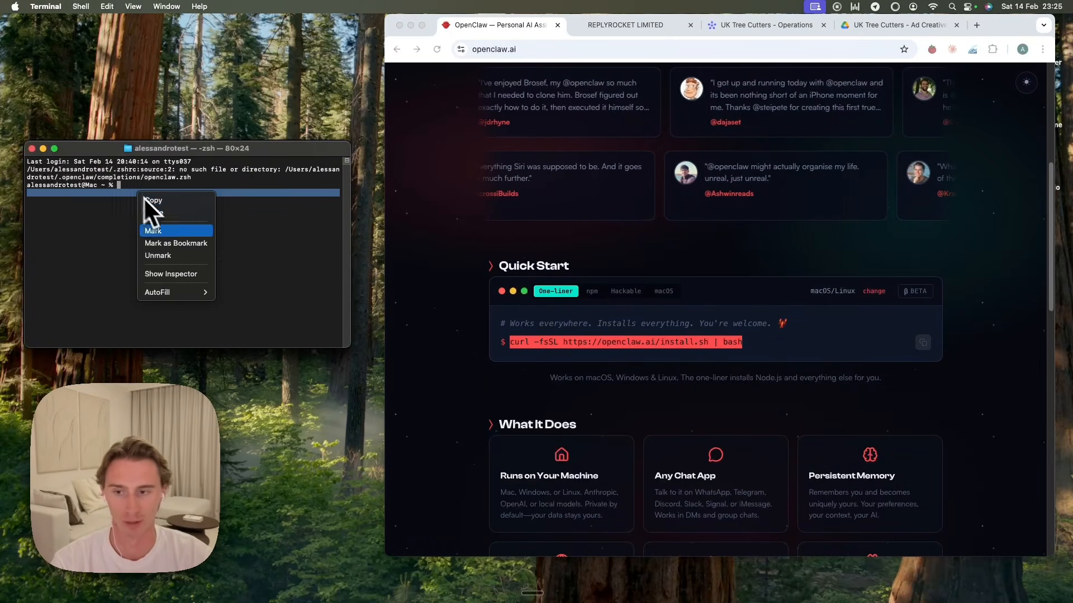
click(169, 214)
key(Return)
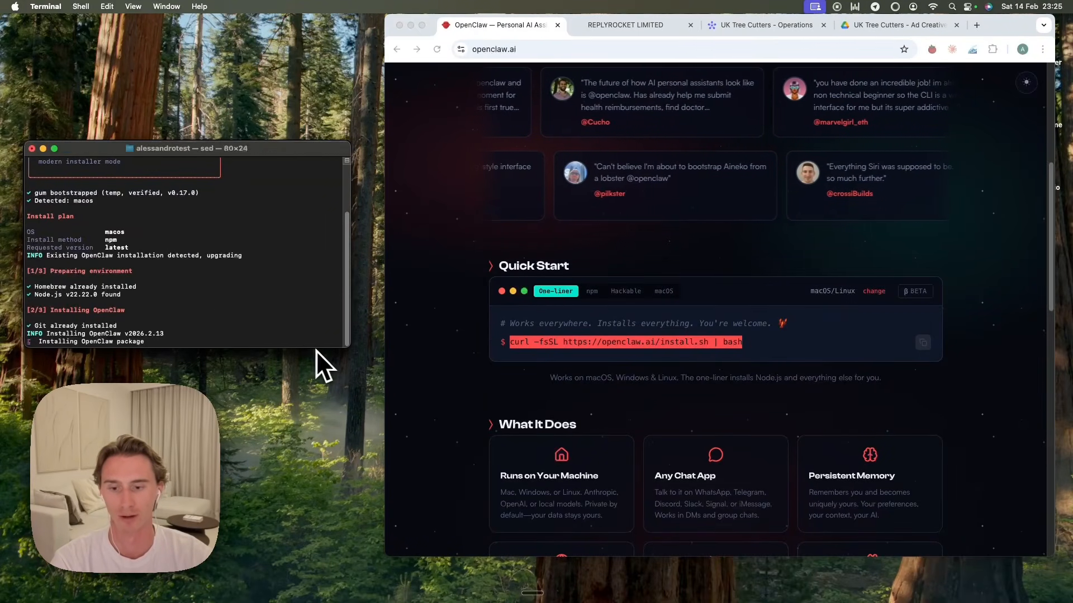
drag(319, 347, 319, 535)
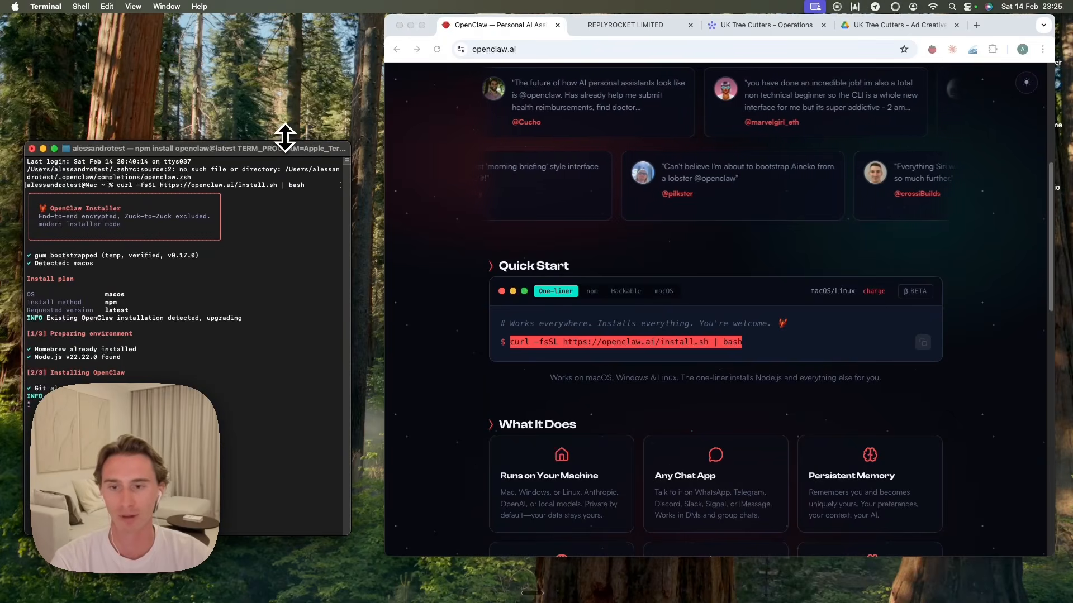
drag(285, 137, 302, 49)
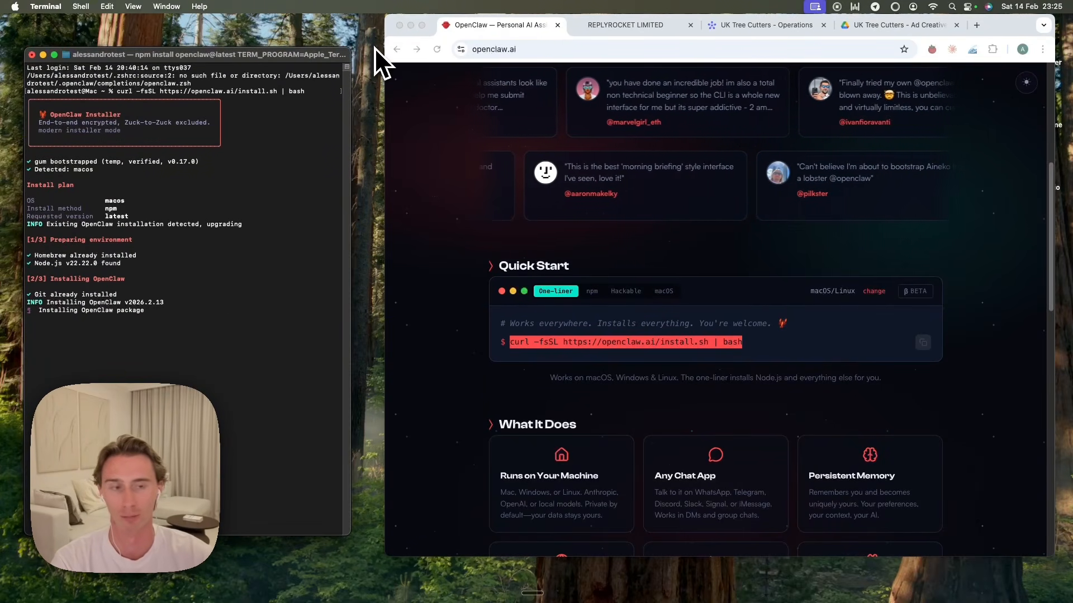
- Check which user accounts are available for switching on this Mac, and dismiss the list
click(913, 7)
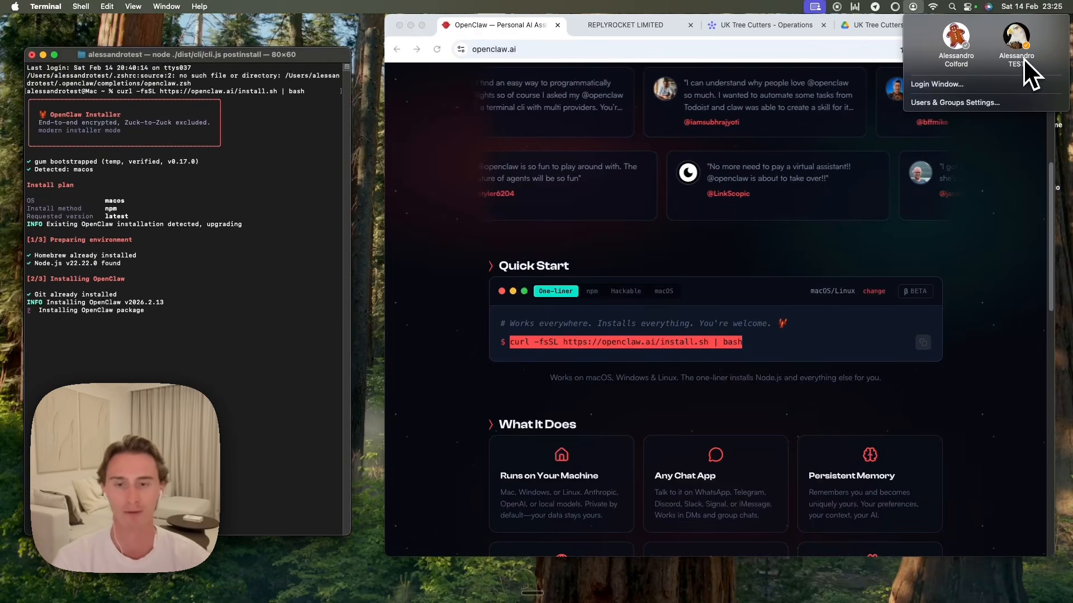
click(962, 165)
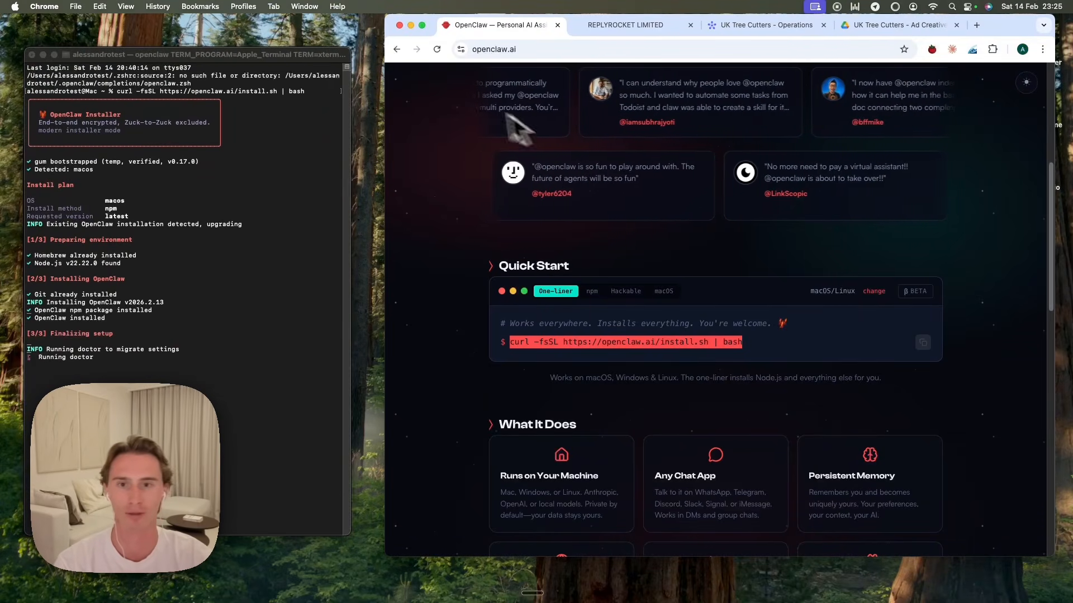
scroll(486, 176, up, 6)
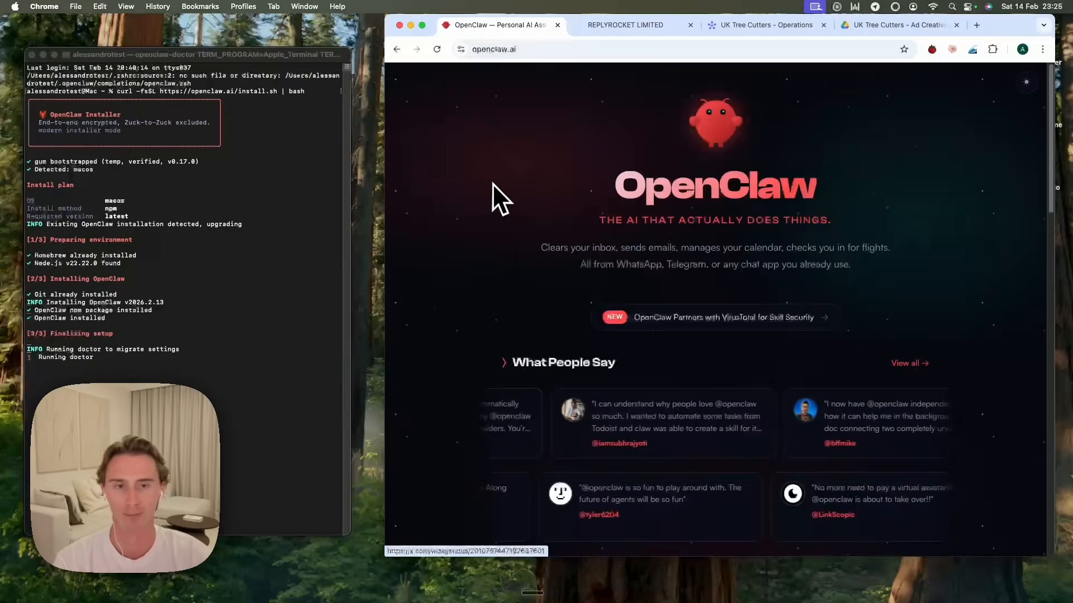
scroll(500, 223, down, 6)
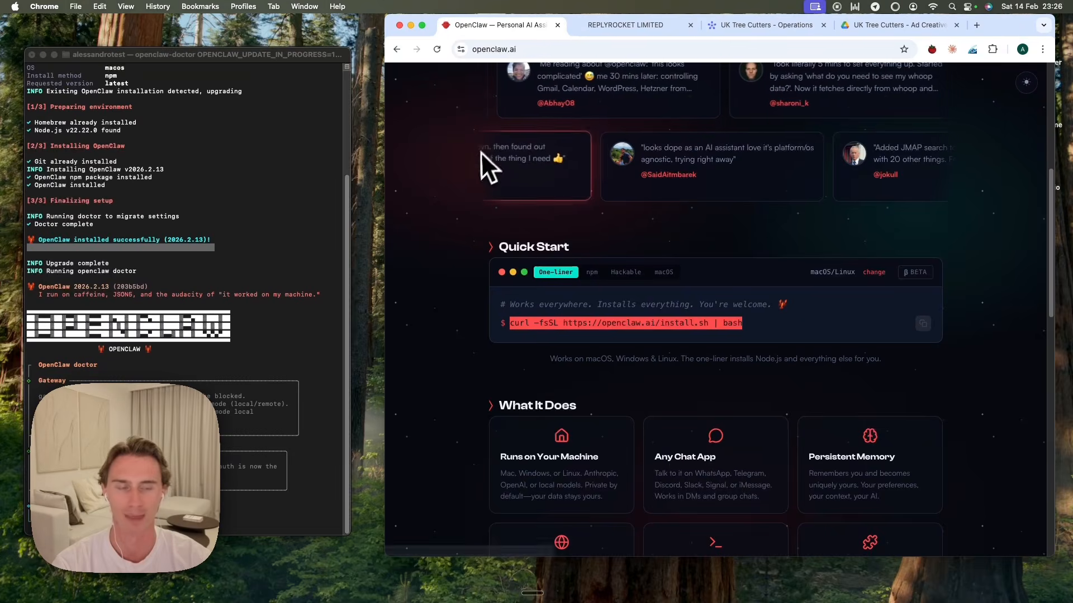
scroll(447, 246, down, 1)
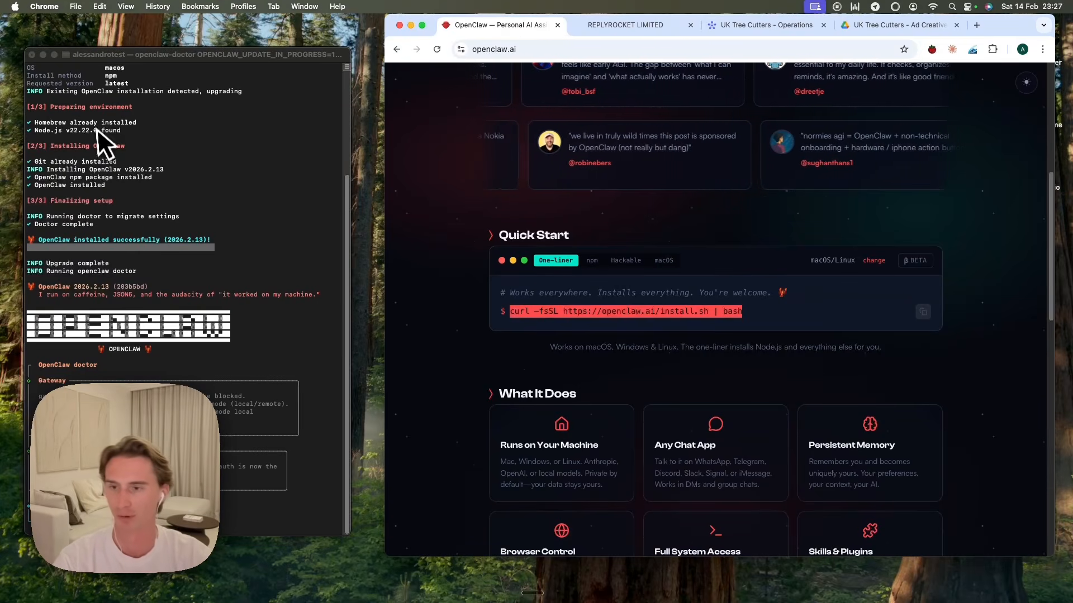
- Review the OpenClaw doctor report in Terminal, including its security, skills status, plugins and gateway sections
click(196, 403)
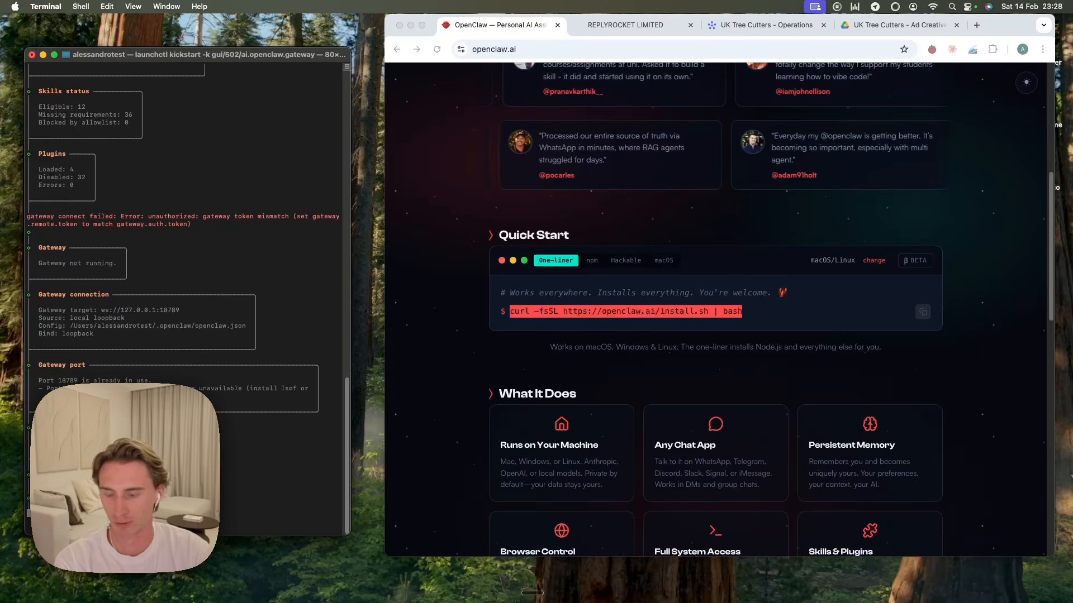
scroll(223, 371, up, 7)
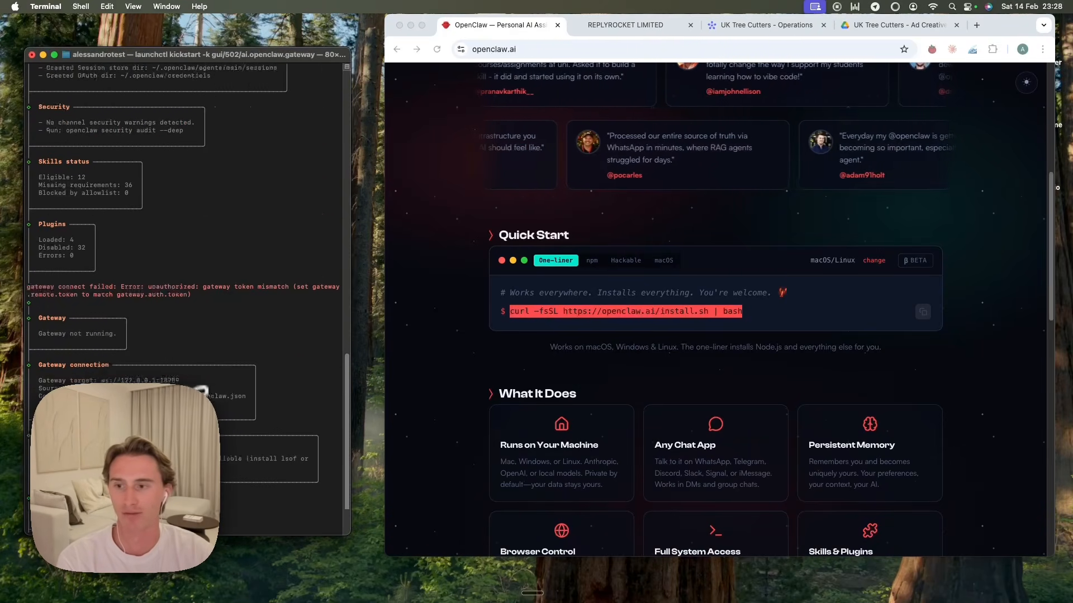
drag(41, 247, 89, 259)
click(101, 263)
drag(50, 301, 100, 342)
click(134, 336)
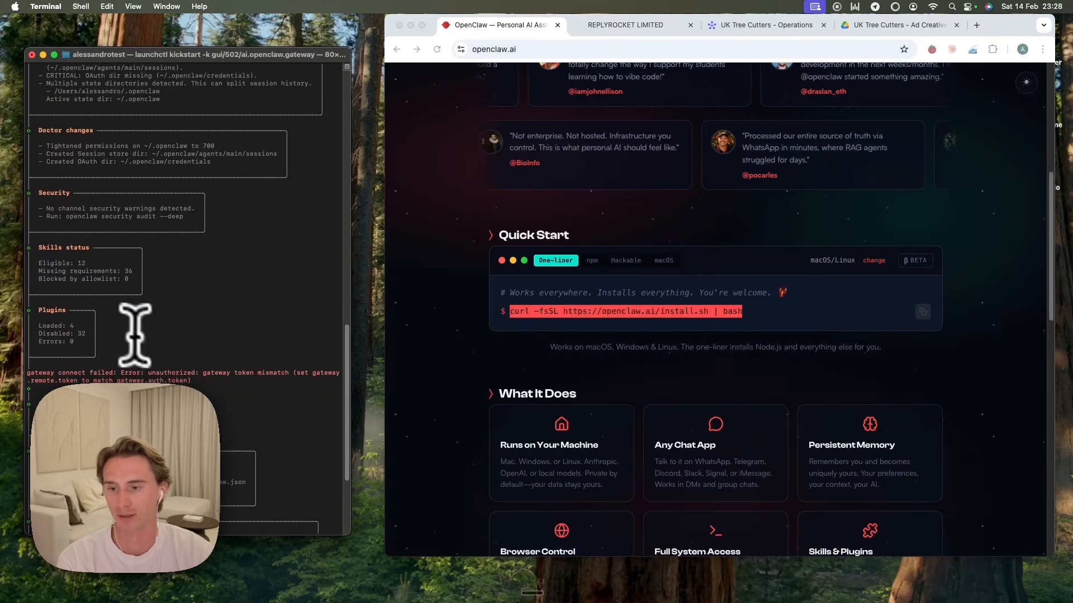
scroll(130, 335, down, 7)
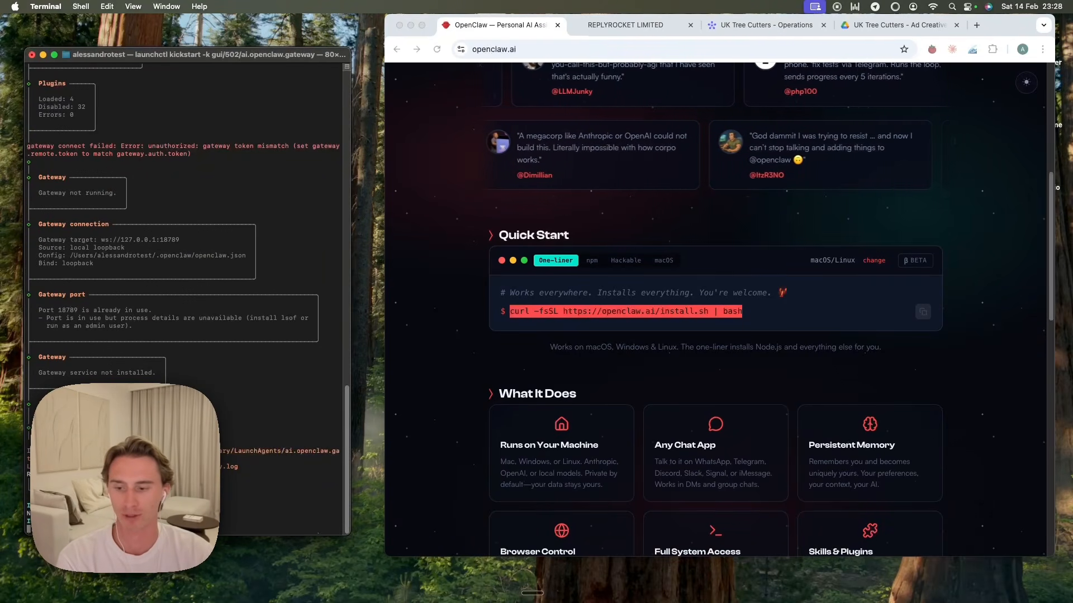
- Look over the supported integrations and the resource links further down the openclaw.ai page
scroll(654, 425, down, 7)
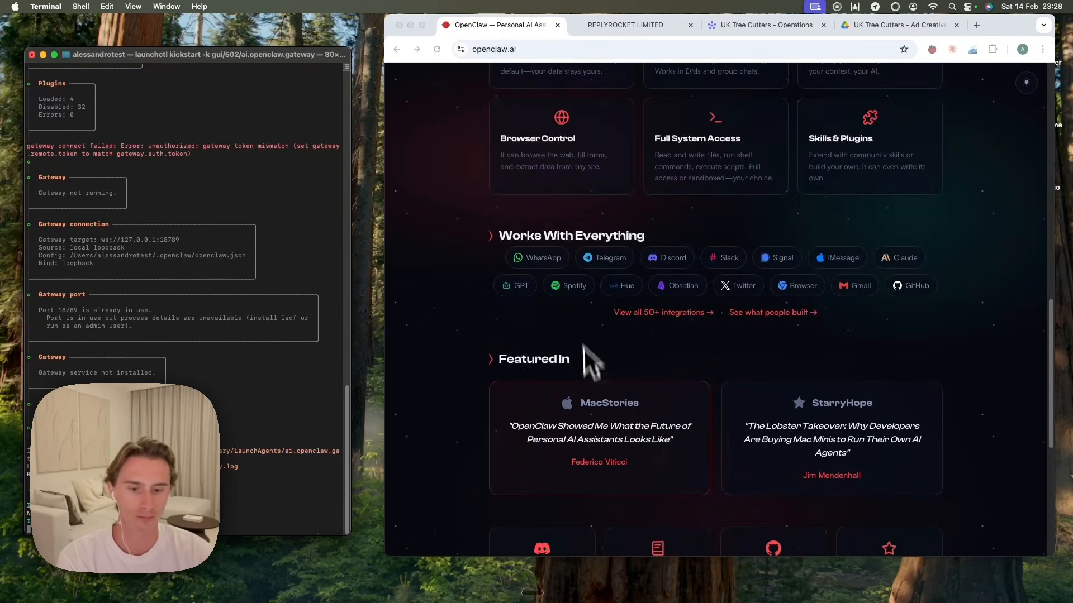
scroll(592, 330, up, 3)
scroll(600, 303, down, 6)
scroll(594, 336, up, 1)
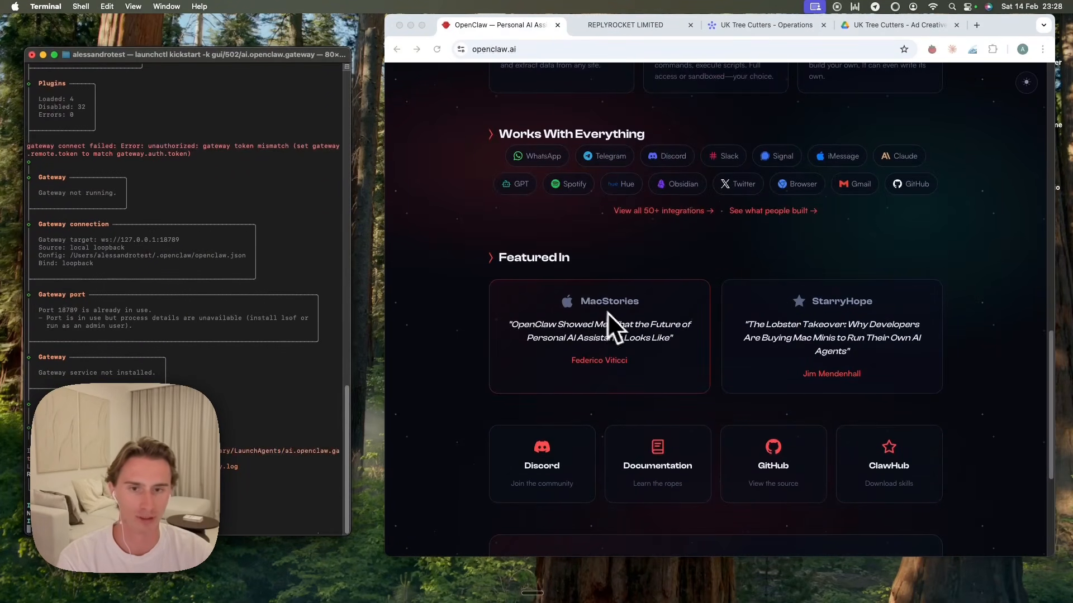
- Look over the rest of the openclaw.ai homepage, open the full list of community shoutouts and read through them
click(592, 236)
scroll(648, 274, down, 2)
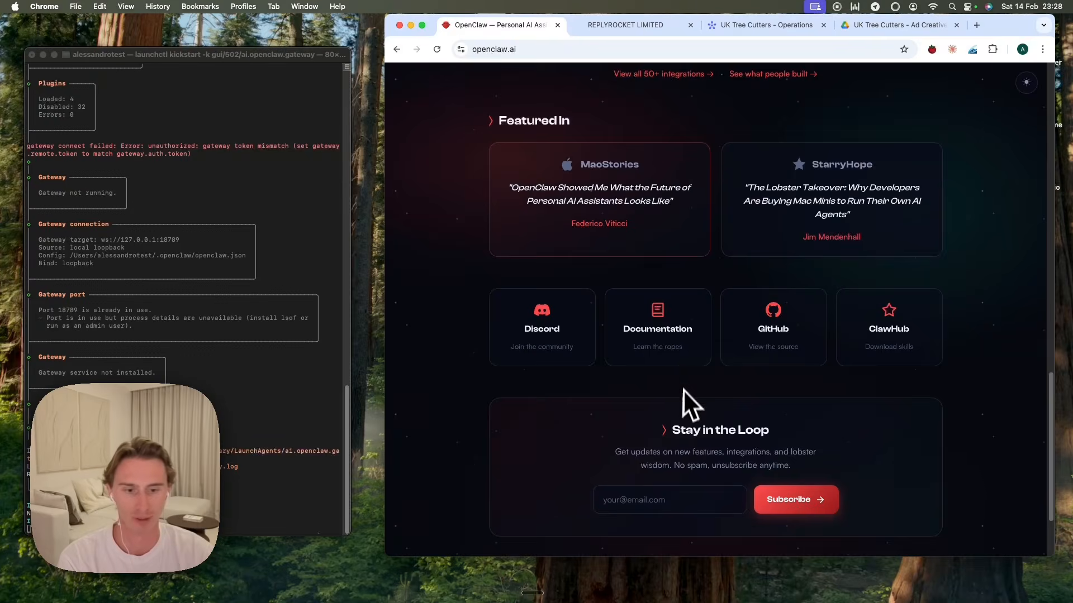
scroll(682, 399, up, 4)
scroll(680, 402, up, 10)
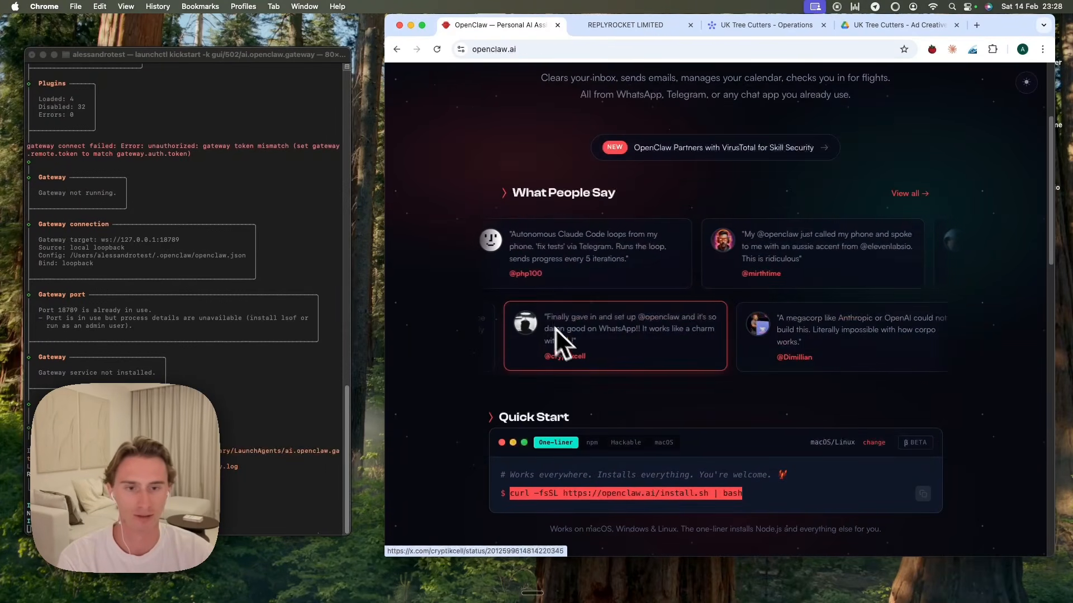
click(906, 193)
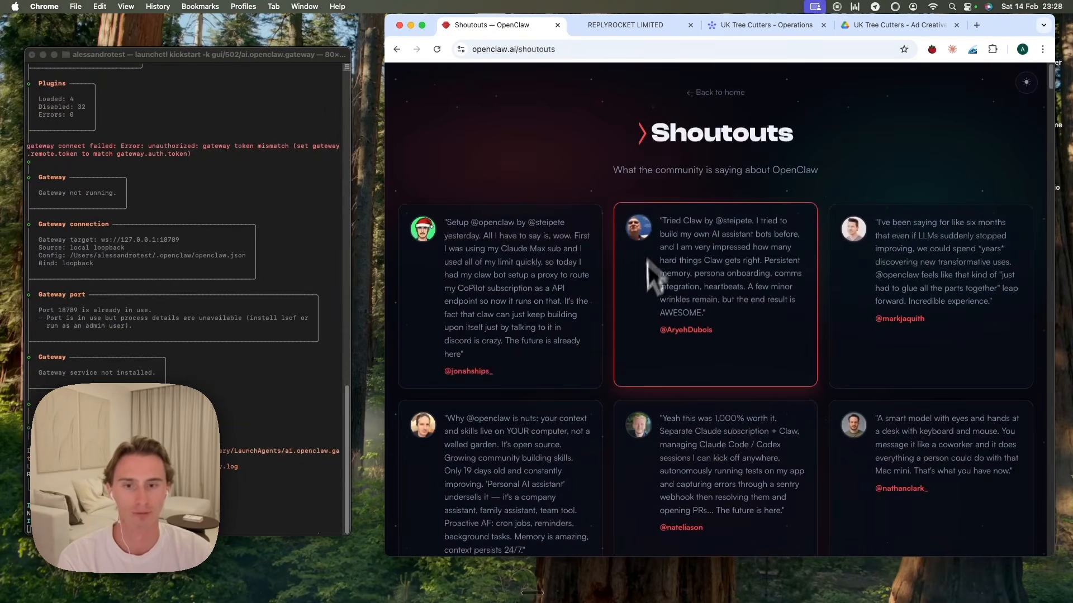
scroll(616, 283, down, 10)
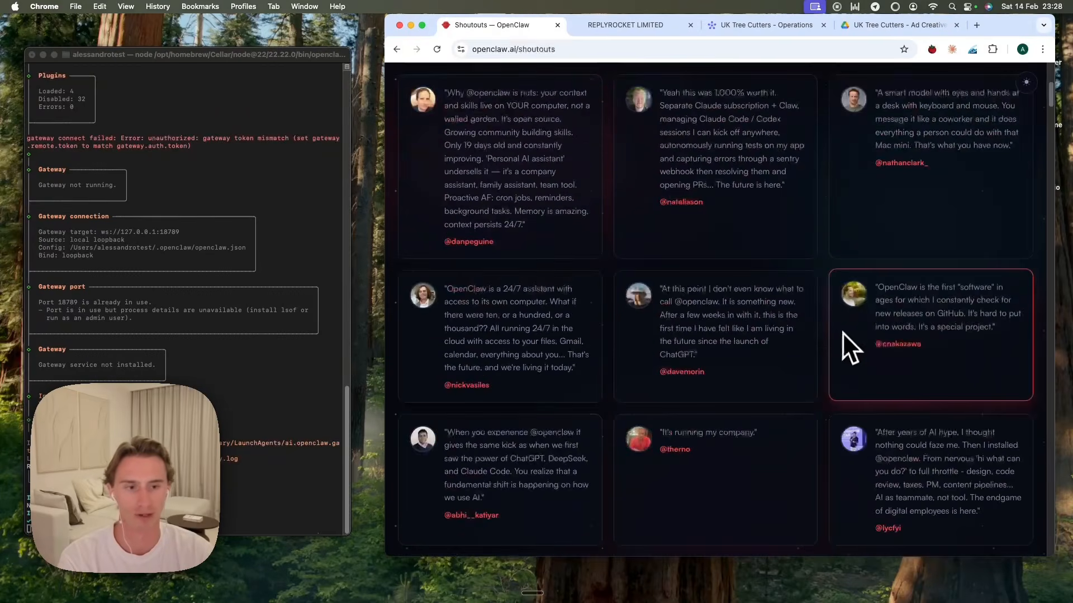
scroll(592, 302, down, 5)
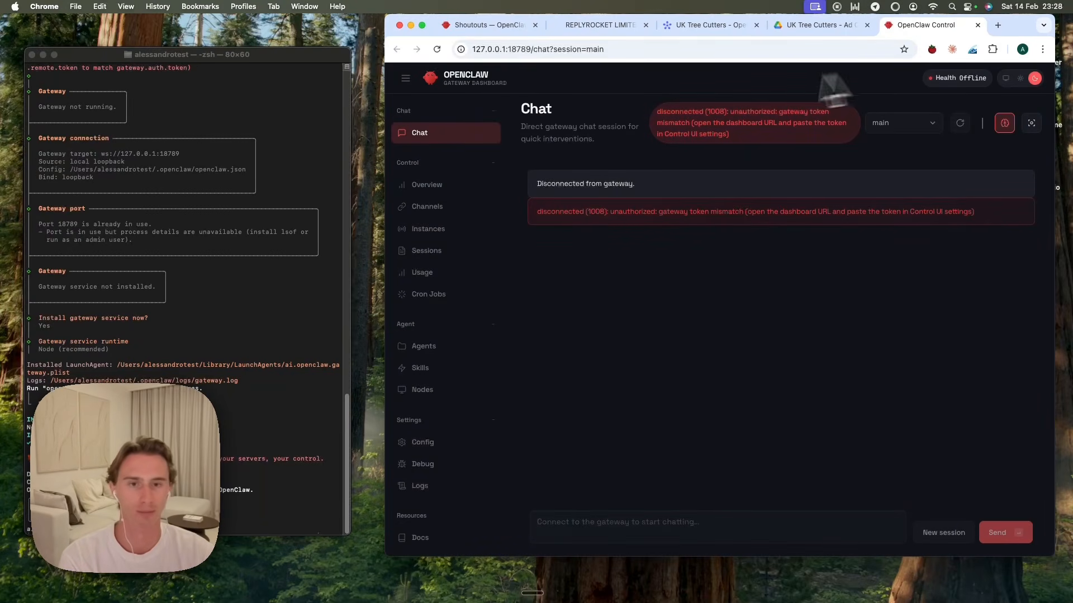
- Place the OpenClaw Control tab directly after the Shoutouts tab and open the gateway dashboard's Config settings
drag(919, 25, 593, 31)
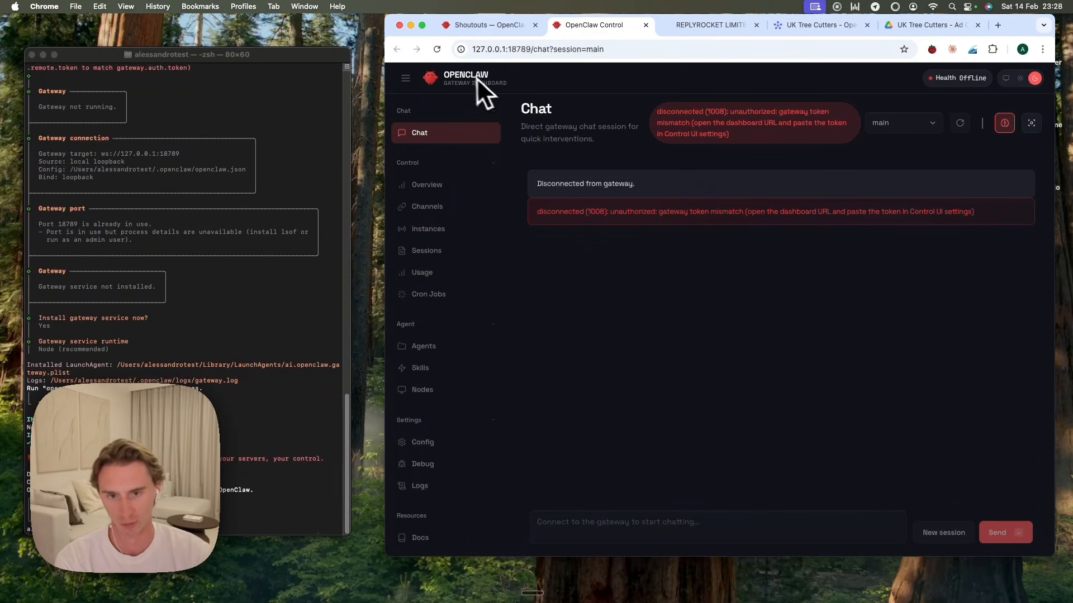
drag(444, 83, 539, 89)
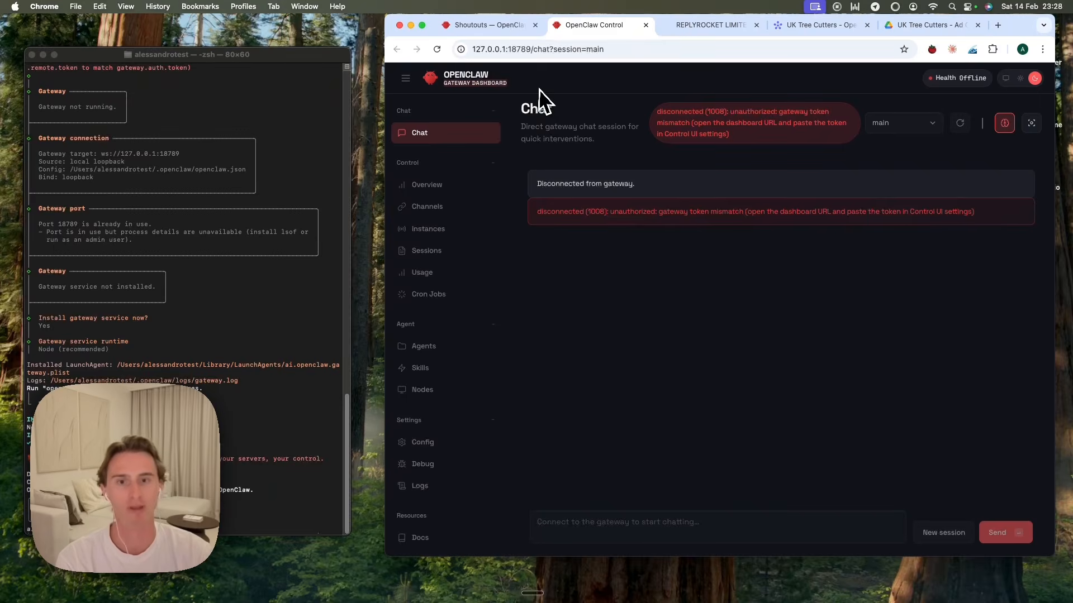
click(541, 85)
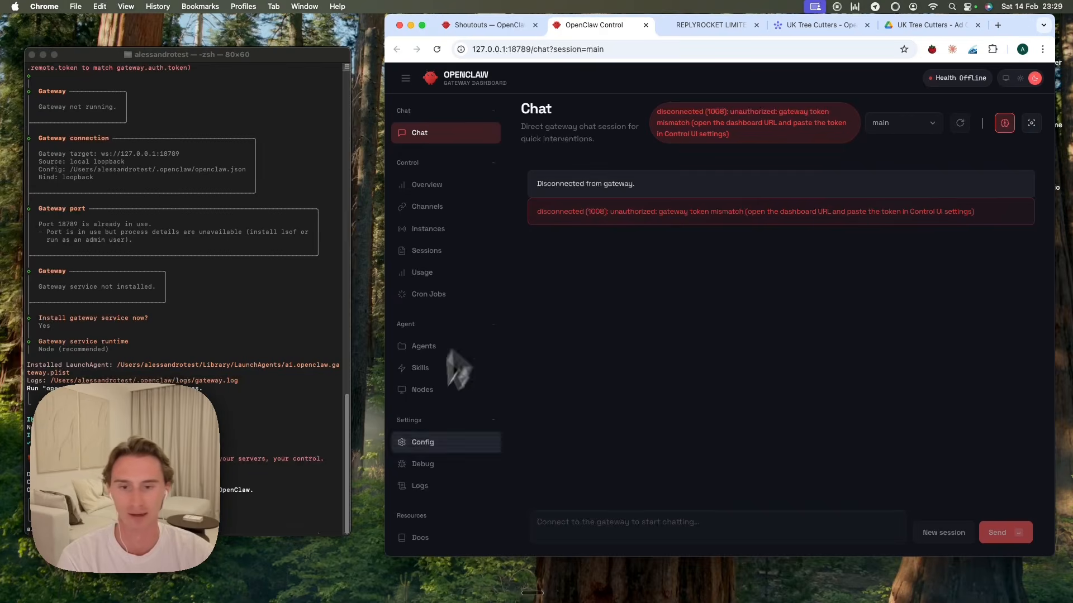
click(438, 444)
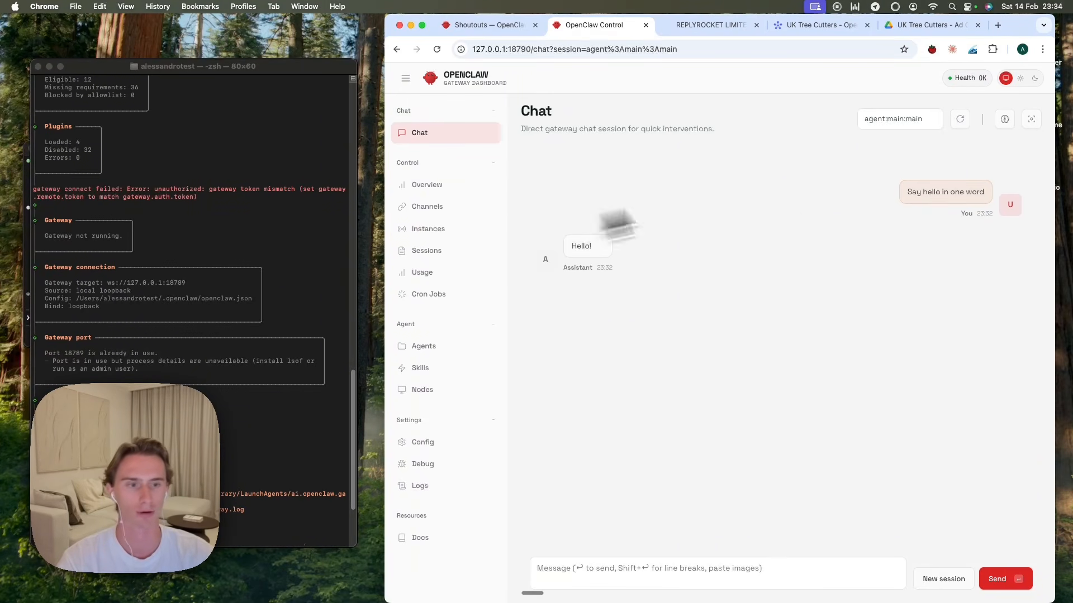
- Shift the browser window away from Terminal and send the assistant the chat message "I need to configure you in telegram"
drag(1022, 28, 875, 28)
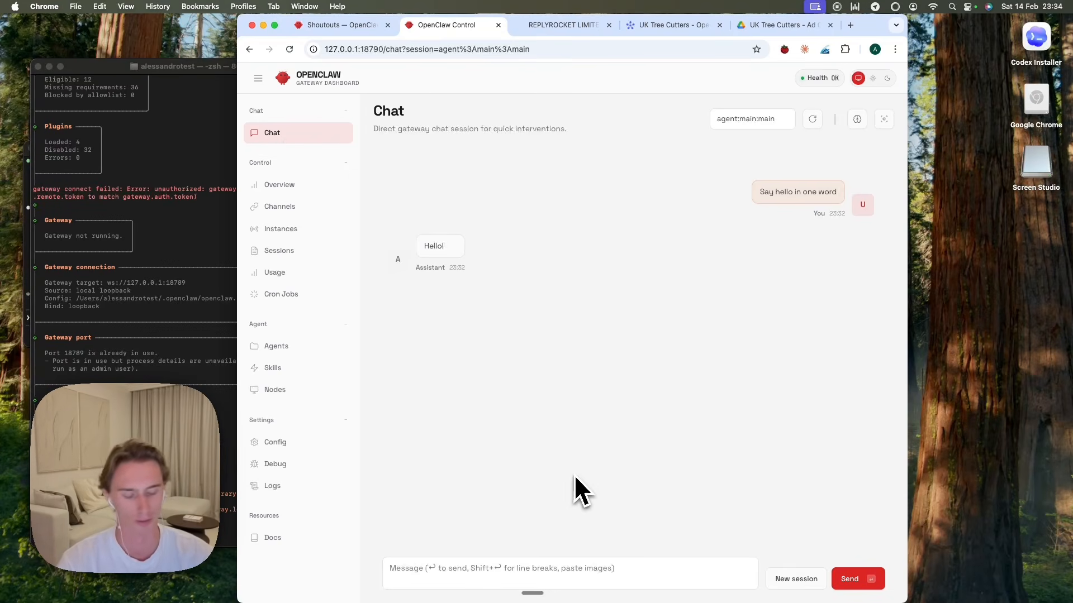
click(483, 574)
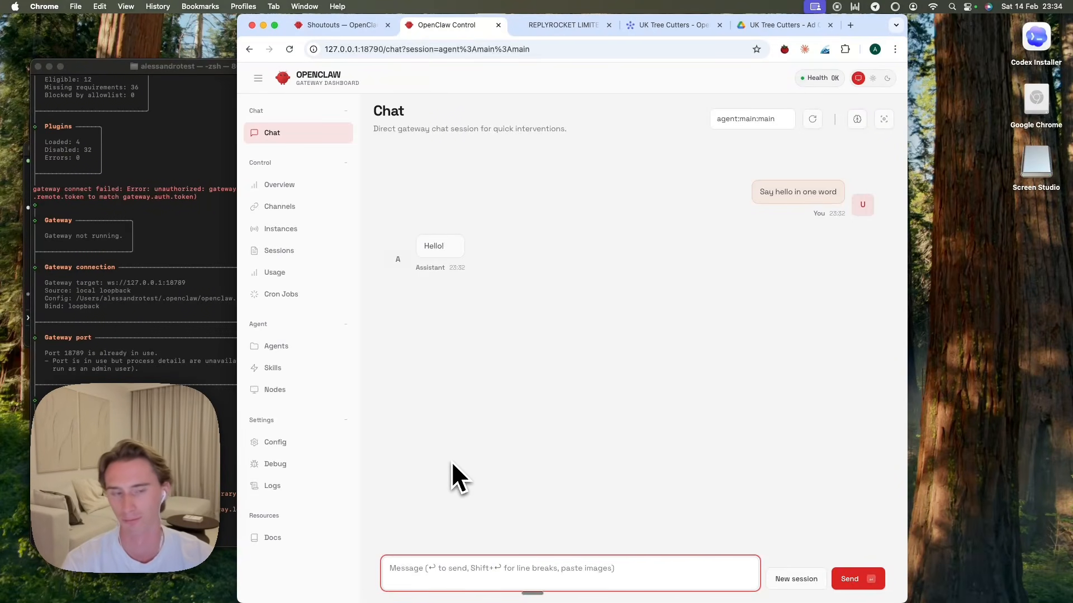
click(499, 230)
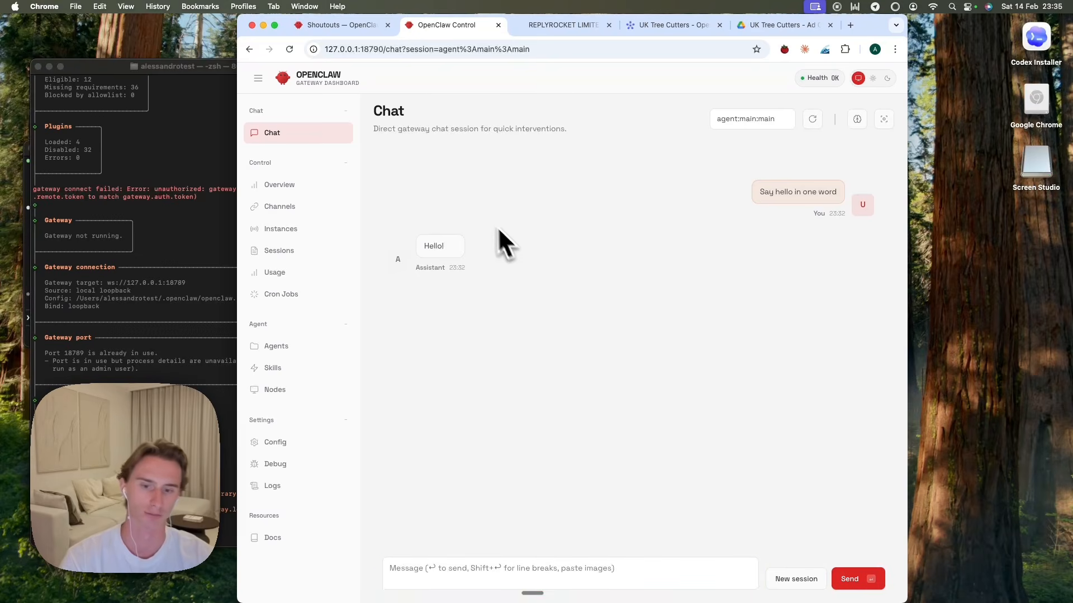
click(450, 566)
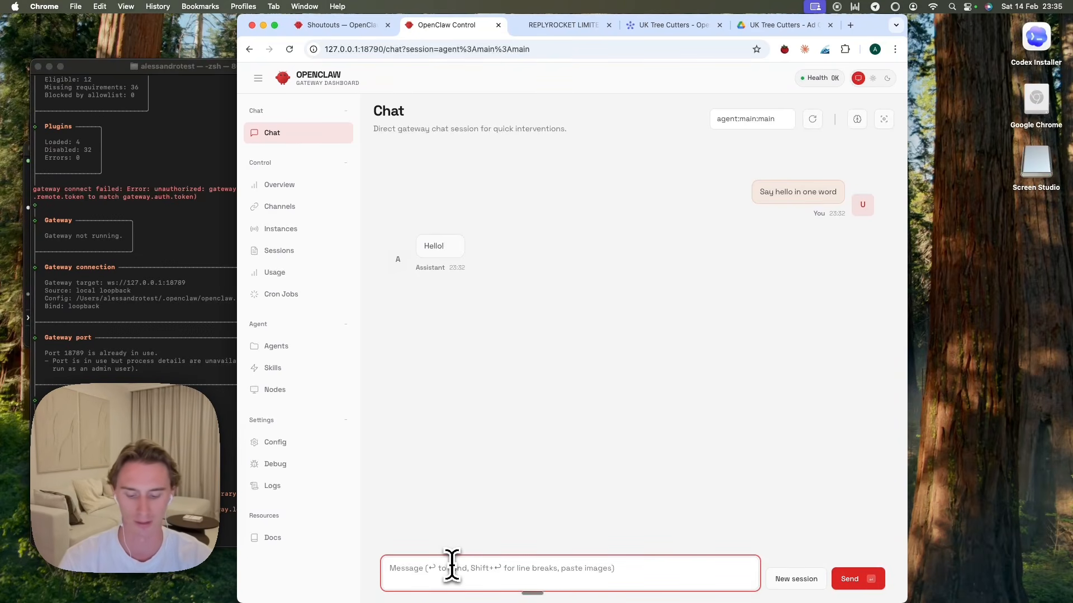
text(I need to config)
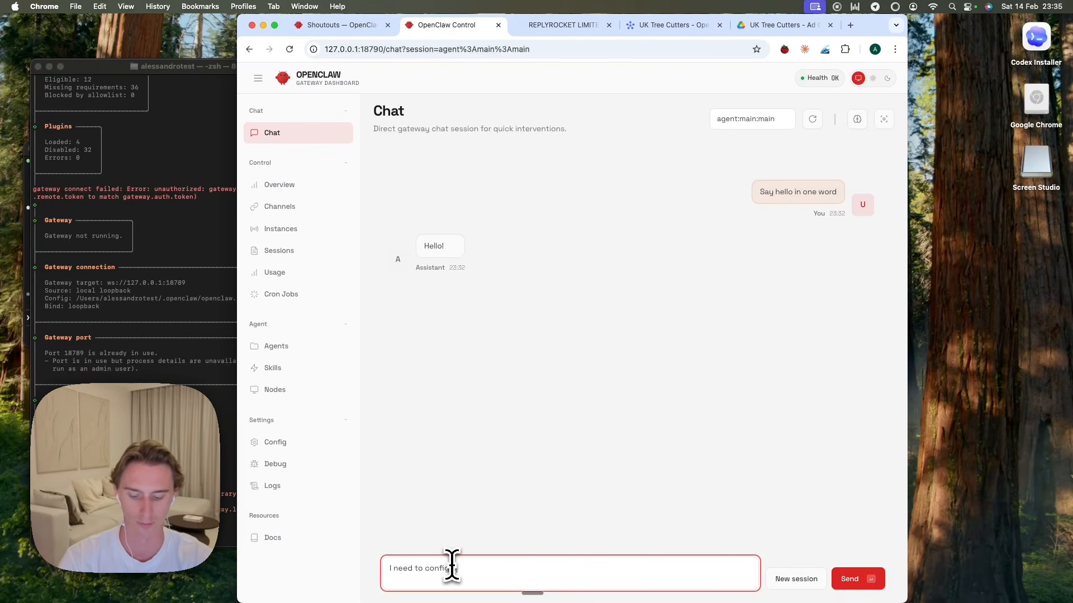
text(ure you in telegra.m)
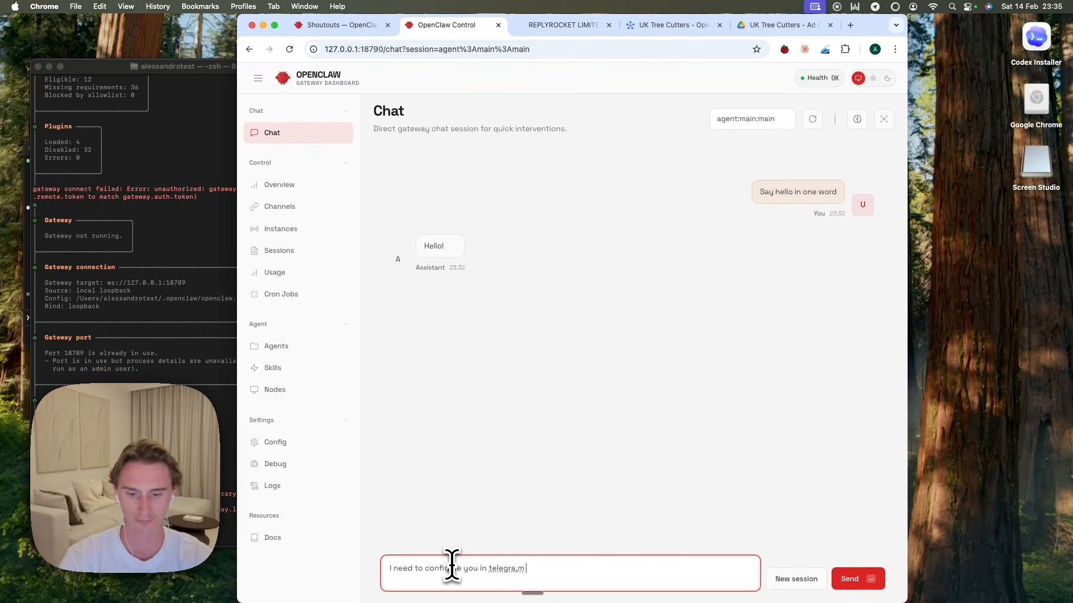
key(BackSpace)
key(BackSpace)
key(Return)
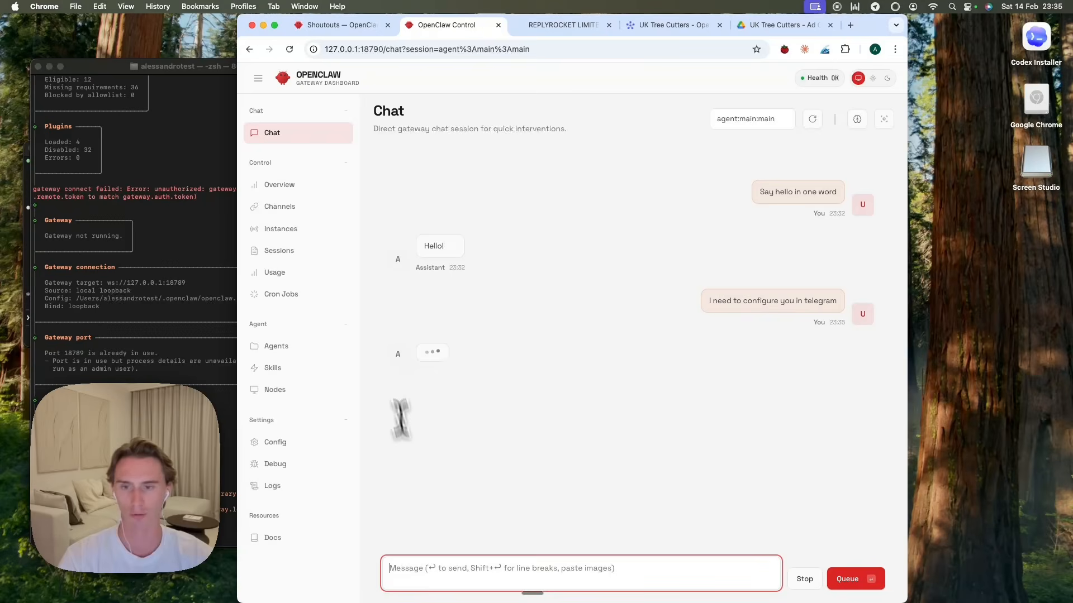
- Examine the gateway Overview, including the WebSocket URL, Gateway Token field and connection snapshot
click(284, 185)
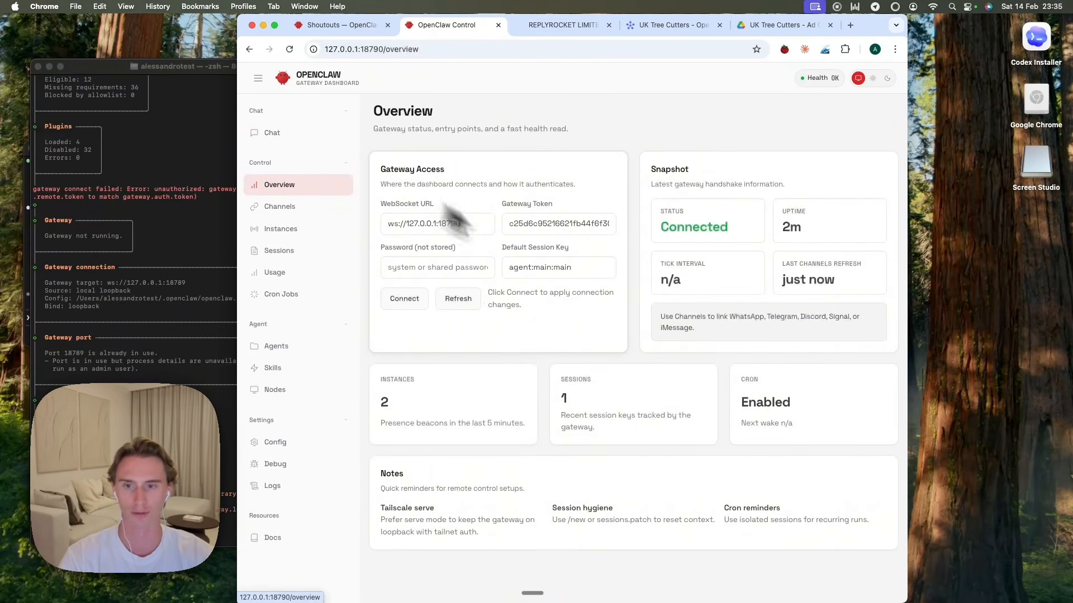
drag(500, 207, 530, 211)
click(513, 202)
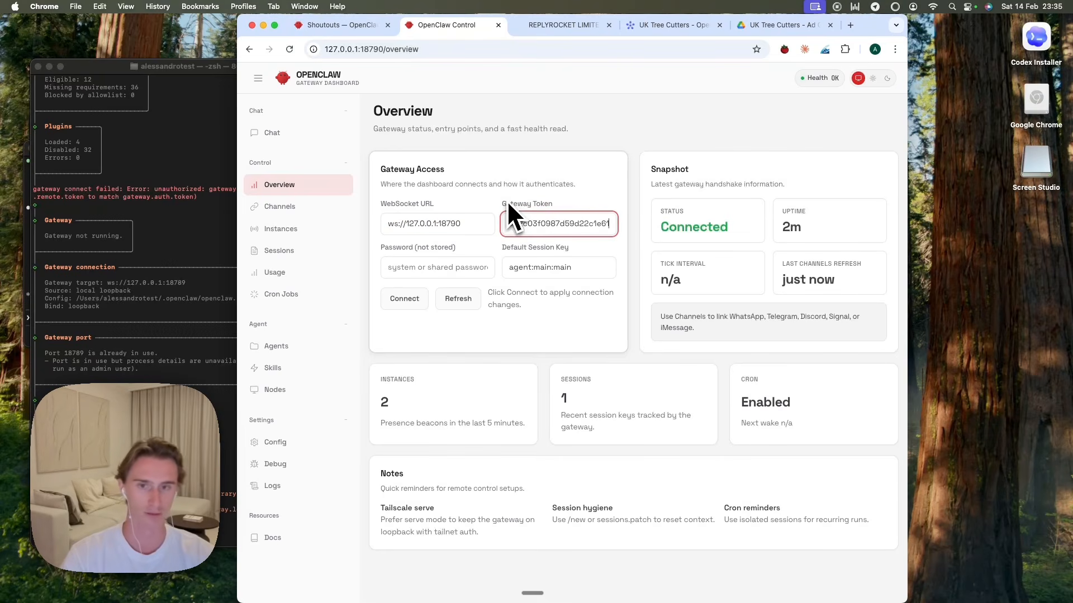
click(563, 199)
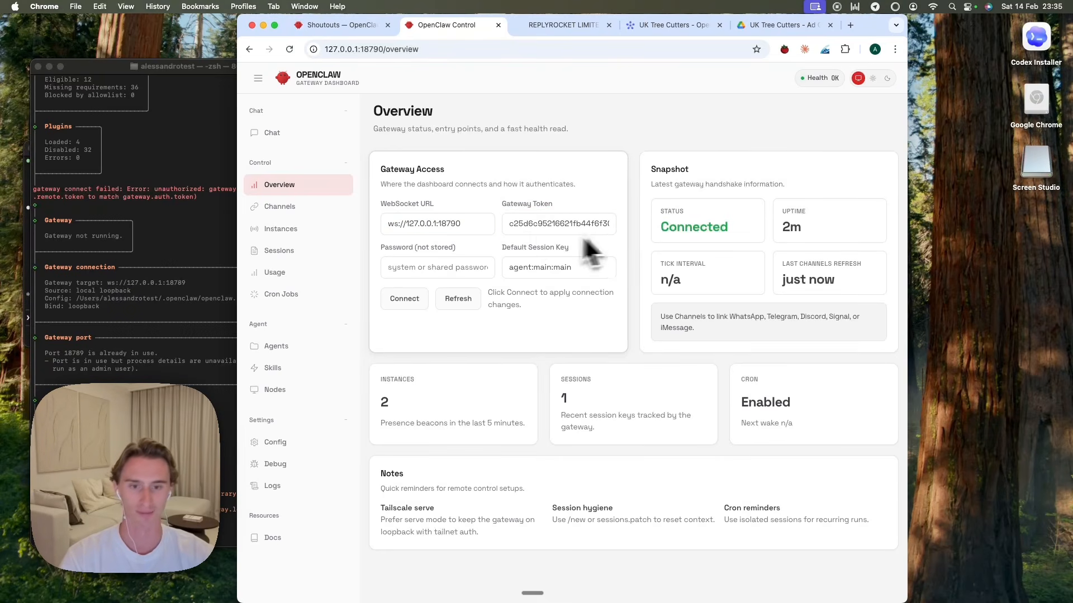
double_click(561, 223)
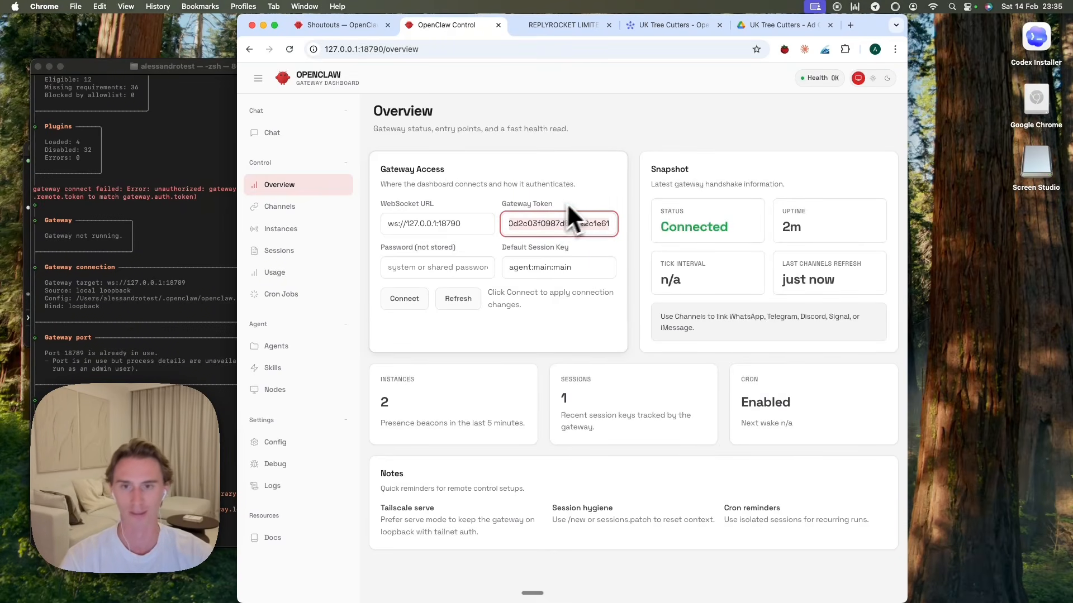
click(585, 194)
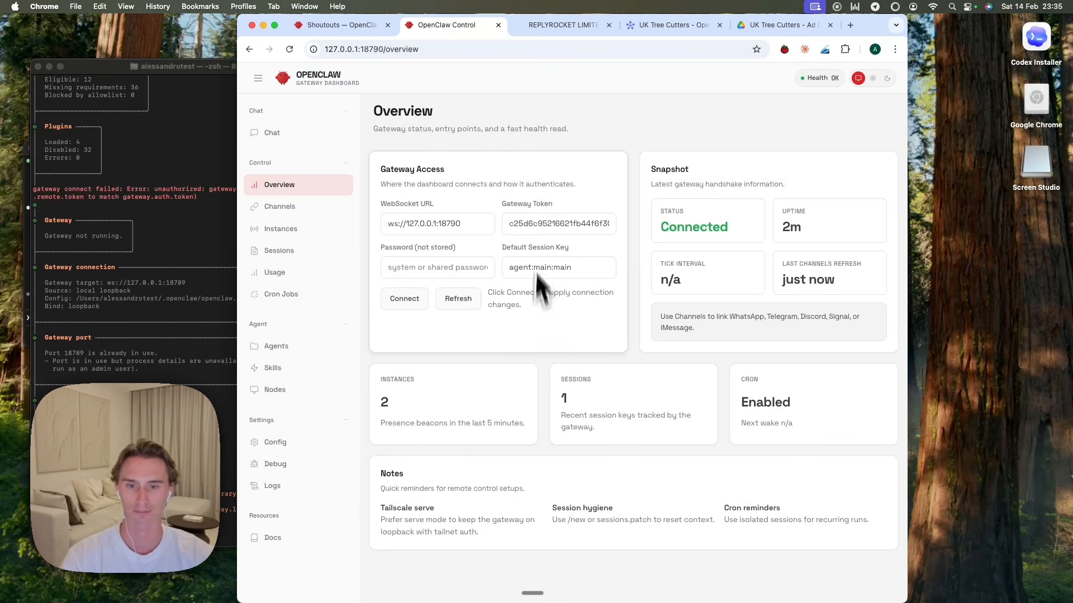
drag(557, 224, 482, 222)
click(602, 196)
drag(546, 223, 409, 220)
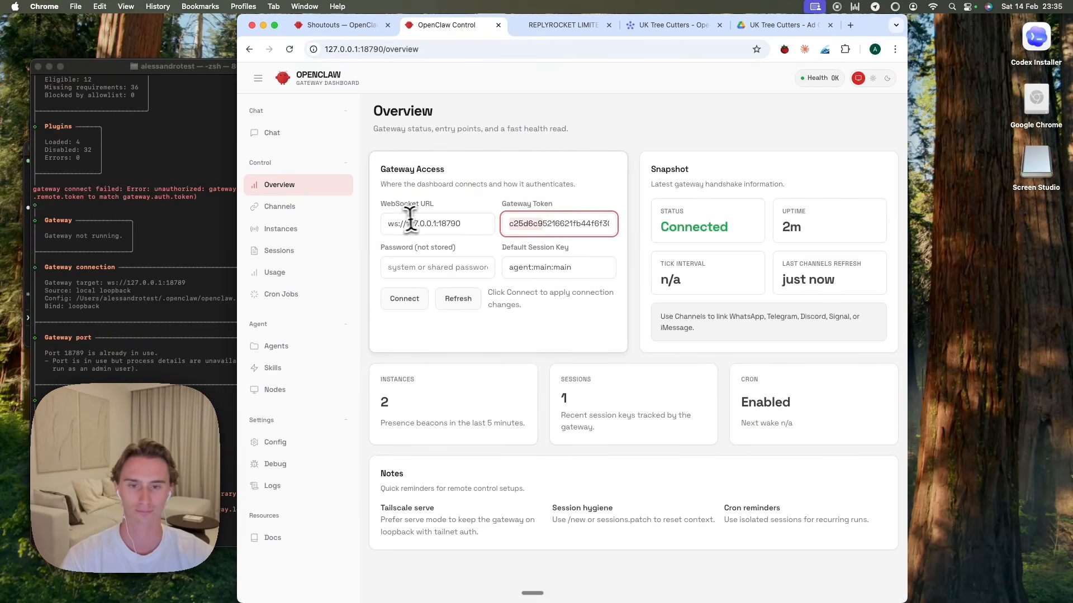
click(476, 188)
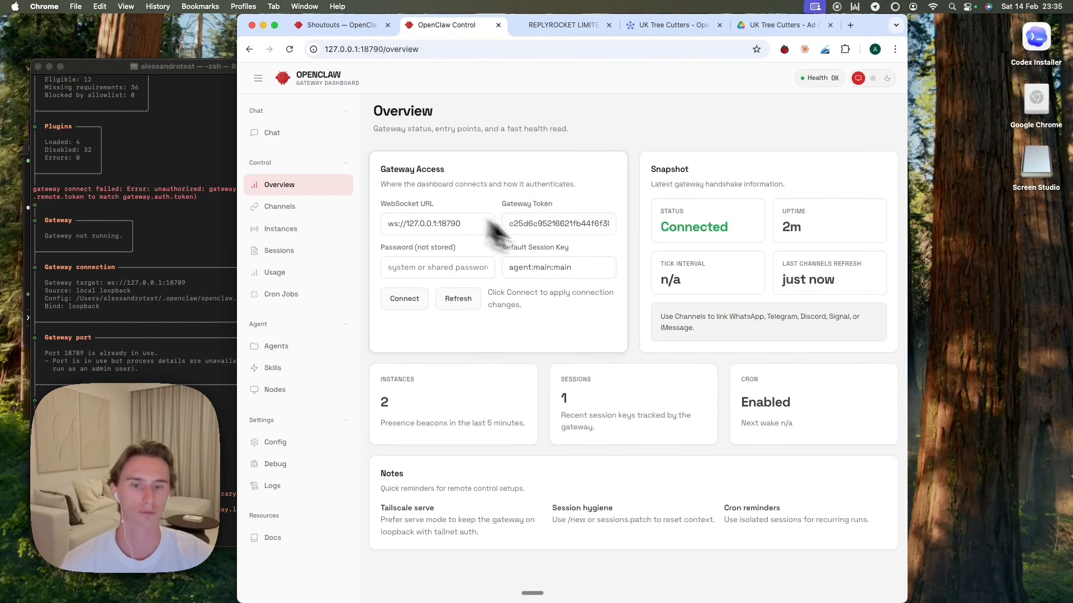
drag(496, 206, 562, 205)
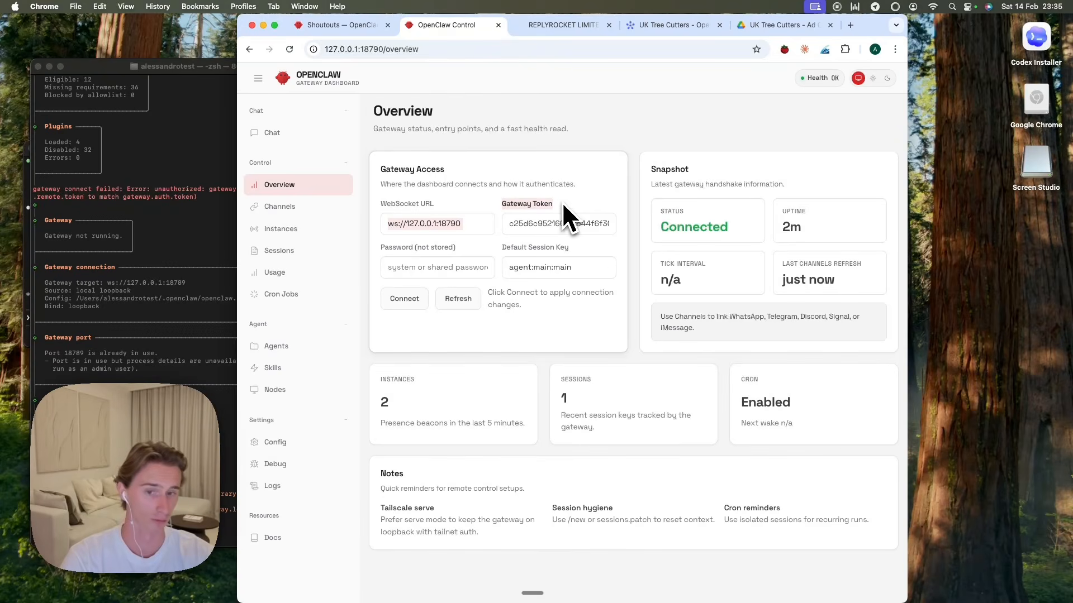
click(561, 198)
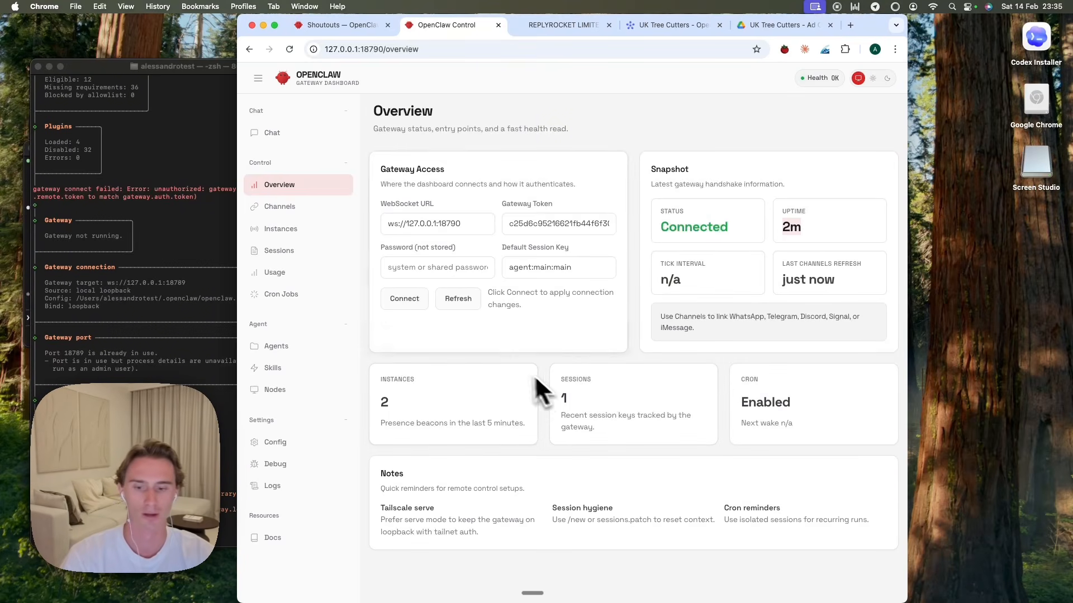
- Look through the available messaging channels in the gateway dashboard, from WhatsApp and Telegram down to iMessage and Nostr
click(280, 208)
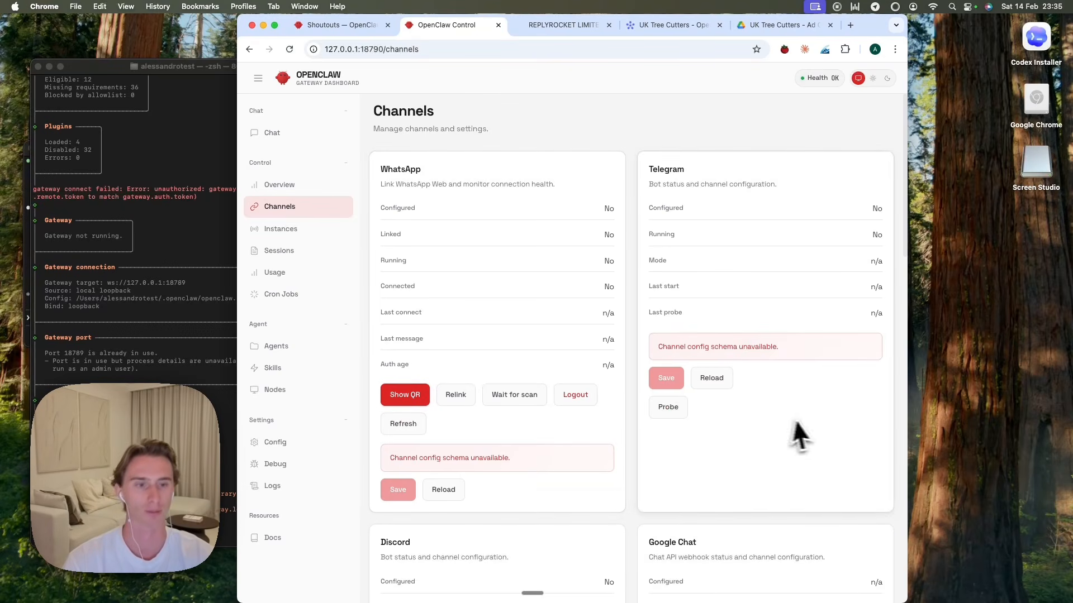
scroll(647, 203, down, 10)
scroll(671, 341, down, 3)
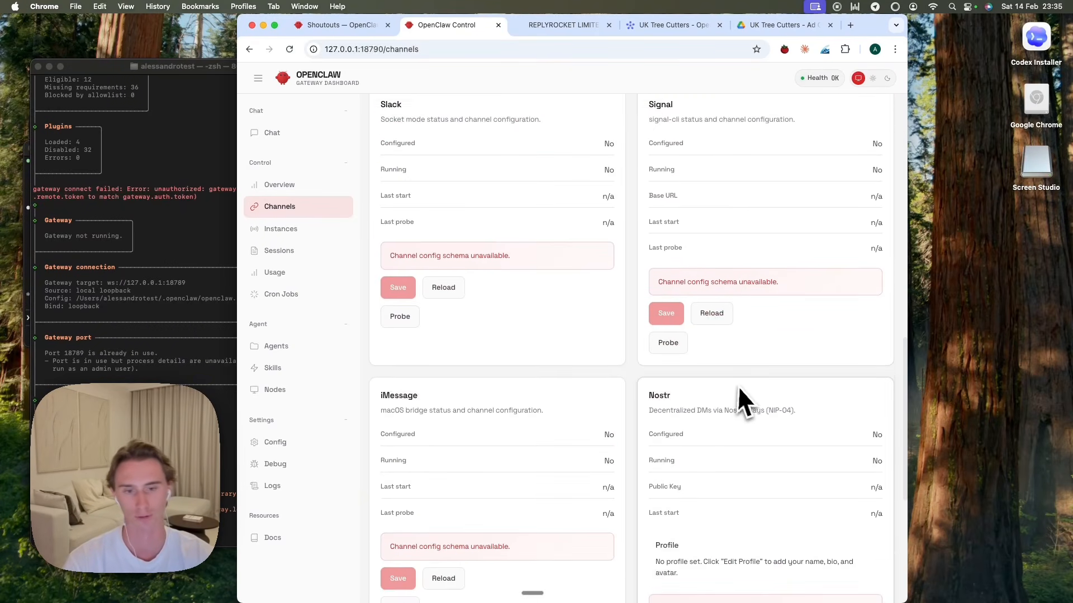
scroll(740, 386, up, 13)
drag(638, 170, 706, 172)
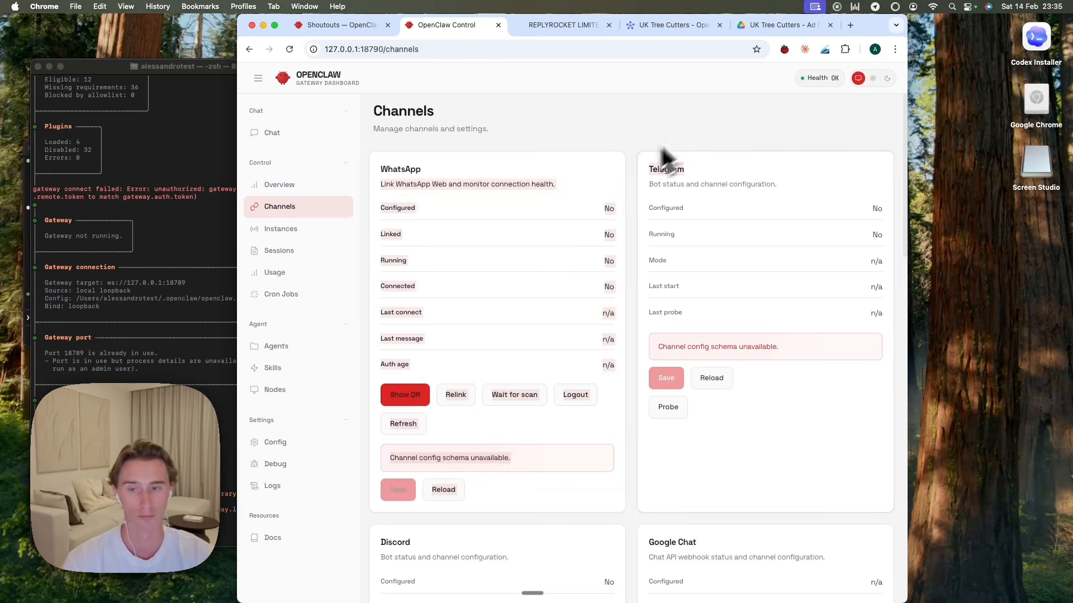
- Examine the connected instances in the gateway dashboard, including the Mac gateway and openclaw-control-ui entries
click(302, 230)
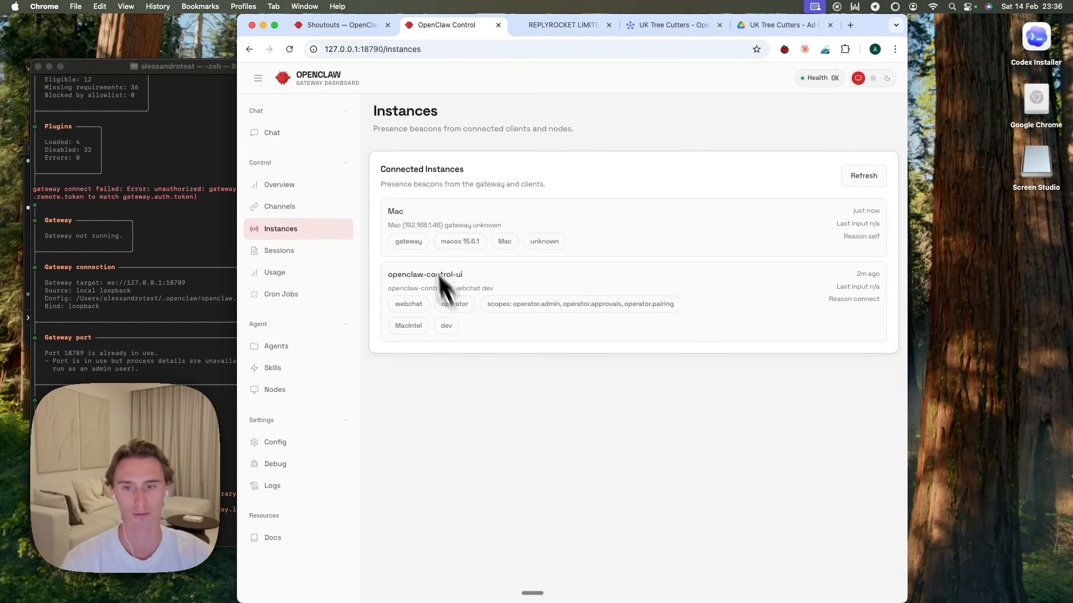
click(165, 176)
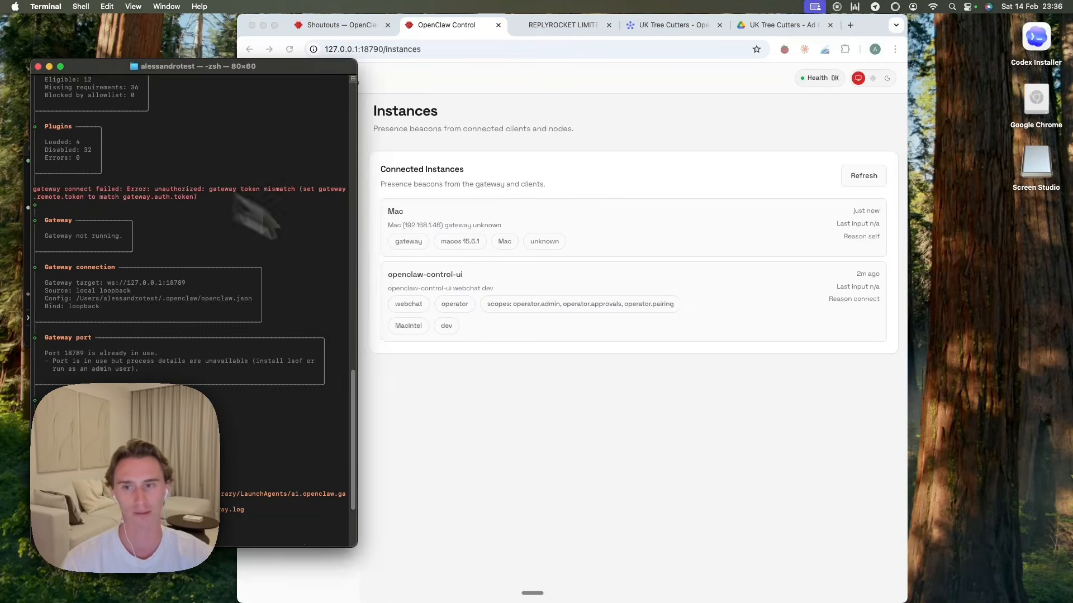
click(578, 379)
drag(435, 275, 472, 273)
click(675, 232)
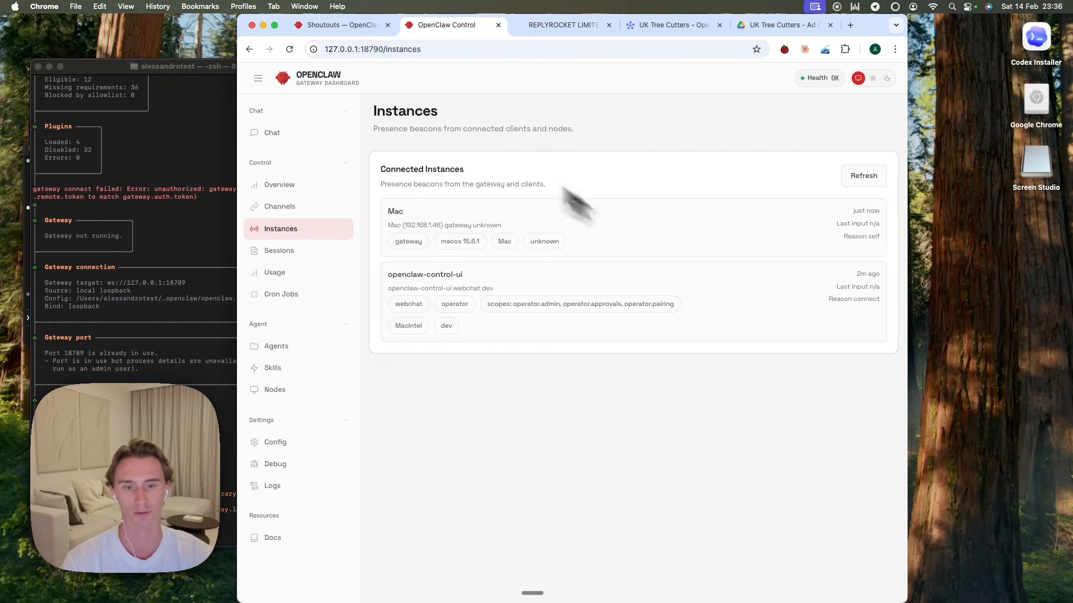
- Review the dashboard's Sessions, Usage and Cron Jobs pages, including the form for scheduling a new job
click(279, 250)
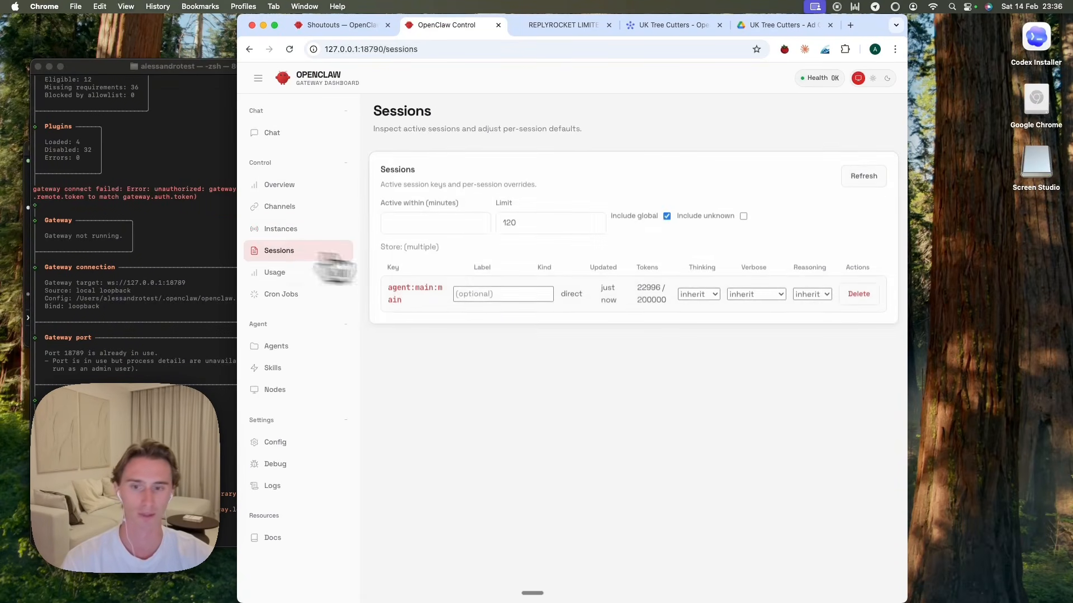
click(300, 272)
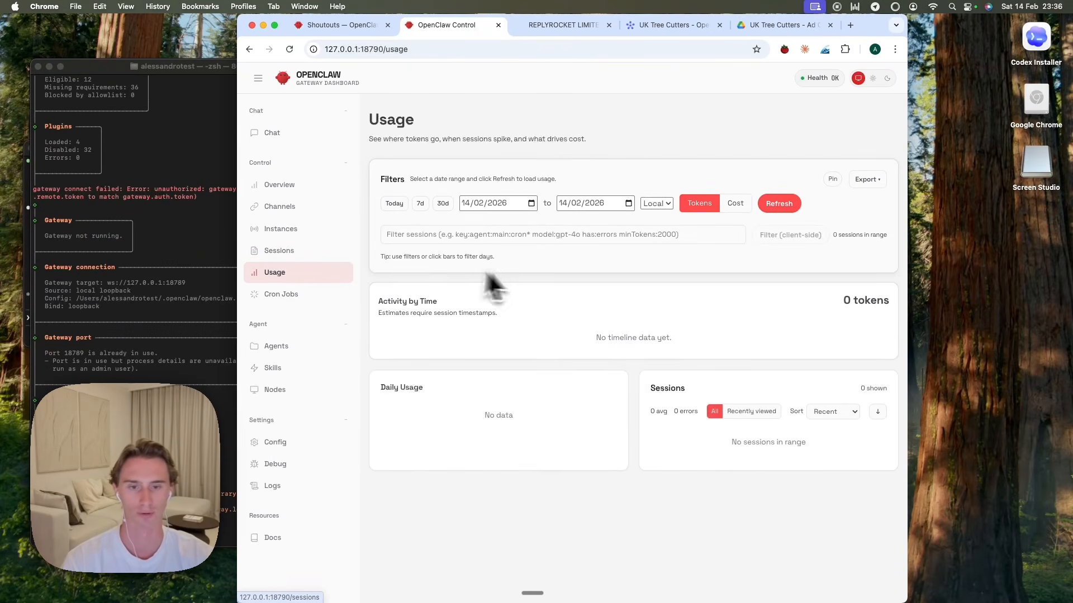
click(281, 294)
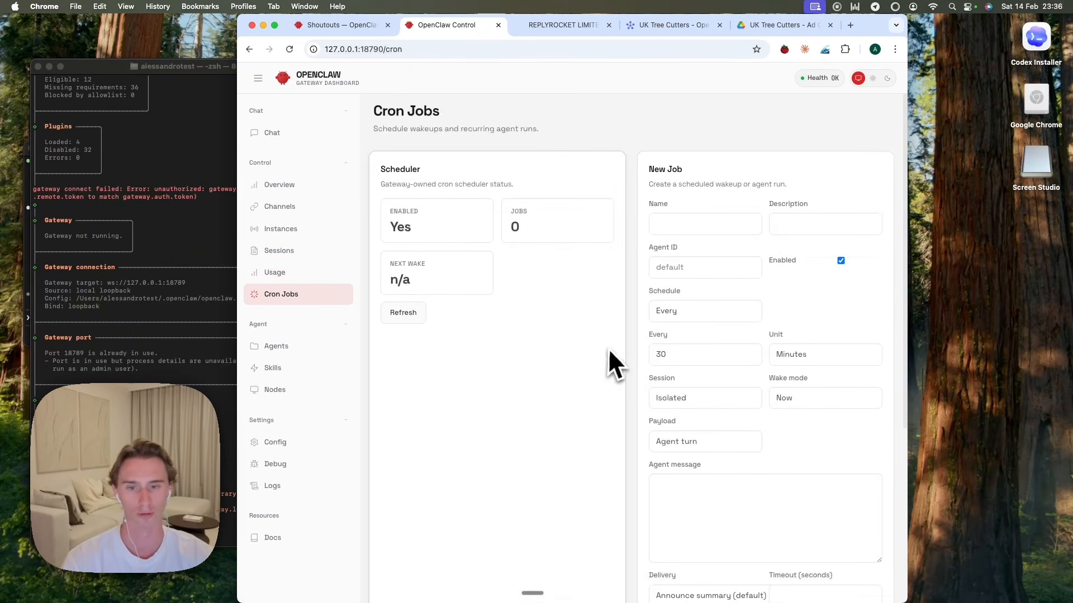
scroll(575, 304, down, 1)
scroll(563, 289, up, 1)
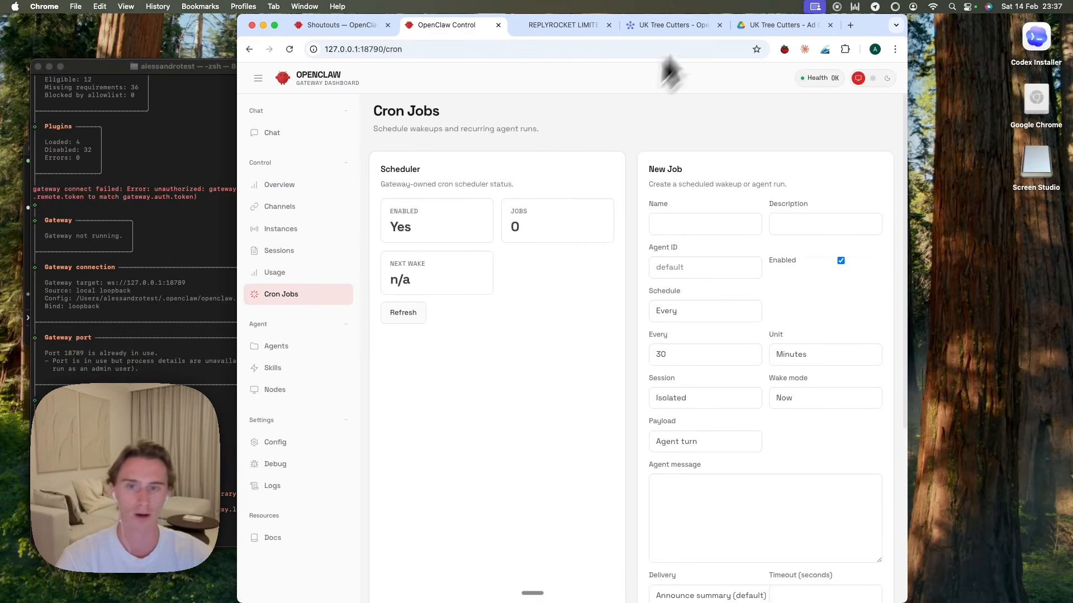
- Look over the scheduler status and the New Job fields on the Cron Jobs page
drag(563, 138, 401, 114)
click(657, 153)
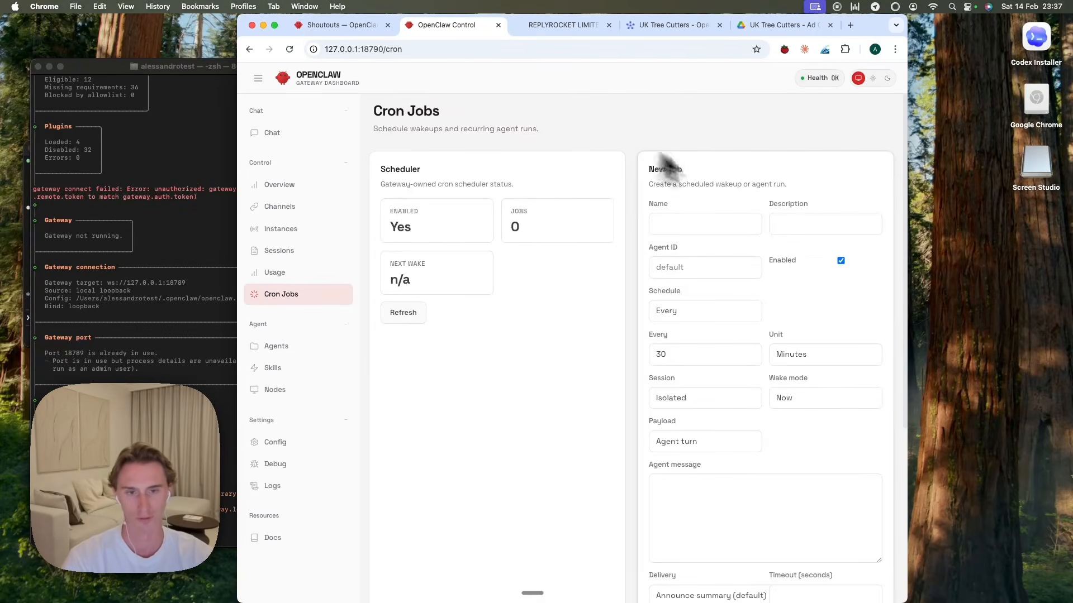
scroll(749, 227, down, 1)
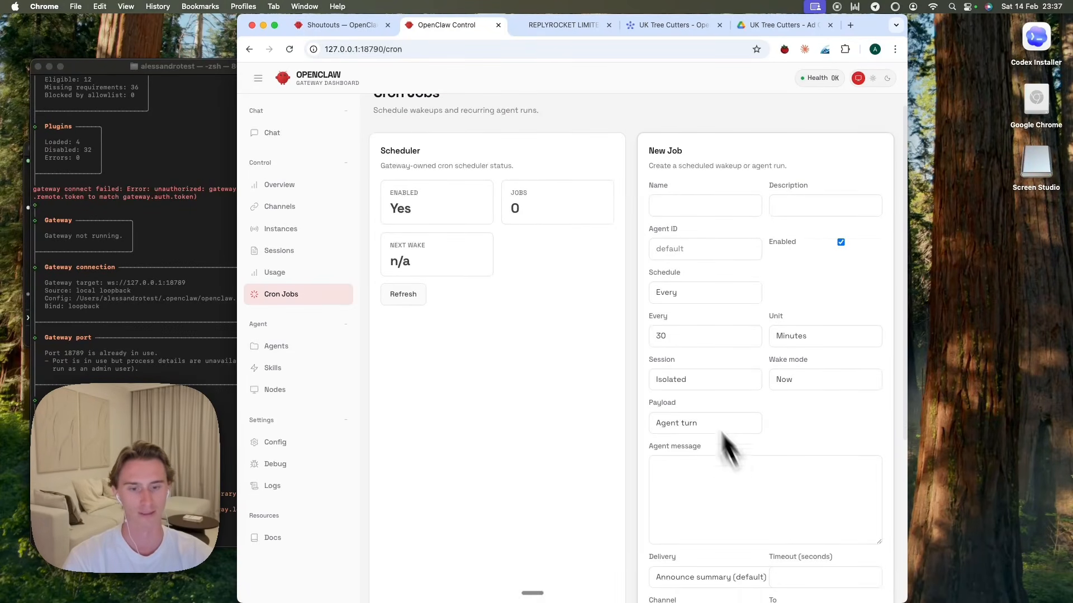
scroll(720, 364, up, 1)
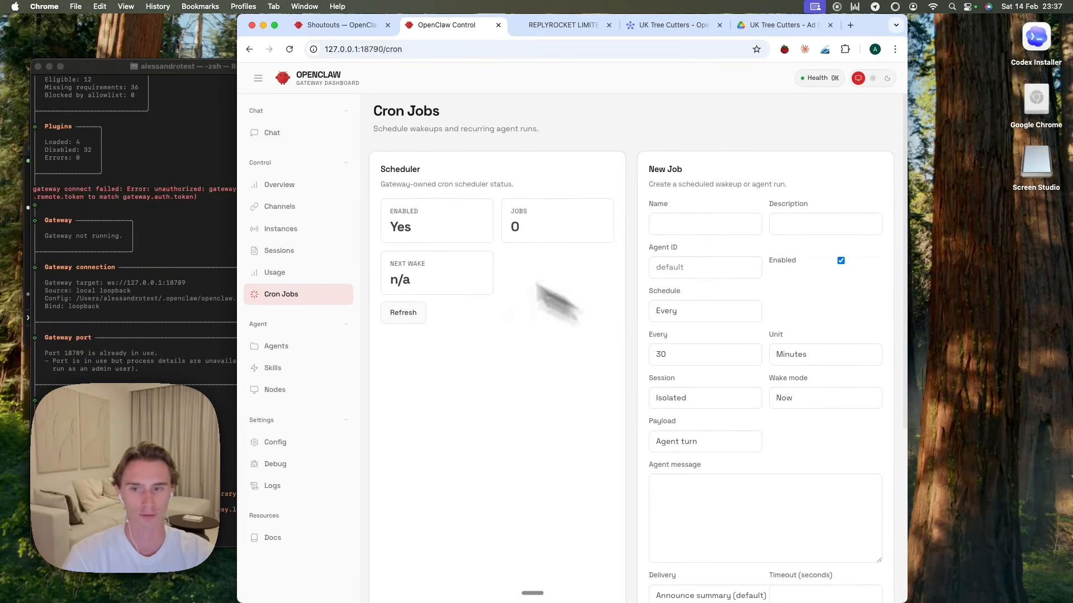
- Revisit the Telegram setup instructions in Chat and examine the main agent's overview, including its primary model selection
click(272, 135)
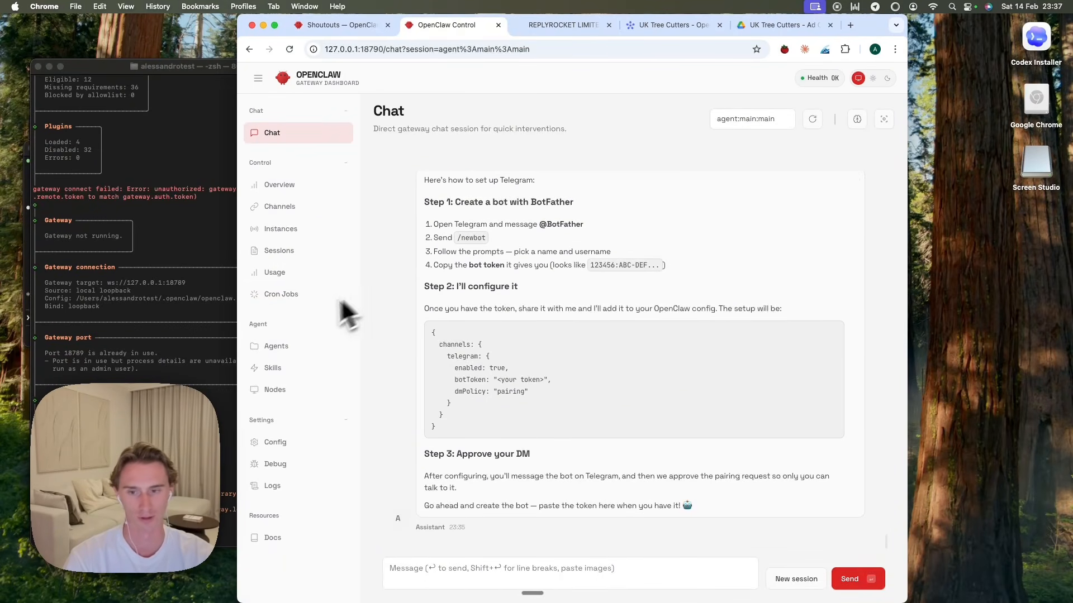
click(302, 355)
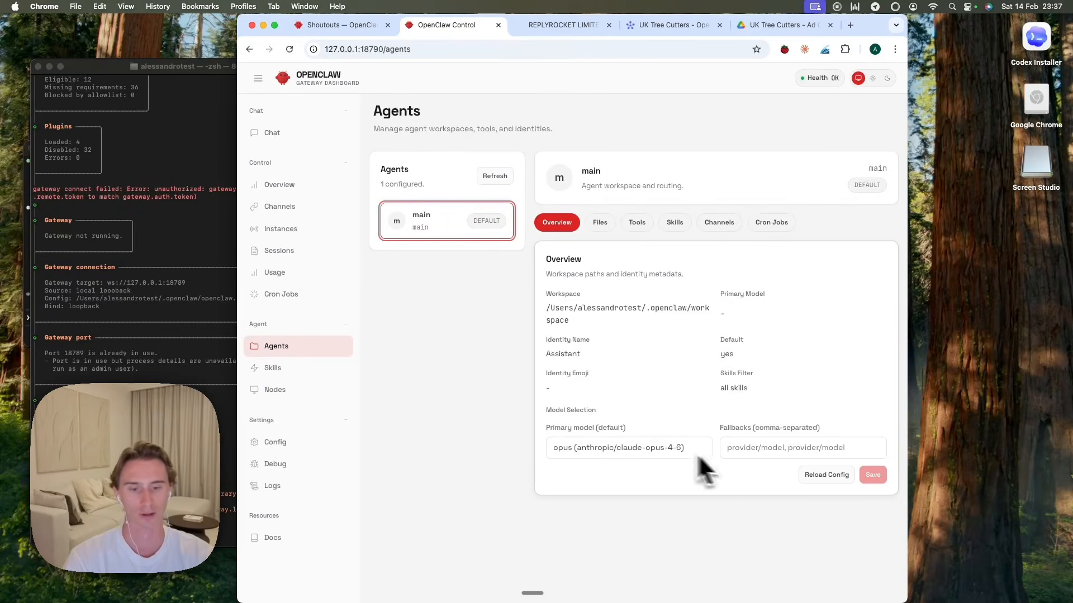
click(656, 449)
click(632, 452)
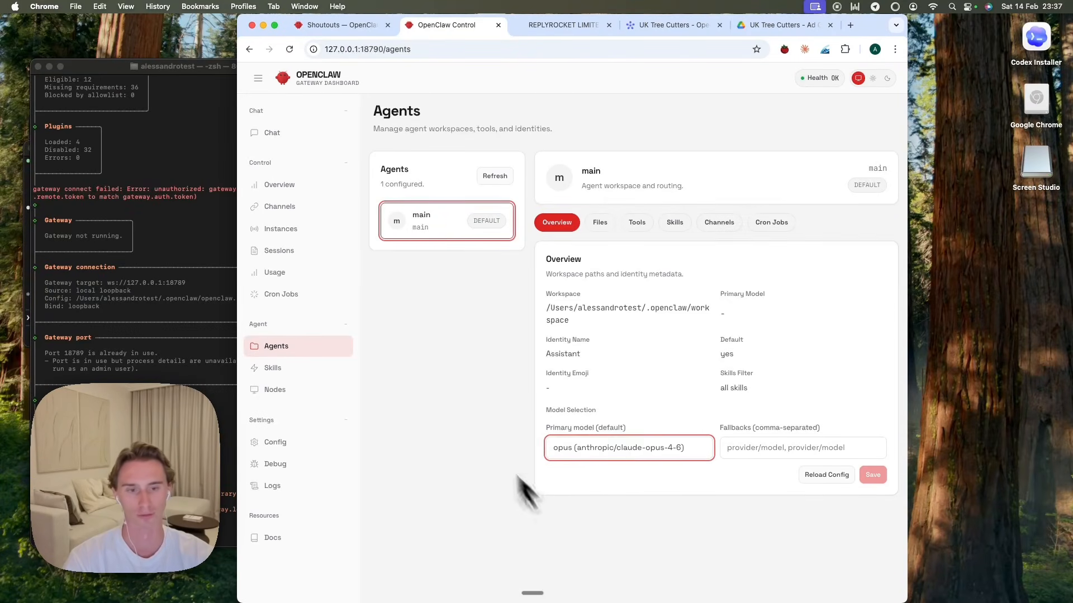
- Review the Skills page and the Nodes page with its exec approvals, node binding and paired devices
click(346, 370)
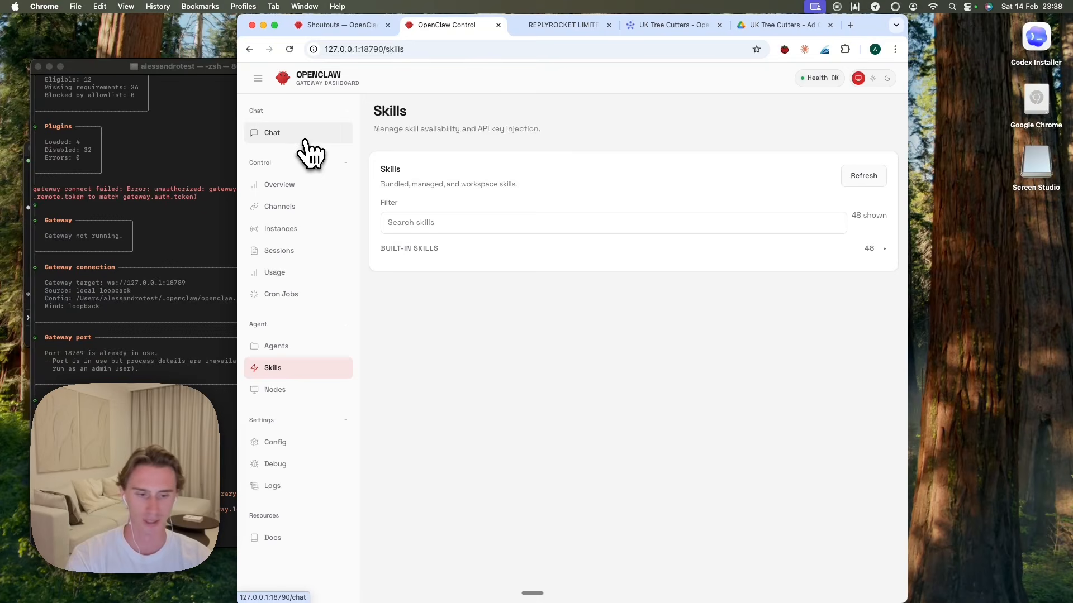
click(280, 393)
scroll(551, 323, down, 10)
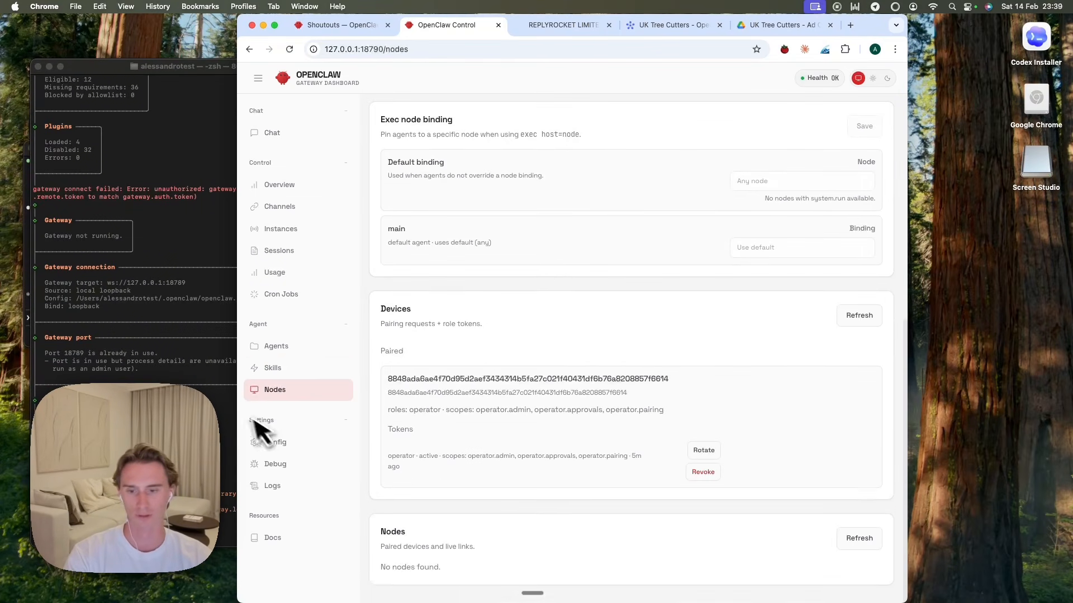
scroll(614, 430, up, 5)
scroll(548, 414, down, 5)
scroll(537, 405, up, 5)
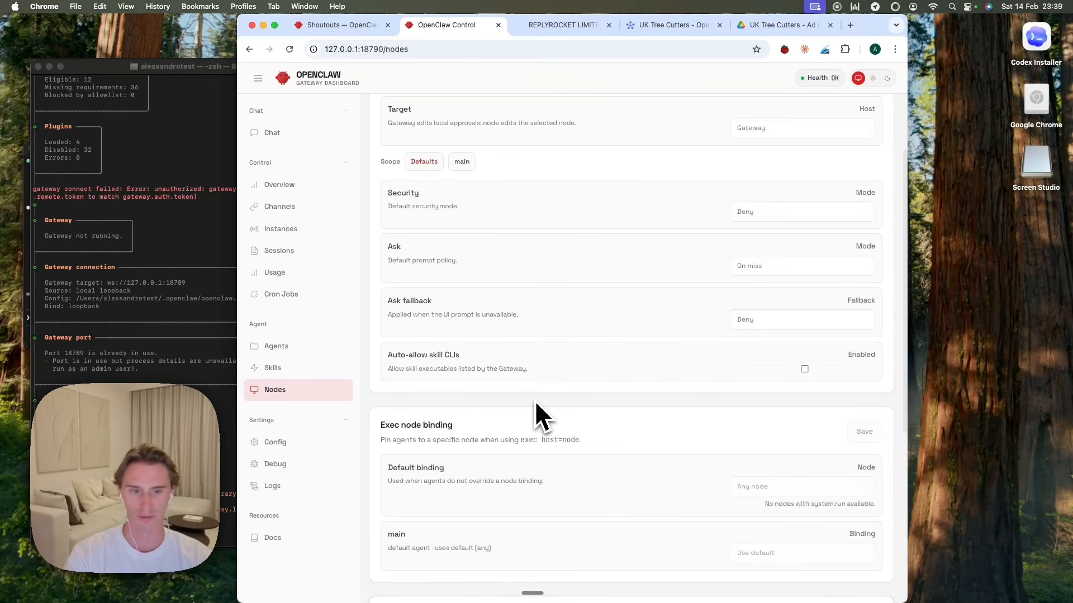
scroll(535, 402, up, 3)
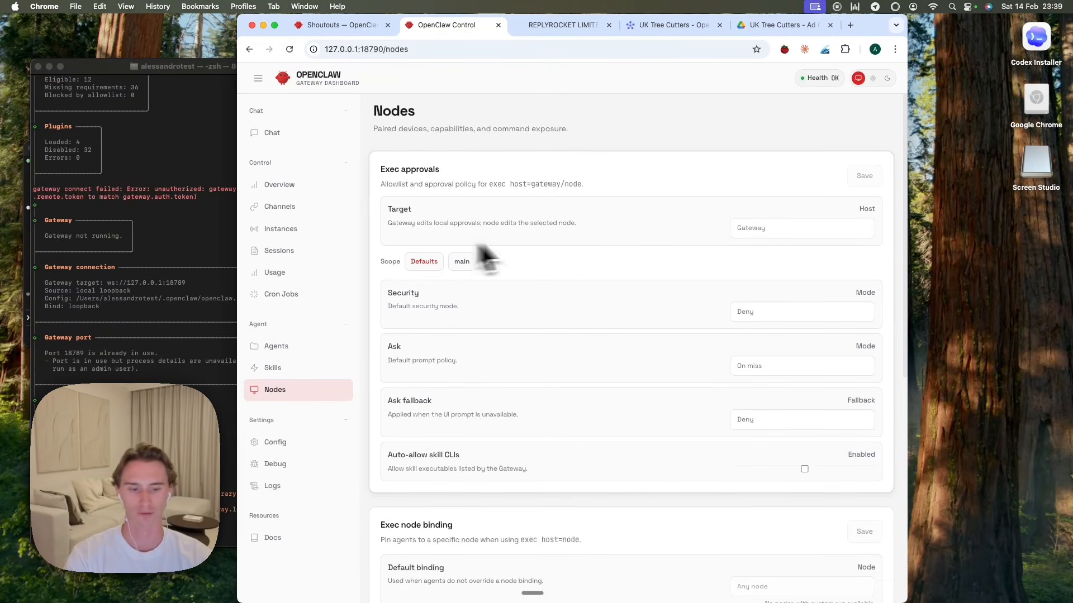
- Glance over the Config and Debug pages and return to the gateway chat with the Telegram setup instructions
click(313, 443)
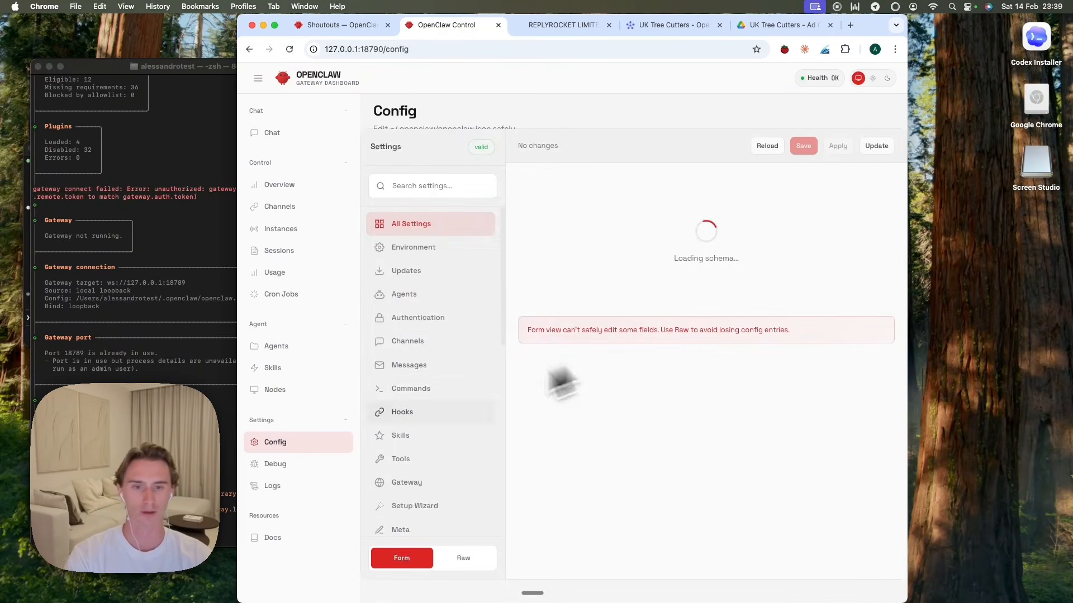
click(295, 464)
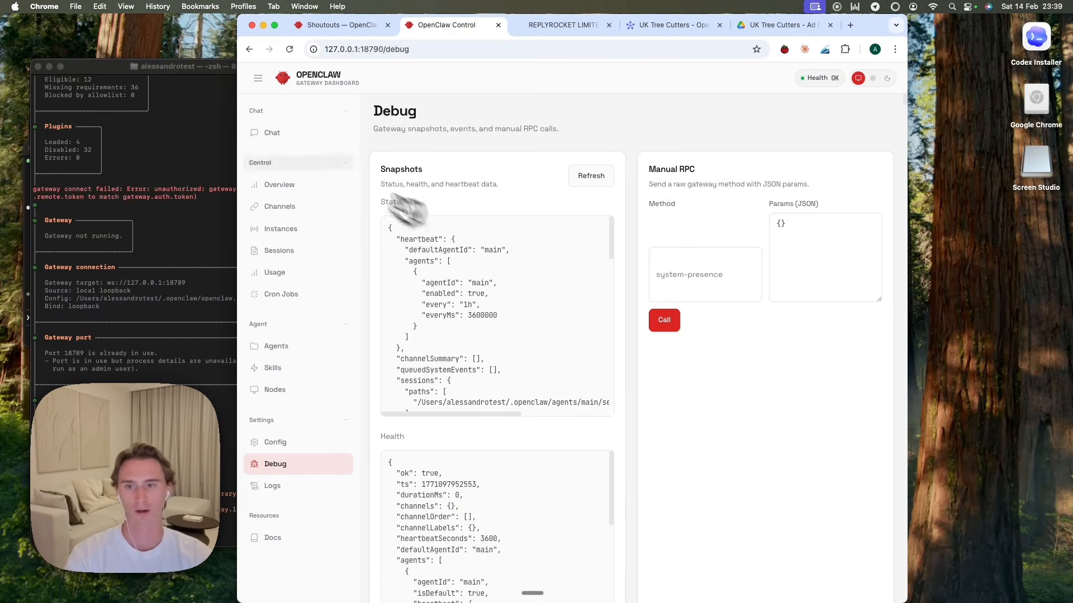
click(288, 137)
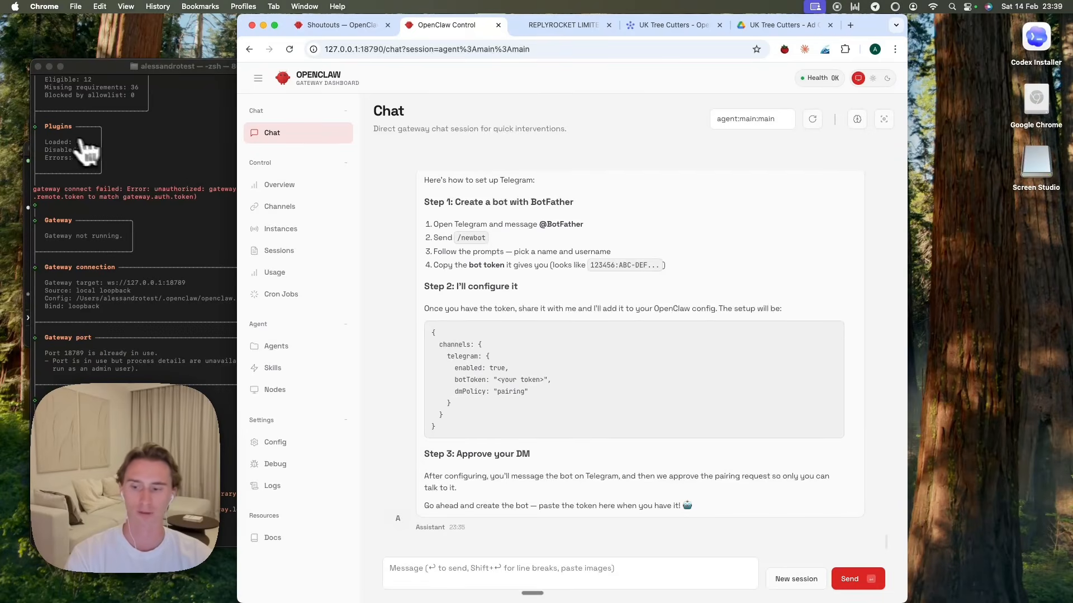
- Switch to Telegram, place its window beside the dashboard and open the existing Brain bot's conversation from the chat list
mouse_move(8, 185)
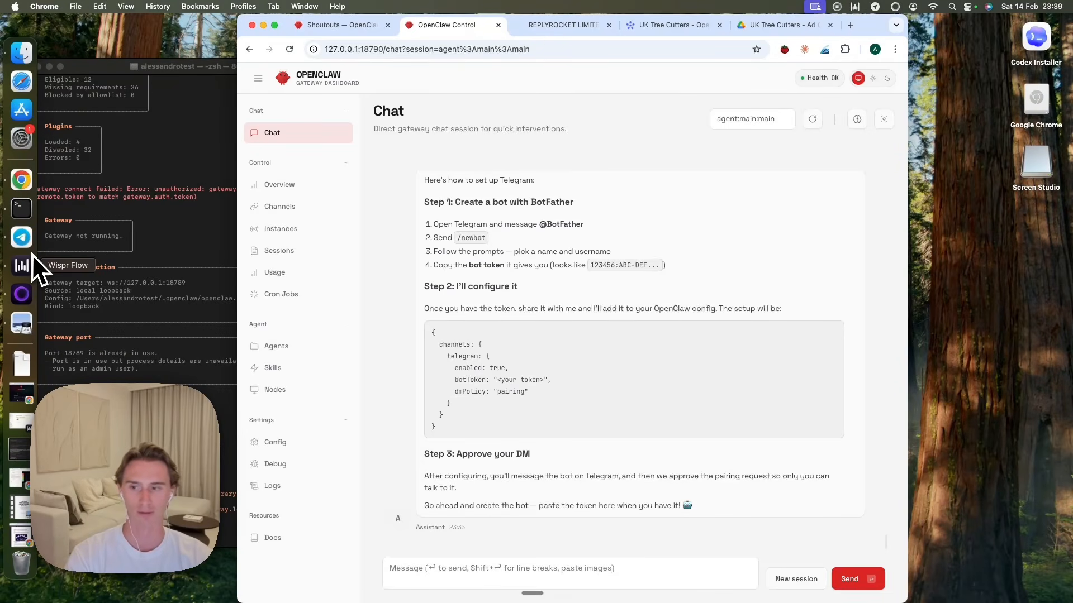
click(23, 239)
drag(577, 106, 176, 117)
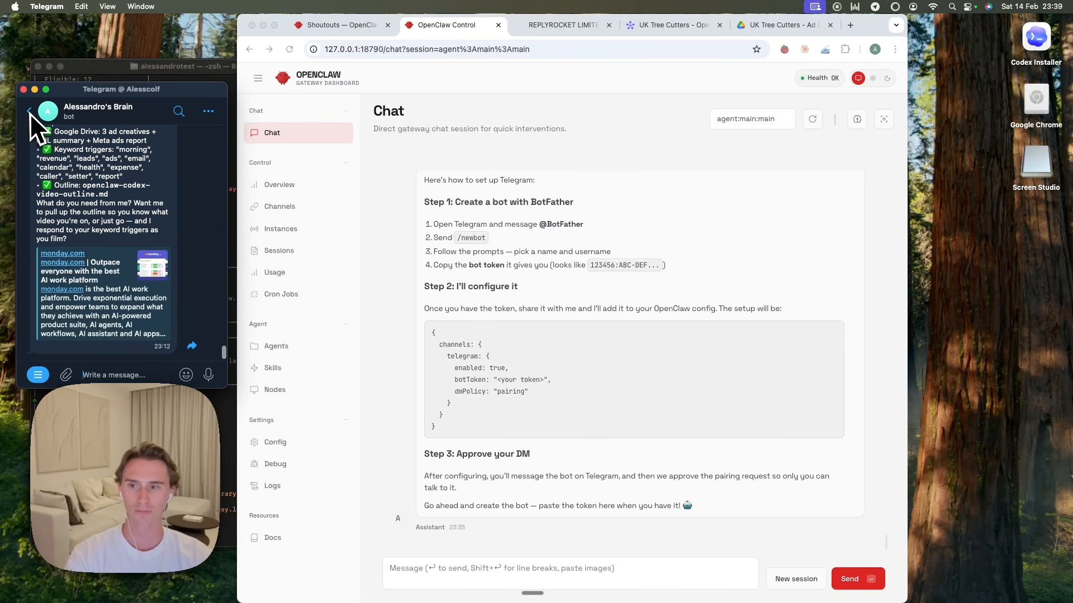
click(30, 112)
scroll(84, 302, down, 1)
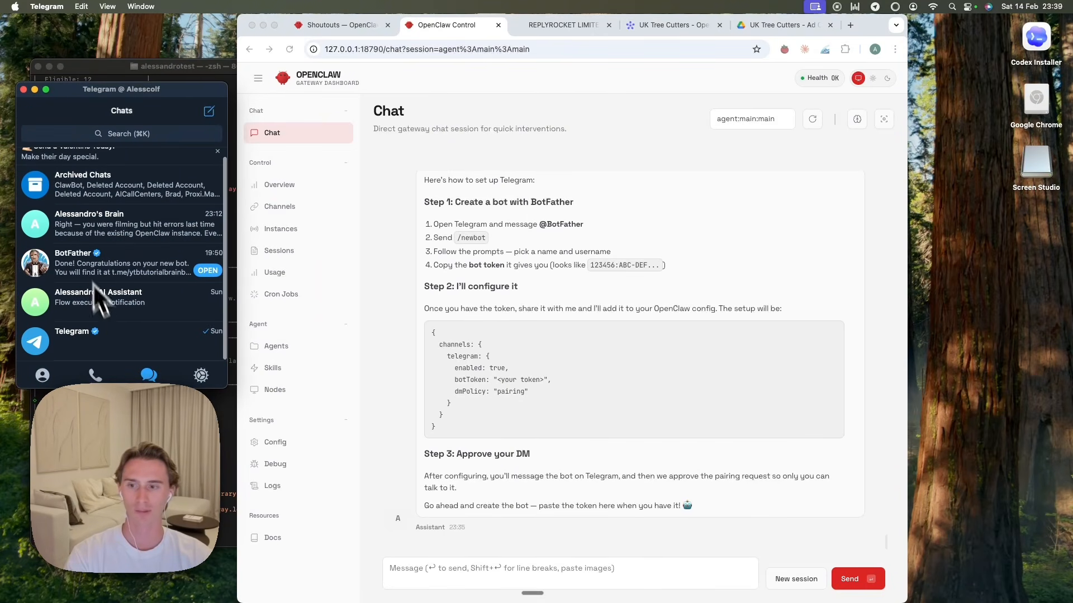
click(115, 223)
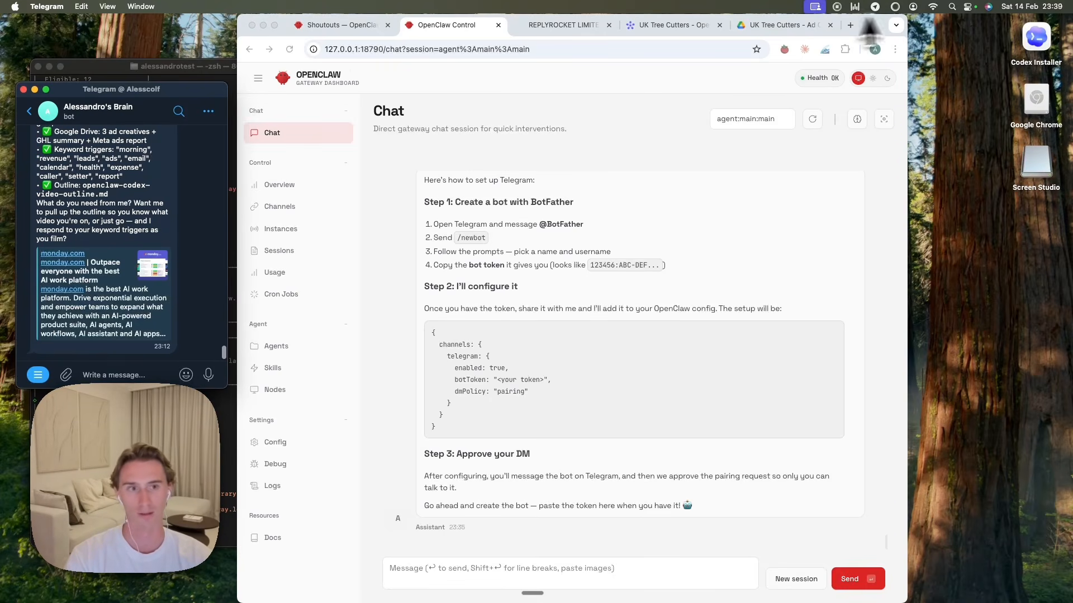
click(913, 7)
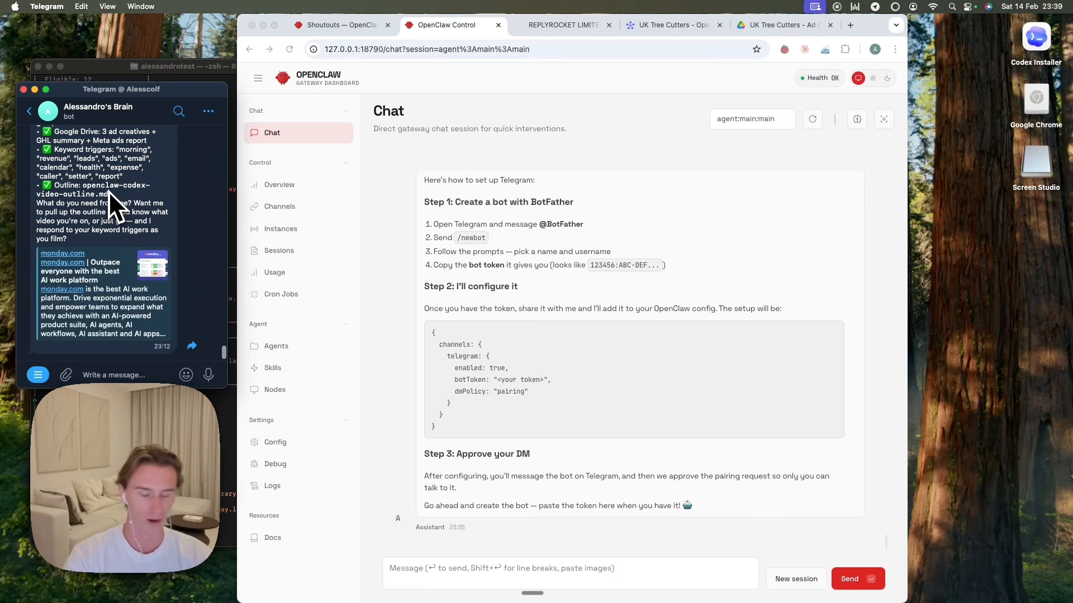
- Return to the Telegram chat list and open the BotFather conversation
click(32, 113)
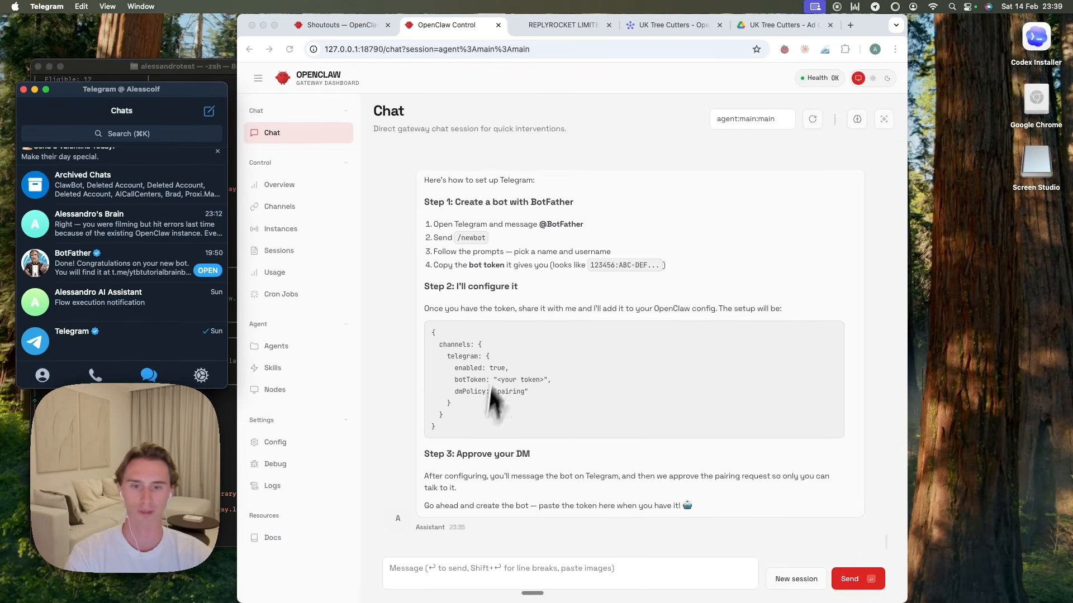
click(133, 271)
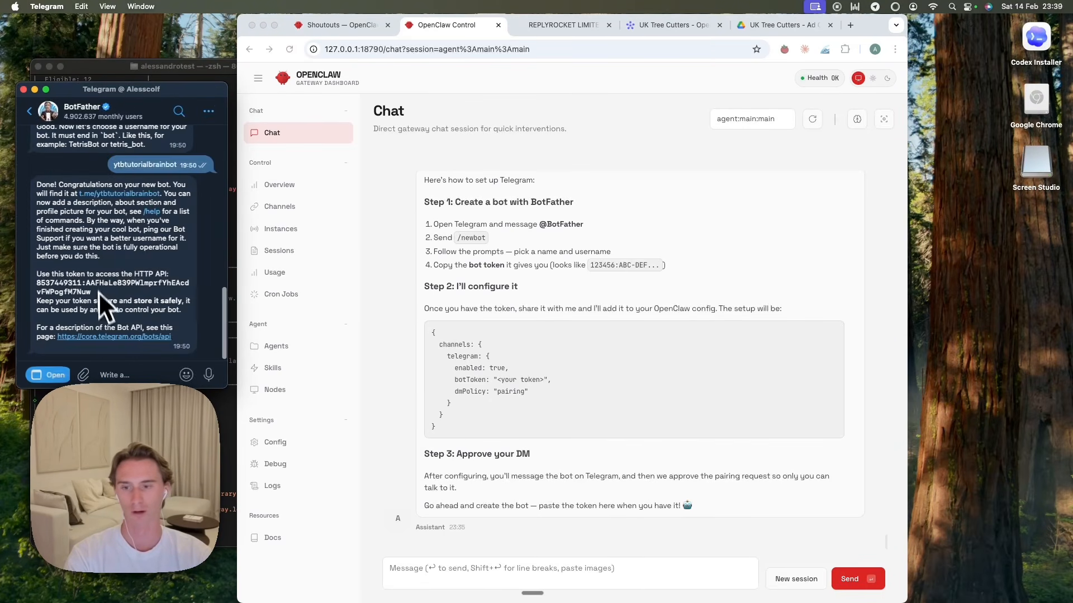
click(31, 112)
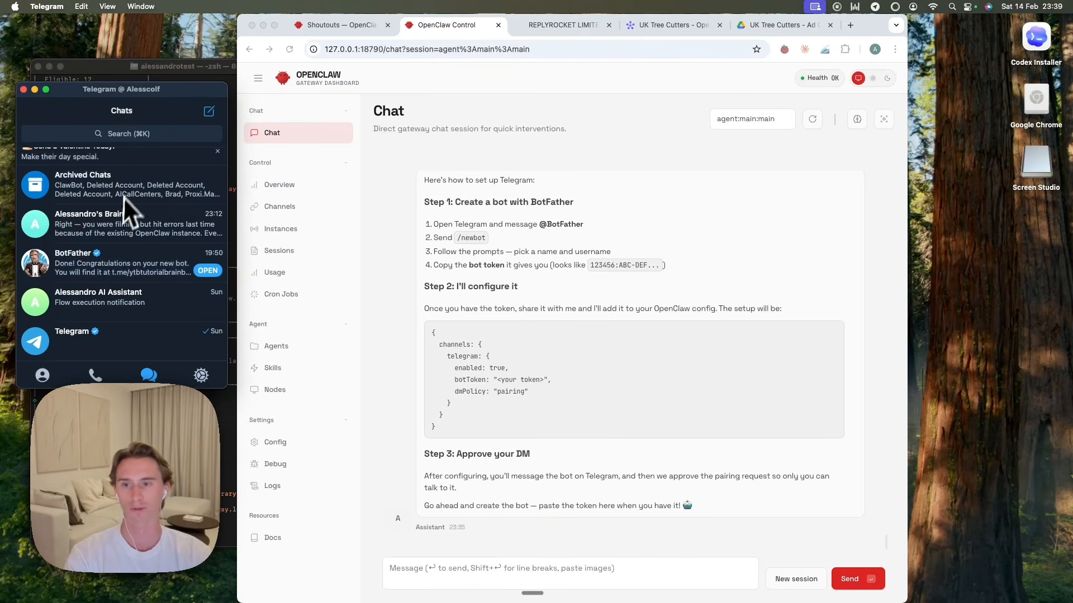
click(109, 253)
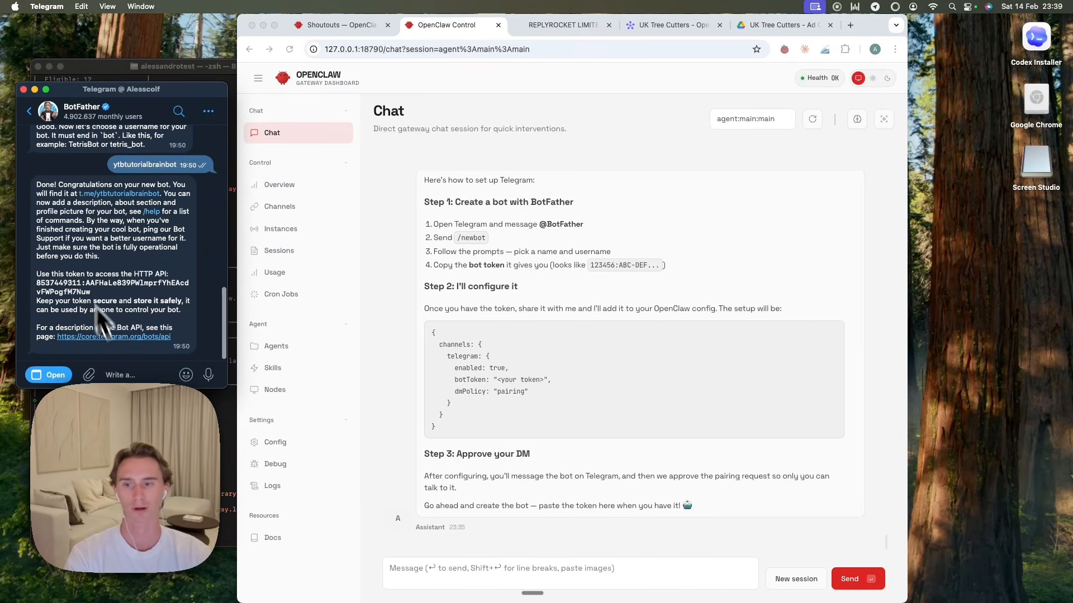
- Bring up BotFather's list of slash commands, such as /newbot, and clear the message draft
click(118, 371)
text(/bot)
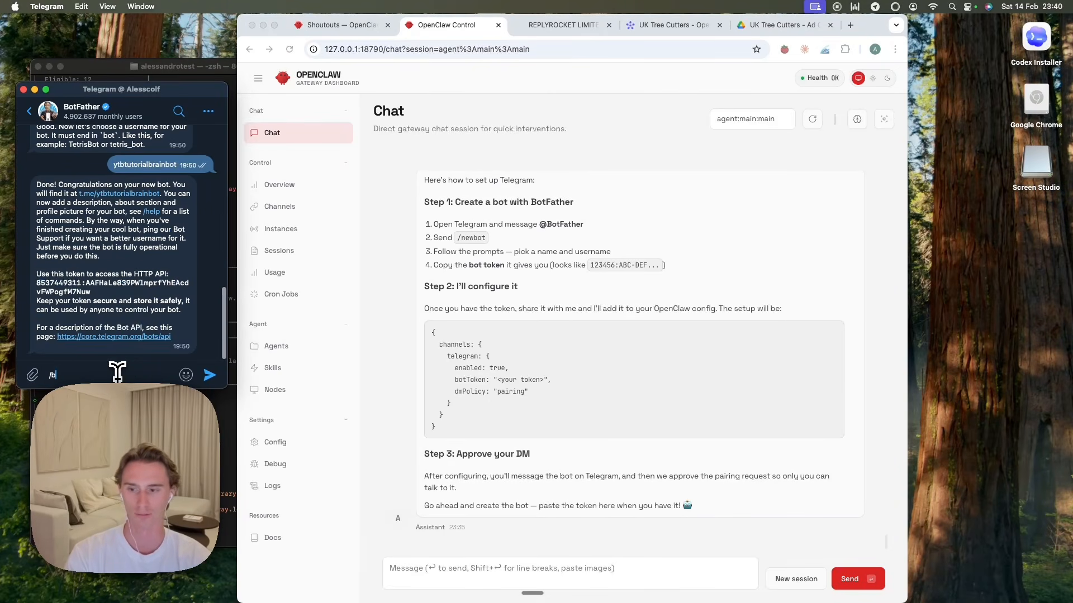
key(BackSpace)
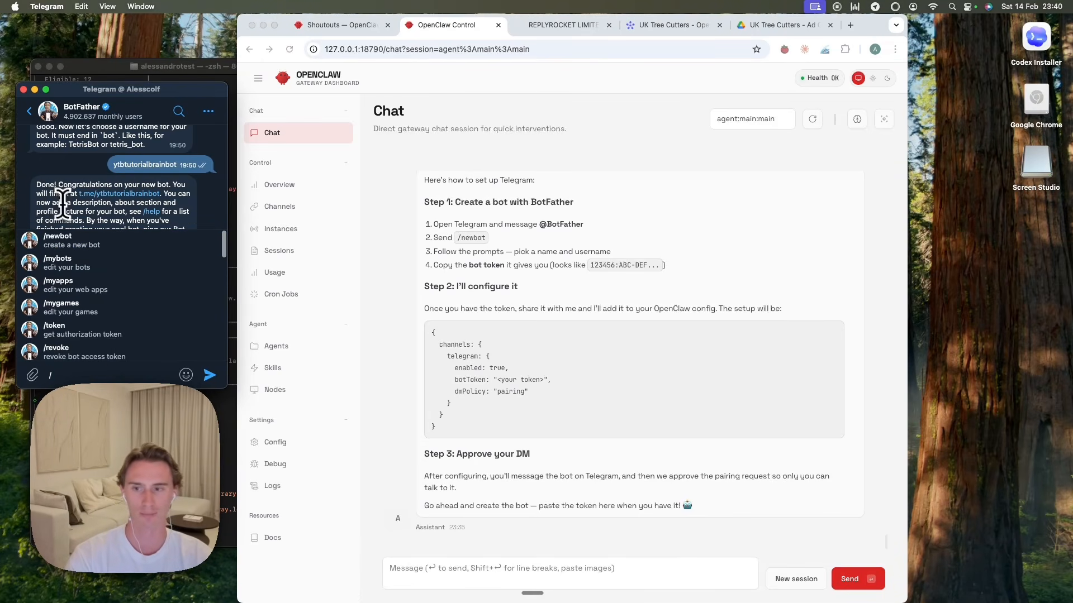
key(Escape)
click(104, 225)
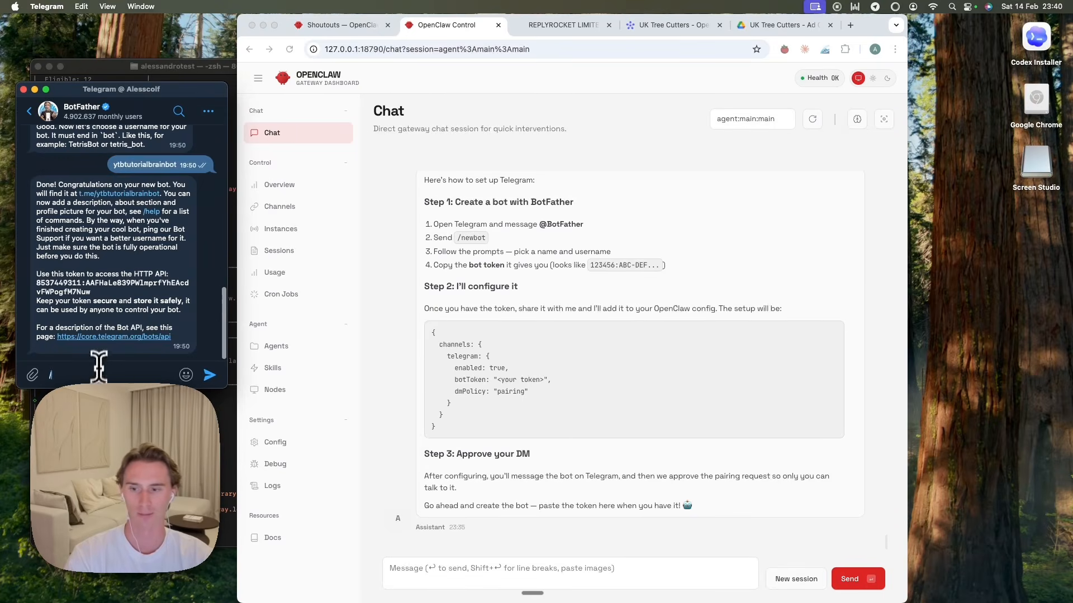
key(BackSpace)
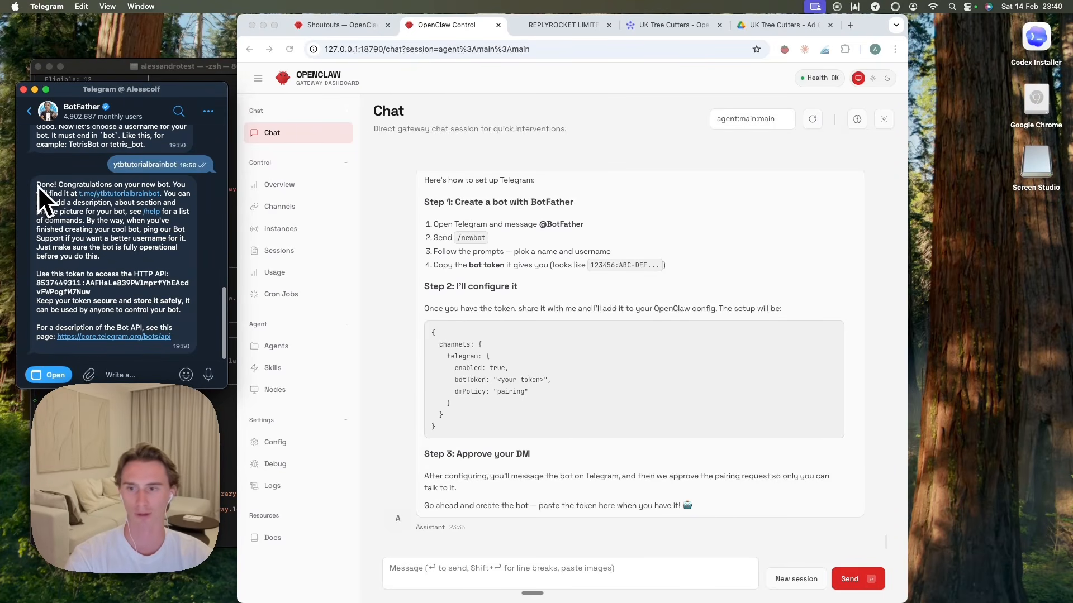
- Copy BotFather's full new-bot message, including the bot token, and send it to the assistant in the gateway chat
drag(38, 182, 191, 339)
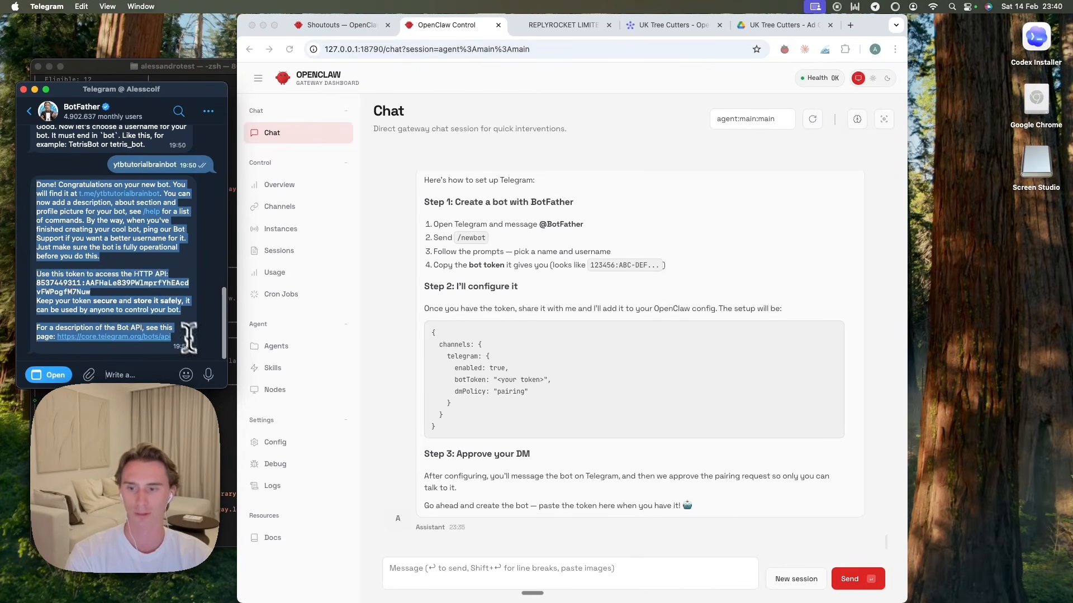
right_click(119, 255)
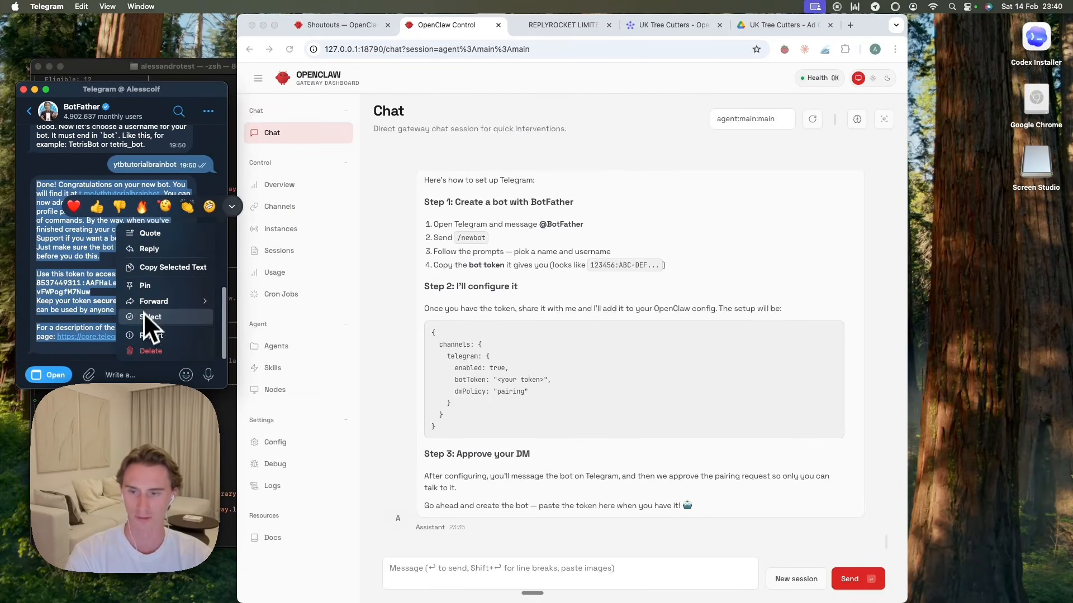
click(149, 268)
click(565, 474)
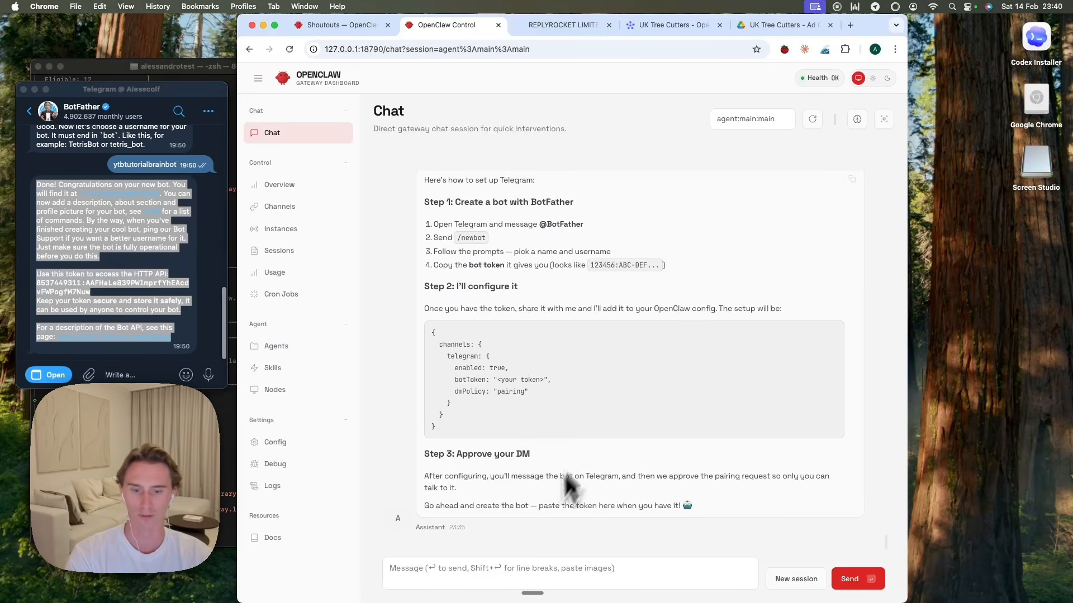
right_click(514, 565)
click(551, 485)
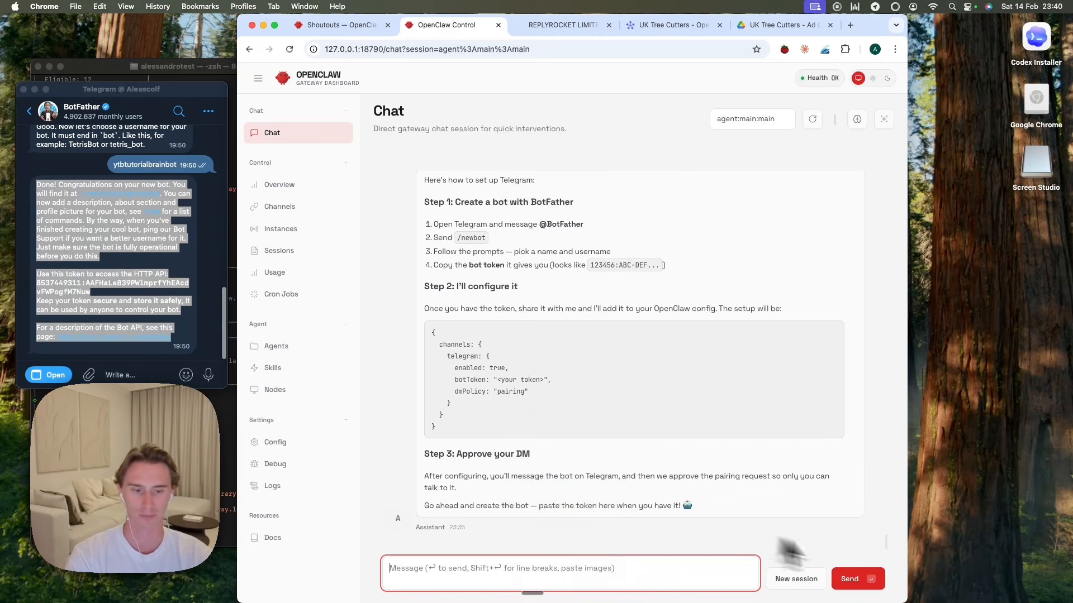
click(855, 578)
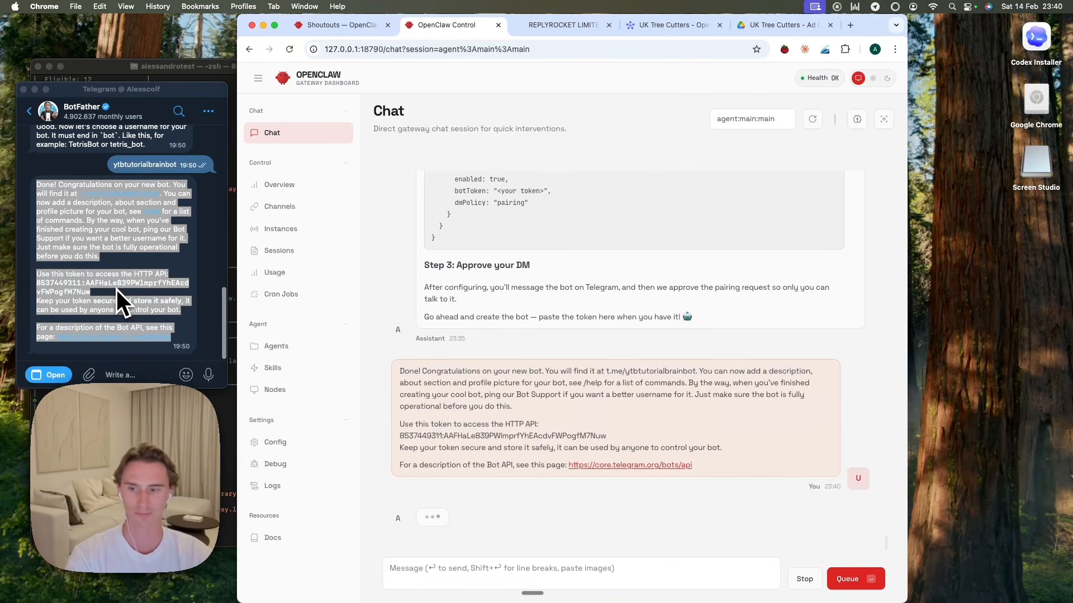
- Open the new ytbtutorialbrain bot from the link in BotFather's message, start it and check for its reply
click(121, 284)
click(121, 194)
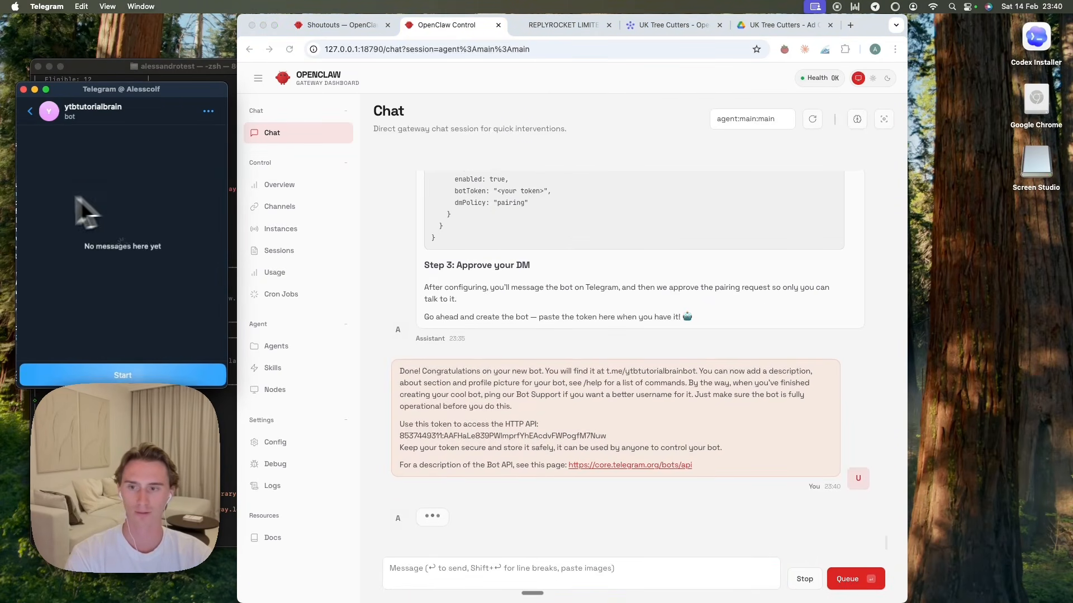
click(120, 371)
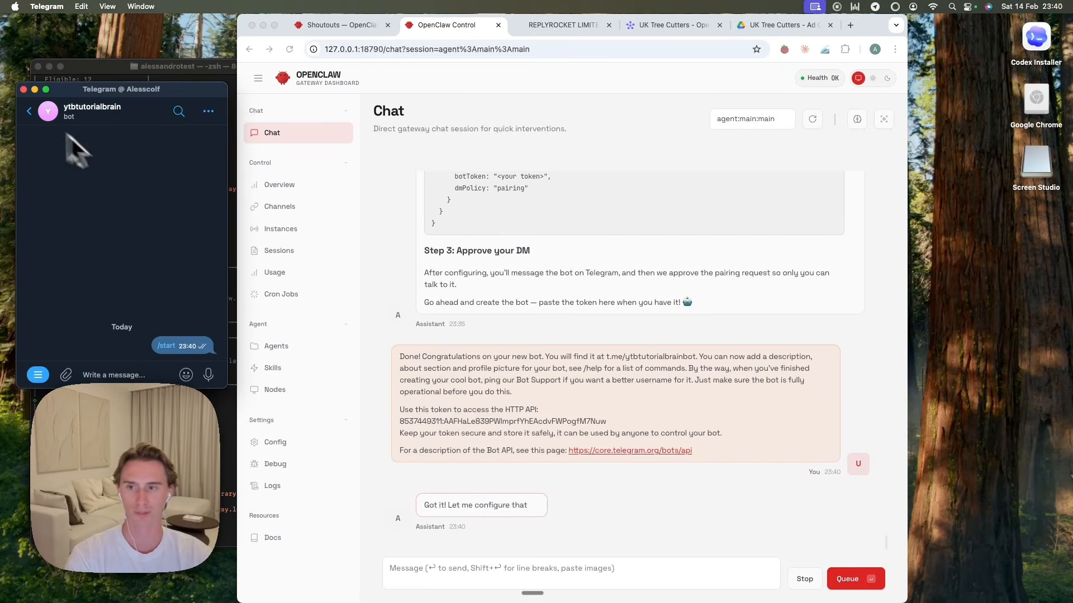
click(640, 527)
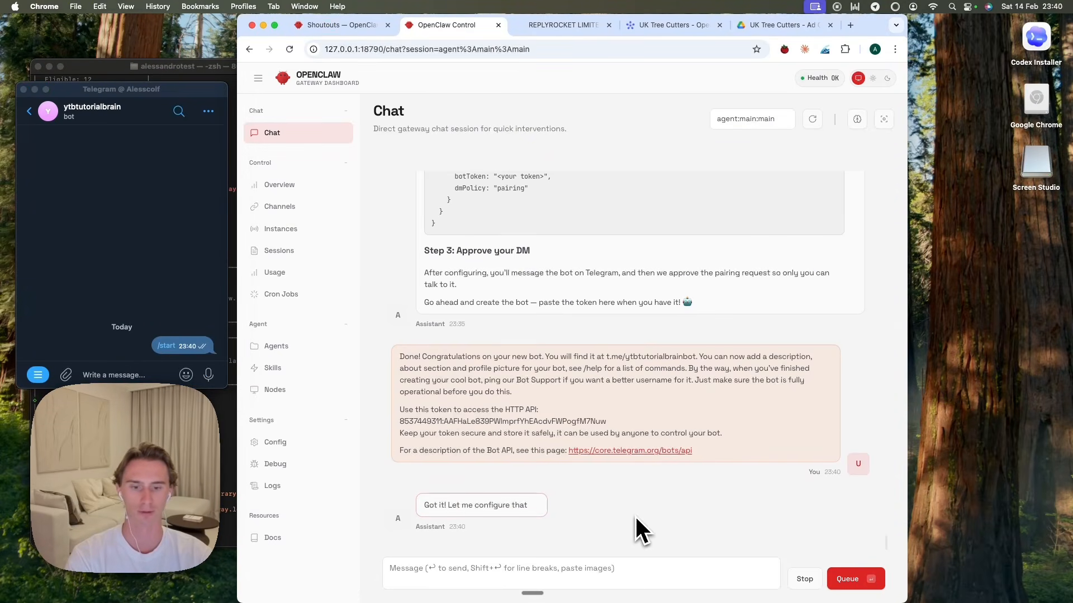
click(84, 190)
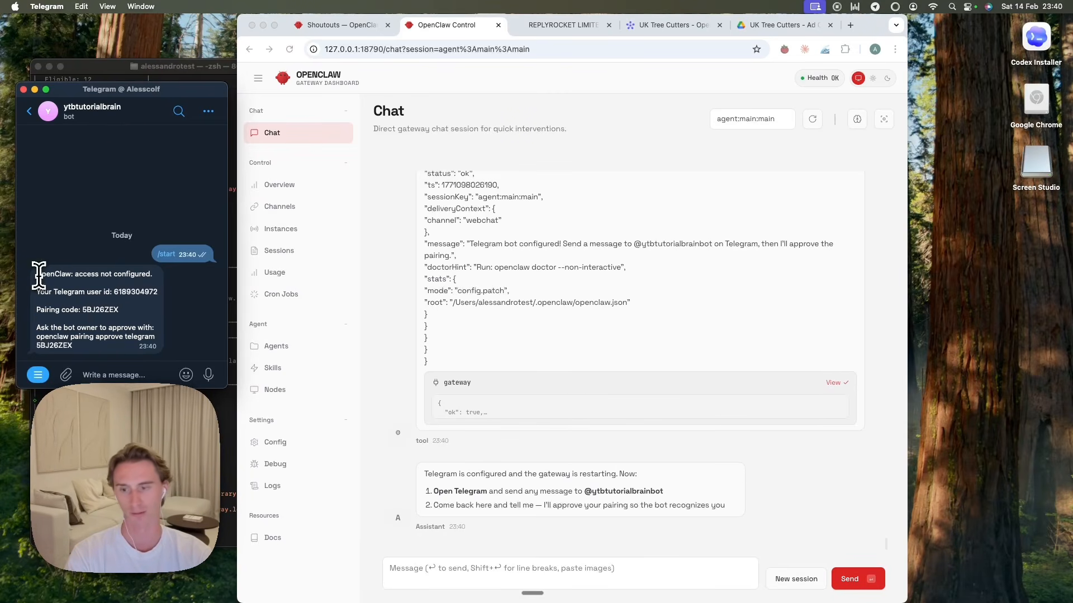
- Copy the Telegram bot's full access message, including the pairing code, and send it to the assistant in the gateway chat
drag(36, 275, 98, 329)
right_click(98, 329)
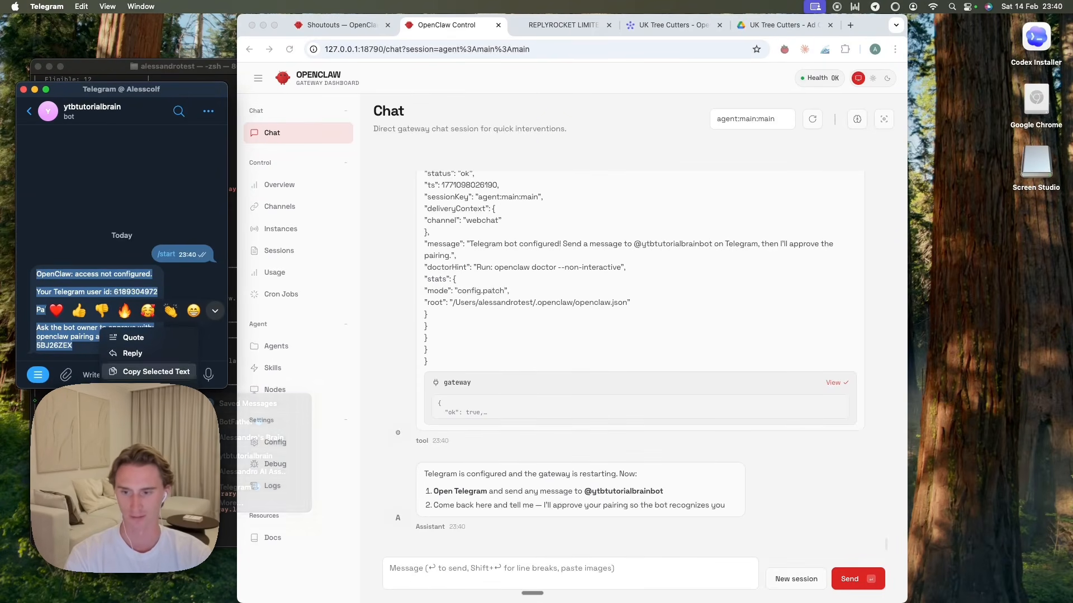
click(155, 371)
click(471, 570)
right_click(471, 571)
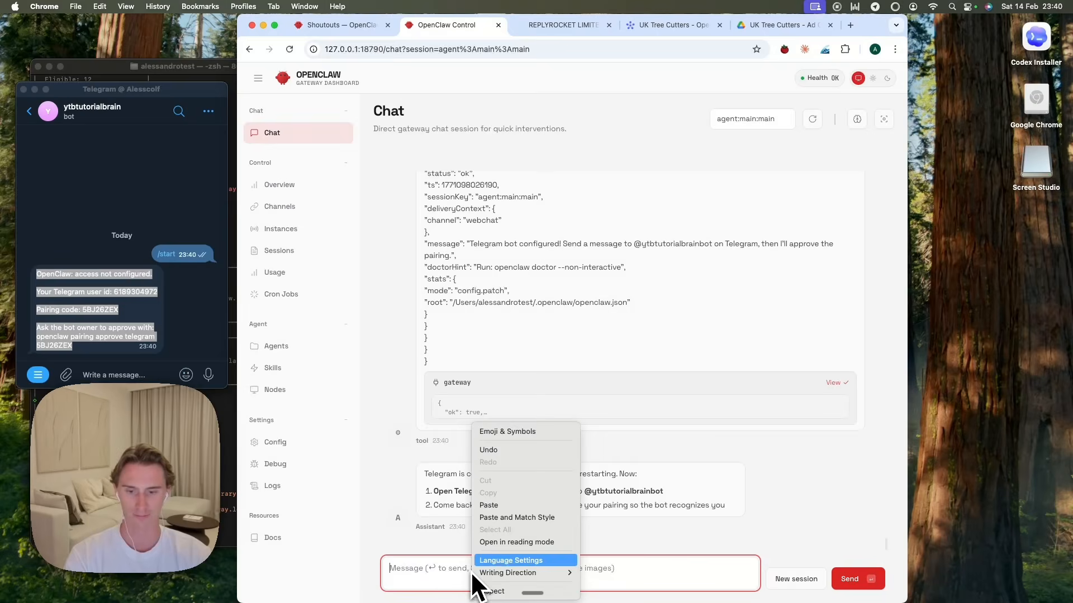
click(505, 509)
click(850, 580)
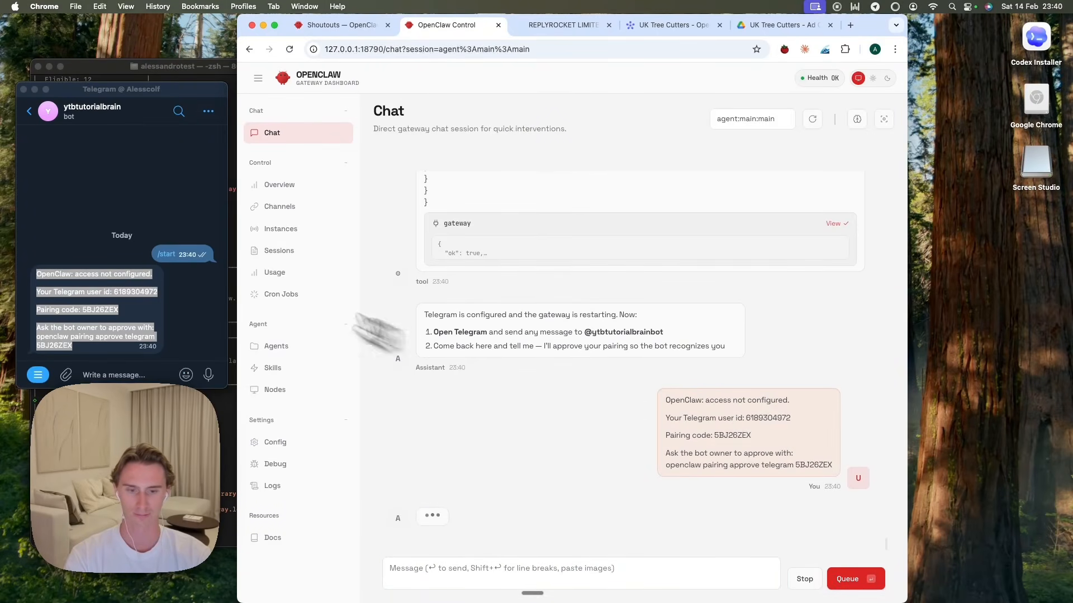
click(132, 215)
click(209, 112)
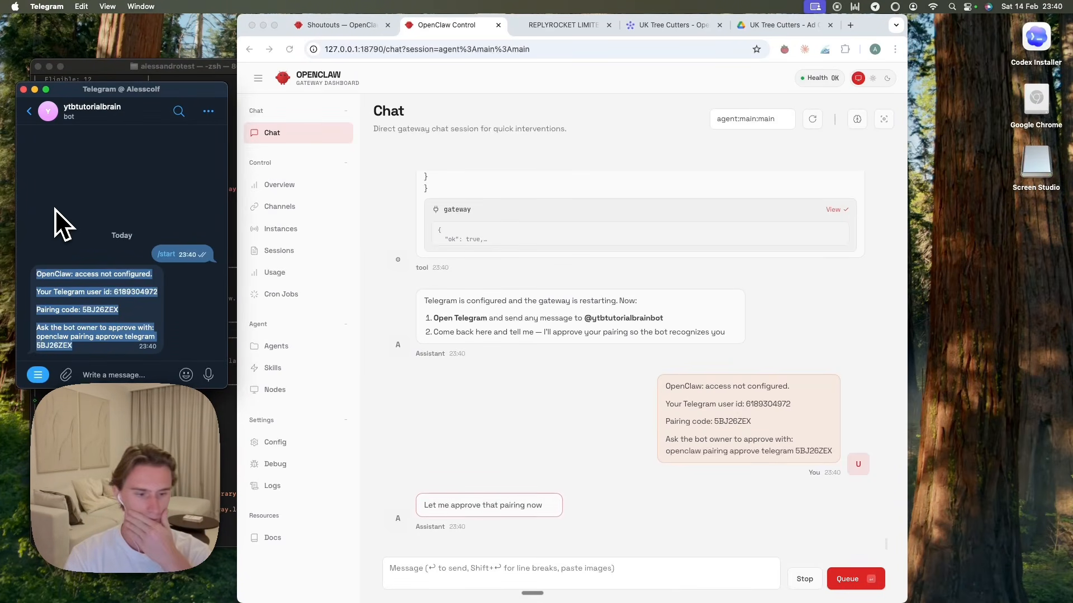
click(673, 464)
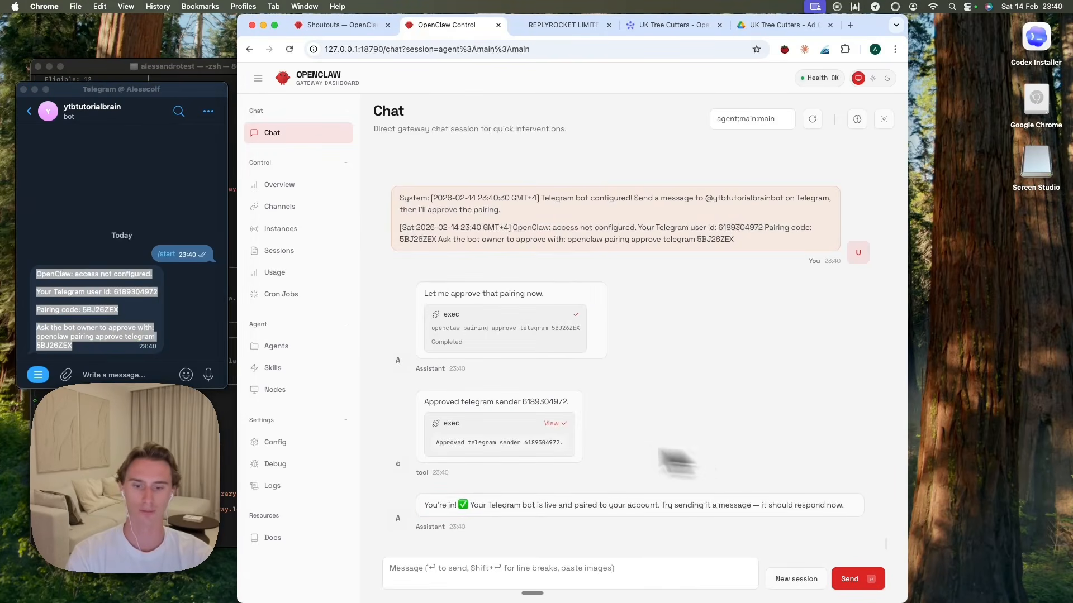
- Send the ytbtutorialbrain bot "hello" in Telegram, followed by the message "you are going to be my test bot"
click(119, 240)
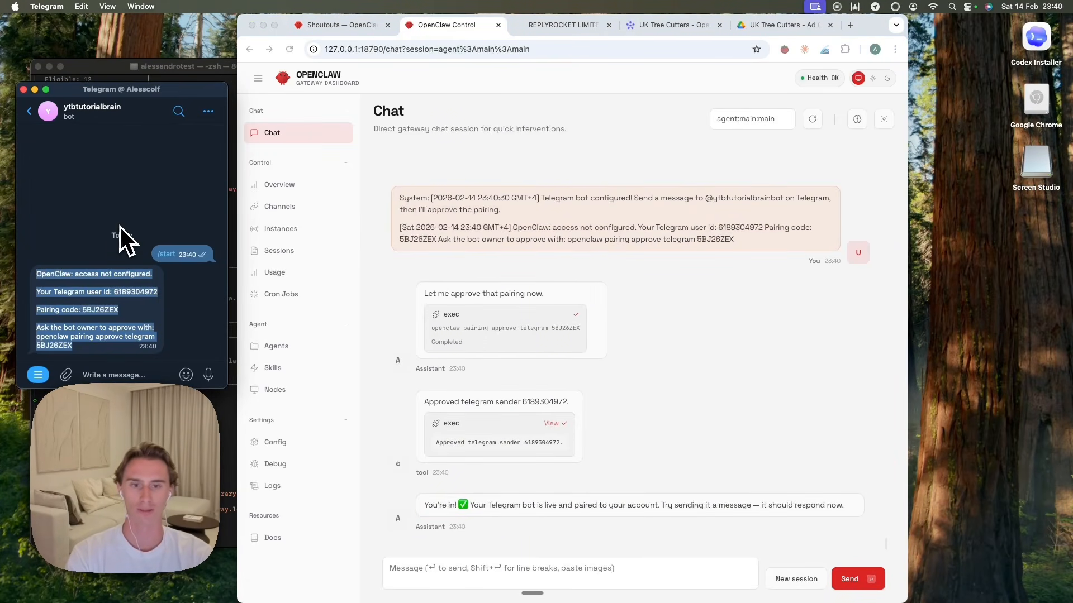
click(110, 237)
click(178, 360)
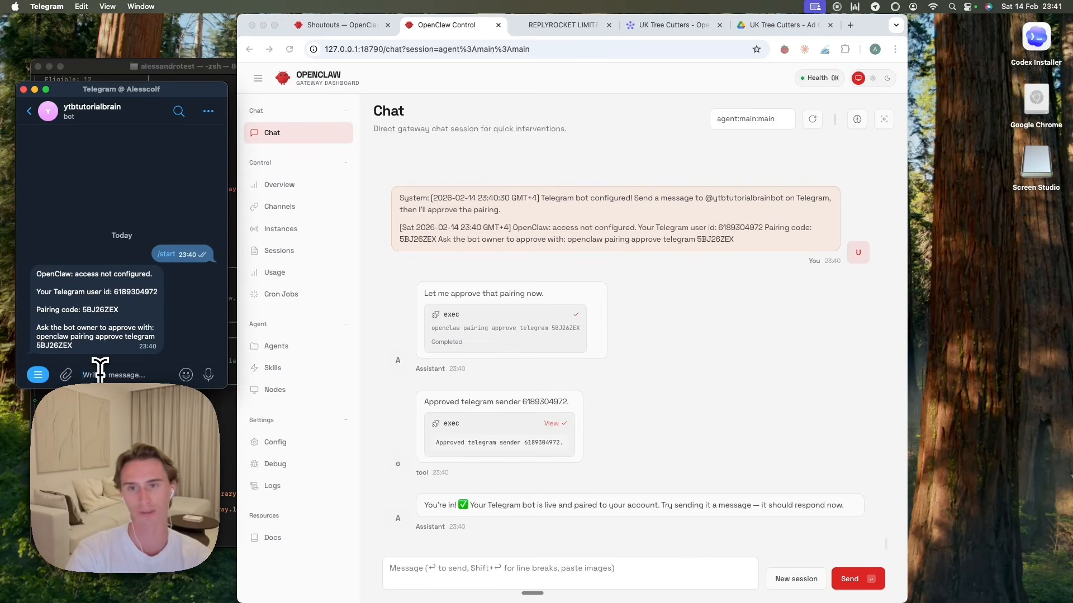
text(hello)
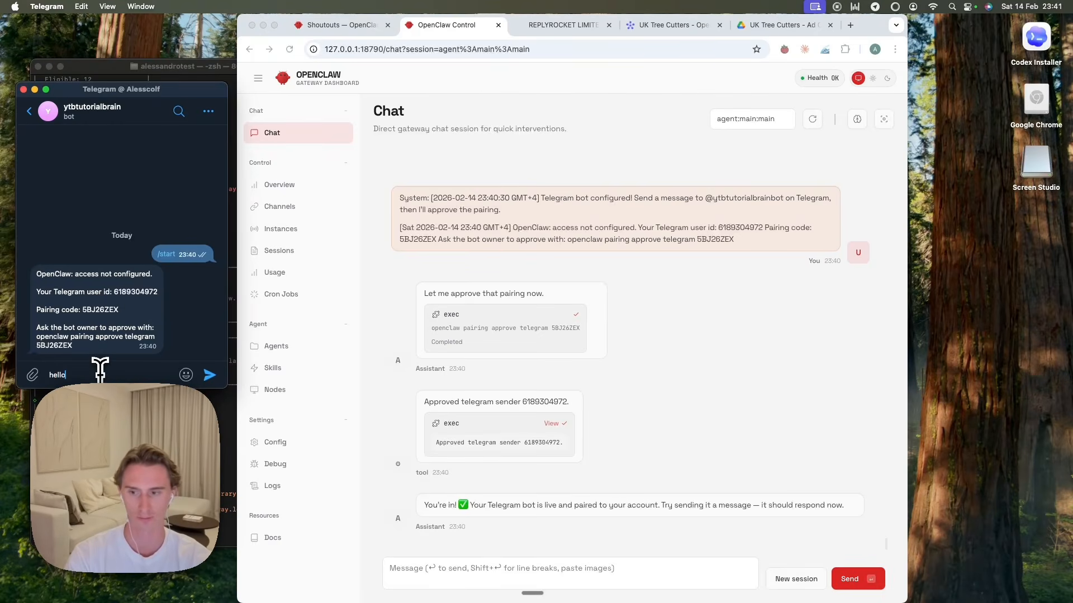
key(Return)
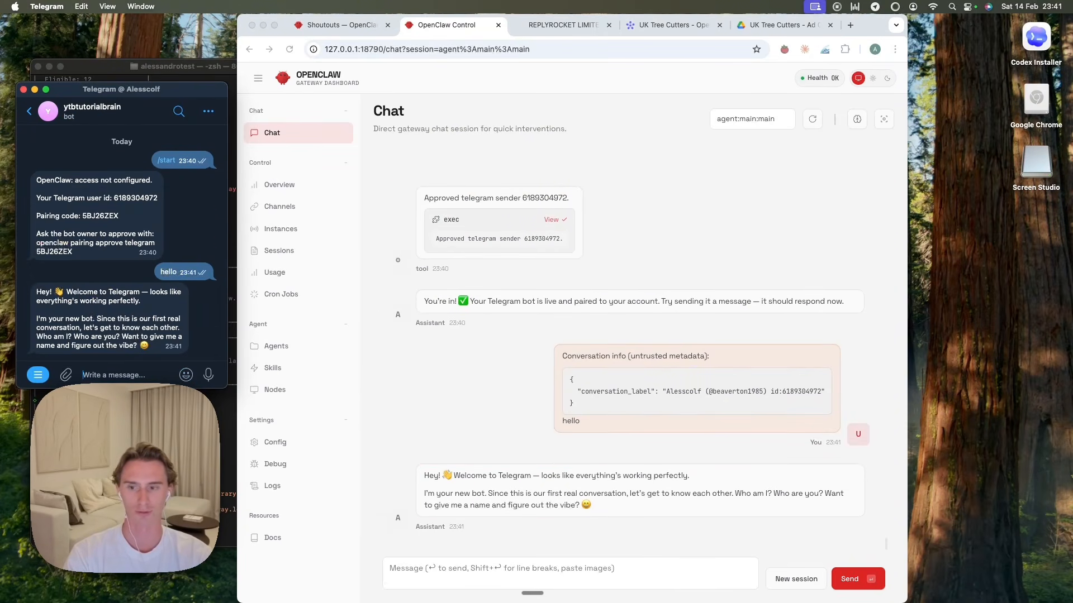
text(you are going to be my test bot)
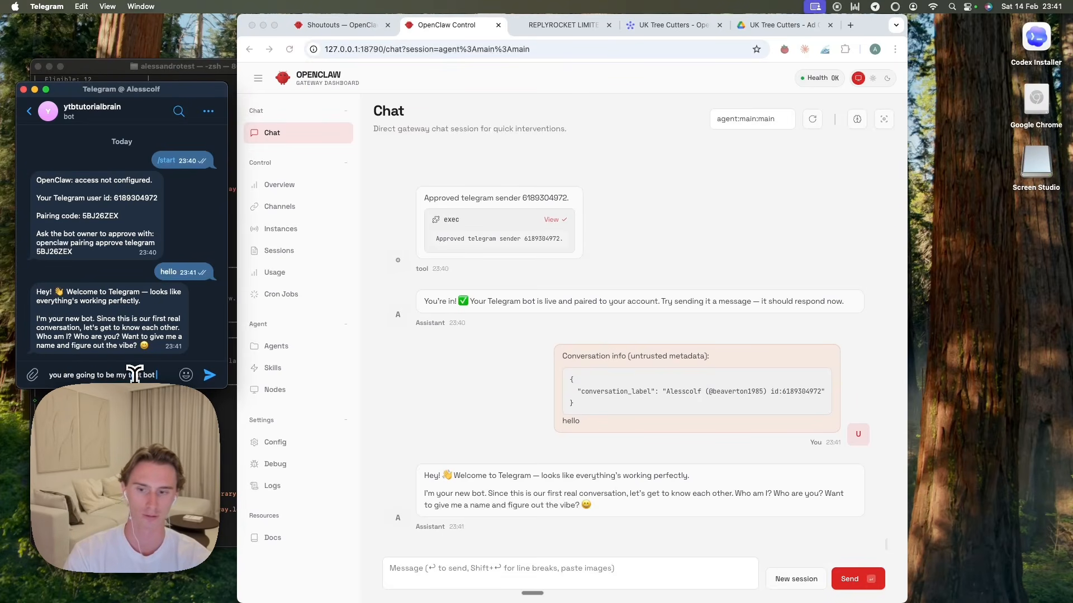
key(Return)
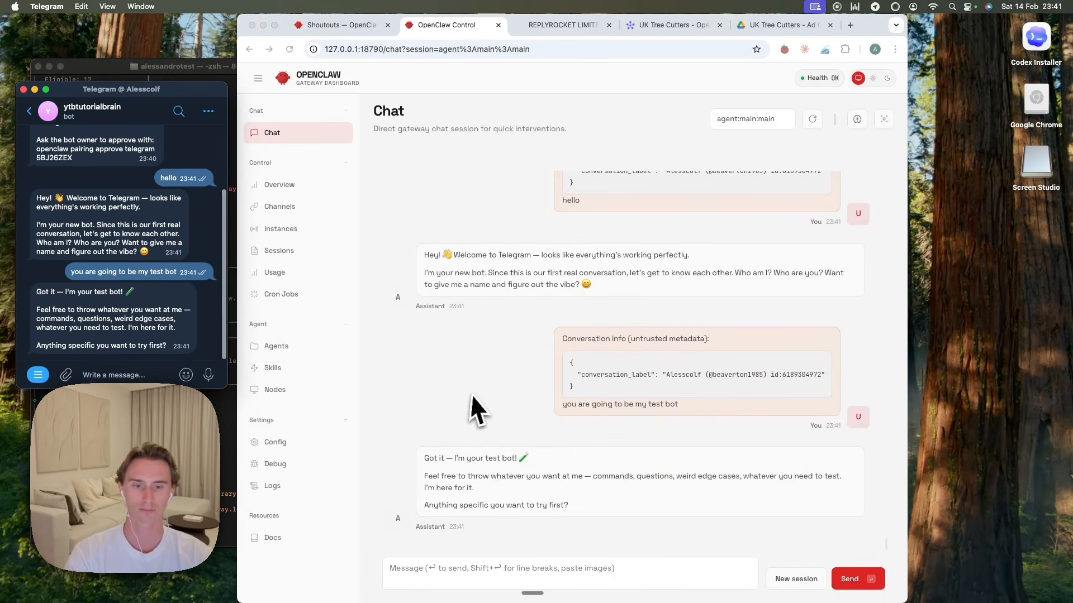
- Switch the gateway chat to its distraction-free focus view and back to the normal dashboard layout
click(857, 119)
click(883, 120)
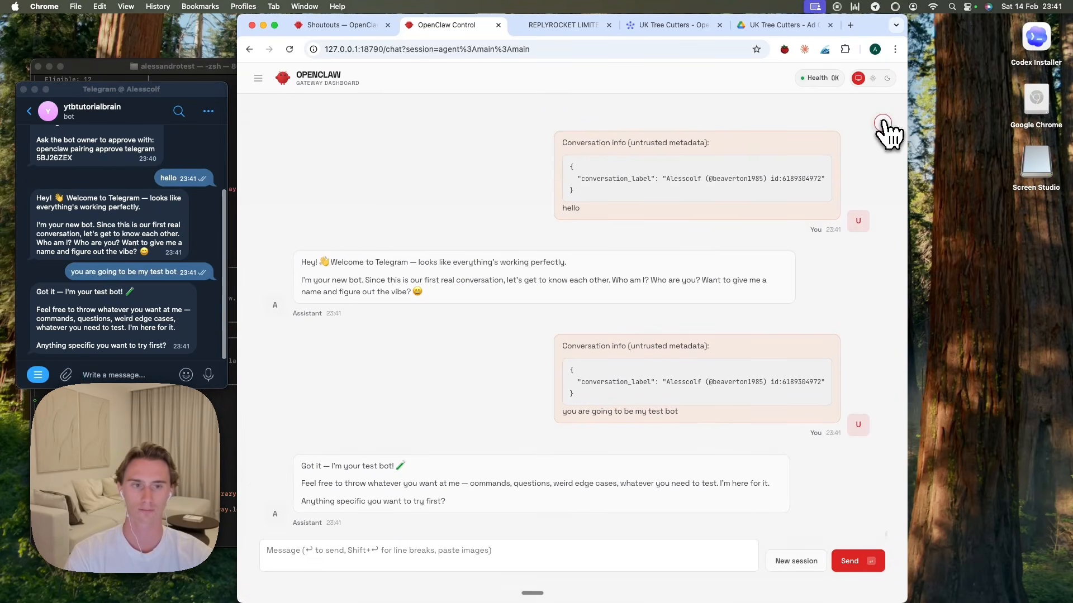
click(882, 123)
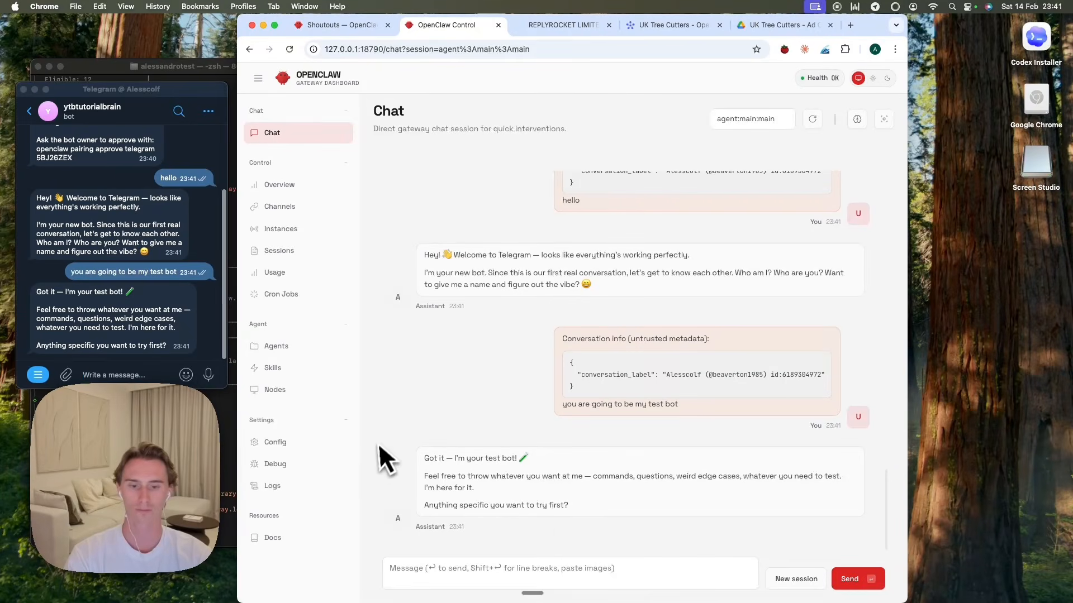
click(110, 338)
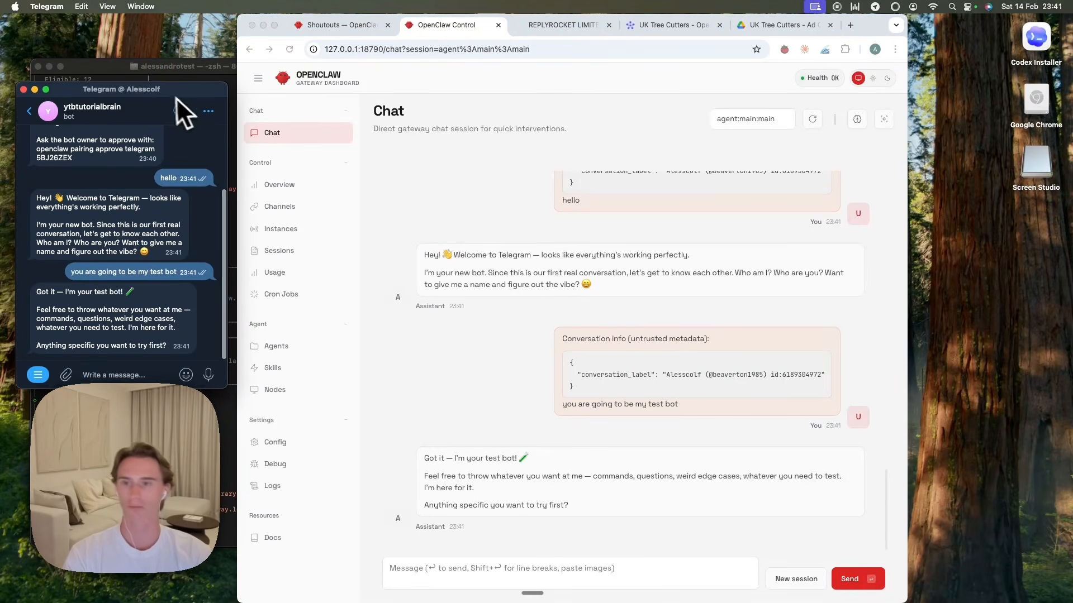
drag(165, 93, 169, 131)
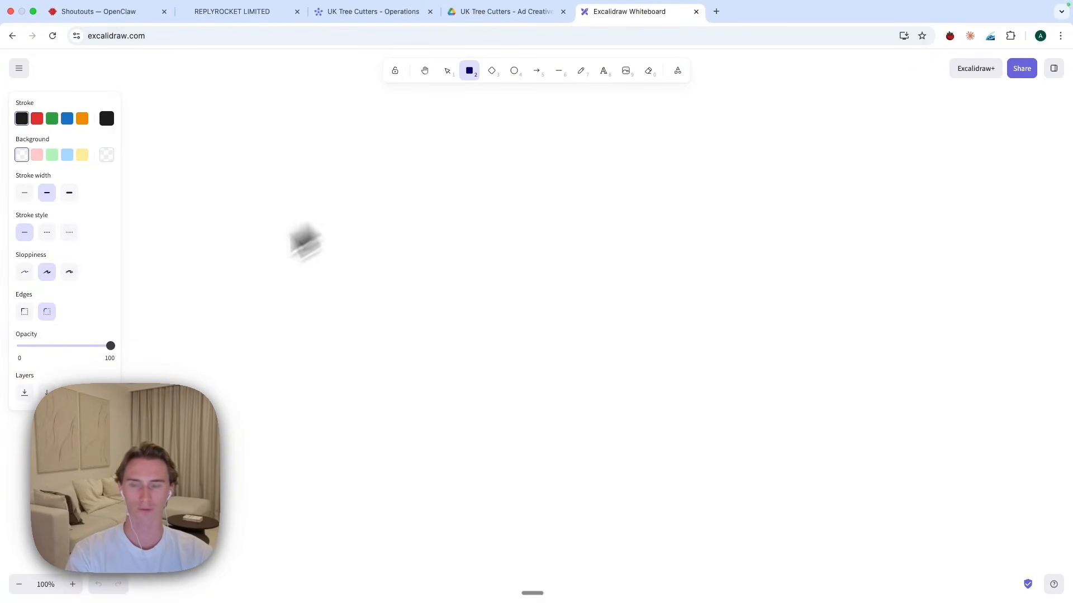
- Draw two rounded rectangles side by side on the Excalidraw whiteboard, the second one slightly larger than the first
drag(293, 157, 402, 256)
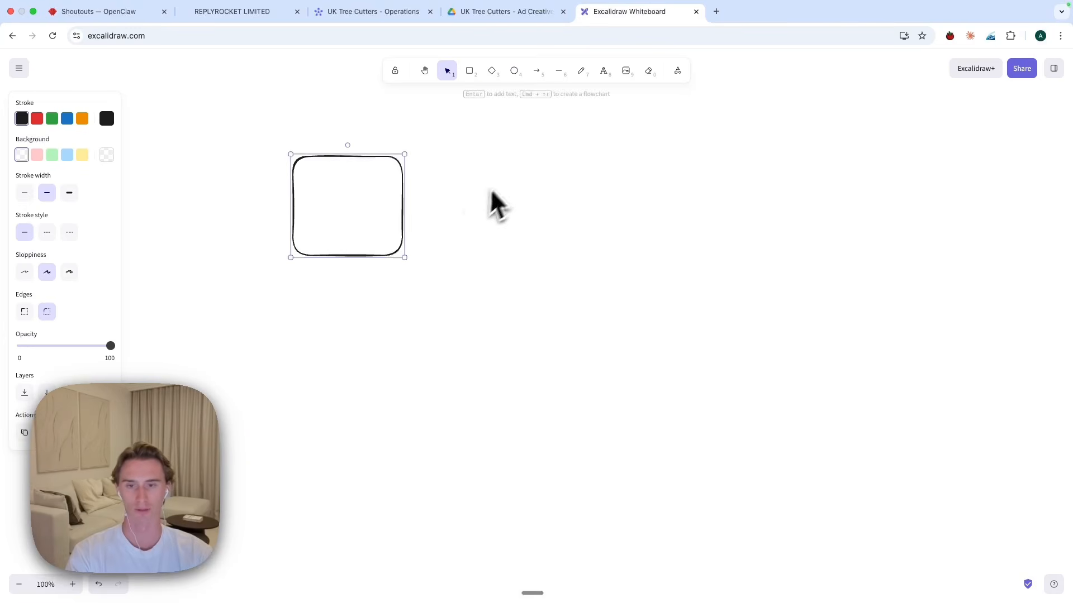
click(479, 162)
click(471, 73)
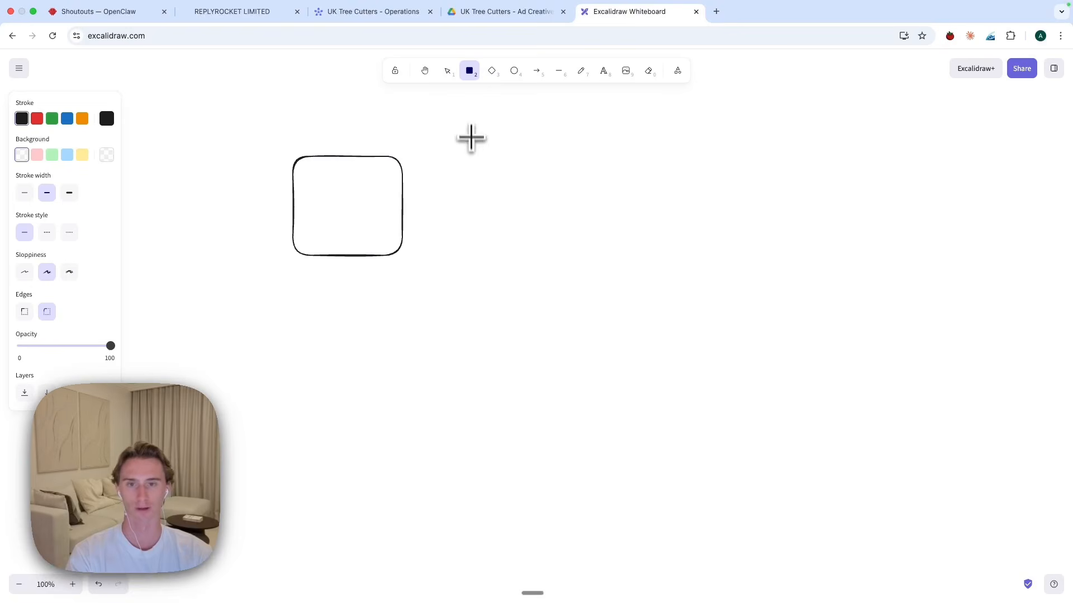
drag(471, 148, 624, 258)
click(676, 325)
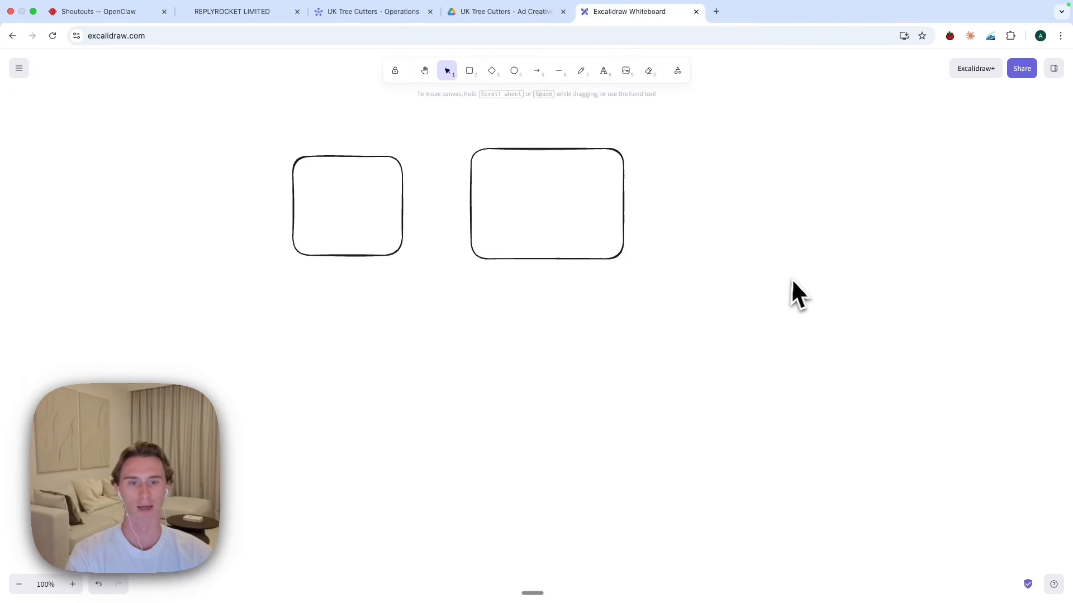
- Label the smaller rectangle "Facebook ads" with "B2B" on a second line
drag(794, 278, 708, 283)
drag(774, 294, 611, 317)
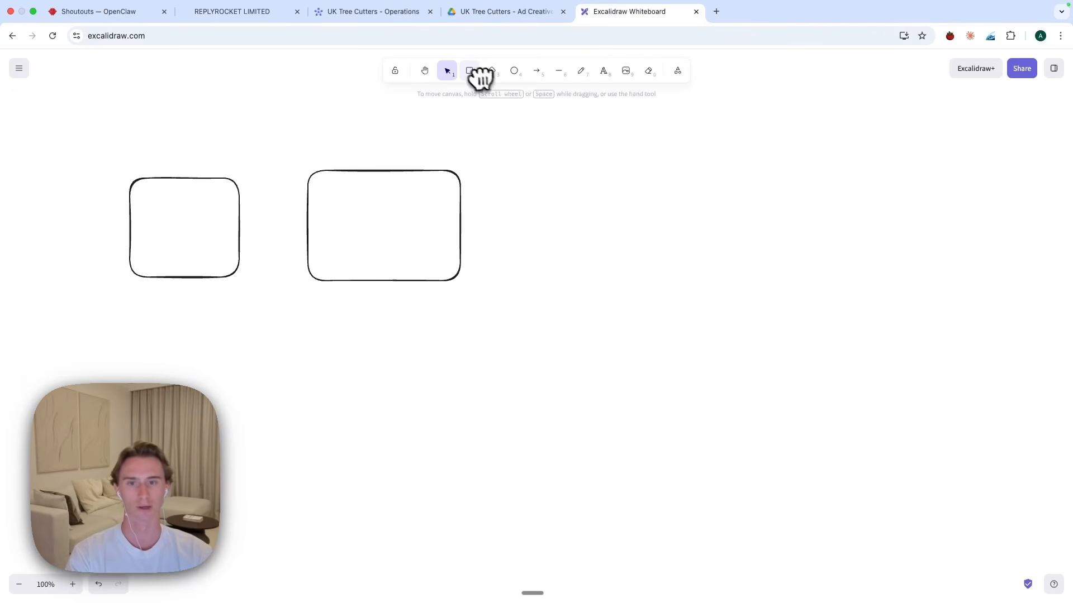
double_click(185, 228)
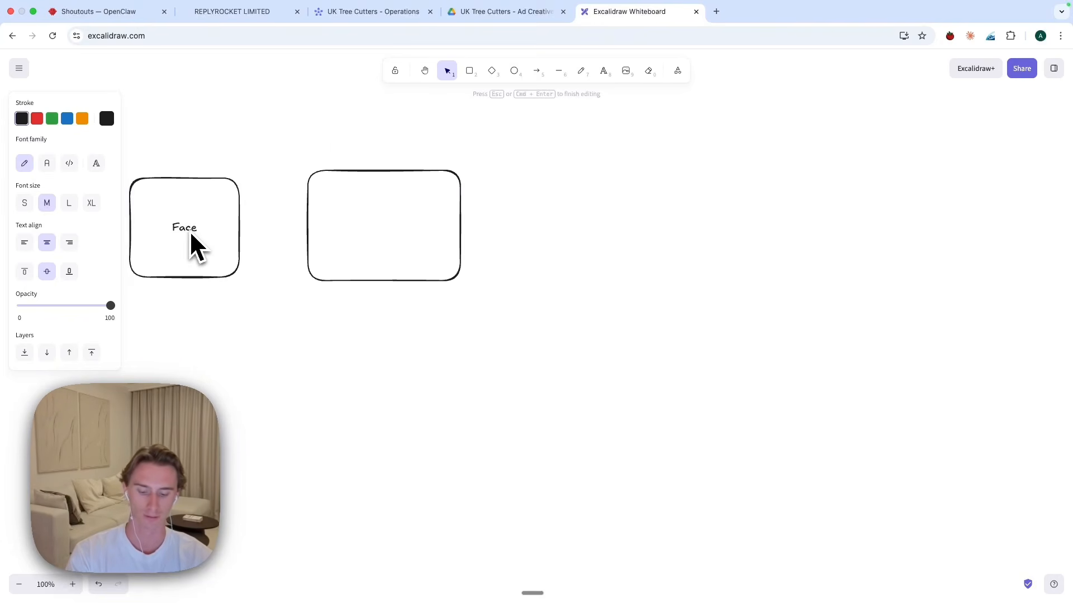
text(Facebook ads)
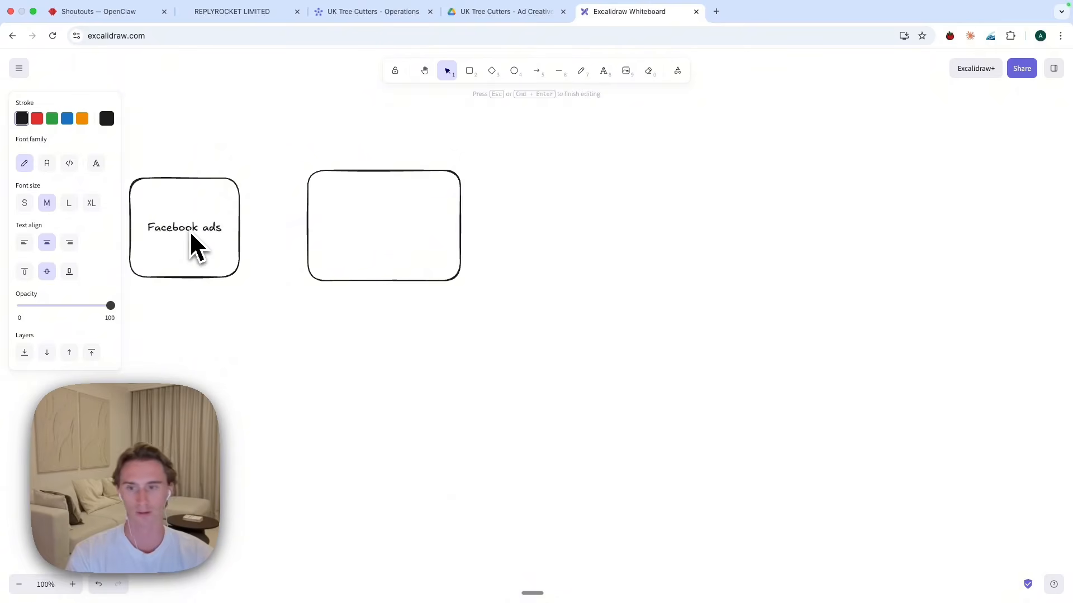
key(Return)
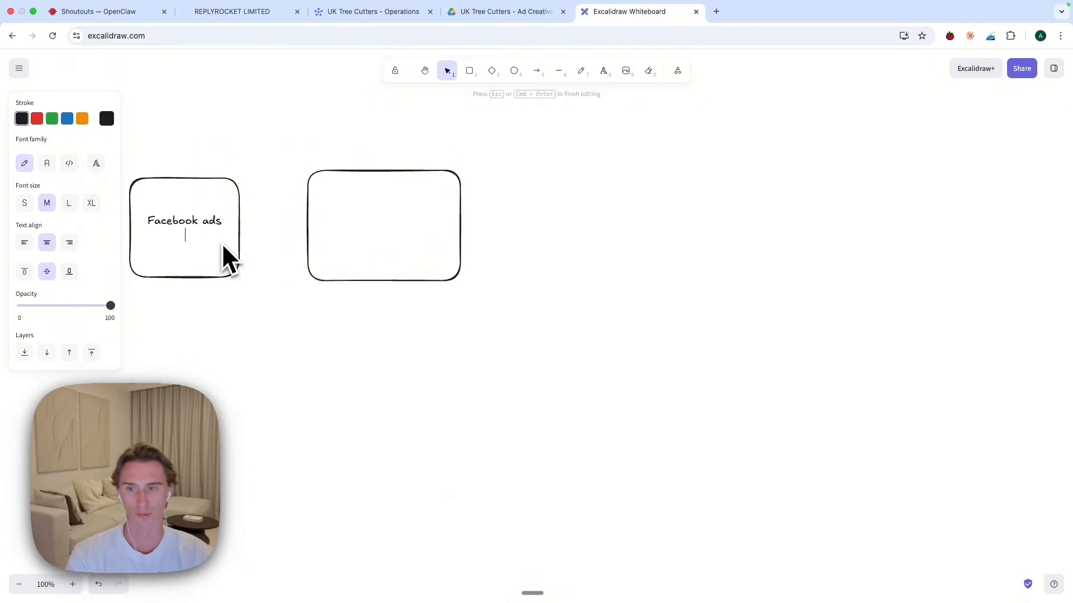
text(B2B)
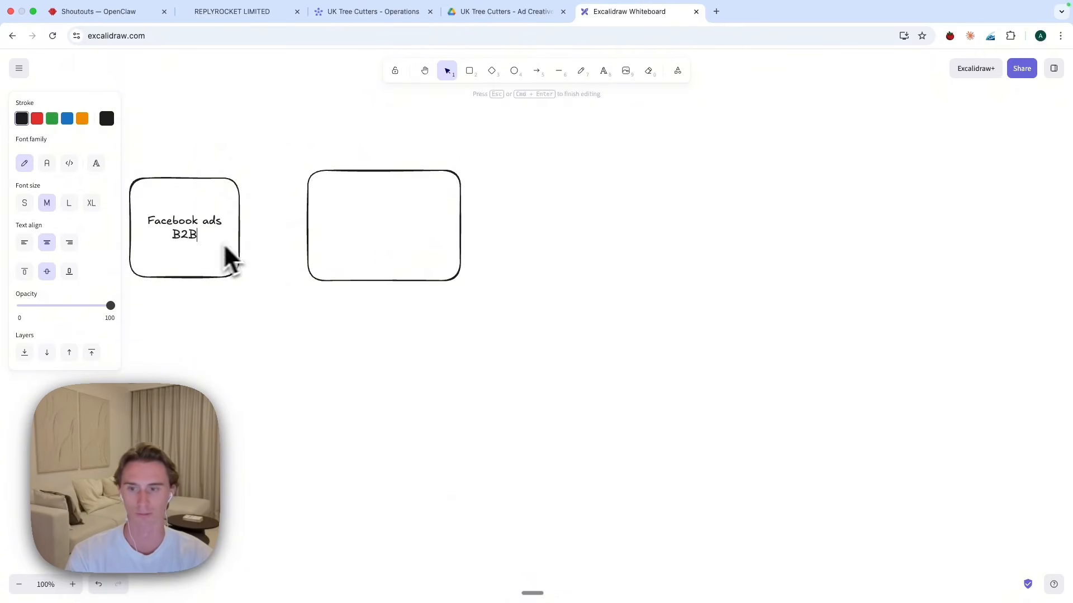
- Label the larger rectangle "Facebook ads b2c"
double_click(378, 231)
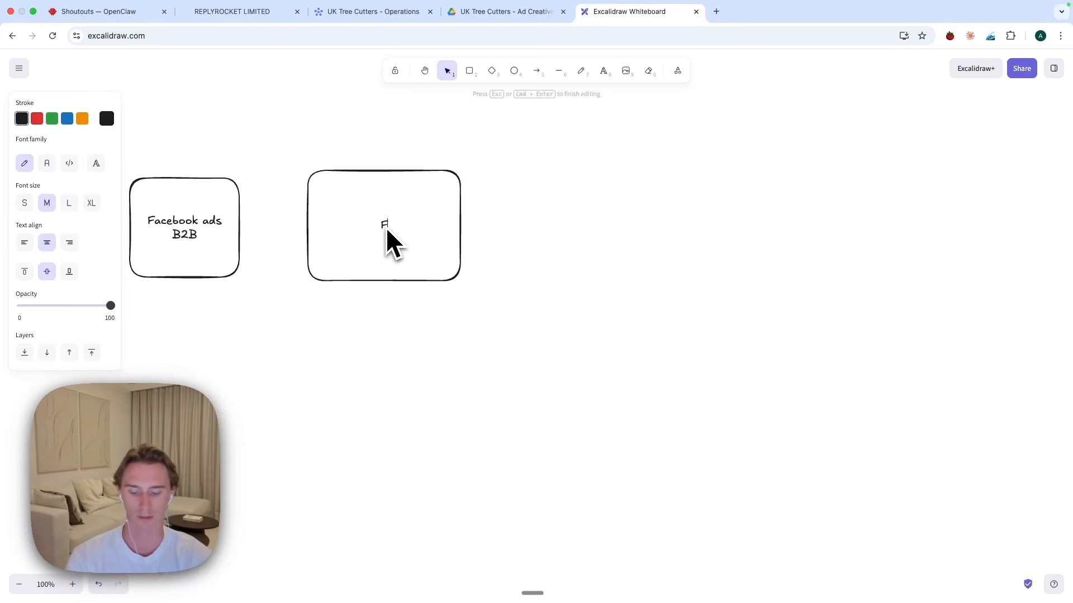
text(Facebook asds)
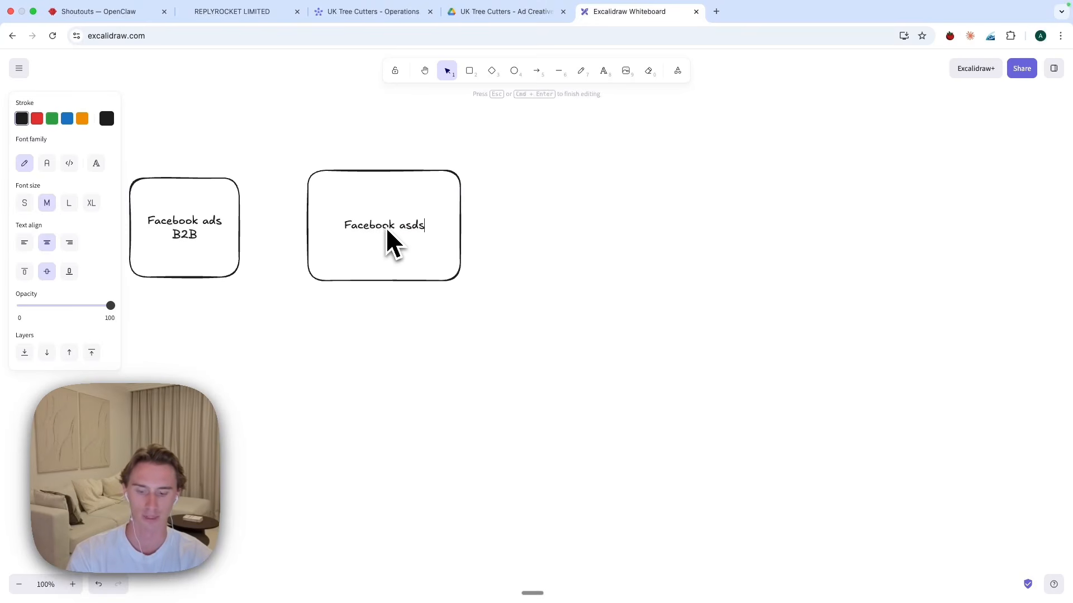
key(BackSpace)
key(BackSpace)
key(BackSpace)
key(BackSpace)
text(ds b2c)
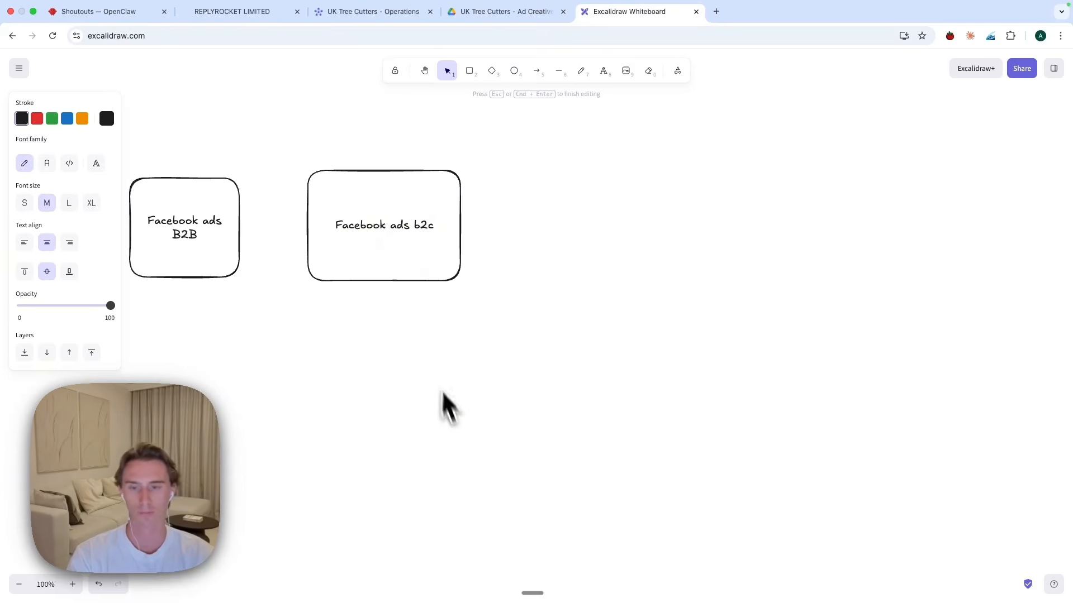
click(438, 304)
- Move the "Facebook ads b2c" box directly below the "Facebook ads B2B" box
drag(458, 268, 274, 401)
drag(386, 404, 601, 277)
click(508, 352)
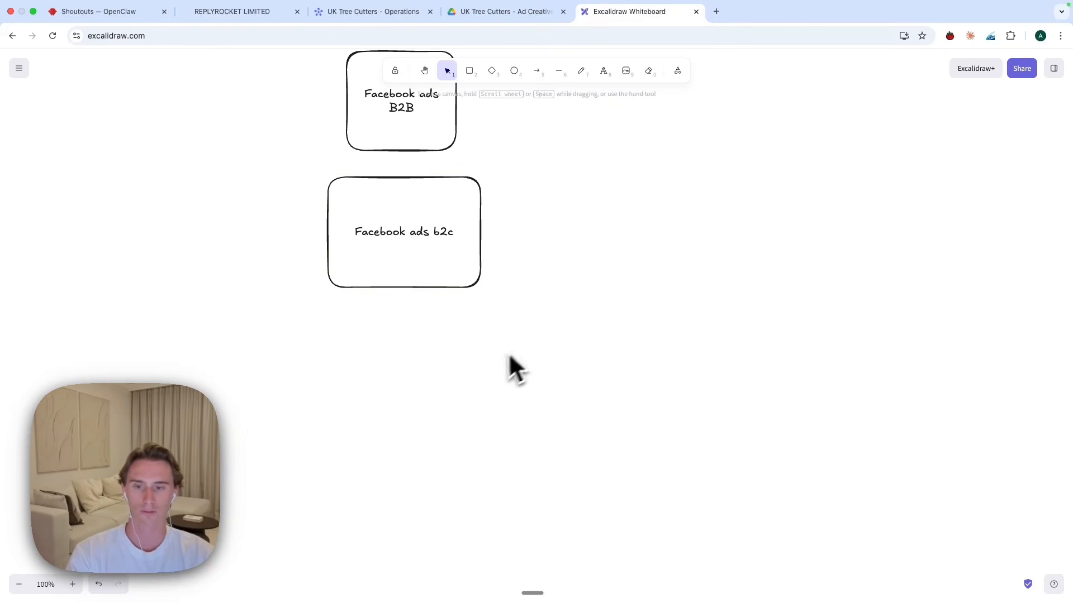
- Draw a third, wider rectangle below the "Facebook ads b2c" box and label it "Project management board (monday.com / clickup)"
click(471, 73)
drag(347, 306, 550, 423)
double_click(424, 361)
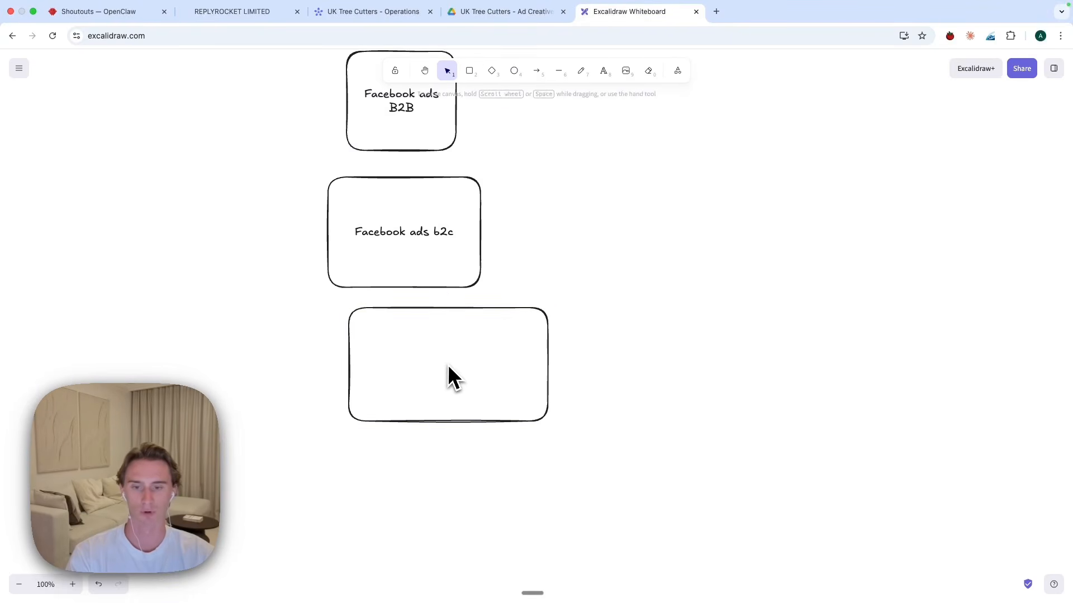
text(Project masnage)
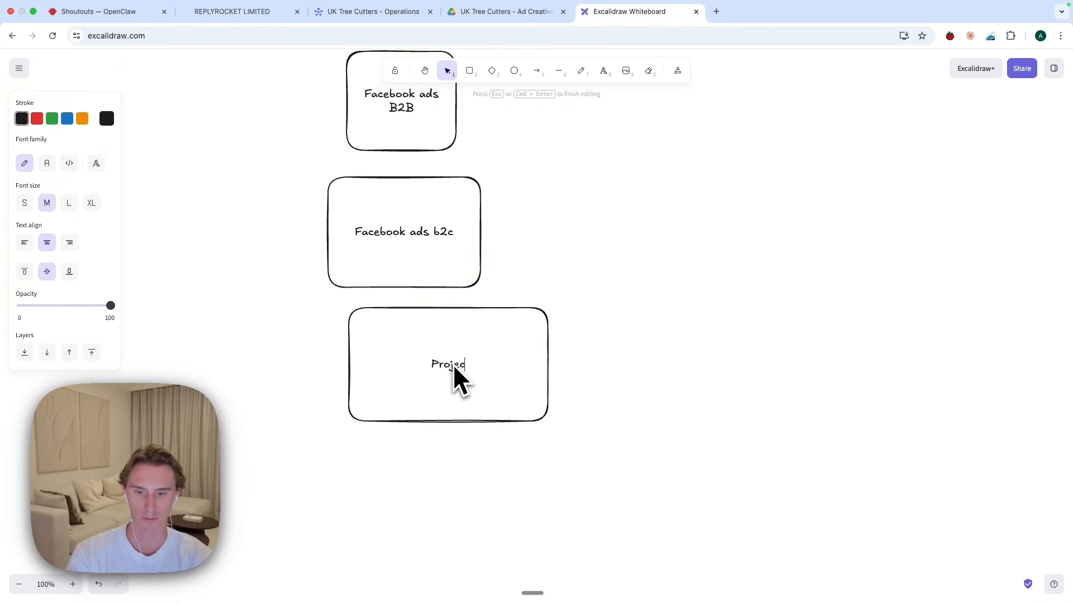
key(BackSpace)
key(BackSpace)
key(BackSpace)
key(BackSpace)
key(BackSpace)
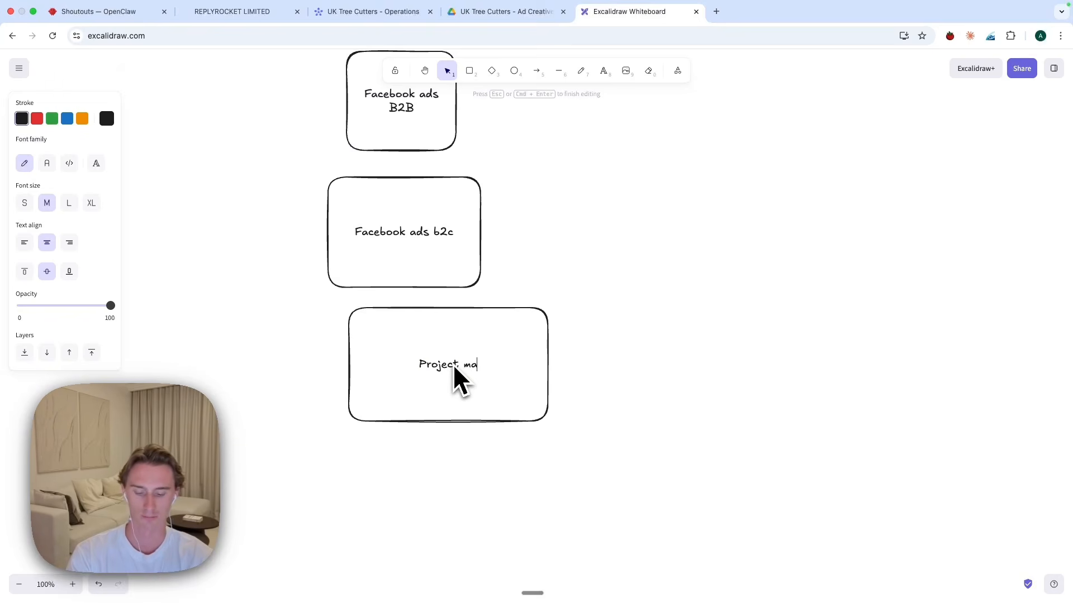
text(nagement board ()
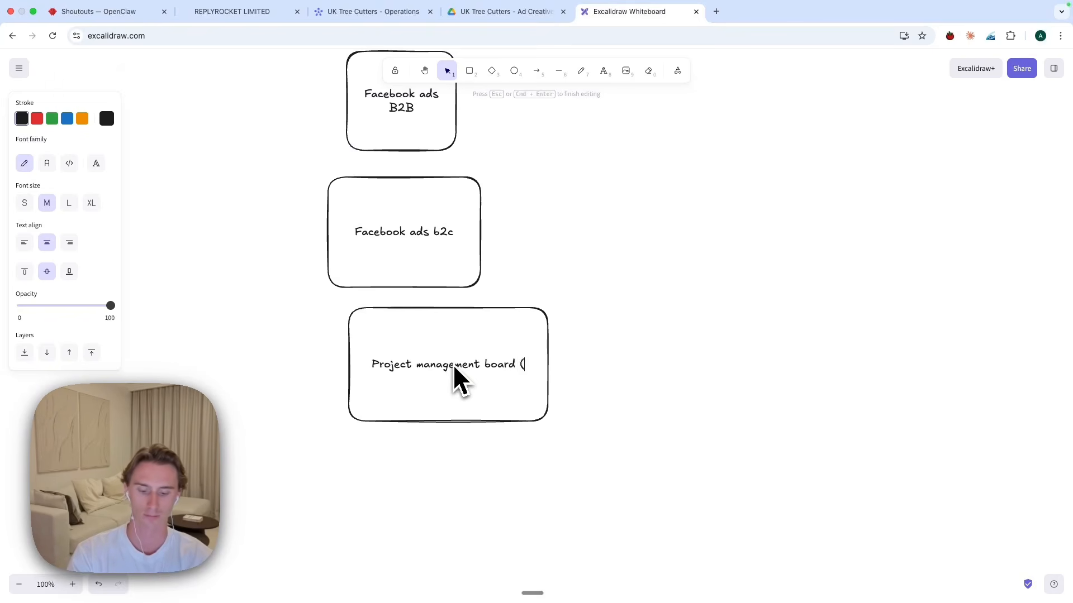
text(monday.com )
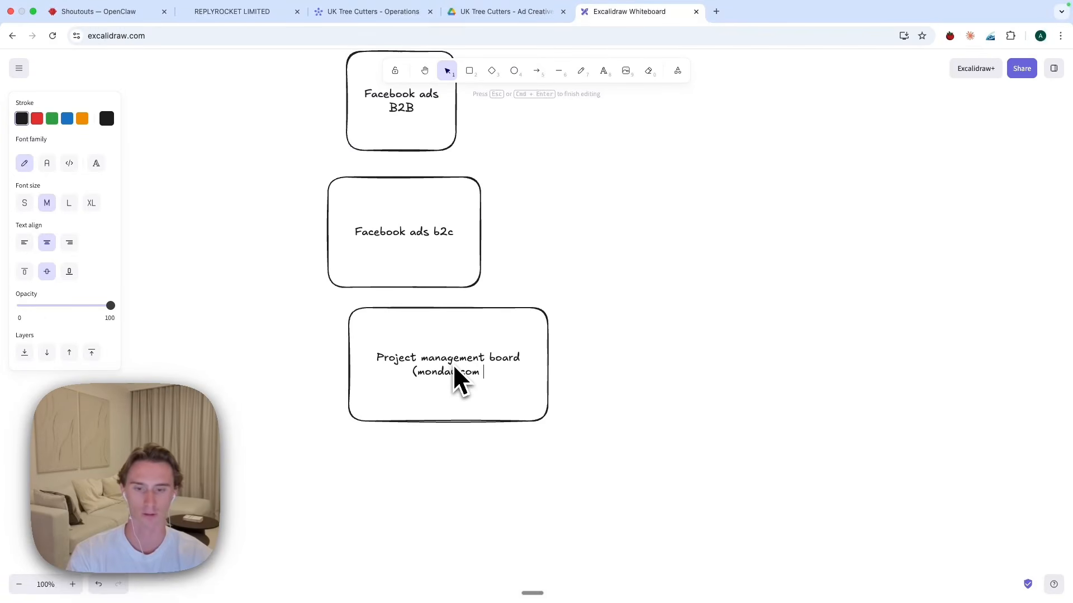
text(/ clickup))
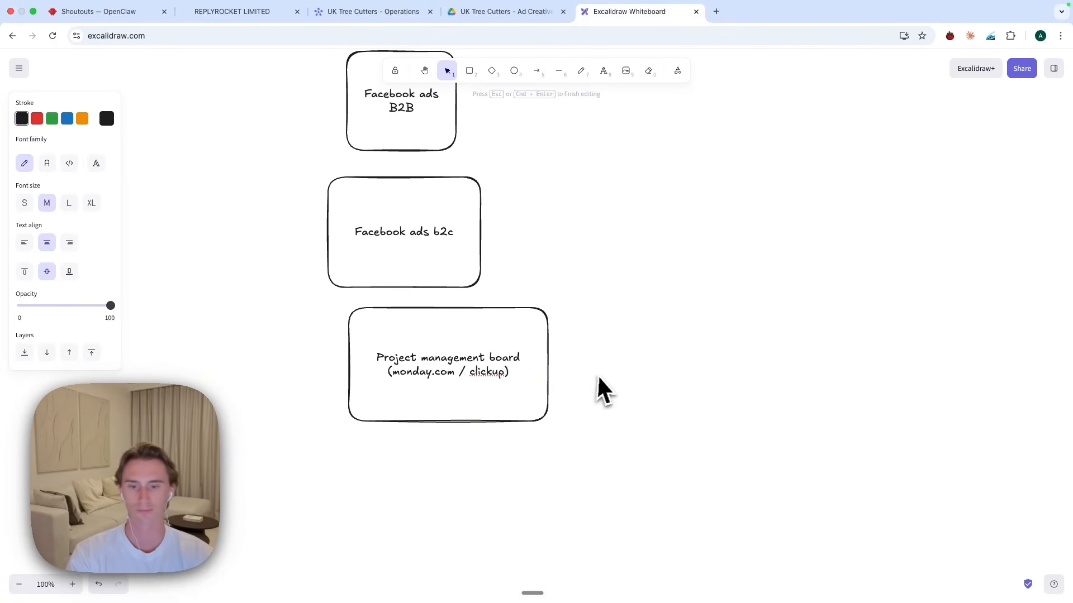
drag(492, 410, 446, 425)
click(595, 434)
- Open the UK Tree Cutters - Operations board in monday.com and look through its task groups down to Media Buyer
click(368, 12)
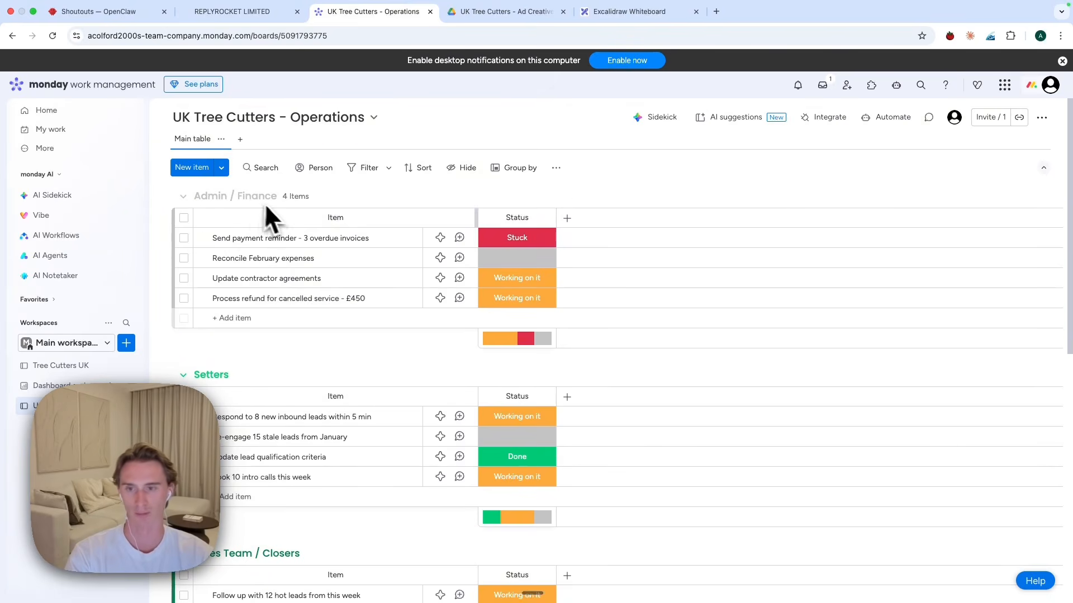
scroll(262, 307, down, 2)
scroll(253, 318, down, 5)
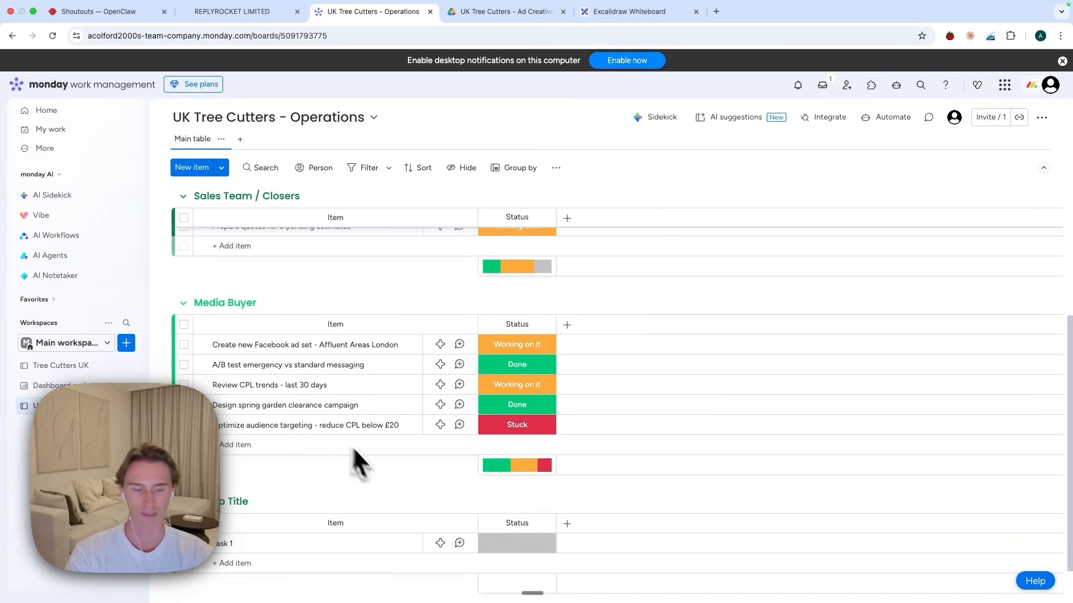
- Return to the Excalidraw whiteboard and draw a rectangle directly below the "Project management board (monday.com / clickup)" box
scroll(351, 427, up, 3)
click(102, 14)
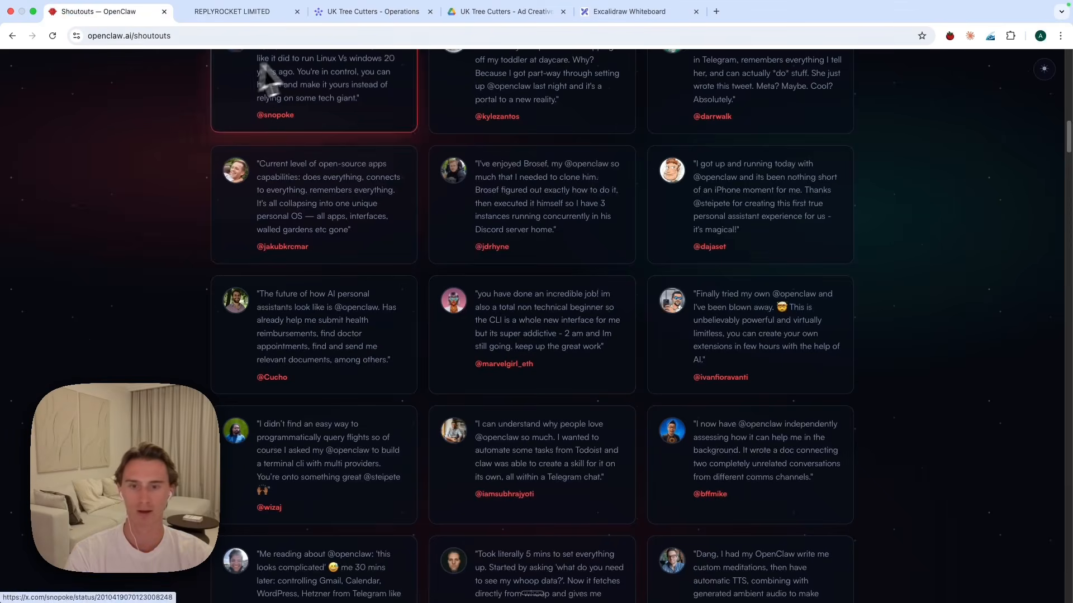
click(618, 19)
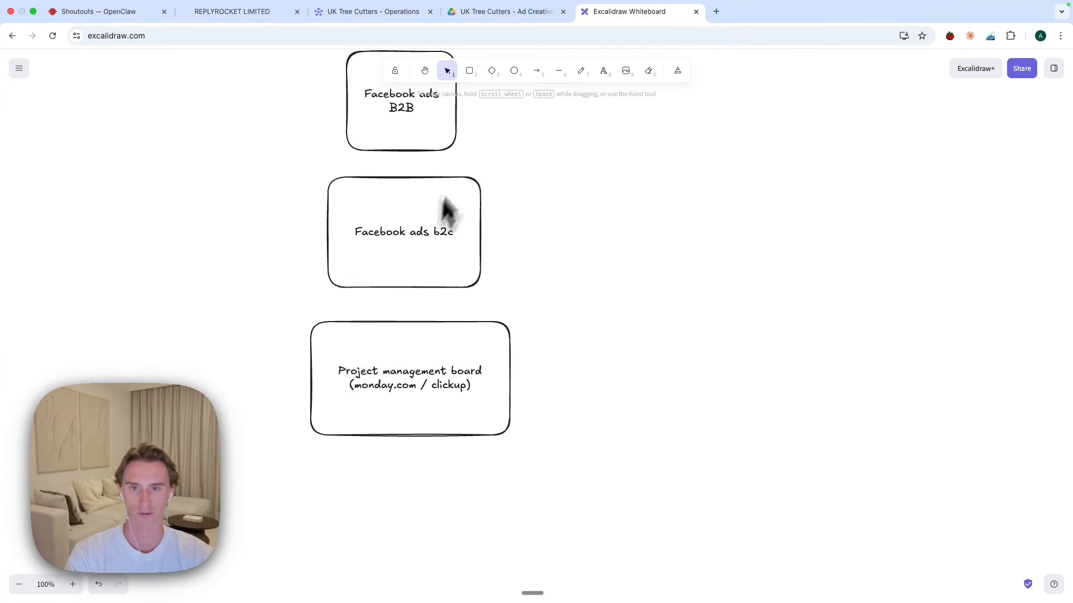
click(469, 71)
mouse_move(311, 444)
mouse_down()
mouse_move(505, 553)
mouse_move(476, 579)
mouse_up()
- Label the new rectangle below the project management box "GHL (Agency account b2b)"
double_click(383, 516)
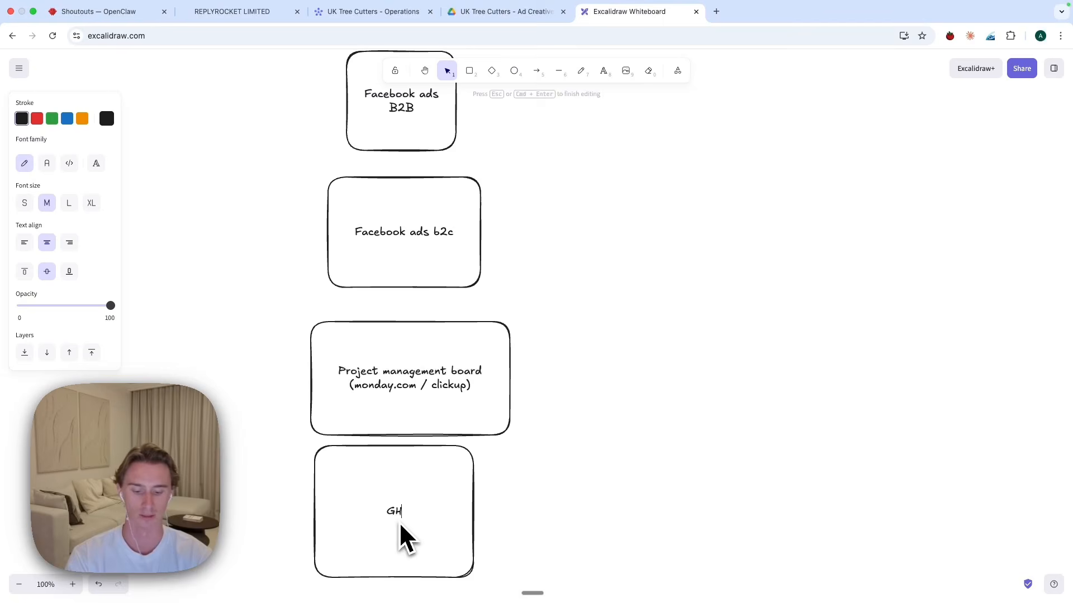
text(GHL (Agen)
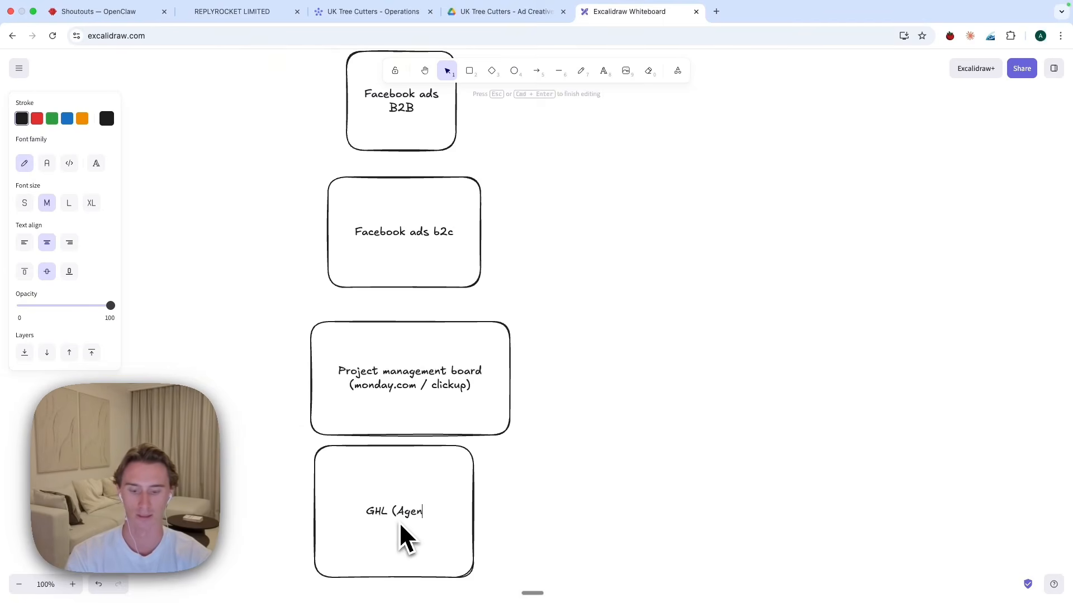
text(cy acvcount b2c)
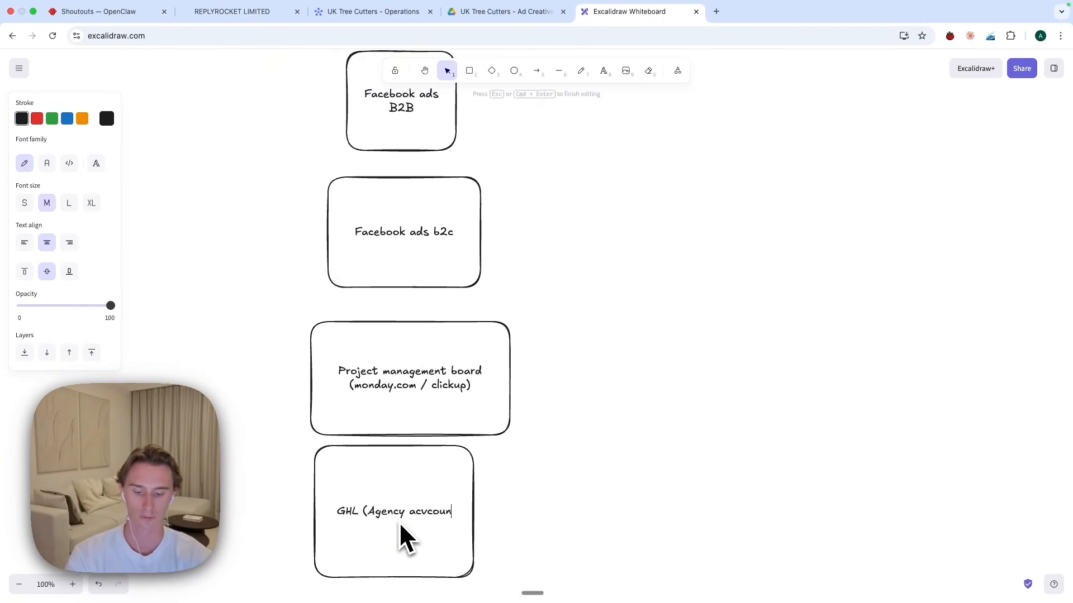
key(BackSpace)
key(BackSpace)
key(BackSpace)
key(BackSpace)
key(BackSpace)
key(BackSpace)
key(BackSpace)
key(BackSpace)
key(BackSpace)
key(BackSpace)
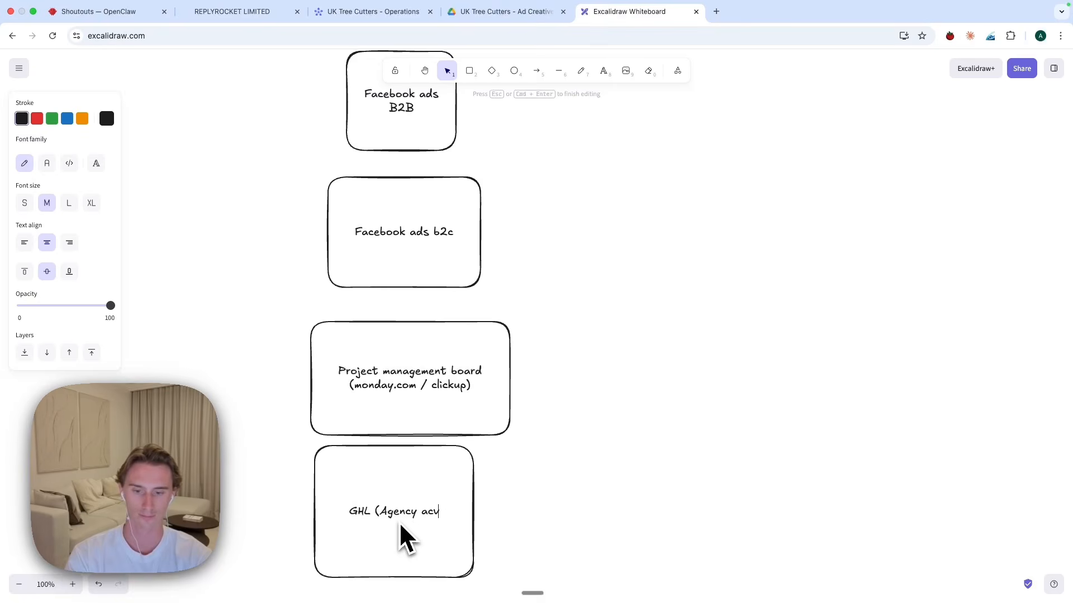
text(count b2b))
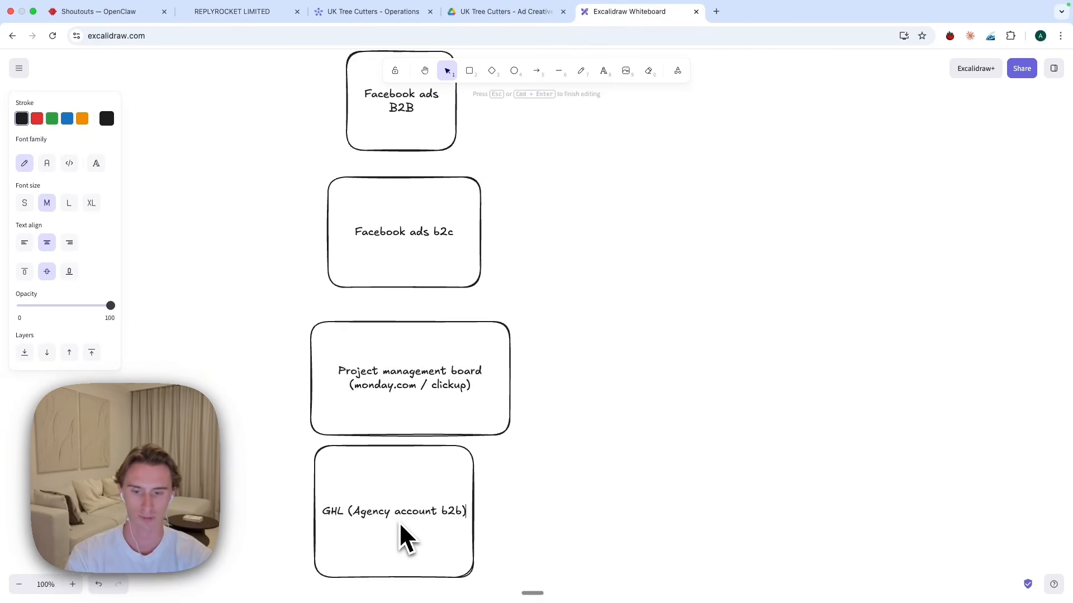
click(692, 511)
- Draw another rectangle of similar size directly below the "GHL (Agency account b2b)" box
scroll(663, 491, down, 5)
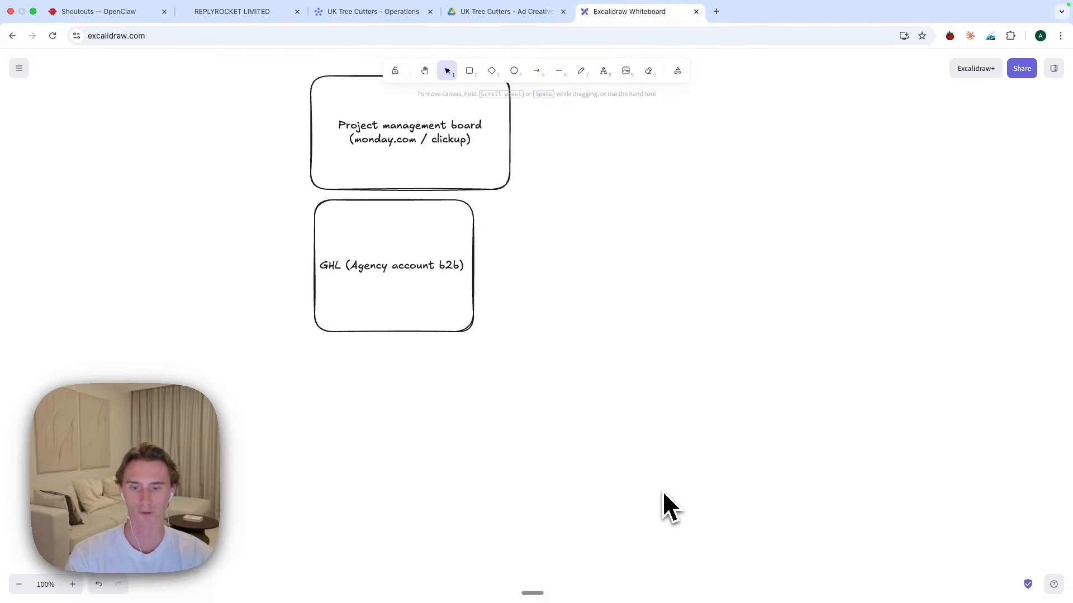
click(368, 292)
click(365, 422)
click(369, 300)
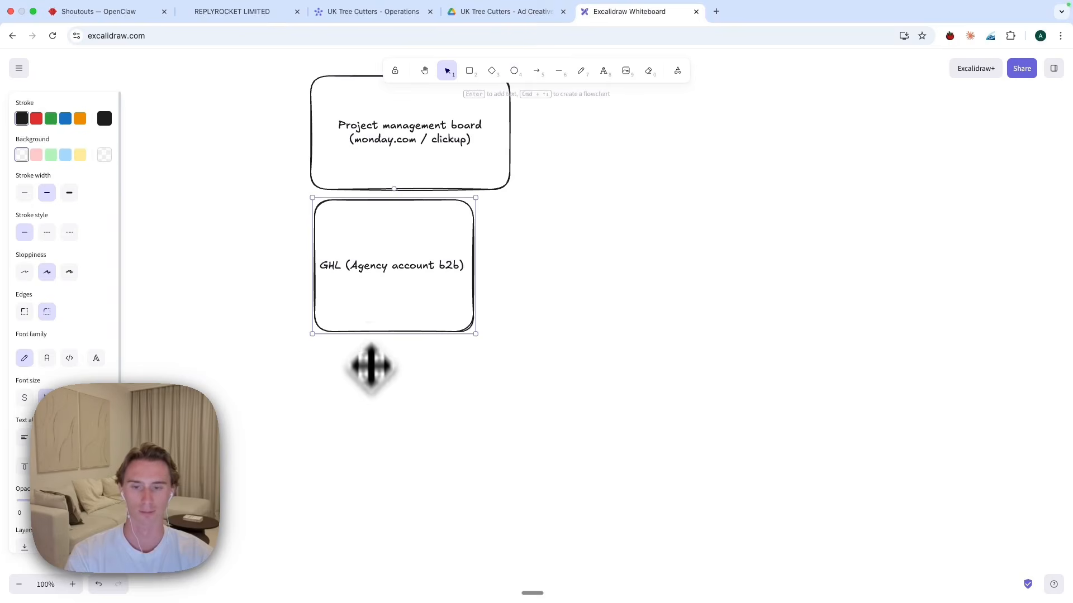
click(370, 425)
click(470, 72)
drag(320, 348, 472, 483)
- Label the rectangle below the agency account box "GHL b2c accounts sub accounts"
double_click(412, 441)
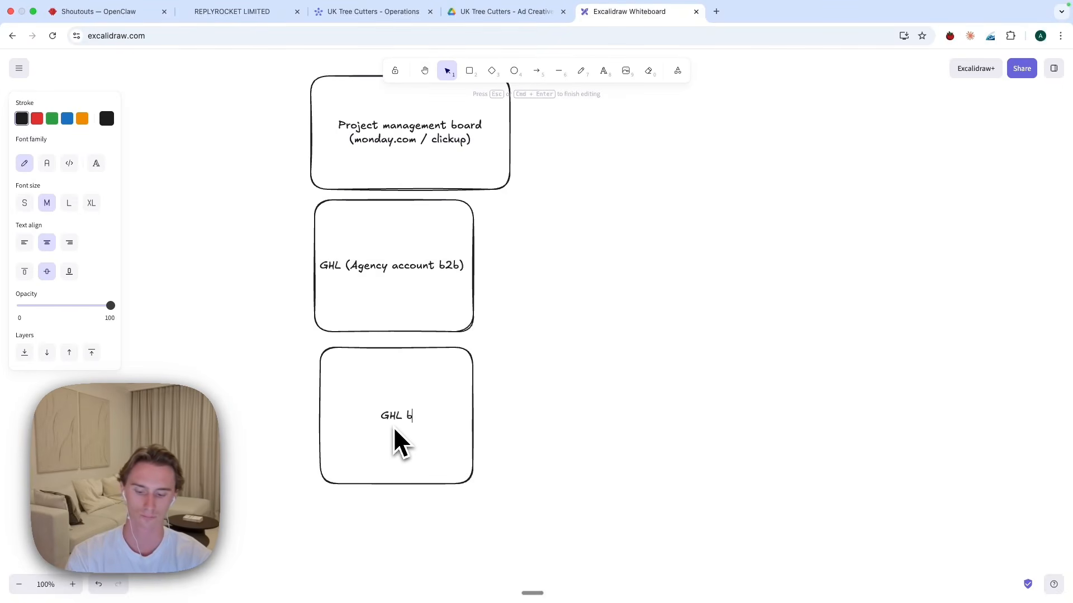
text(GHL b2c accipu)
key(BackSpace)
key(BackSpace)
key(BackSpace)
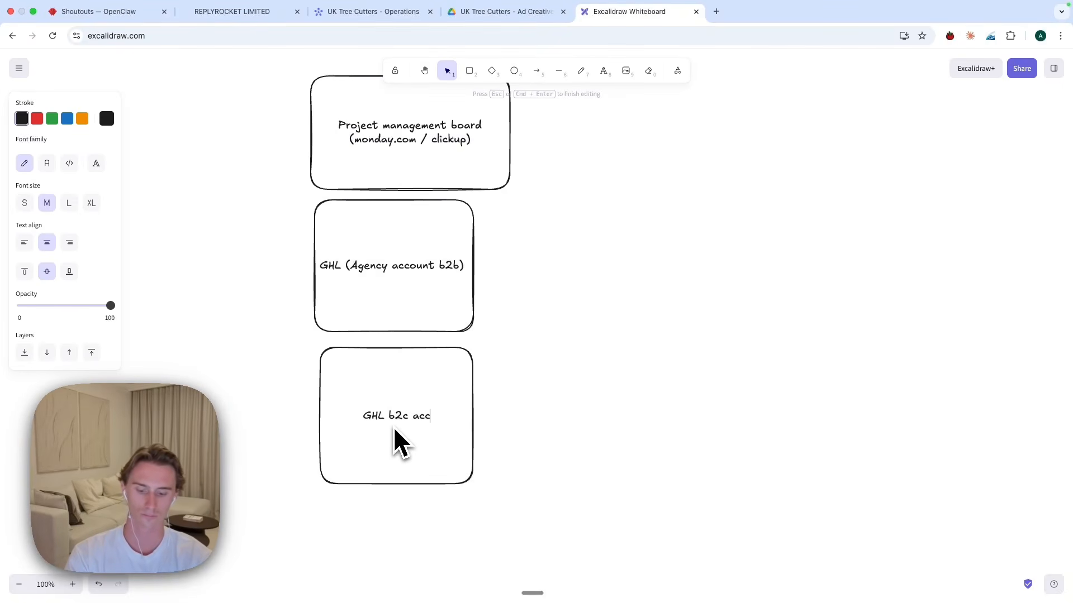
text(ount)
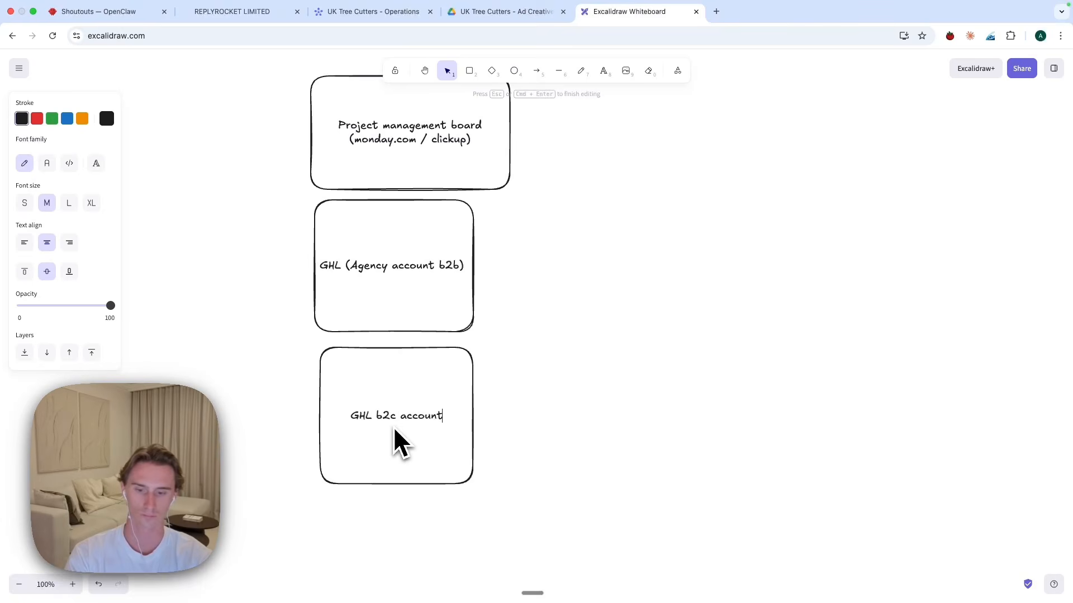
text(s sub accounts)
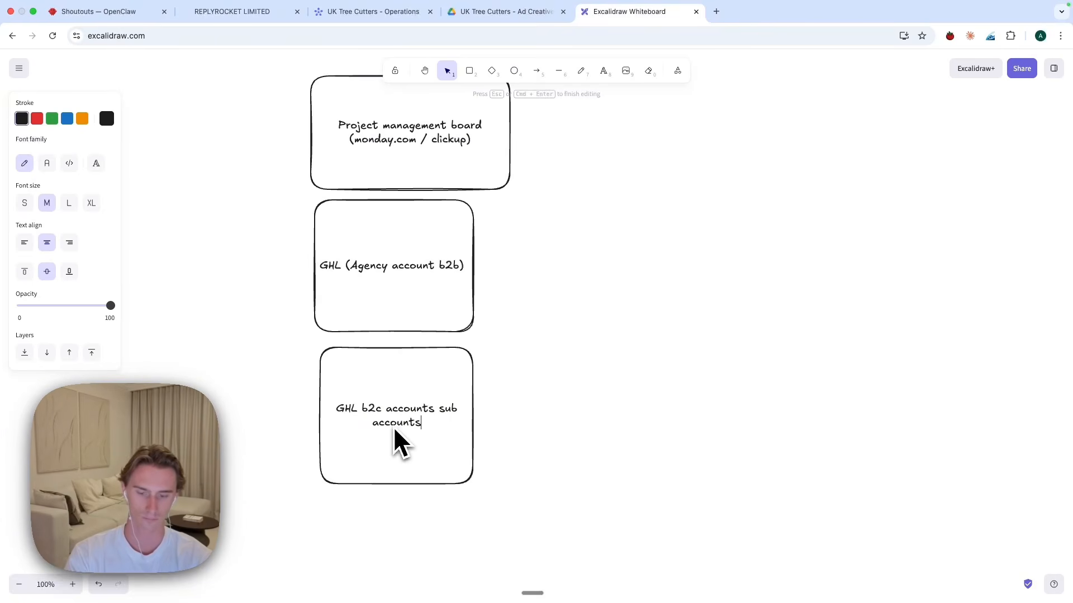
text(.)
key(BackSpace)
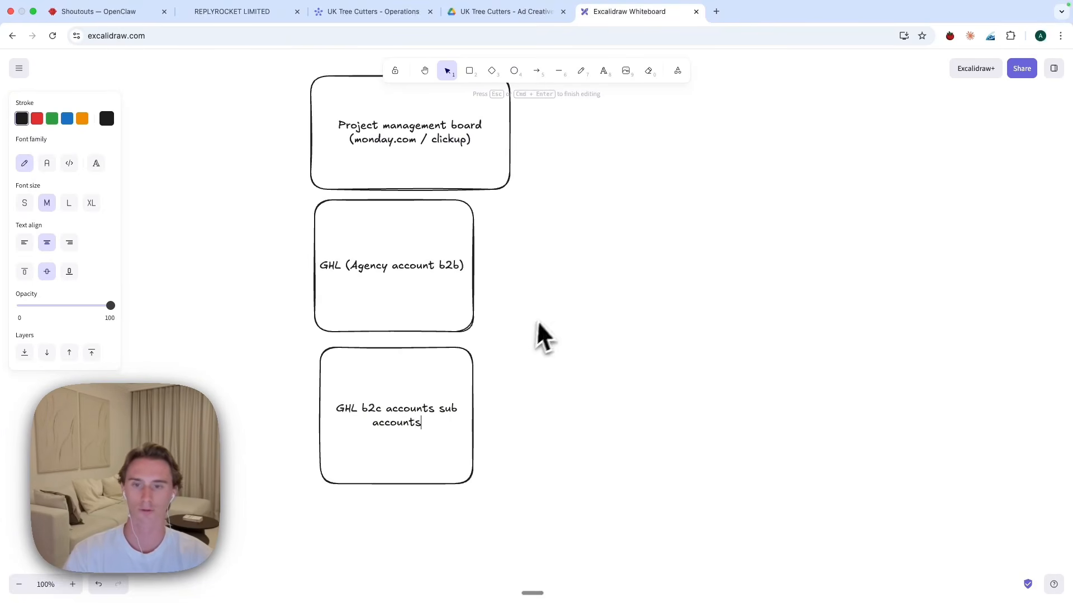
click(541, 327)
- Shift the "Facebook ads B2B" box slightly to the left and nudge the "Facebook ads b2c" box below it
scroll(547, 357, up, 3)
scroll(548, 385, up, 3)
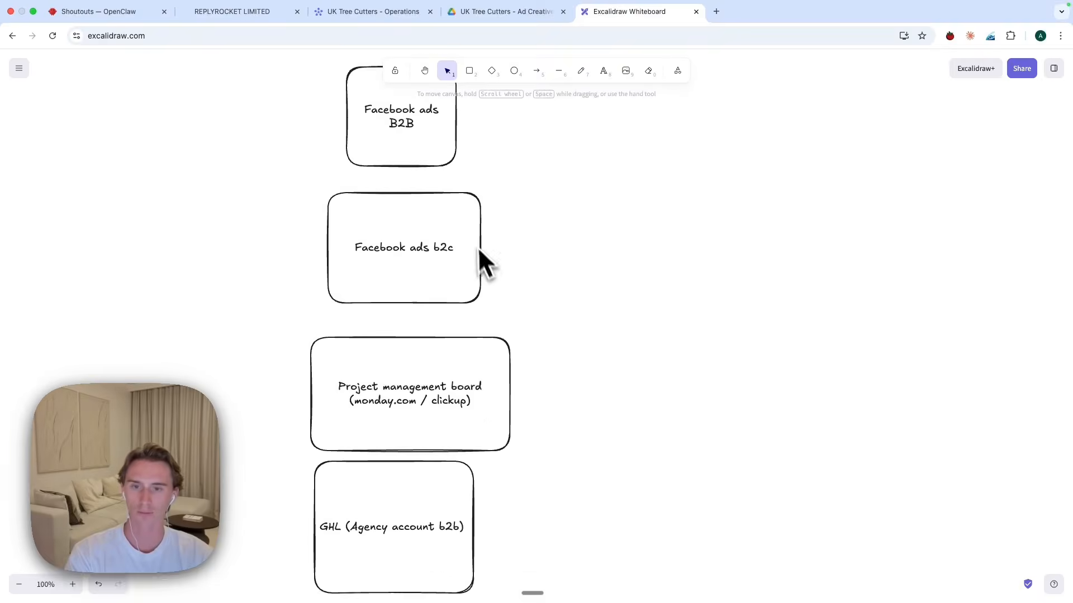
drag(408, 170, 380, 174)
drag(429, 265, 438, 290)
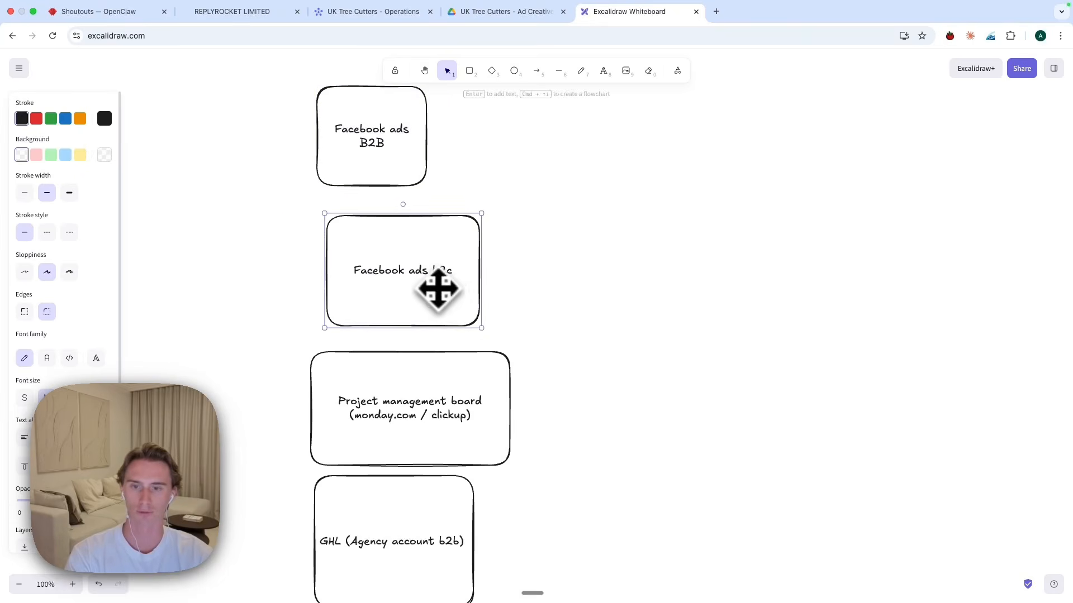
- Draw a rectangle below the "GHL b2c accounts sub accounts" box and label it "Business expenses (Wise Business account)"
scroll(544, 361, down, 10)
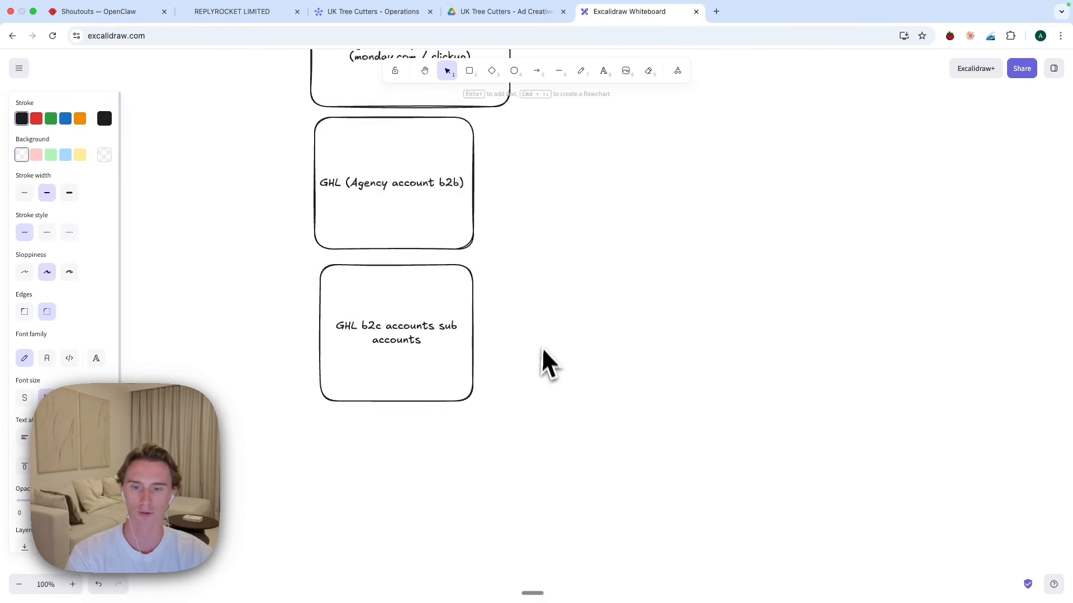
click(473, 71)
mouse_move(317, 247)
mouse_down()
mouse_move(493, 357)
mouse_move(477, 407)
mouse_up()
click(377, 324)
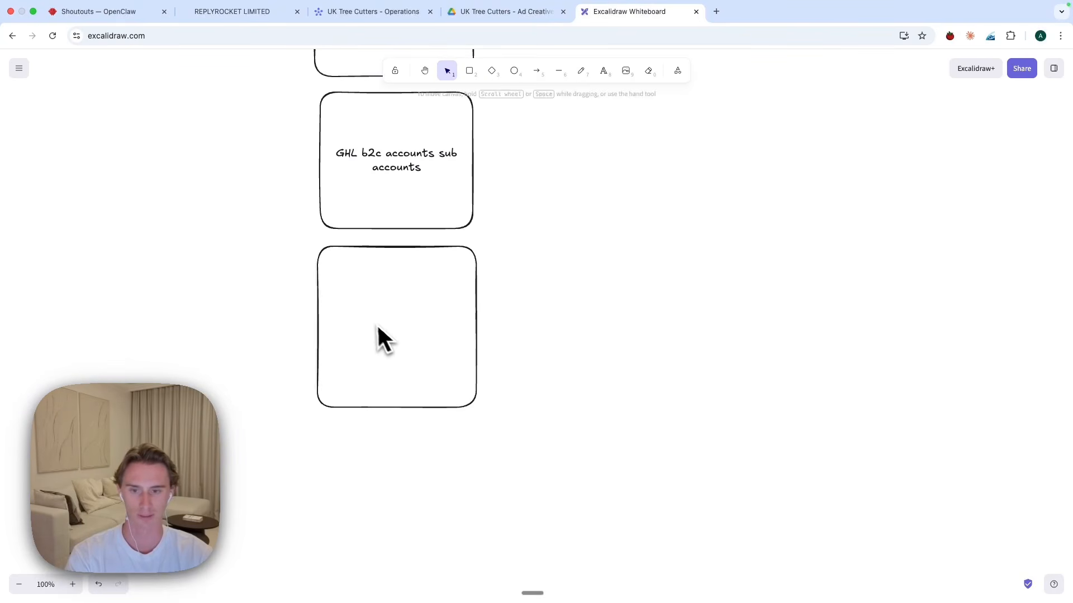
double_click(394, 335)
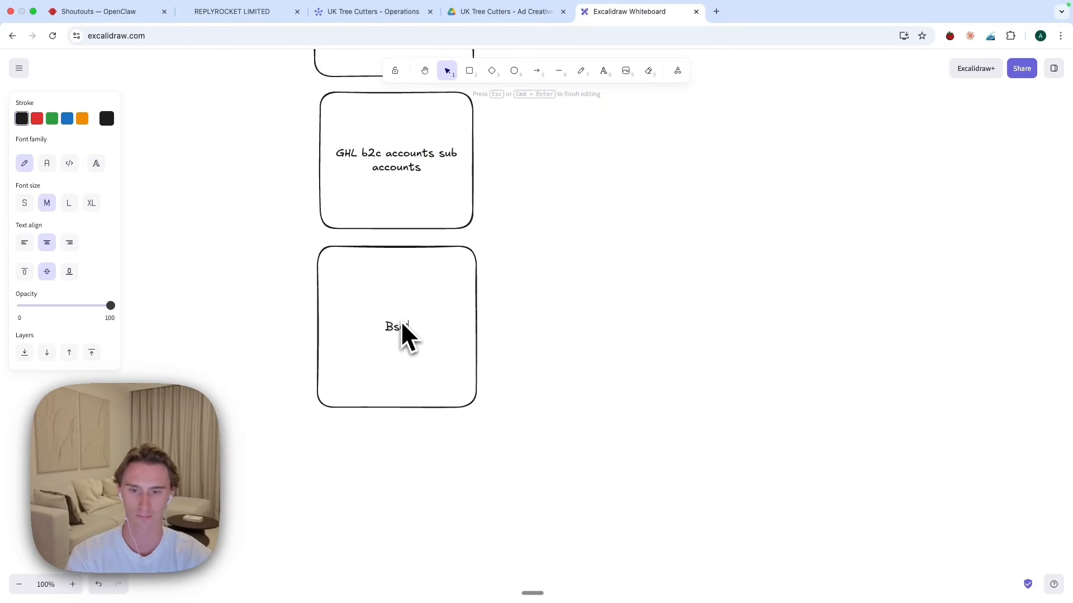
text(Business expenses)
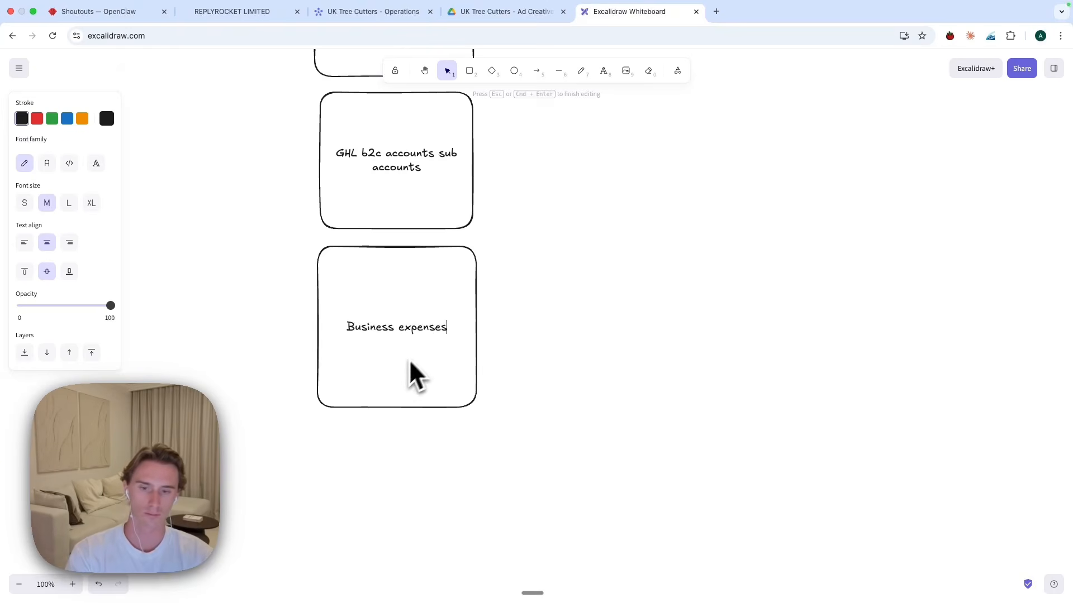
text( (Wise Bu)
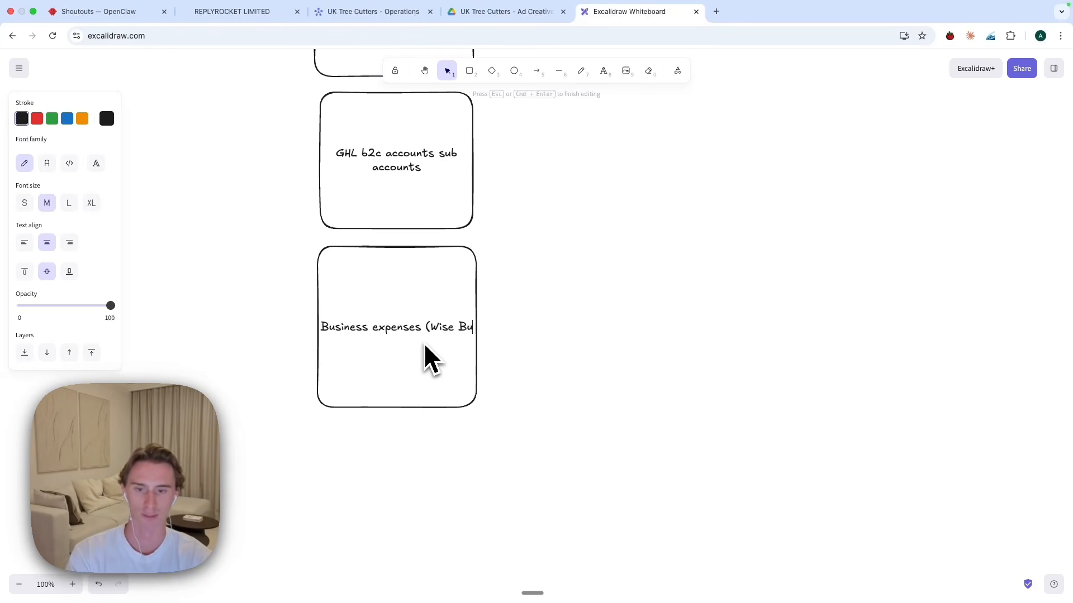
text(siness account)
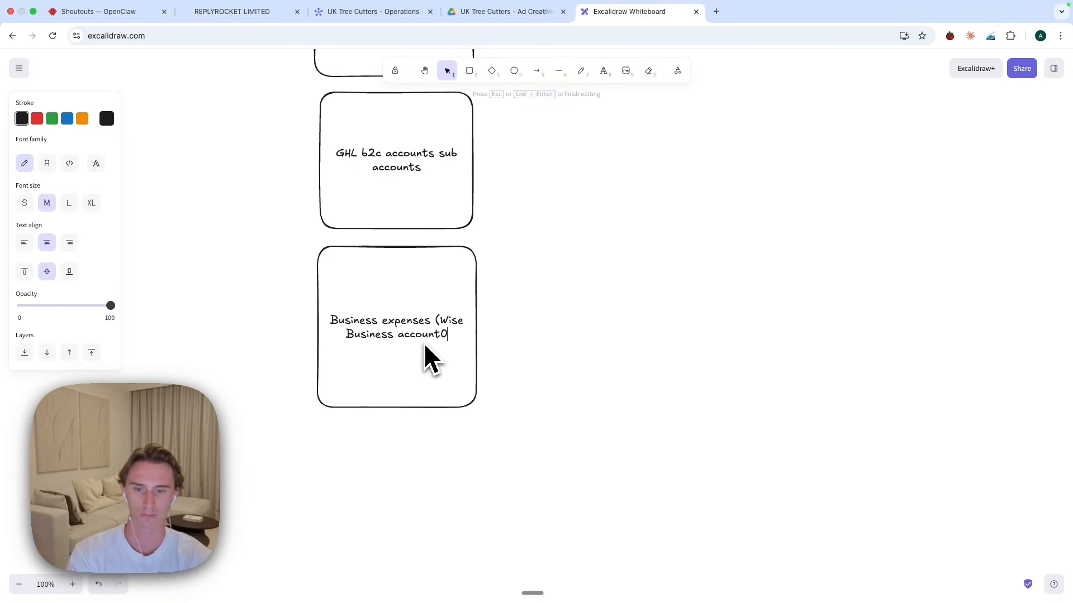
text())
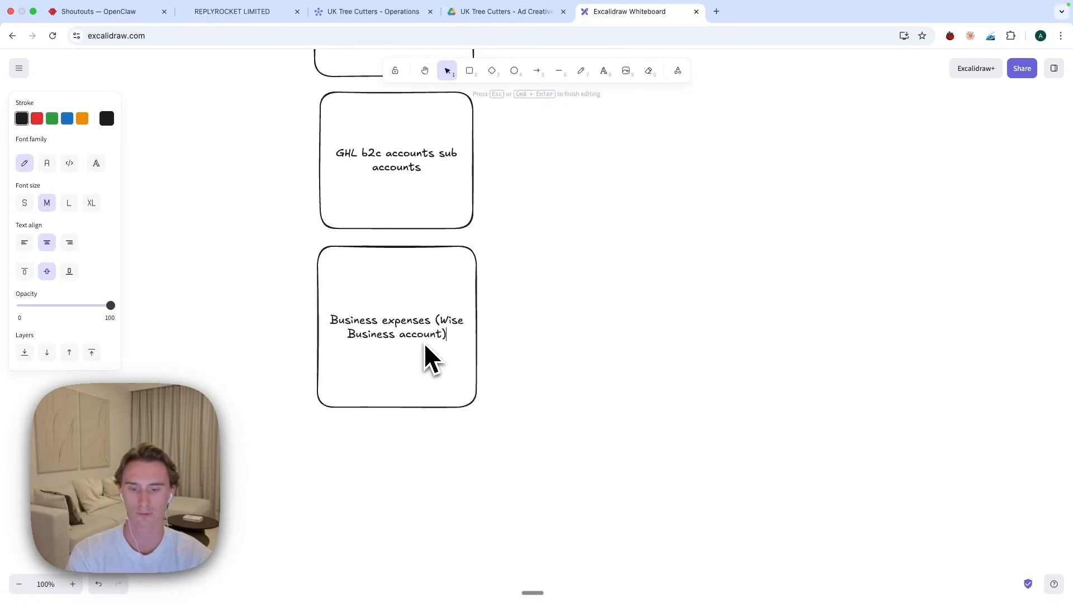
click(433, 398)
- Draw a rectangle below the business expenses box and label it "Google calendar"
scroll(433, 398, down, 1)
click(469, 70)
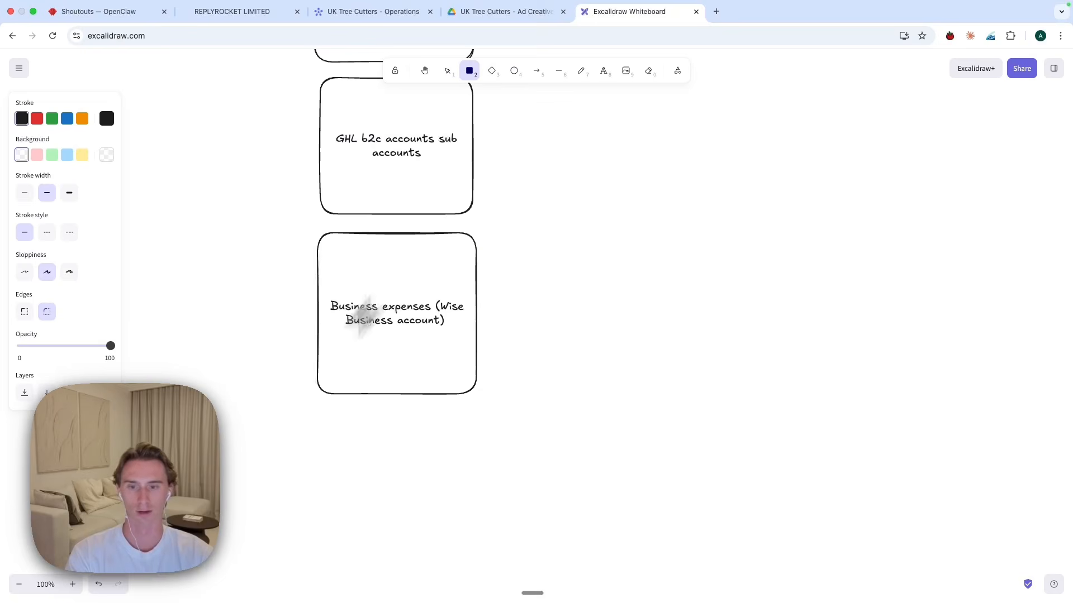
drag(324, 415, 478, 560)
double_click(395, 495)
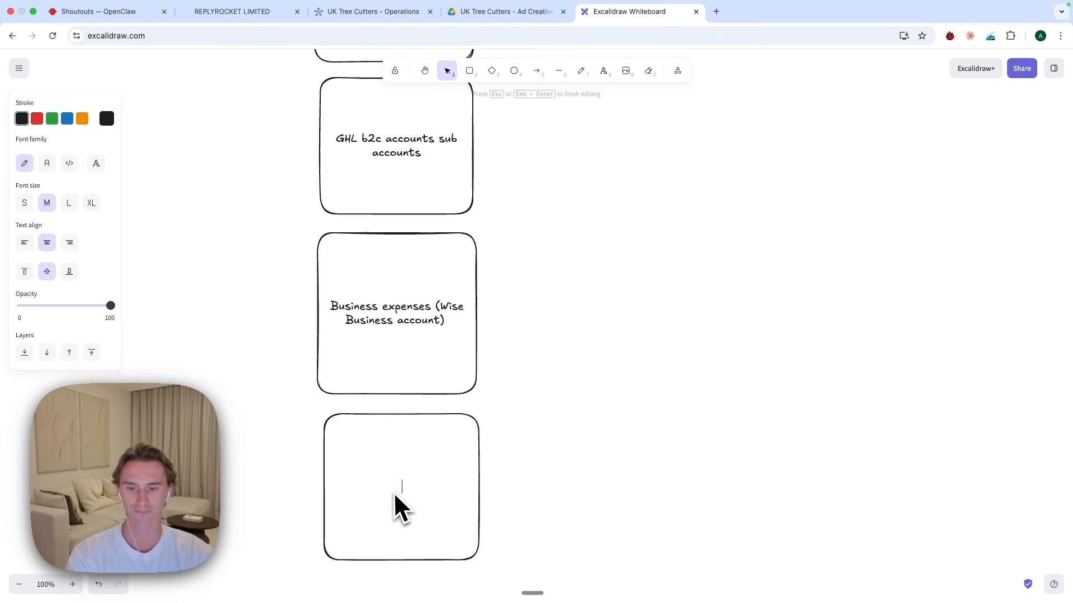
text(Google c)
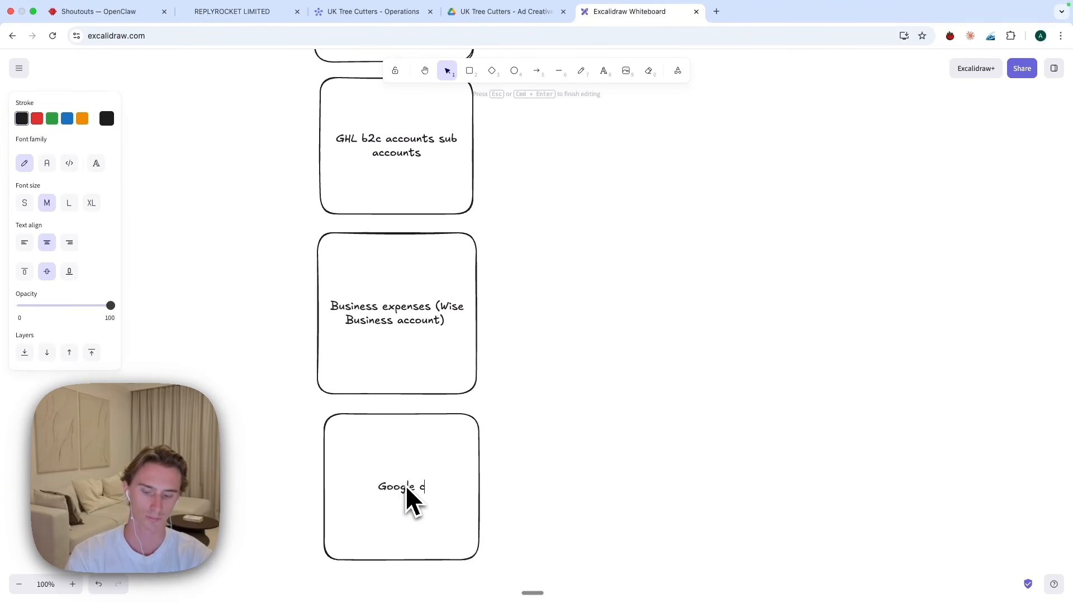
text(alendar)
click(604, 393)
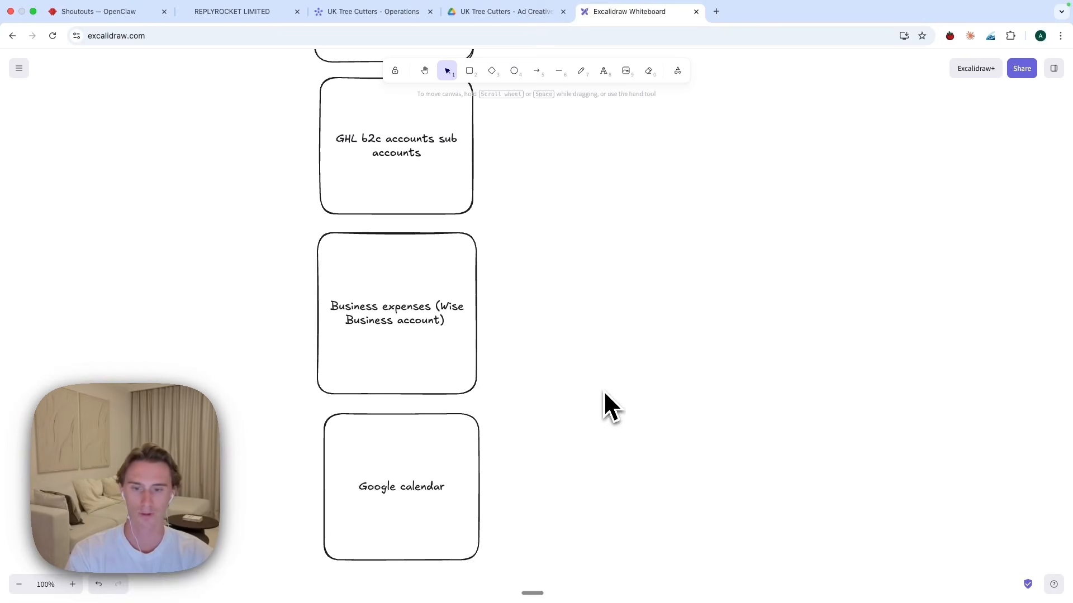
- Draw a rectangle below the "Google calendar" box and label it "Slack (internal channels + Client channels)"
scroll(587, 377, down, 10)
click(469, 72)
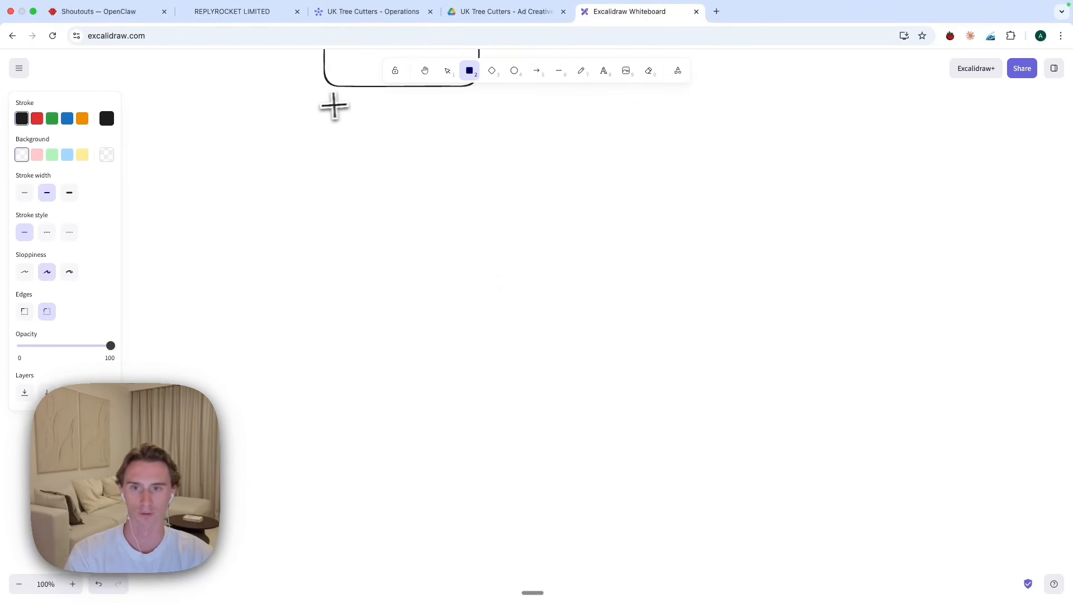
mouse_move(328, 107)
mouse_down()
mouse_move(479, 254)
mouse_move(479, 267)
mouse_up()
double_click(401, 204)
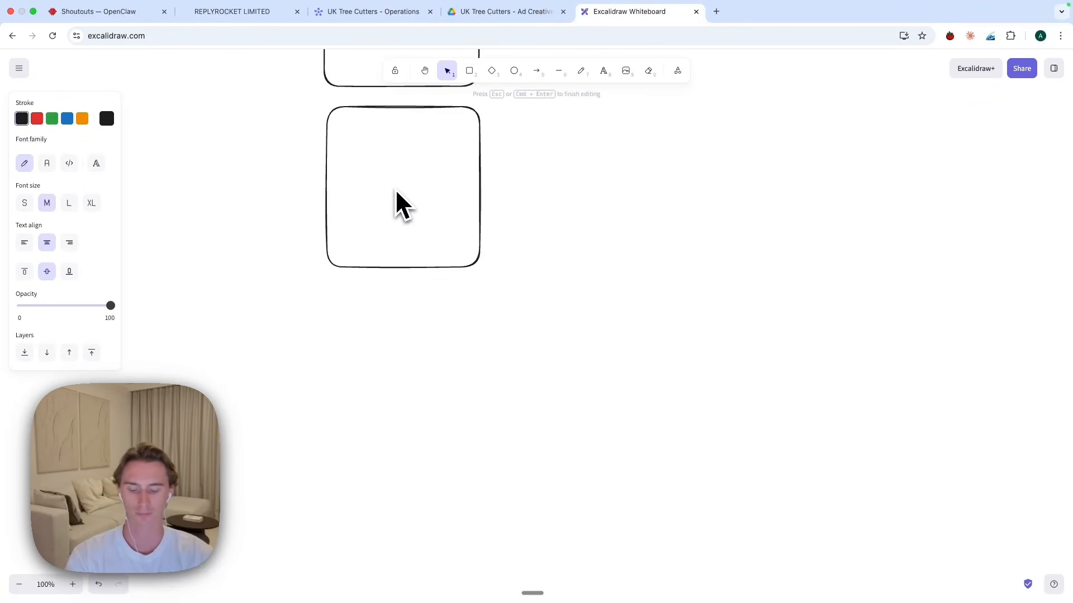
text(Slack (int)
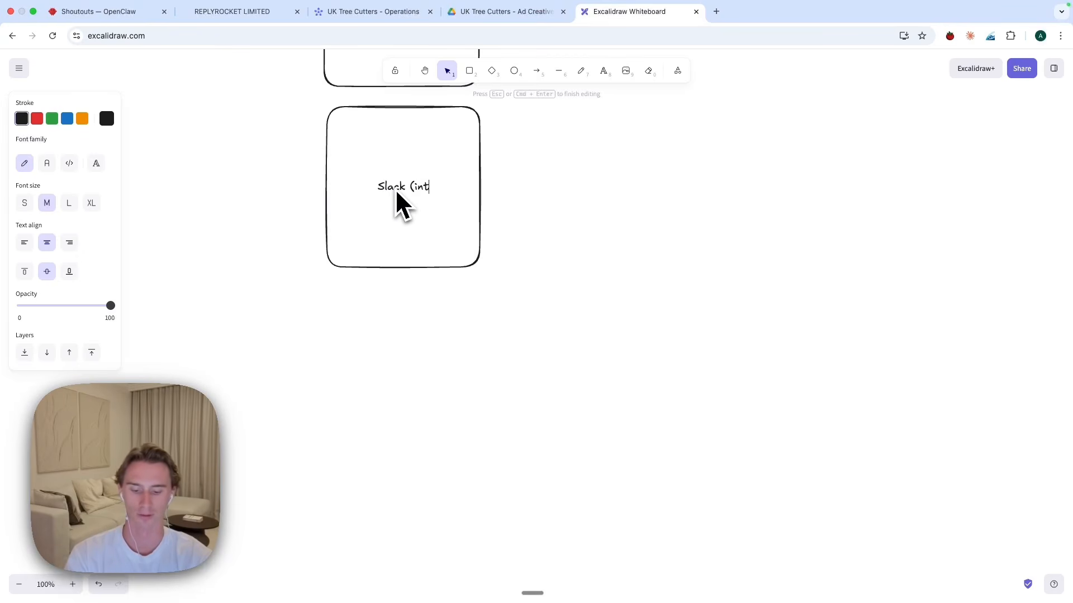
text(ernal channel)
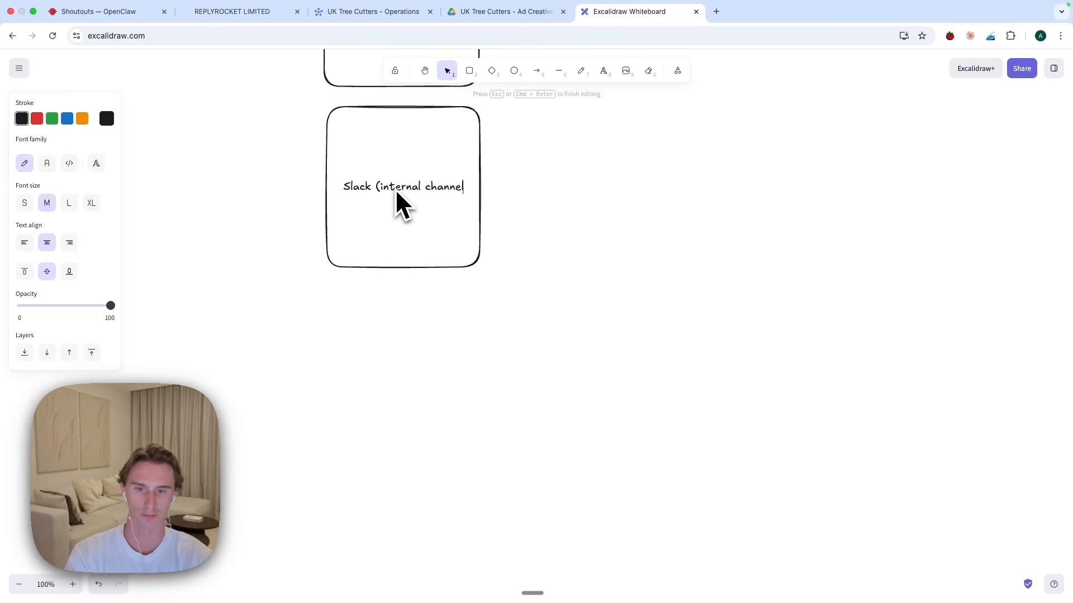
text(s + Client ch)
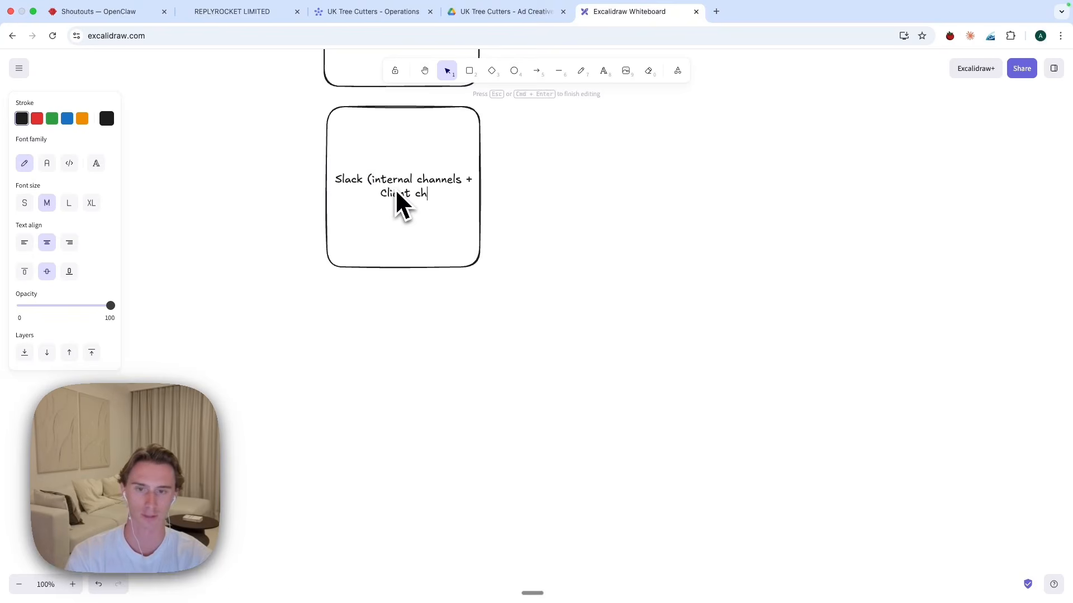
text(annels))
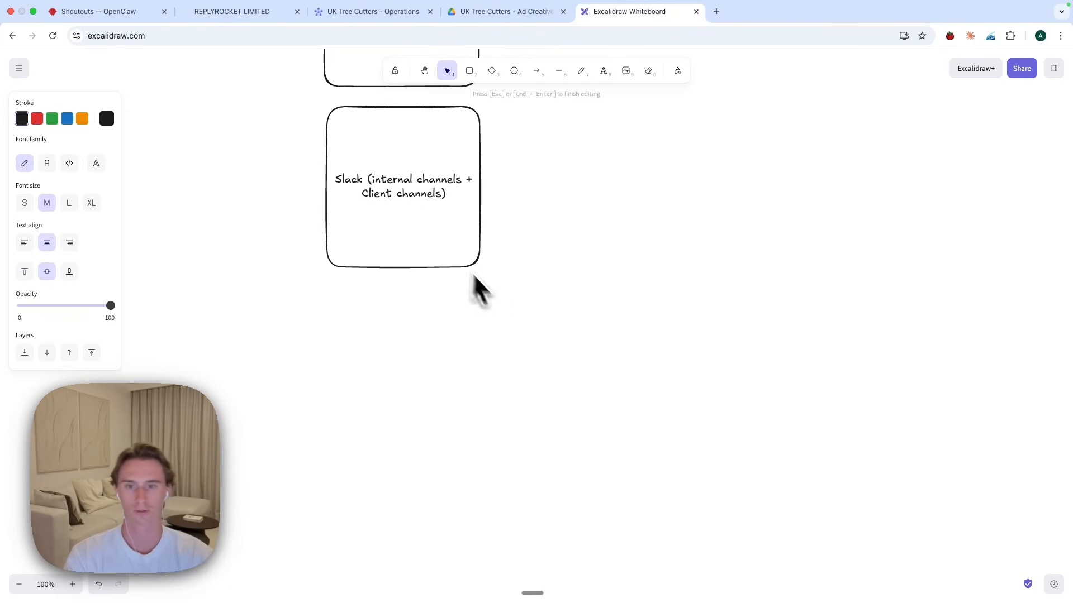
click(473, 273)
click(447, 239)
click(558, 190)
- Draw a rectangle below the "Slack (internal channels + Client channels)" box and label it "Email"
click(469, 71)
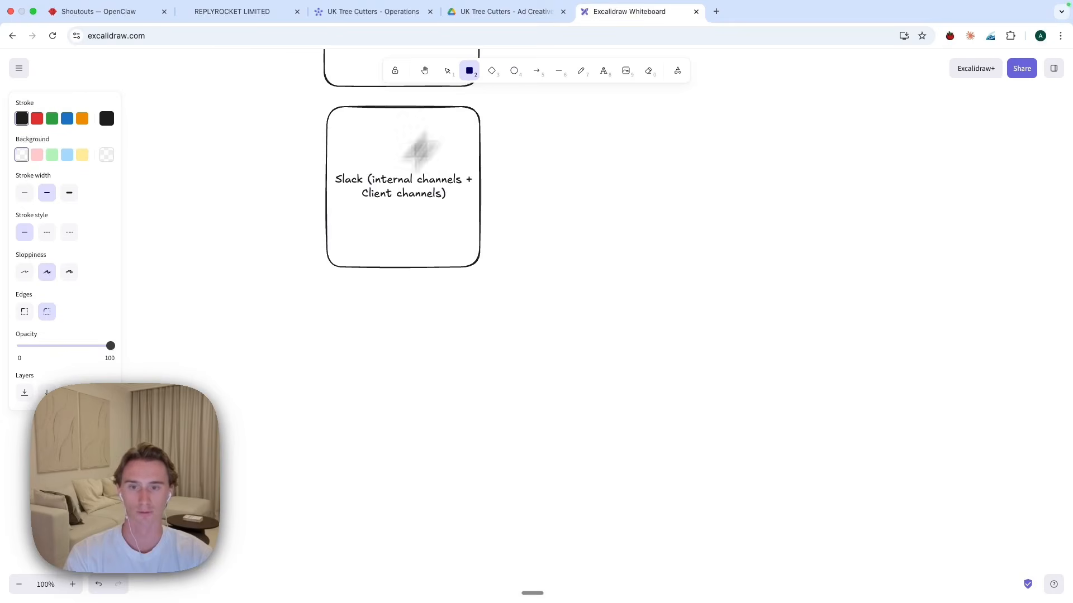
drag(317, 290, 484, 440)
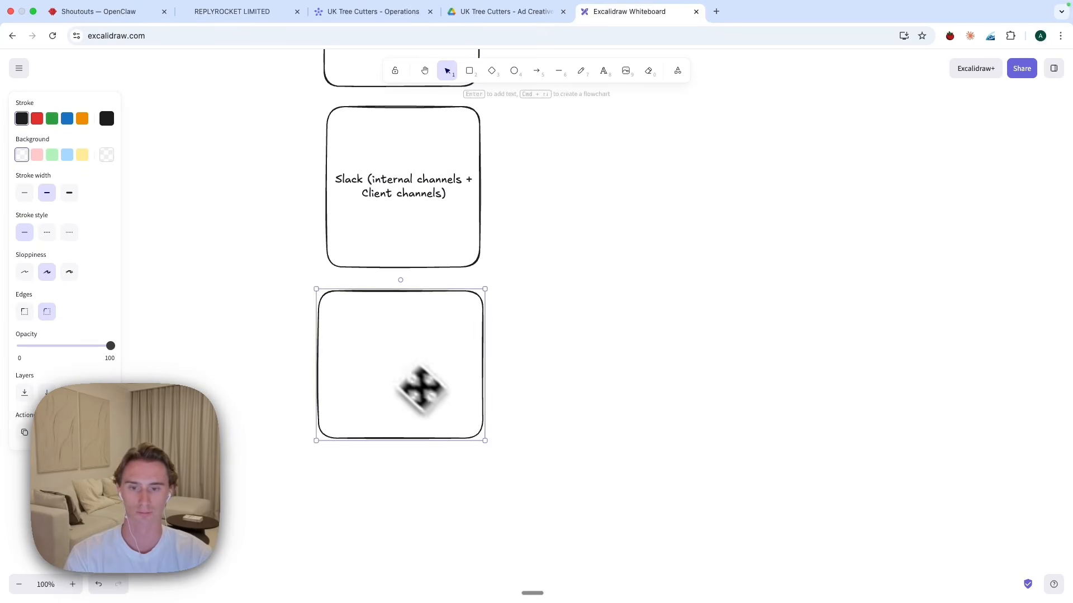
double_click(402, 374)
text(Email)
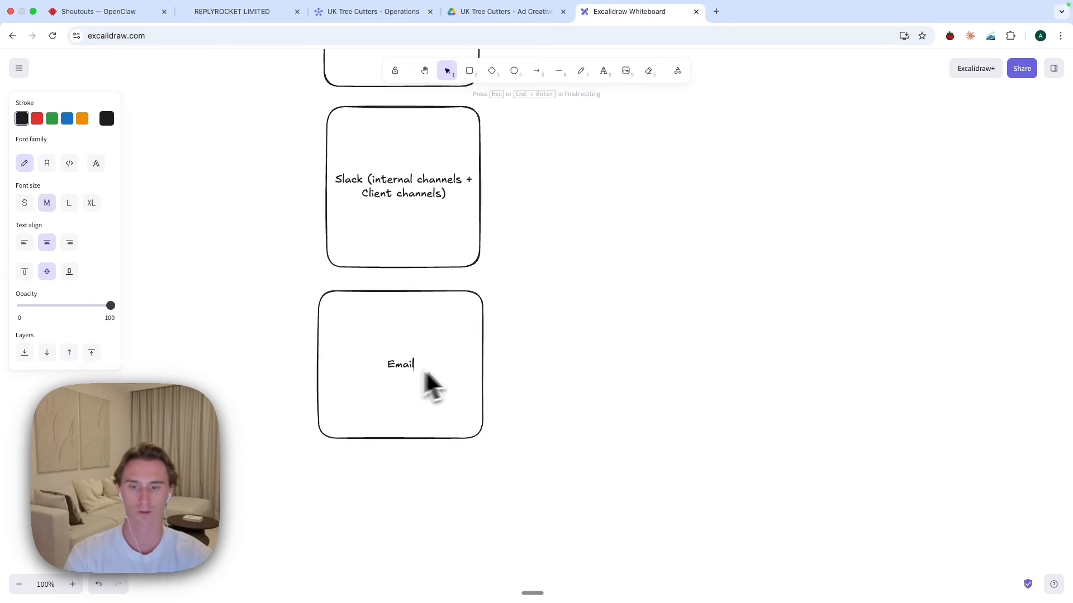
key(Escape)
- Draw a rectangle below the "Email" box and label it "Fireflies / fathom / grain AI Note takers"
scroll(527, 373, down, 5)
key(r)
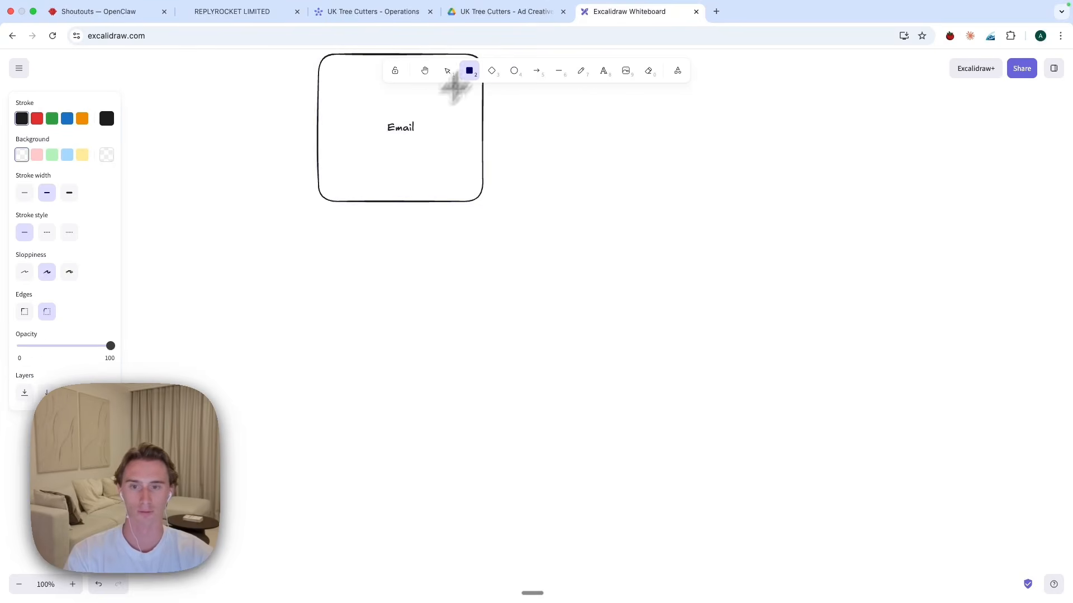
drag(314, 216, 487, 382)
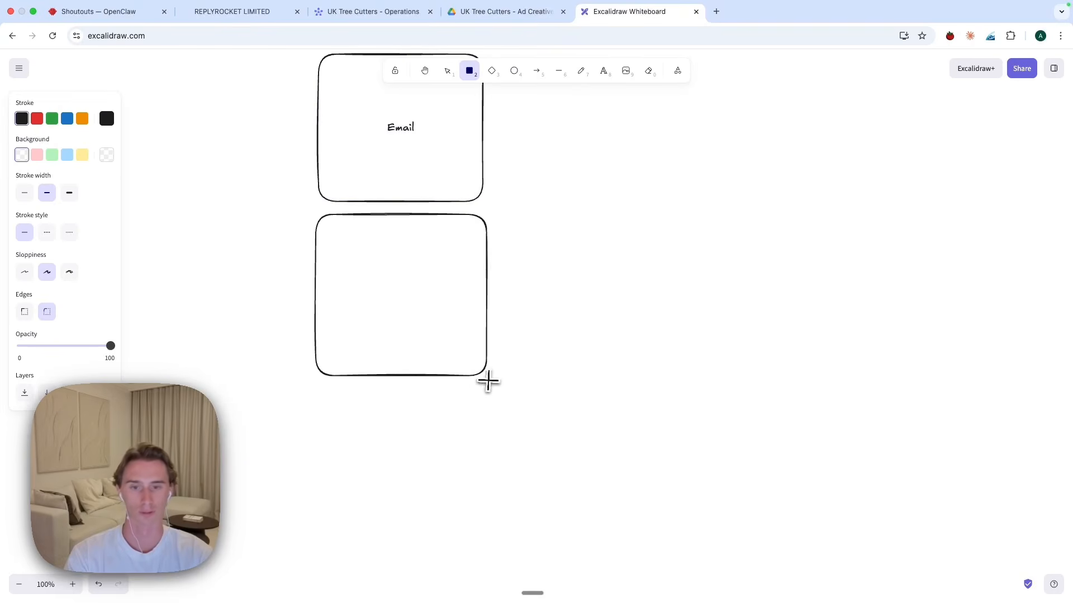
double_click(401, 298)
text(Fireflies)
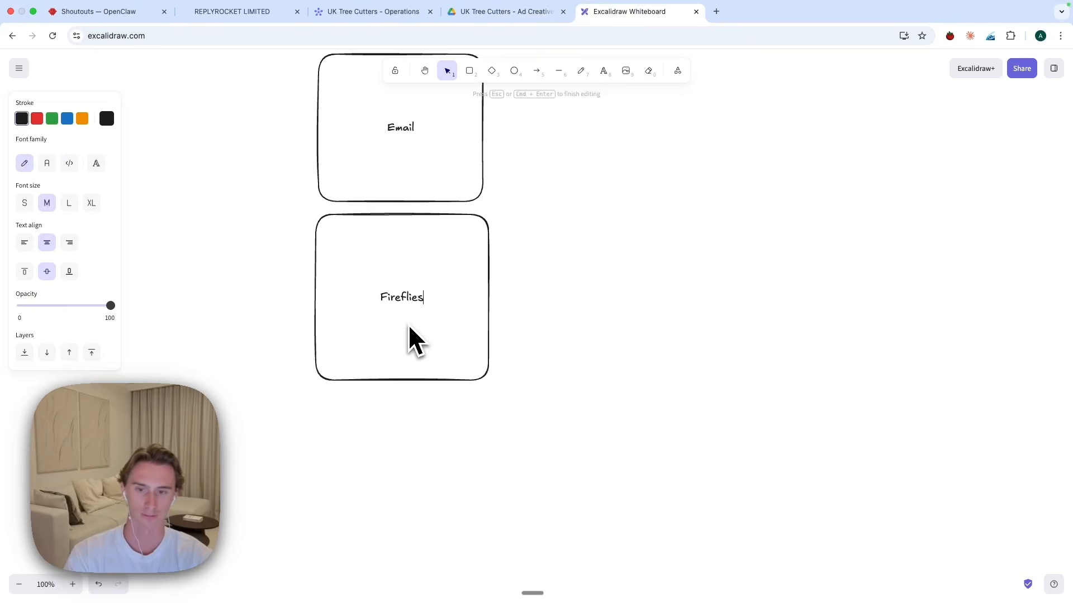
text( / fatho)
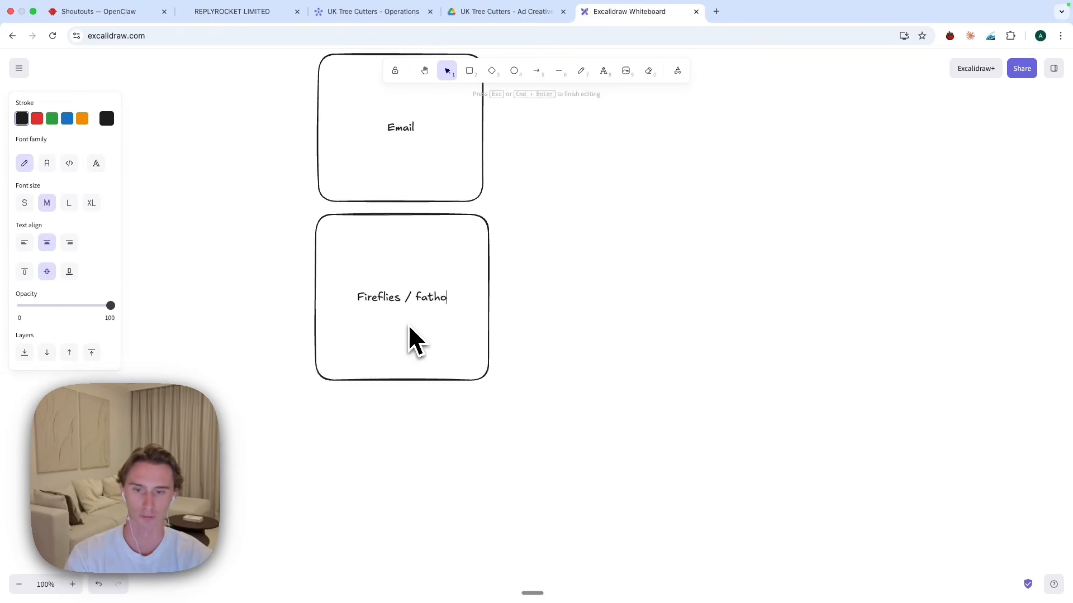
text(m / ghrain)
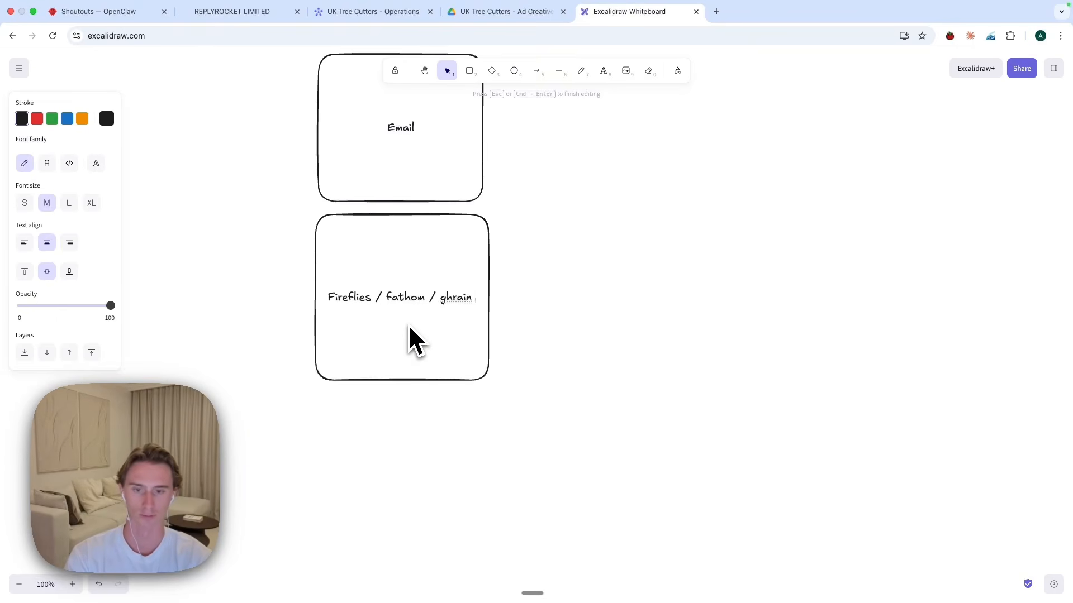
key(BackSpace)
key(BackSpace)
key(BackSpace)
text(rain A)
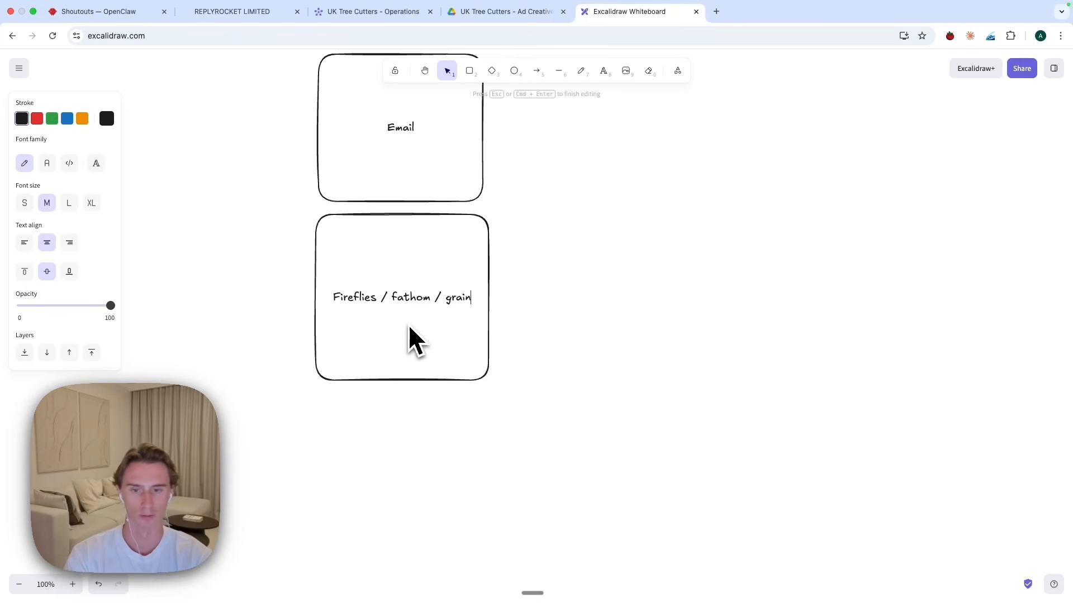
text(I Note)
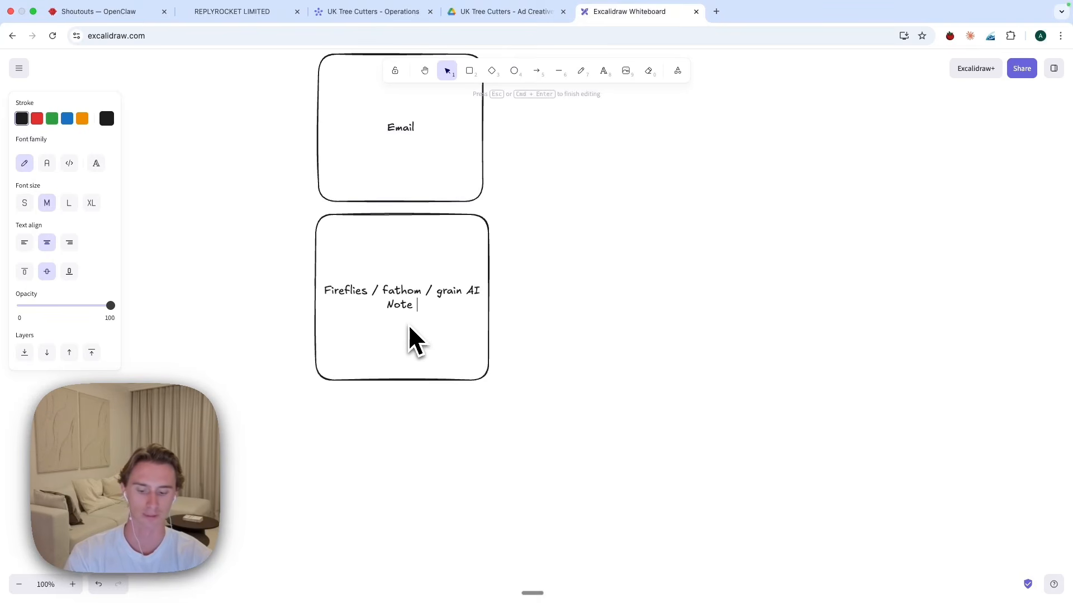
text( take)
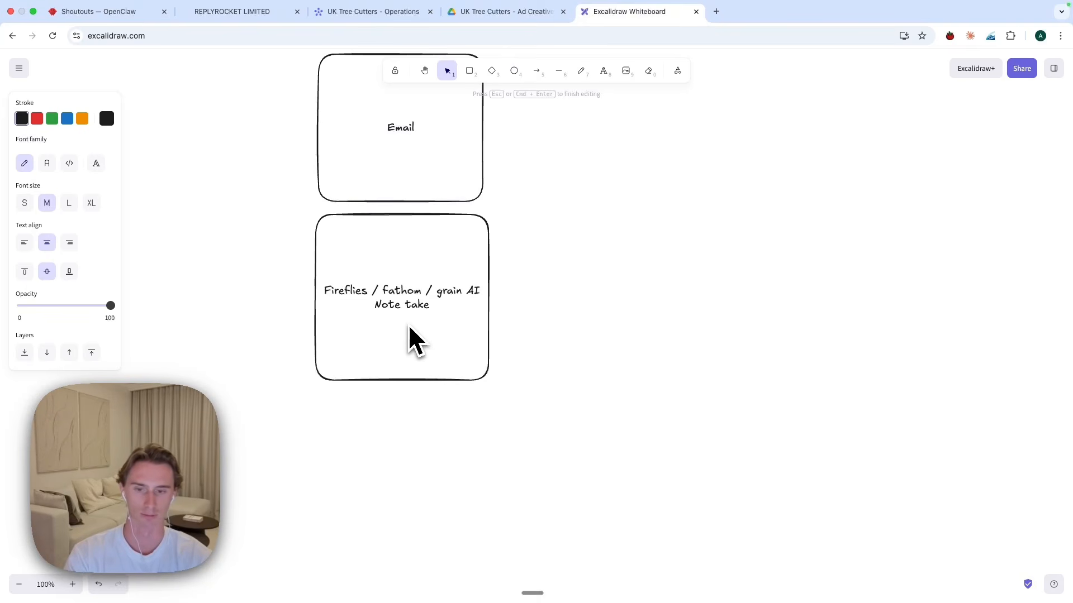
text(rs)
- Add "Sales calls, internal calls, client syncs" as a separate paragraph under the note takers label in the same box
key(Return)
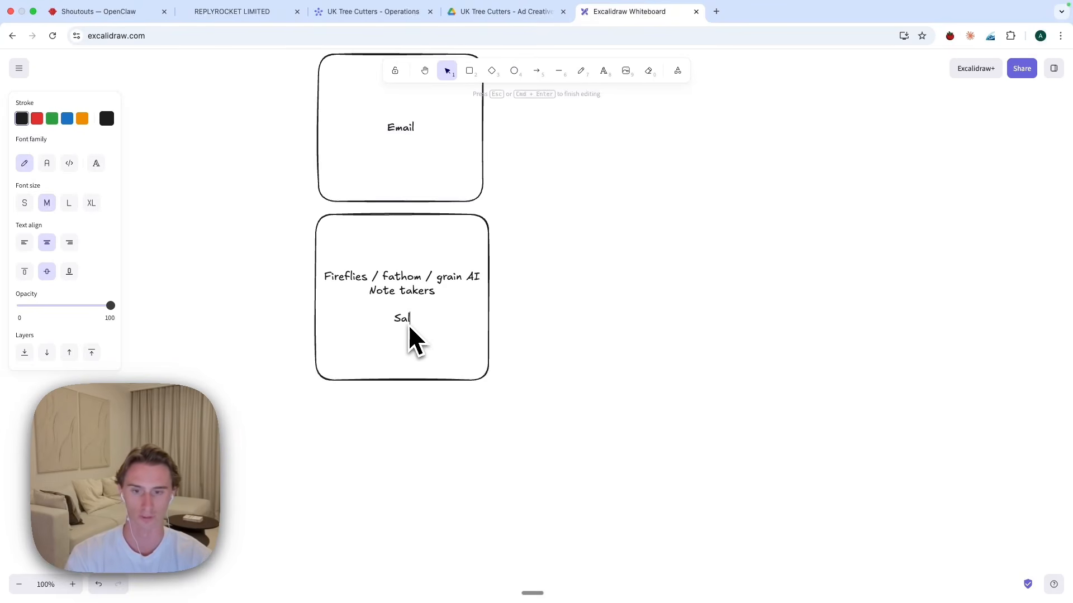
text(Sales calls, internal call)
key(BackSpace)
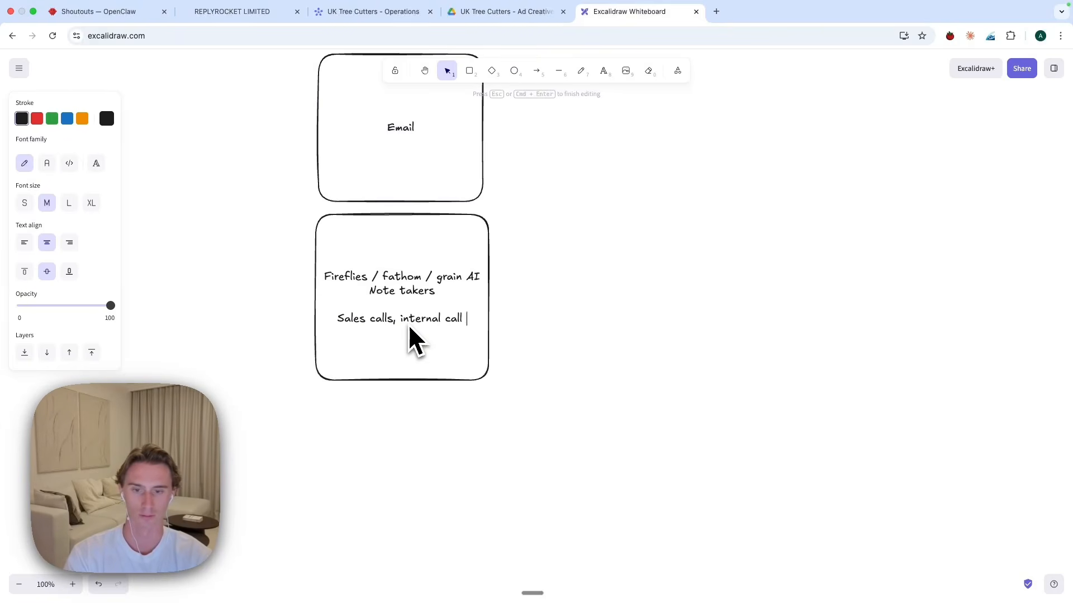
text(s, client)
key(BackSpace)
key(BackSpace)
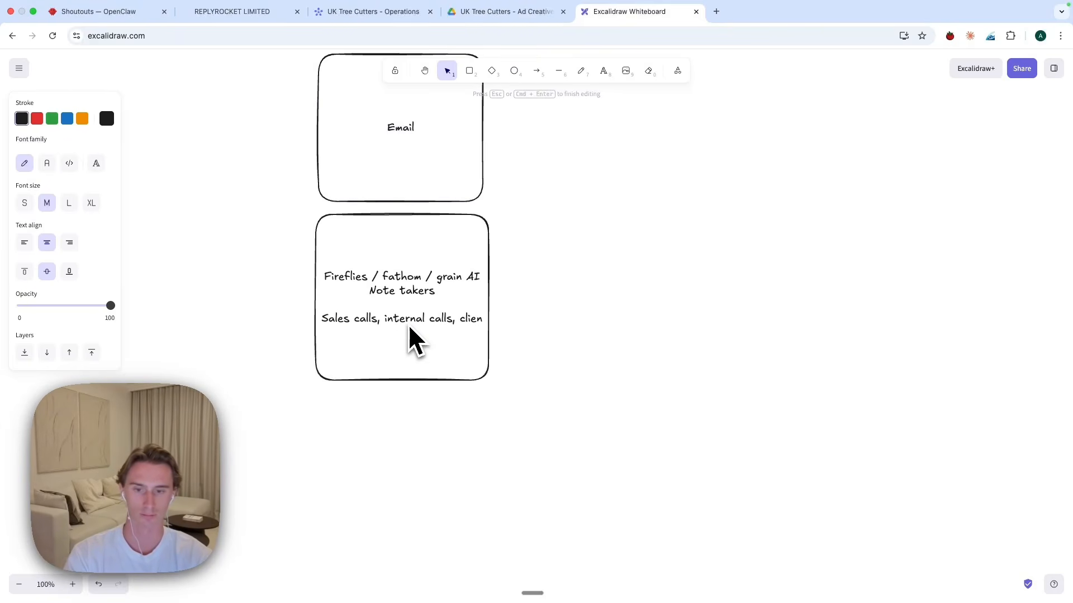
text(t syncs)
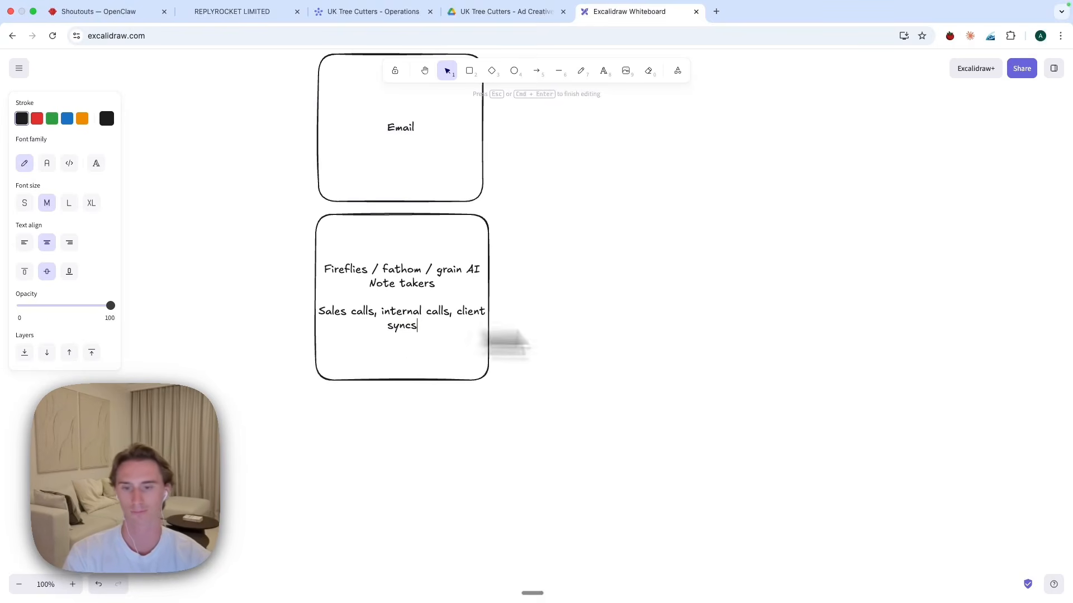
click(922, 333)
- Shift the "Facebook ads b2c" box slightly up and to the left, below the "Facebook ads B2B" box
scroll(723, 364, up, 10)
scroll(636, 331, up, 10)
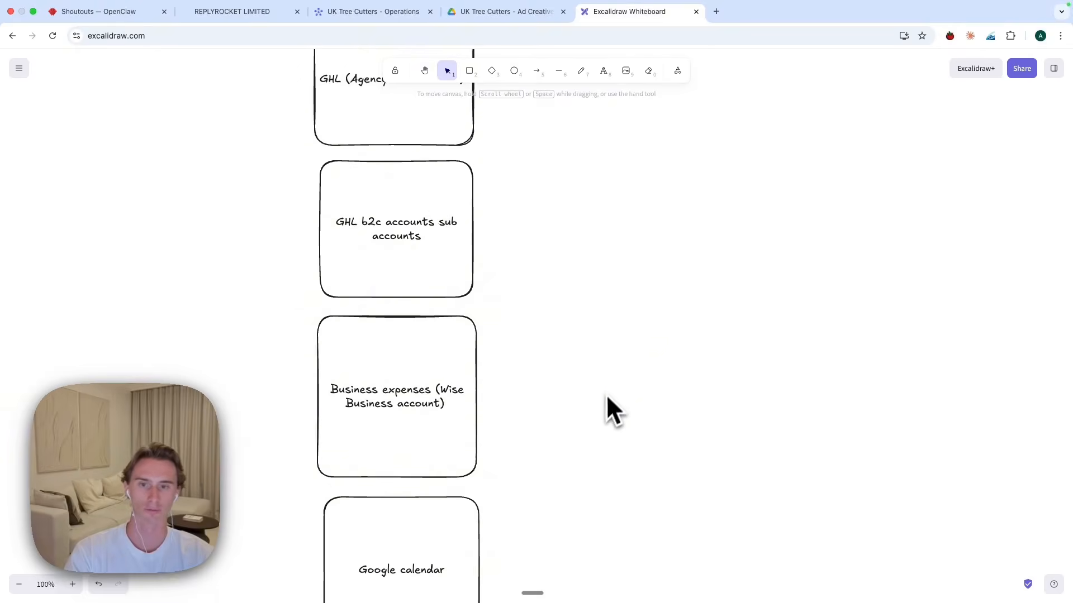
click(430, 365)
drag(430, 365, 407, 327)
scroll(565, 373, up, 2)
scroll(488, 363, down, 15)
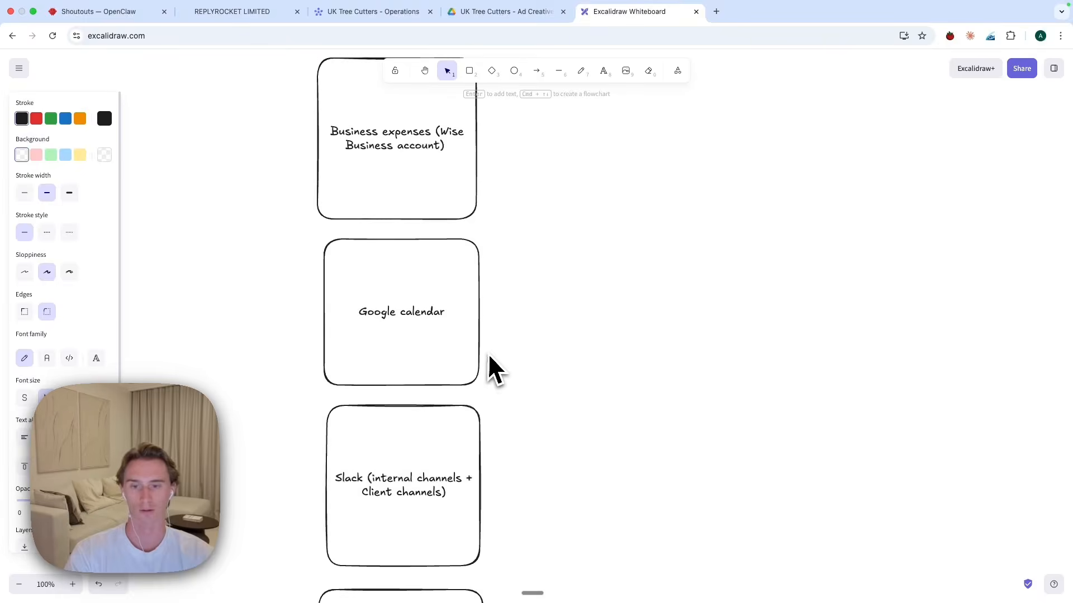
scroll(493, 379, up, 15)
scroll(492, 376, up, 5)
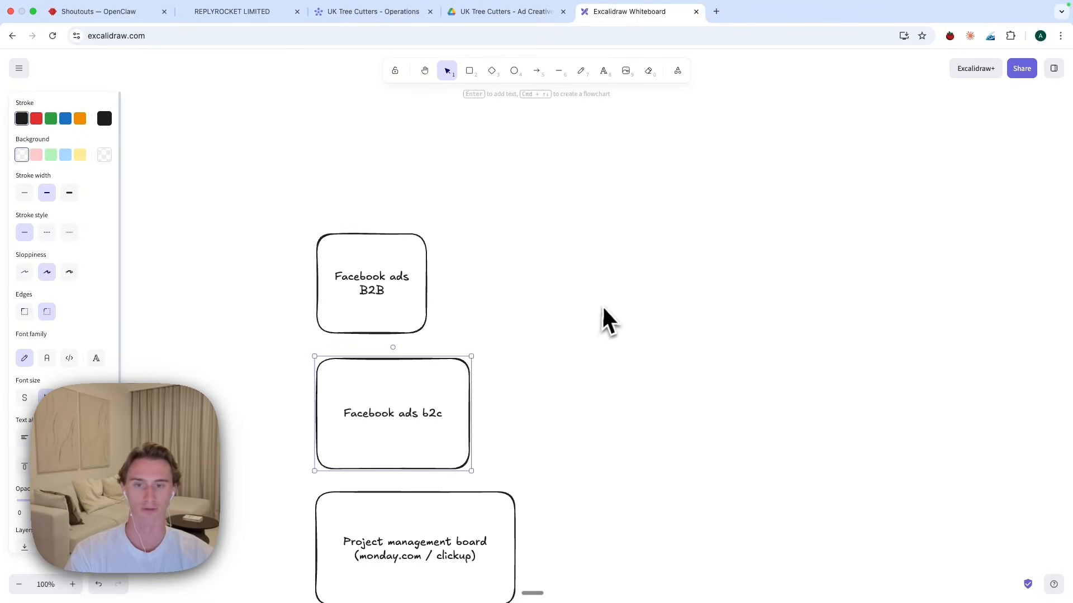
click(602, 320)
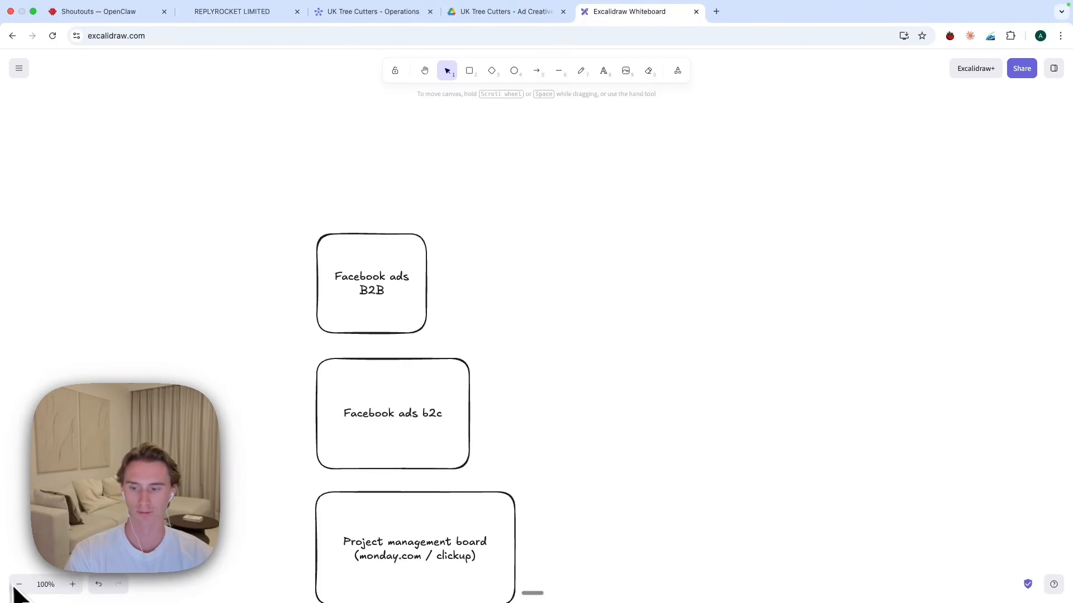
- Zoom the whiteboard out to 30% and bring the whole column of tool boxes into view
click(62, 582)
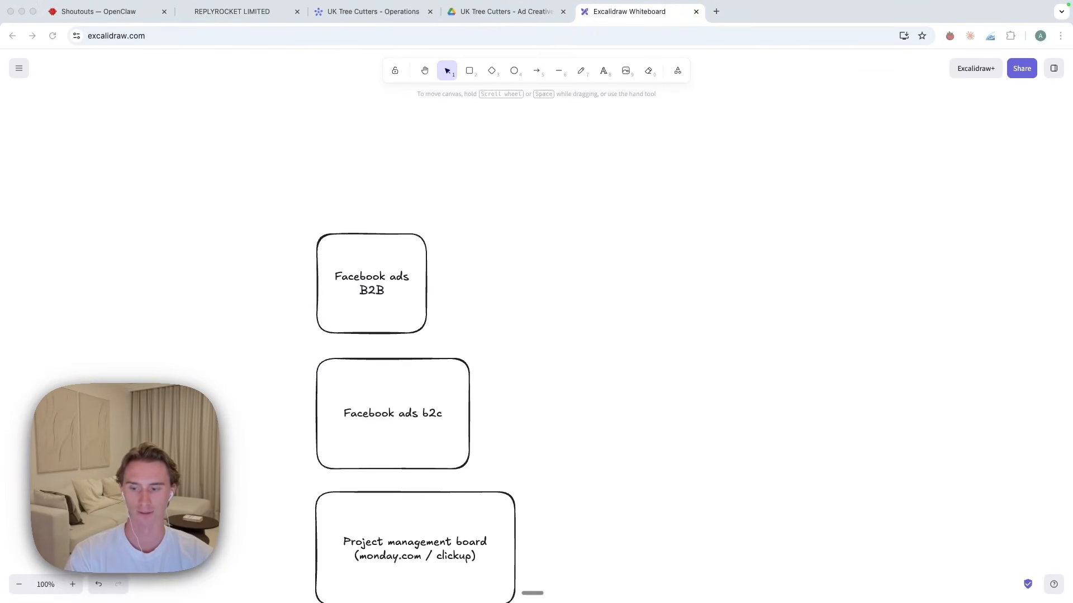
click(19, 585)
click(19, 586)
click(19, 585)
click(19, 585)
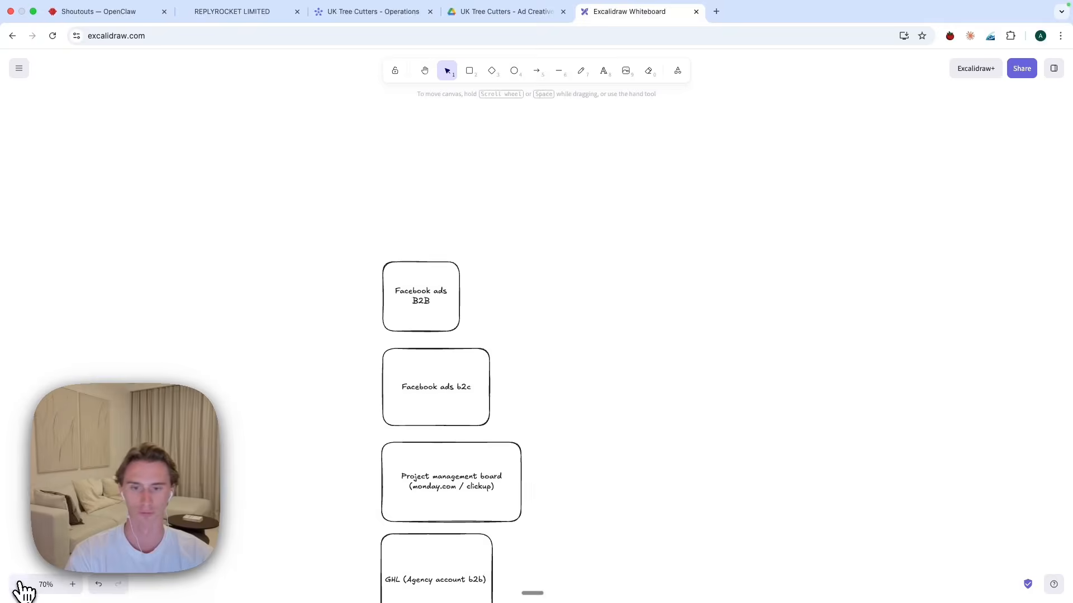
click(19, 585)
scroll(622, 382, down, 5)
scroll(538, 395, right, 2)
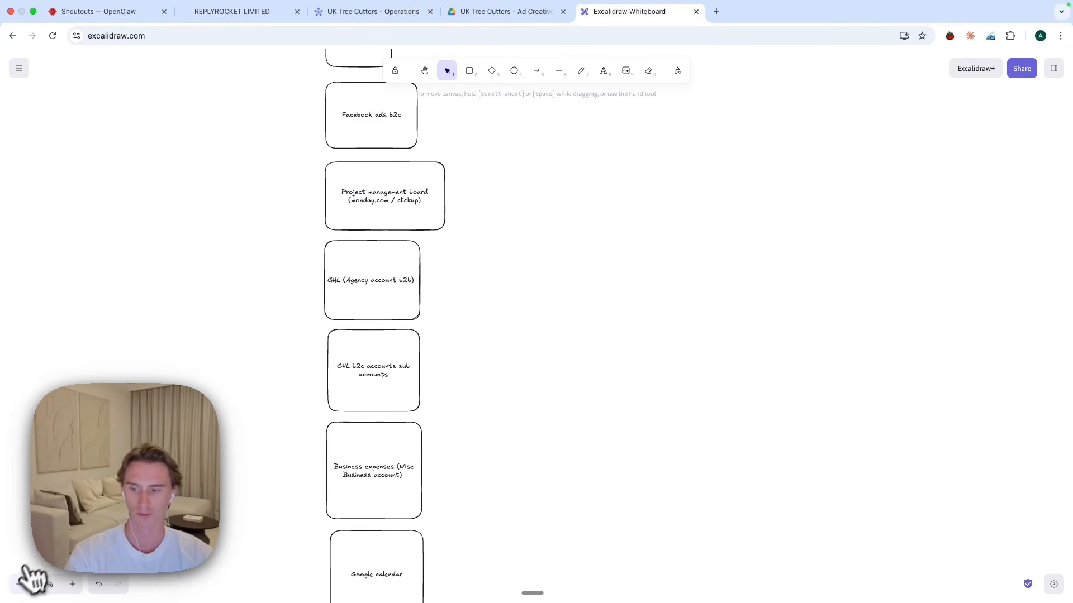
click(19, 585)
click(19, 584)
click(19, 585)
drag(626, 416, 386, 358)
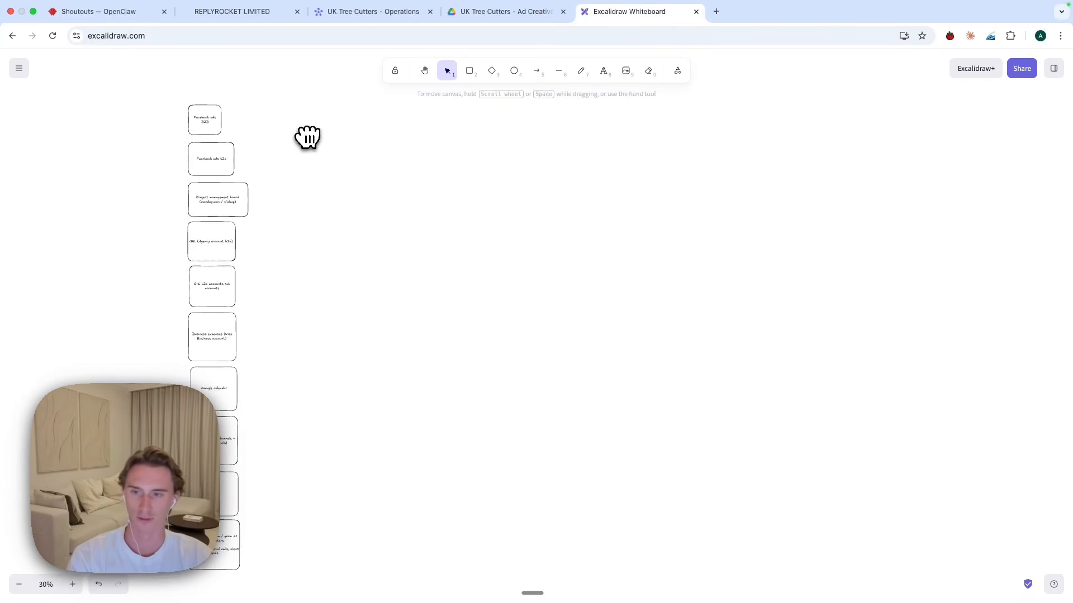
- Draw arrows from the two Facebook ads boxes, the project management board and the GHL agency box to one shared point on their right
click(205, 125)
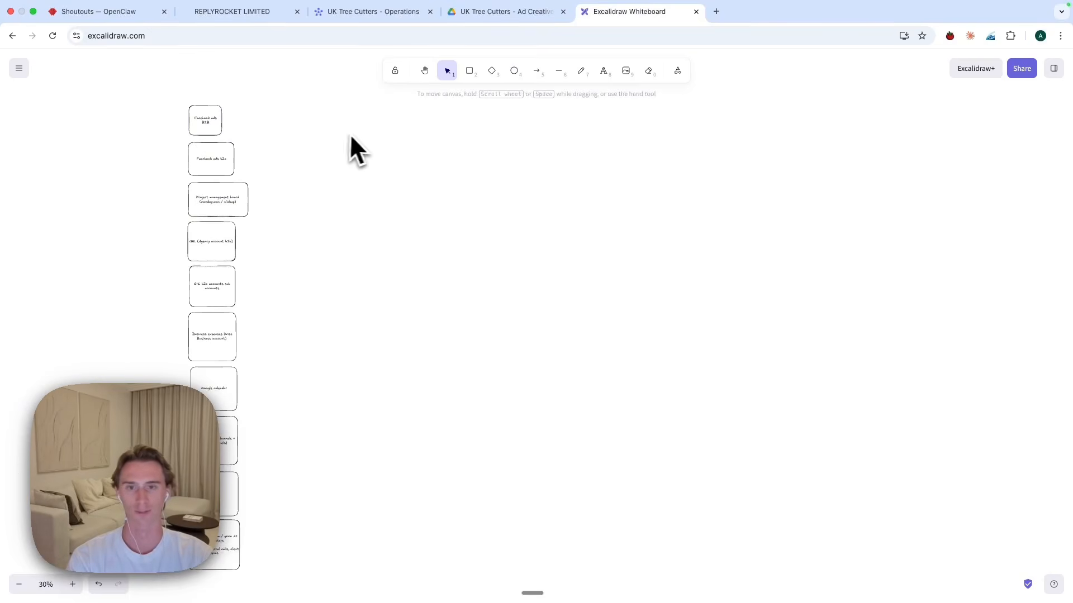
click(536, 71)
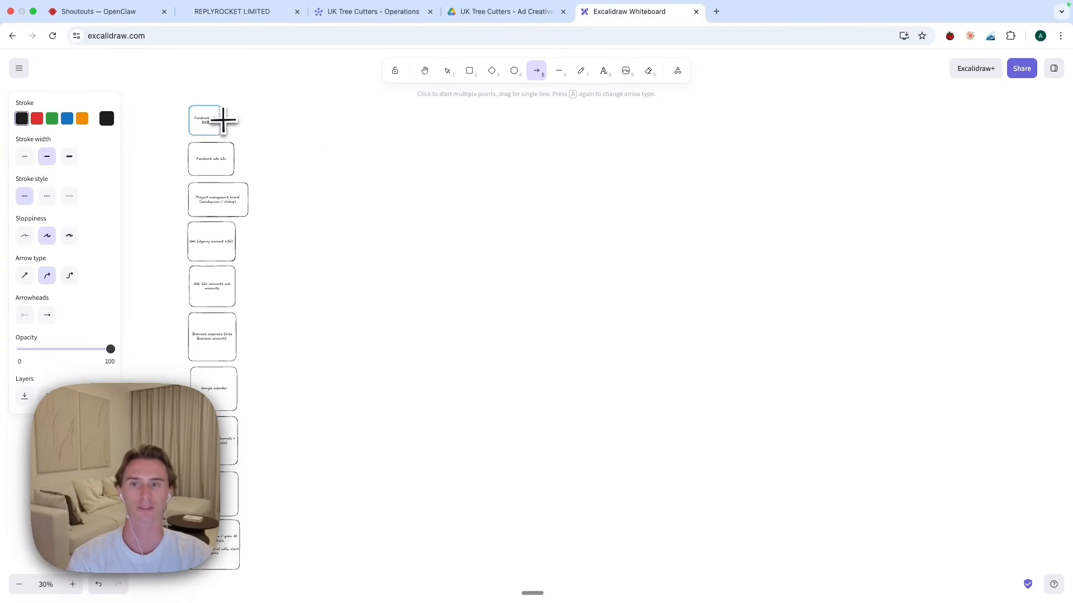
drag(220, 119, 465, 167)
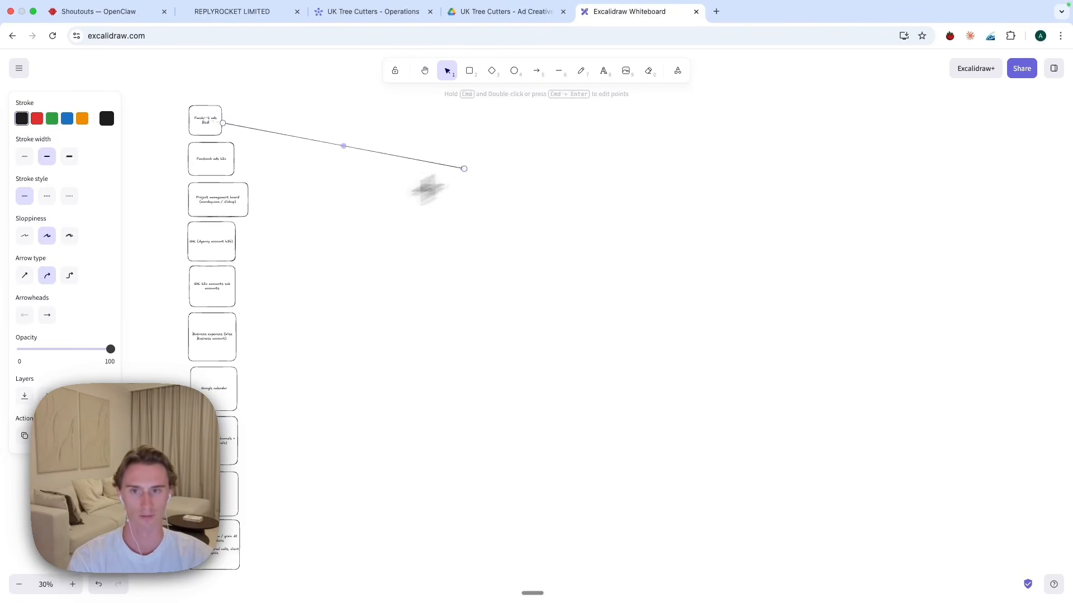
click(536, 70)
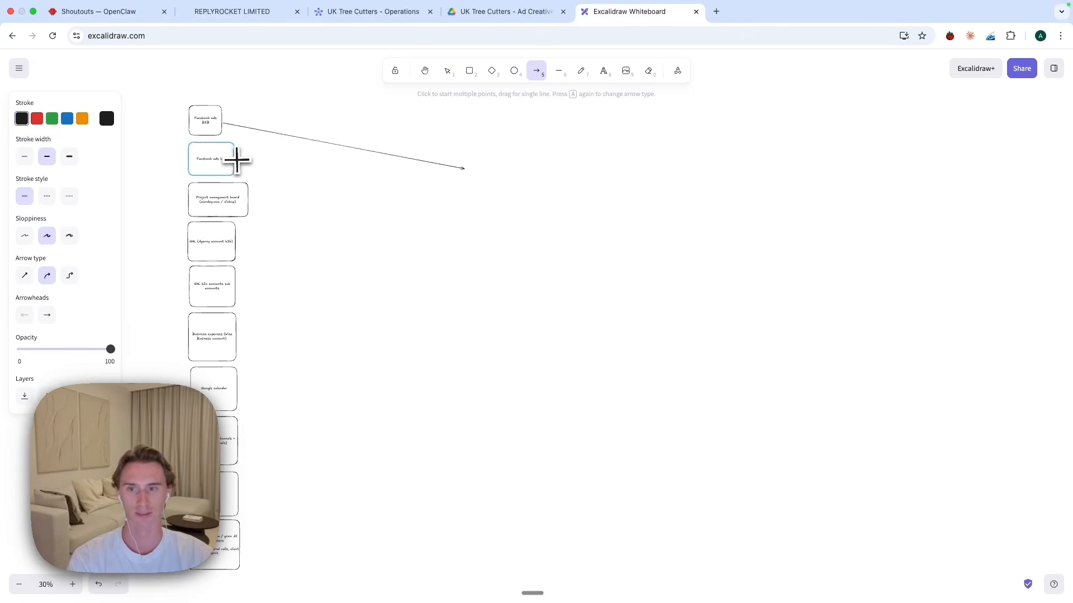
drag(233, 160, 464, 171)
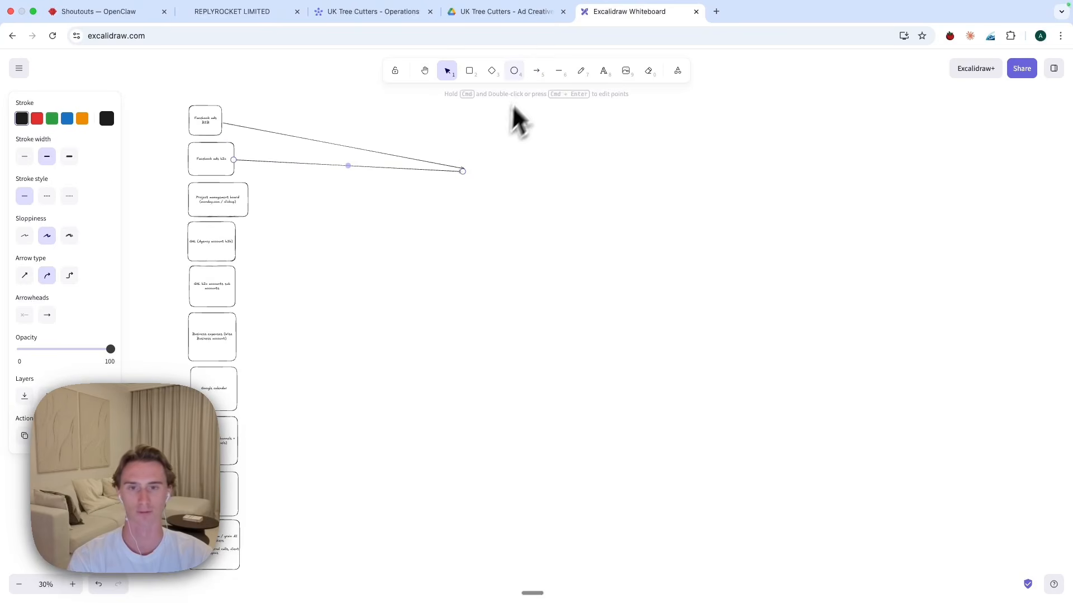
click(537, 72)
drag(248, 200, 464, 173)
click(537, 71)
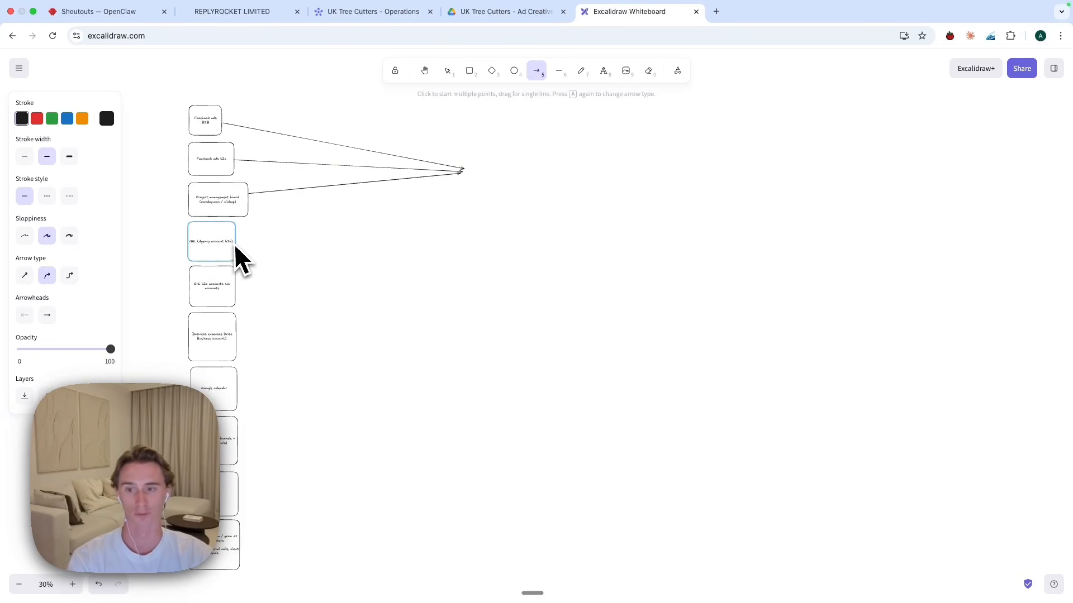
mouse_move(235, 241)
mouse_down()
mouse_move(490, 194)
mouse_move(462, 175)
mouse_up()
- Draw arrows from the GHL b2c sub accounts, business expenses and "Google calendar" boxes to the same convergence point
click(537, 71)
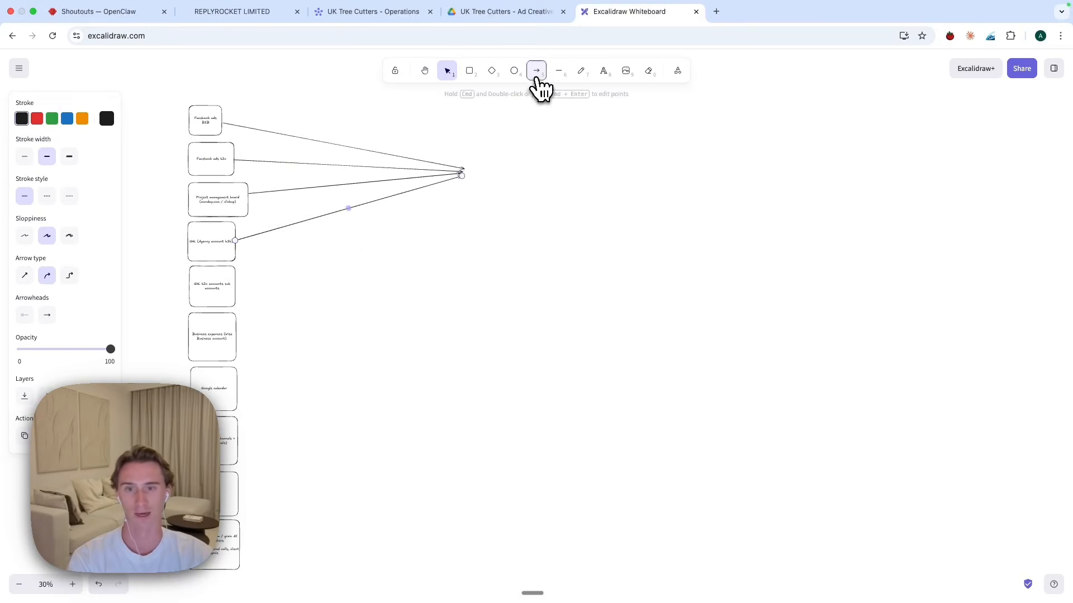
drag(240, 292, 463, 175)
click(537, 71)
mouse_move(247, 341)
mouse_down()
mouse_move(384, 262)
mouse_move(462, 184)
mouse_up()
click(537, 72)
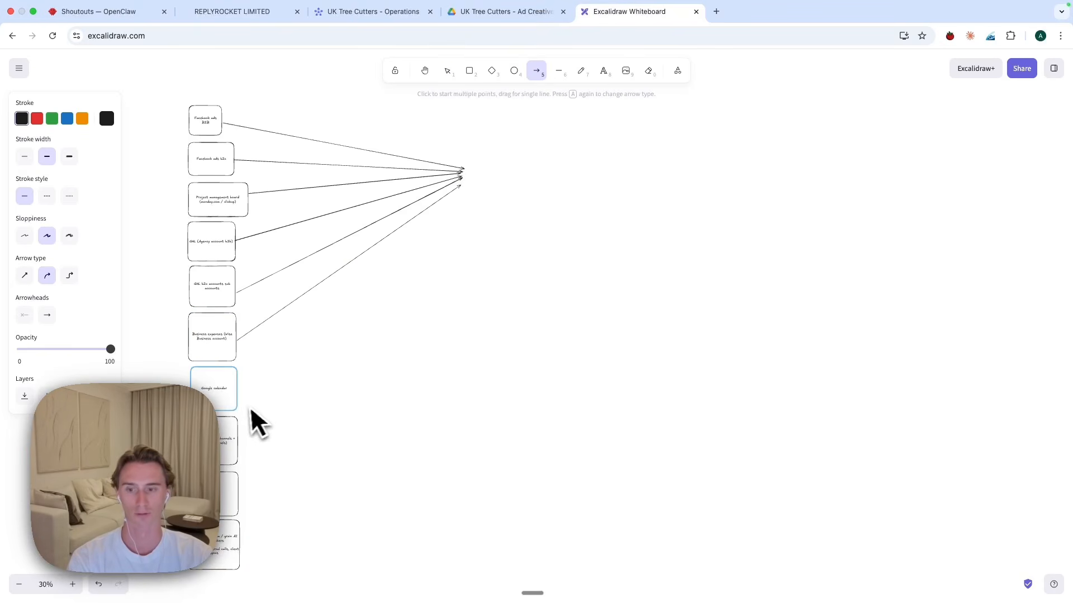
drag(238, 399, 472, 177)
- Draw arrows from the Slack, "Email" and AI note takers boxes to the point where the other arrows meet
click(536, 71)
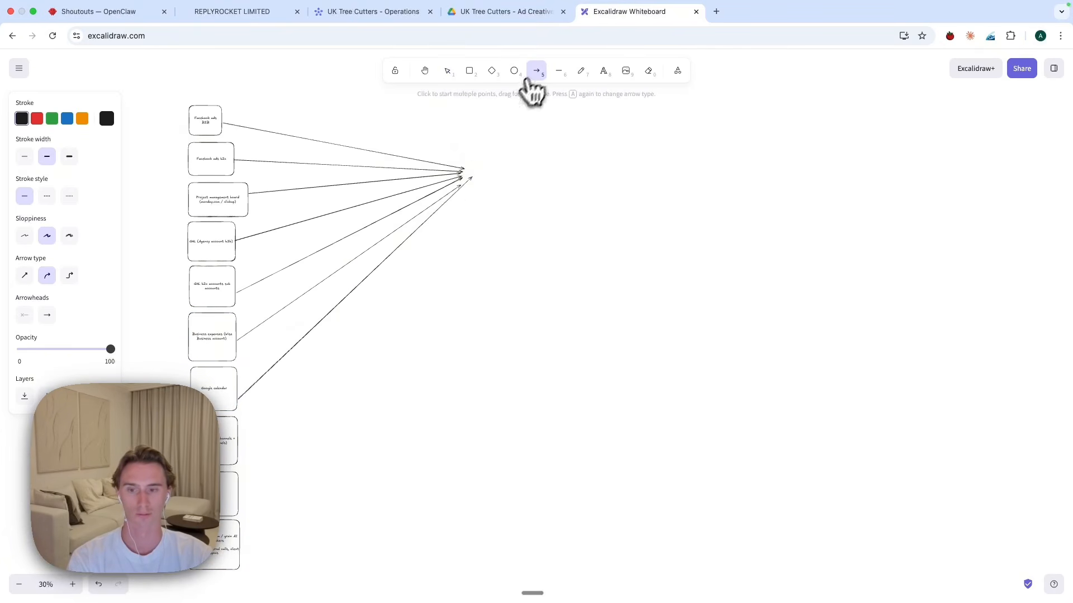
drag(239, 447, 474, 187)
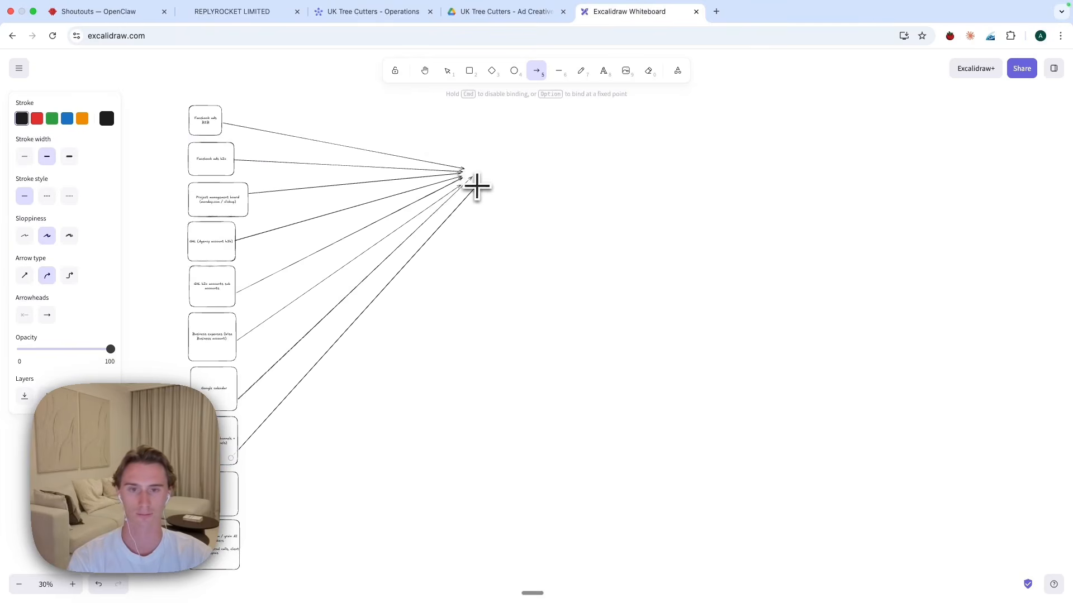
click(536, 71)
mouse_move(240, 505)
mouse_down()
mouse_move(335, 344)
mouse_move(481, 155)
mouse_move(467, 185)
mouse_up()
click(537, 72)
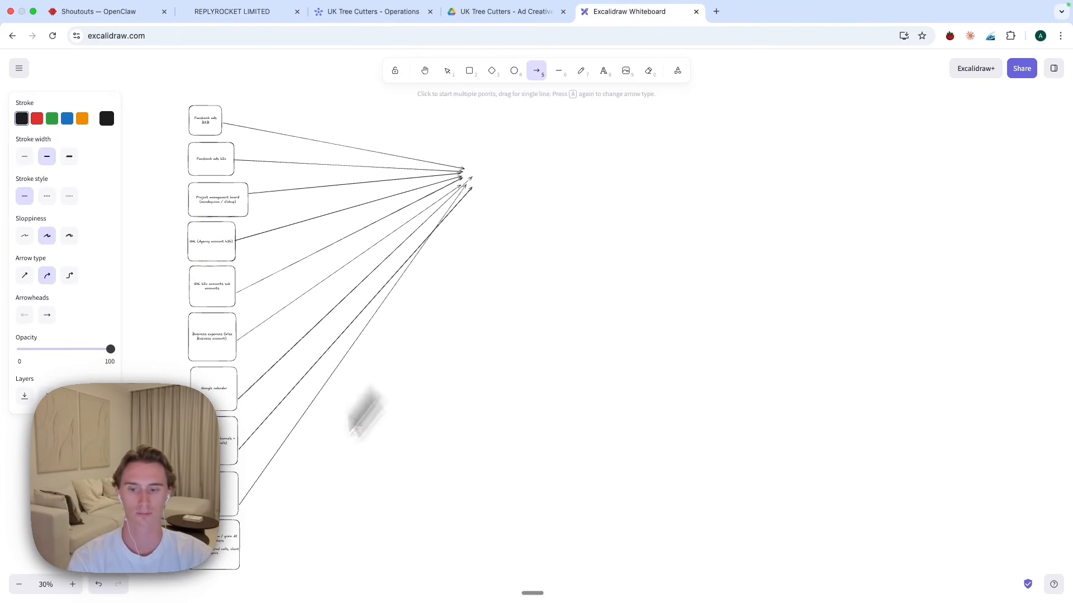
drag(237, 553, 472, 190)
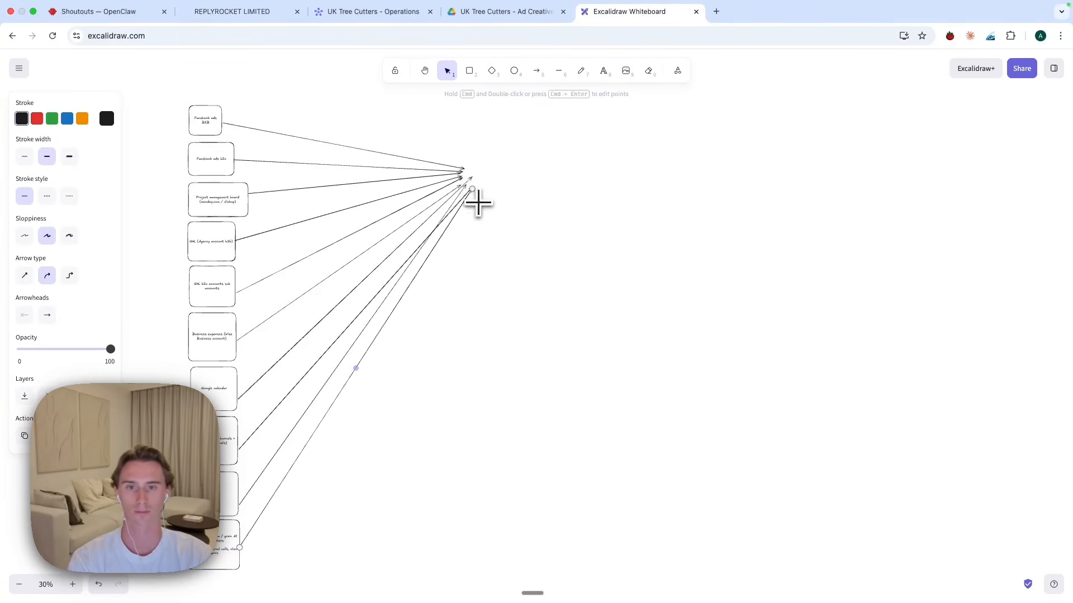
- Draw a large box to the right of the converging arrowheads and label it "ClawdBot (AI Assitant)"
click(469, 71)
drag(489, 150, 623, 278)
double_click(563, 217)
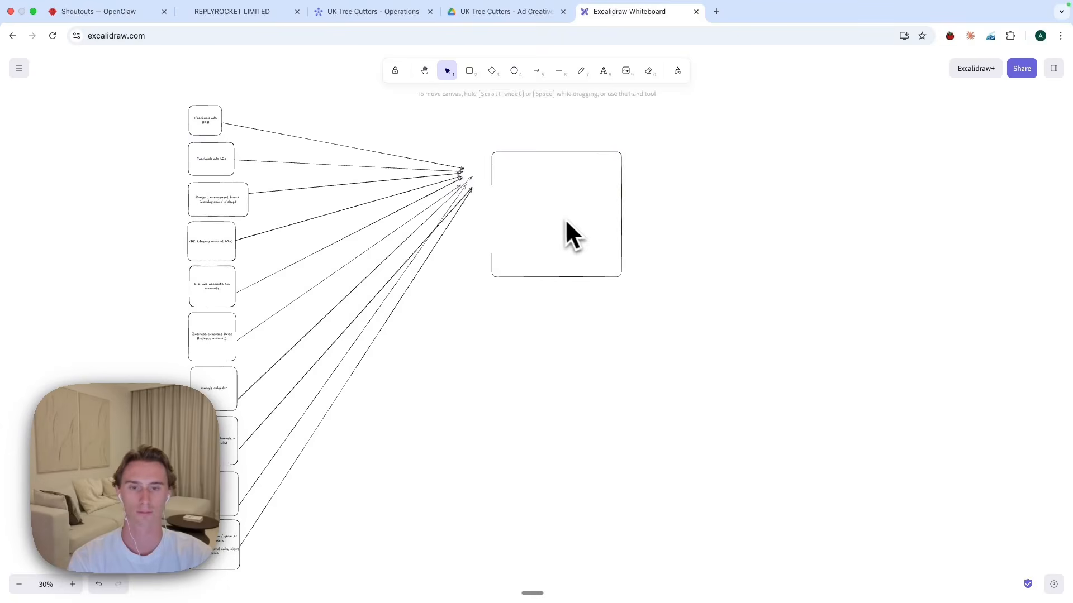
text(clawdBot ()
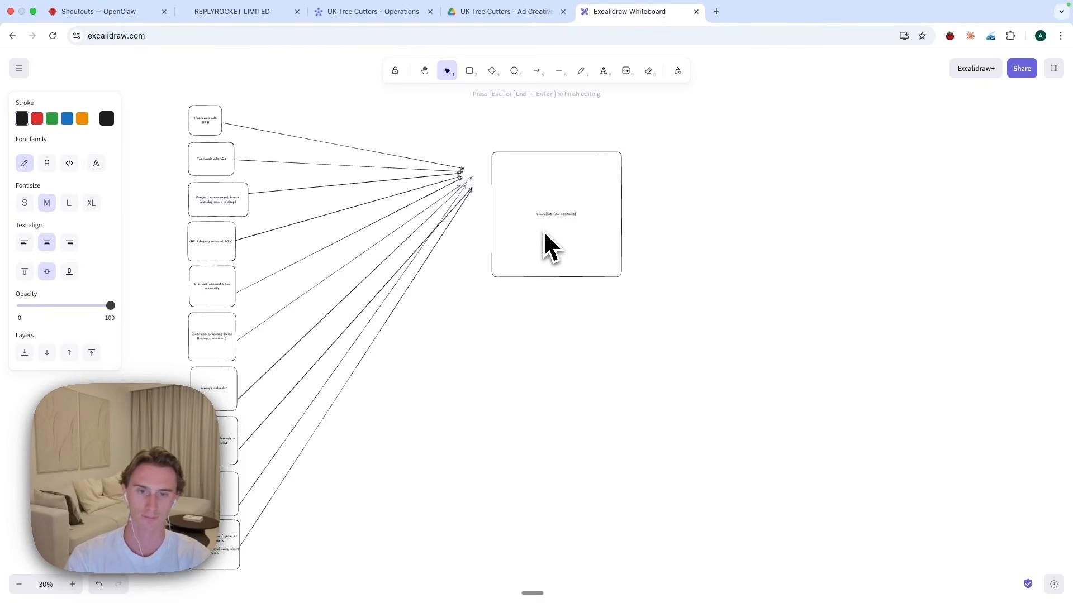
text(AI Assistant))
click(611, 447)
- Move the ClawdBot box left so that the converging arrows end inside it, beside its label
scroll(592, 436, up, 5)
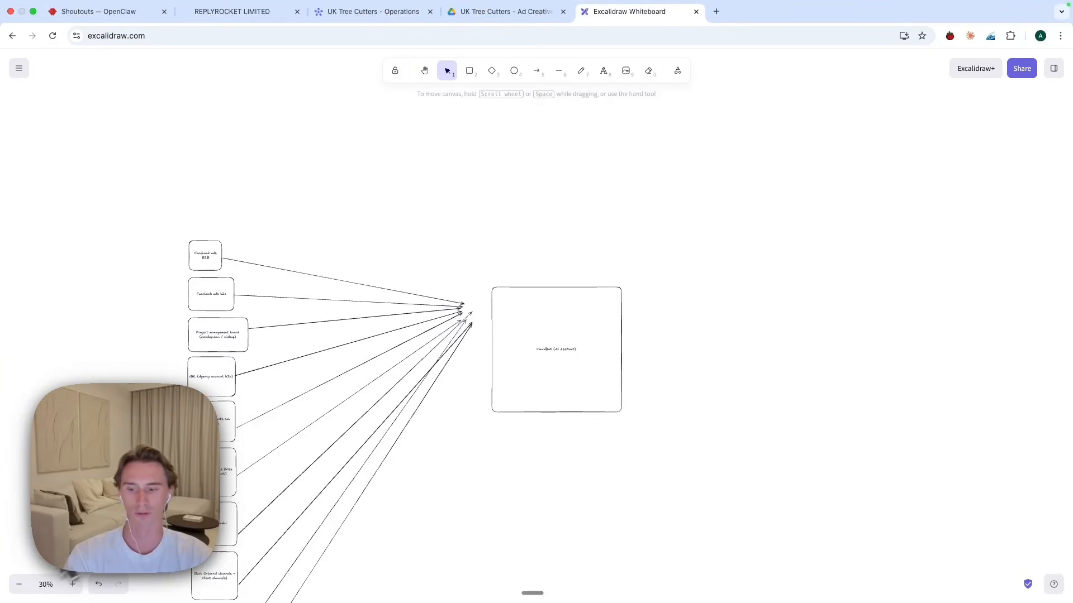
click(73, 584)
click(72, 584)
click(72, 584)
click(72, 584)
click(597, 485)
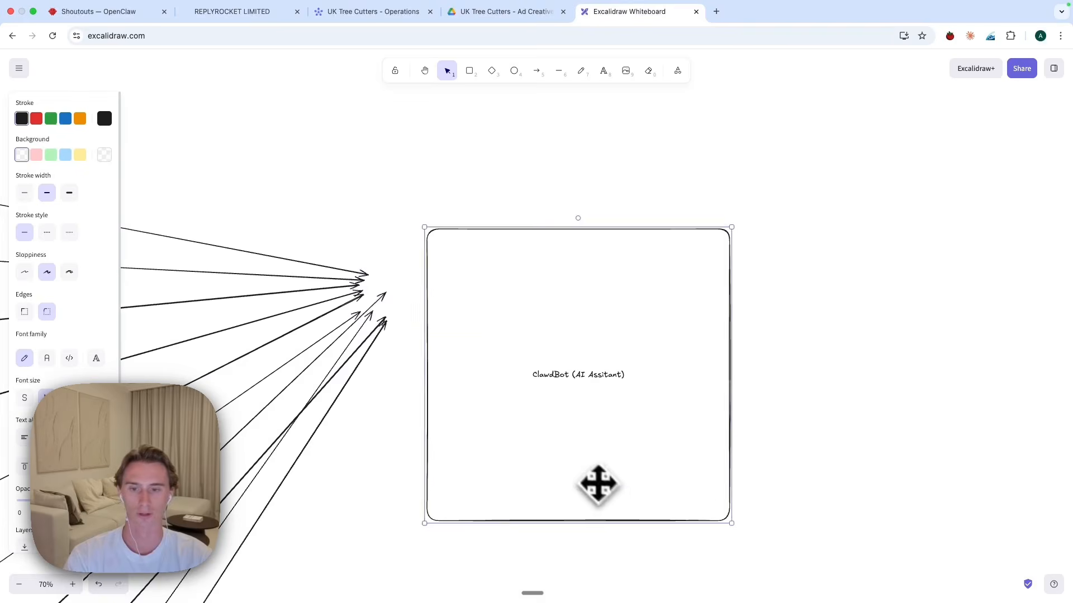
drag(597, 485, 466, 392)
click(488, 546)
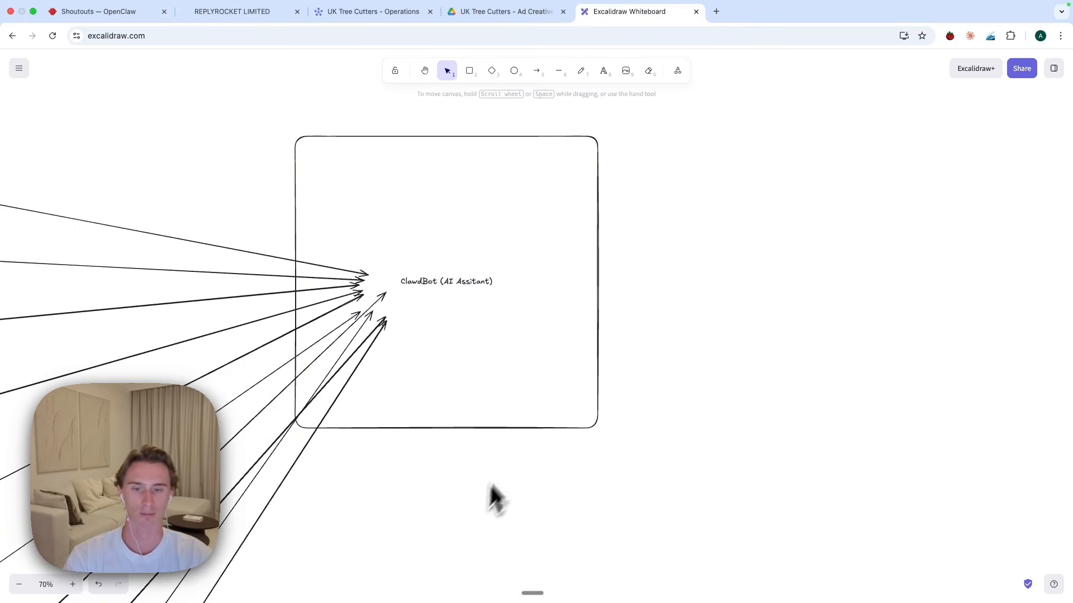
- Draw a smaller box to the right of the ClawdBot box and start its label with "Daily"
drag(459, 522, 594, 464)
click(23, 584)
click(22, 583)
click(22, 583)
click(22, 583)
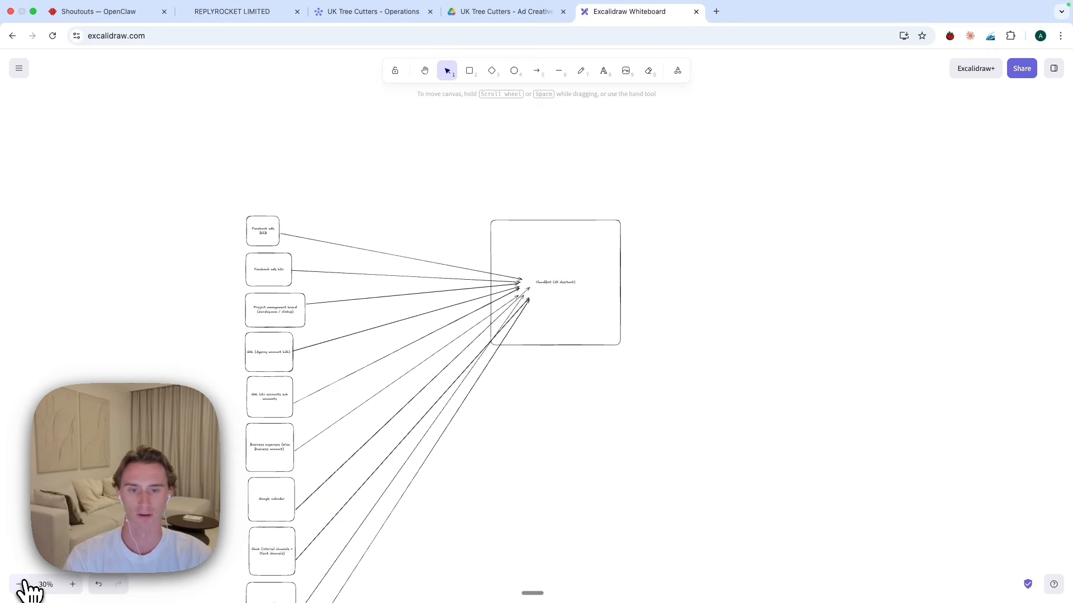
drag(471, 502, 418, 373)
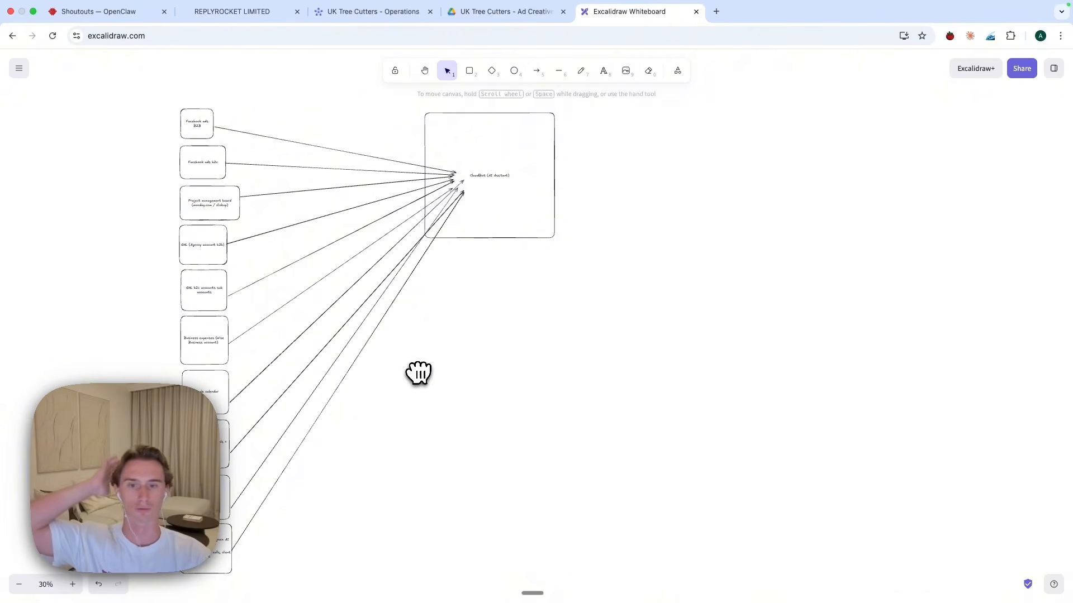
click(533, 75)
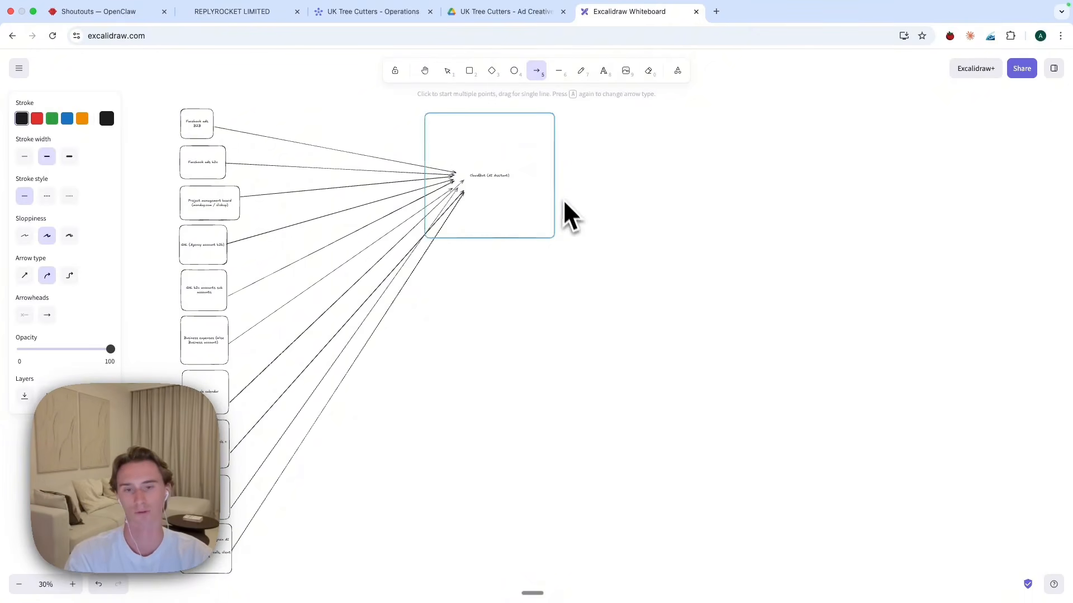
click(469, 71)
drag(670, 107, 764, 170)
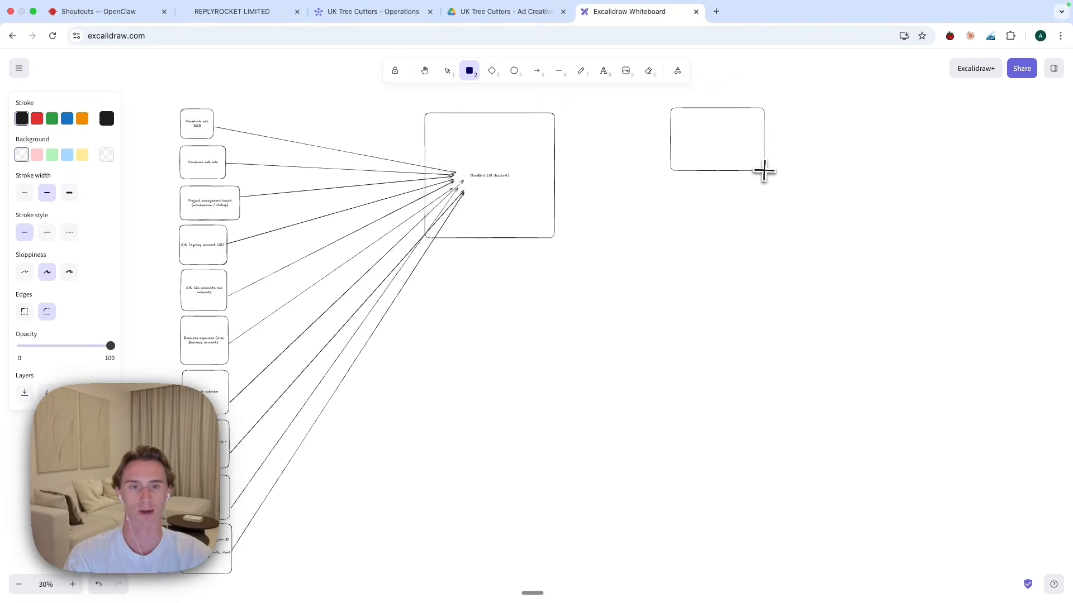
double_click(717, 148)
click(718, 139)
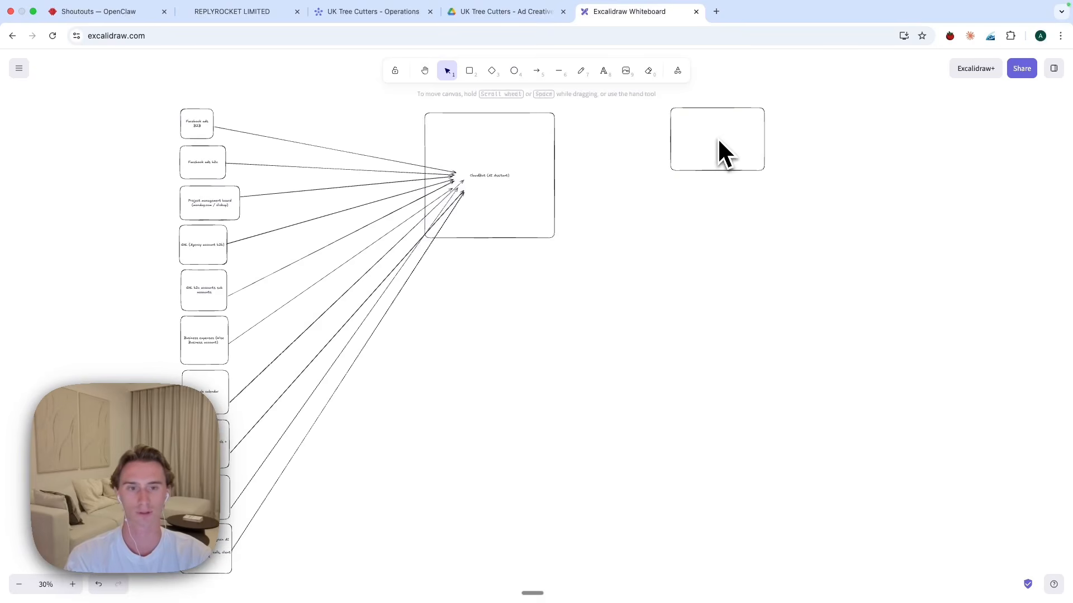
double_click(720, 141)
text(D)
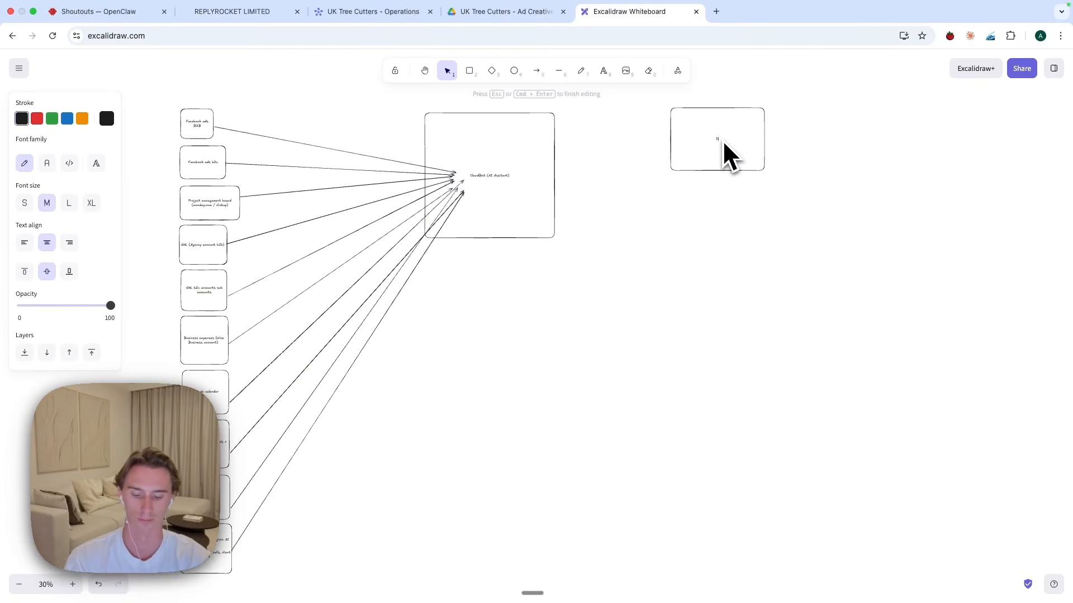
text(aily briefed)
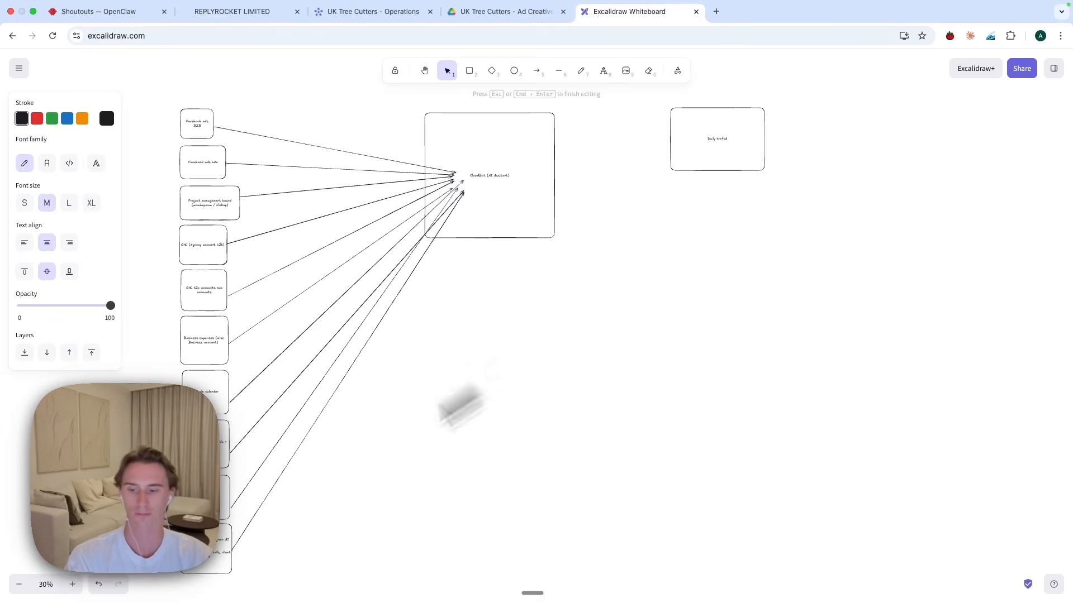
- Correct the label in the smaller box to read "Daily briefs"
click(72, 584)
click(72, 584)
click(72, 584)
drag(764, 374, 565, 499)
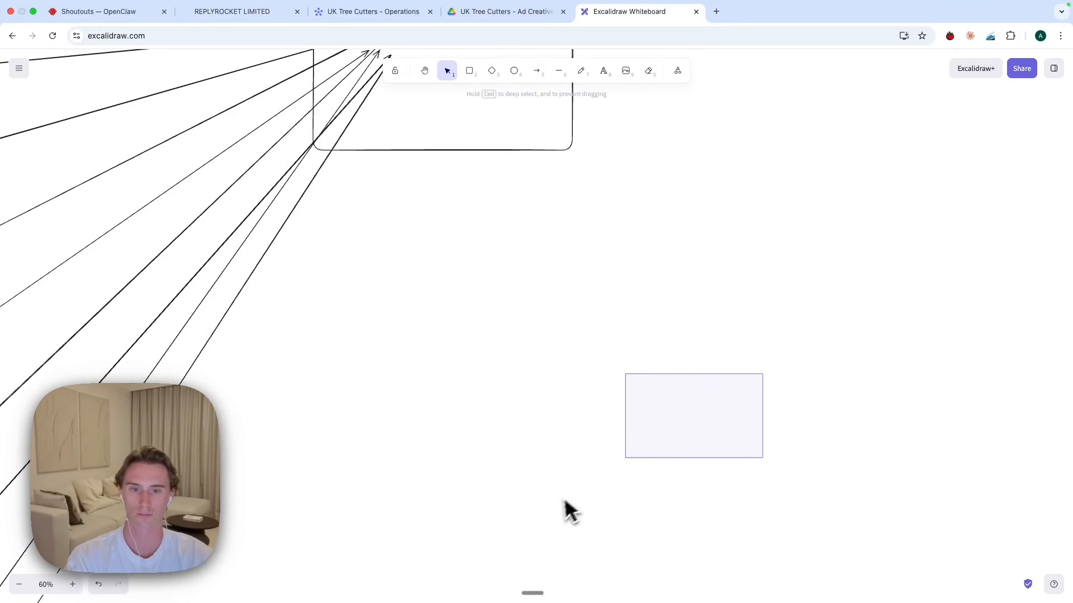
drag(679, 322, 583, 447)
key(space)
drag(751, 184, 581, 478)
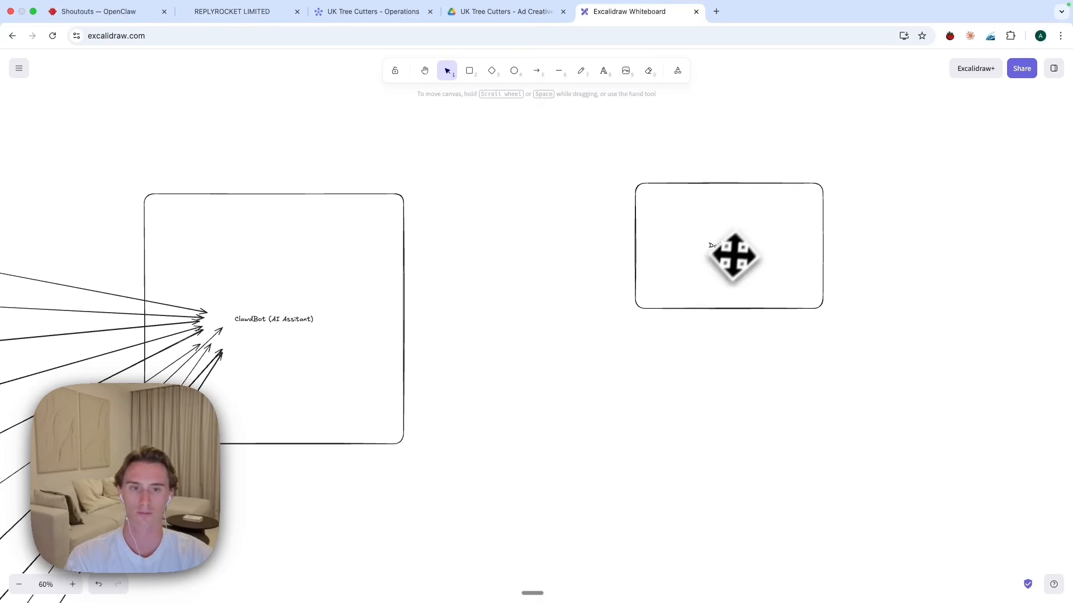
double_click(732, 246)
double_click(737, 246)
key(BackSpace)
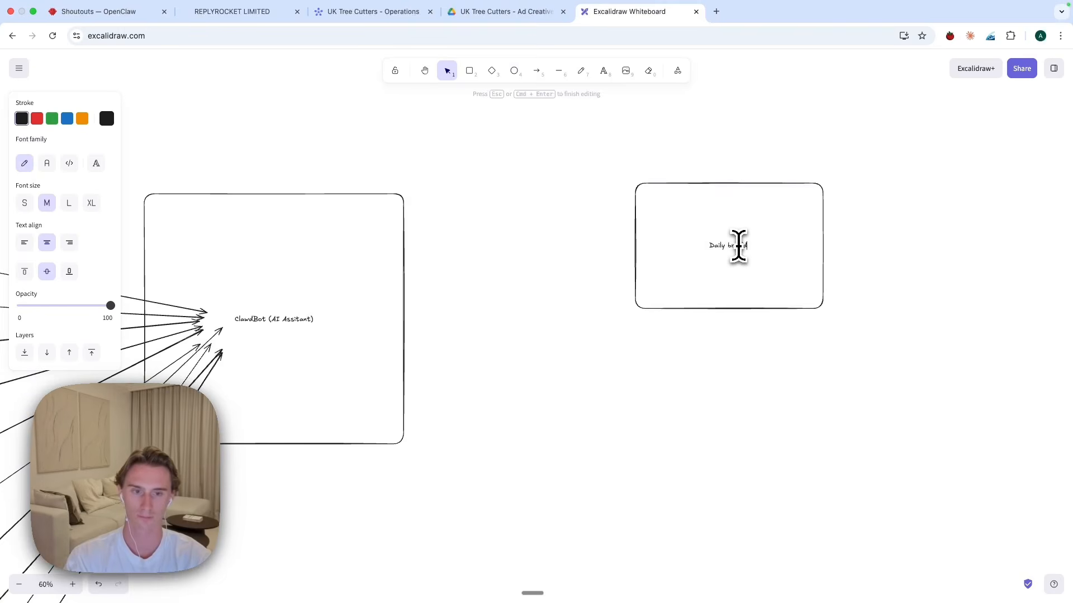
text(briefs)
click(799, 395)
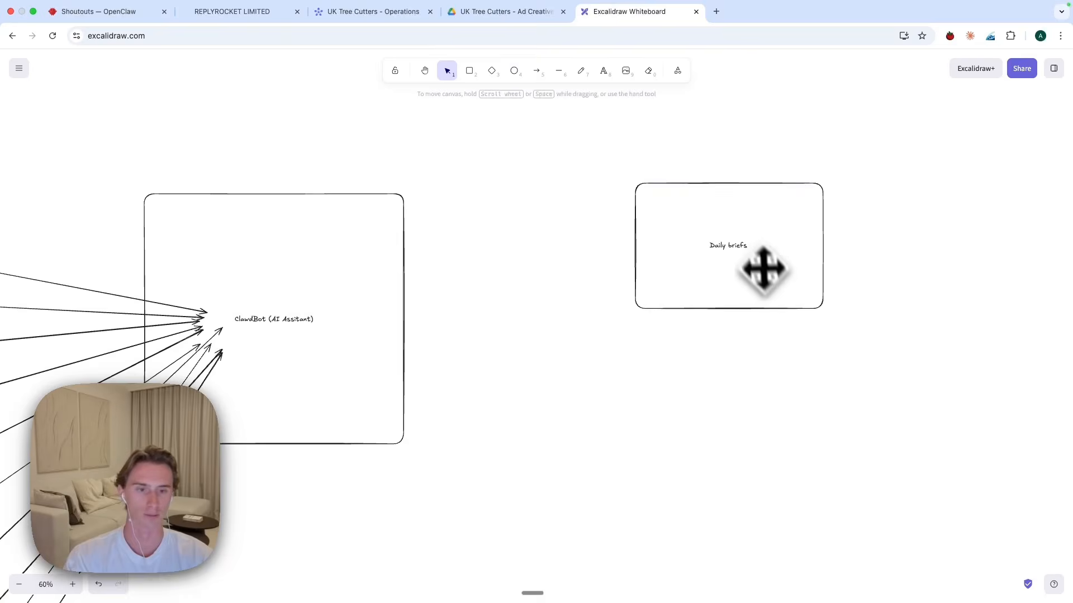
- Add the second line "Morning / Night reports" below "Daily briefs" in the same box
click(755, 249)
click(752, 251)
double_click(749, 250)
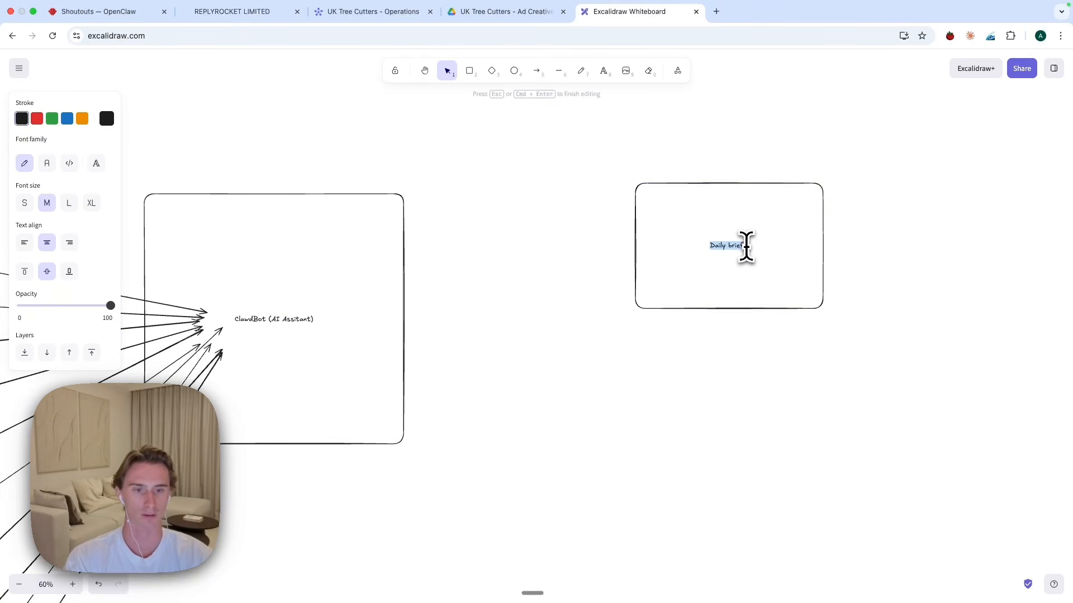
key(Right)
key(Return)
text(M)
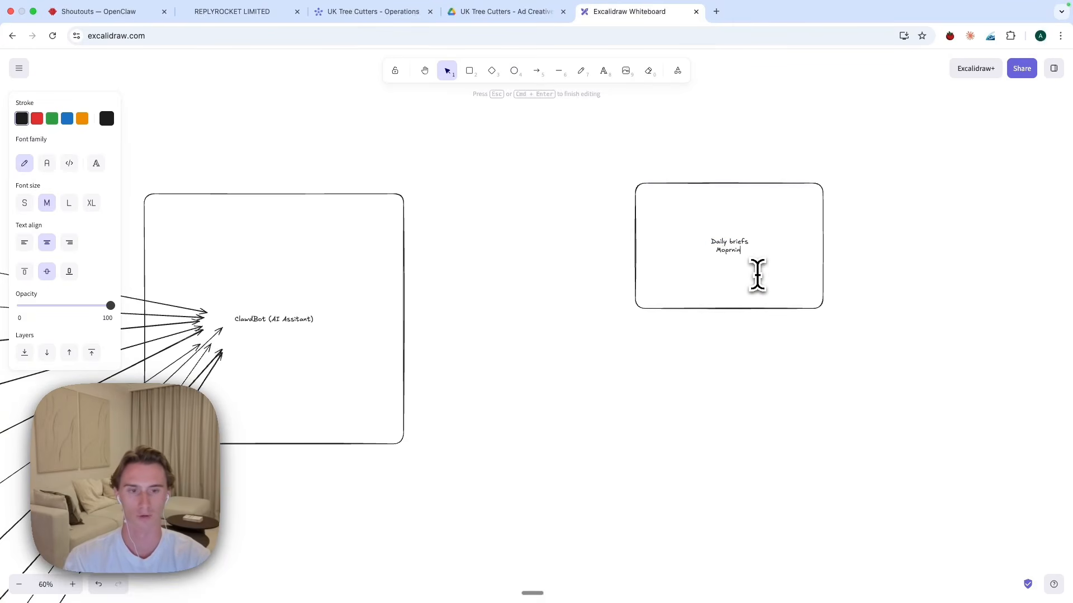
text(oprning /)
key(BackSpace)
key(BackSpace)
key(BackSpace)
key(BackSpace)
key(BackSpace)
key(BackSpace)
key(BackSpace)
key(BackSpace)
text(rning)
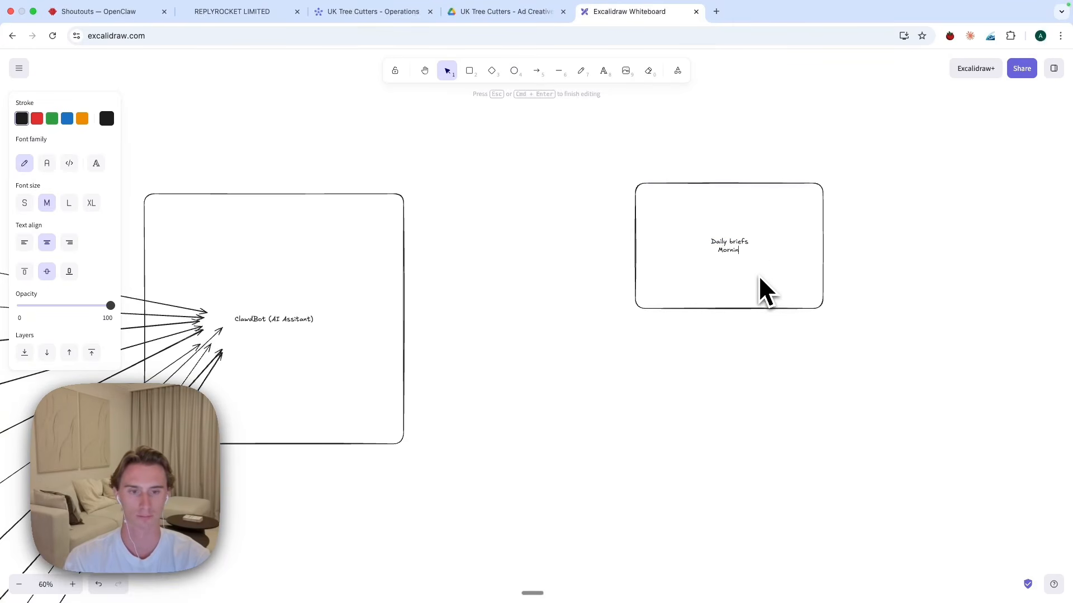
text( / Nig)
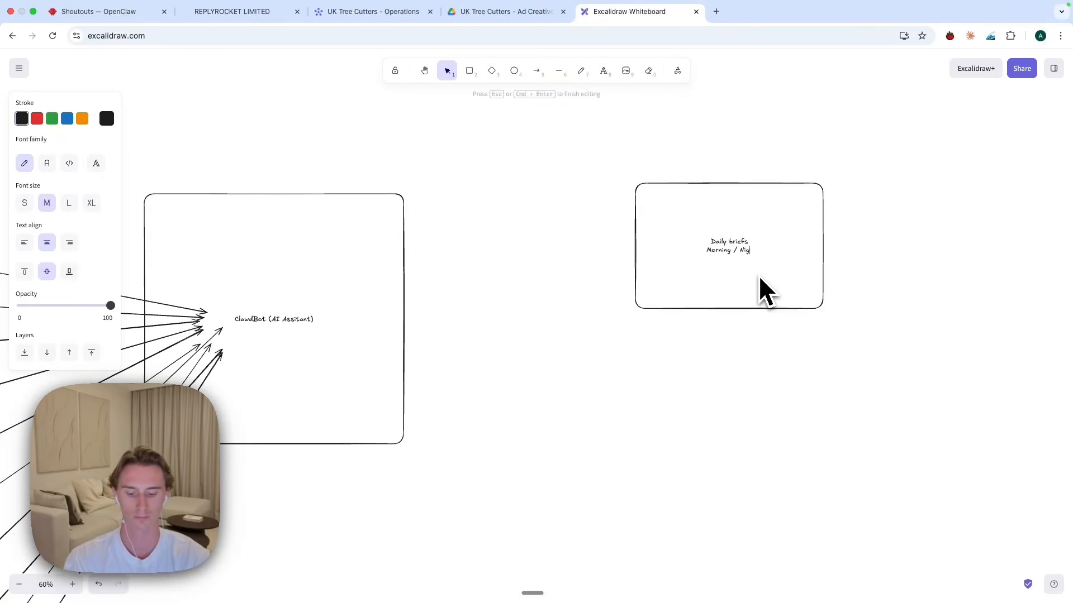
text(ht reports)
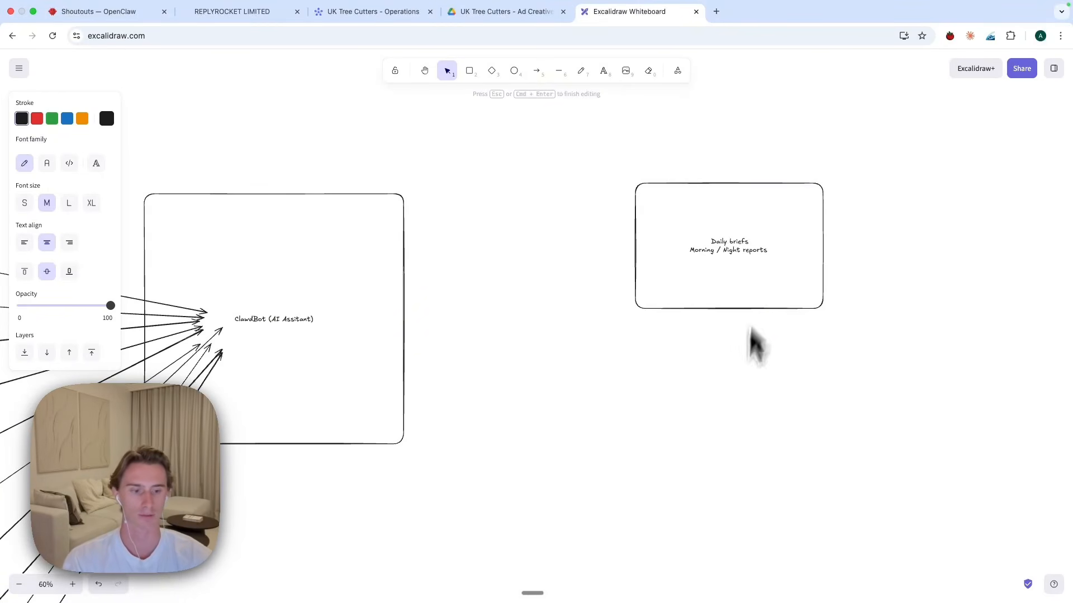
click(730, 438)
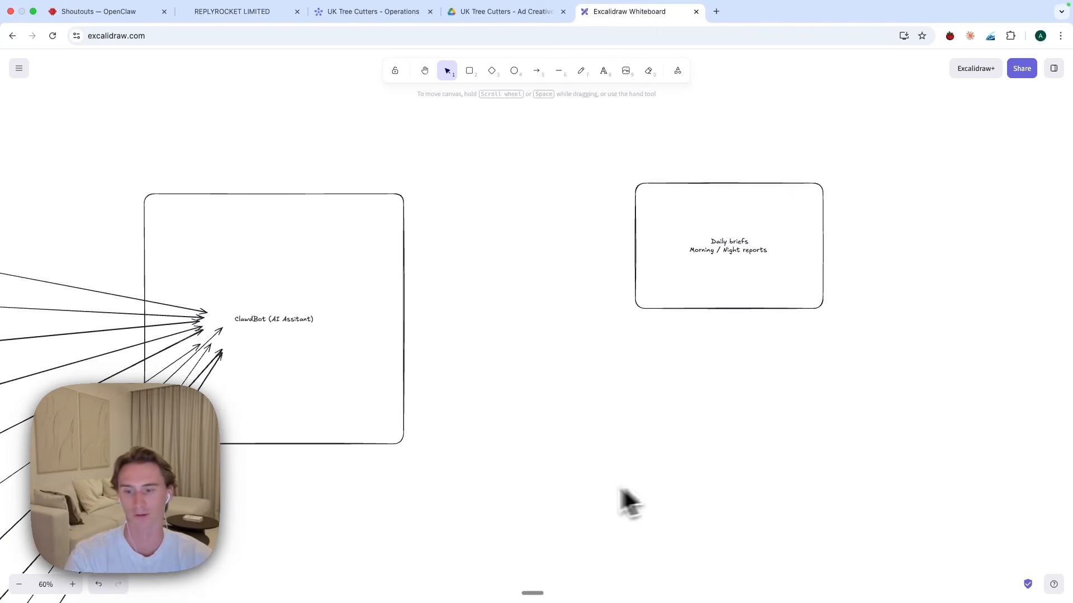
- Review the tool boxes, their arrows into the ClawdBot box and the daily briefs box, with the board zoomed out to 40%
drag(524, 507, 963, 292)
scroll(869, 362, down, 2)
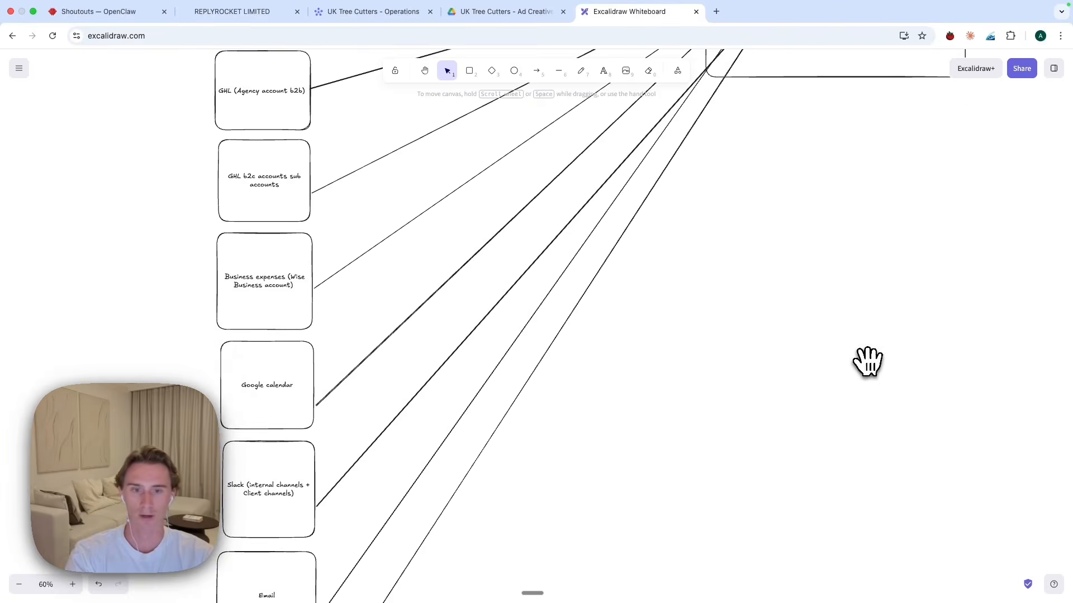
scroll(874, 366, up, 3)
drag(878, 366, 575, 496)
scroll(688, 434, right, 2)
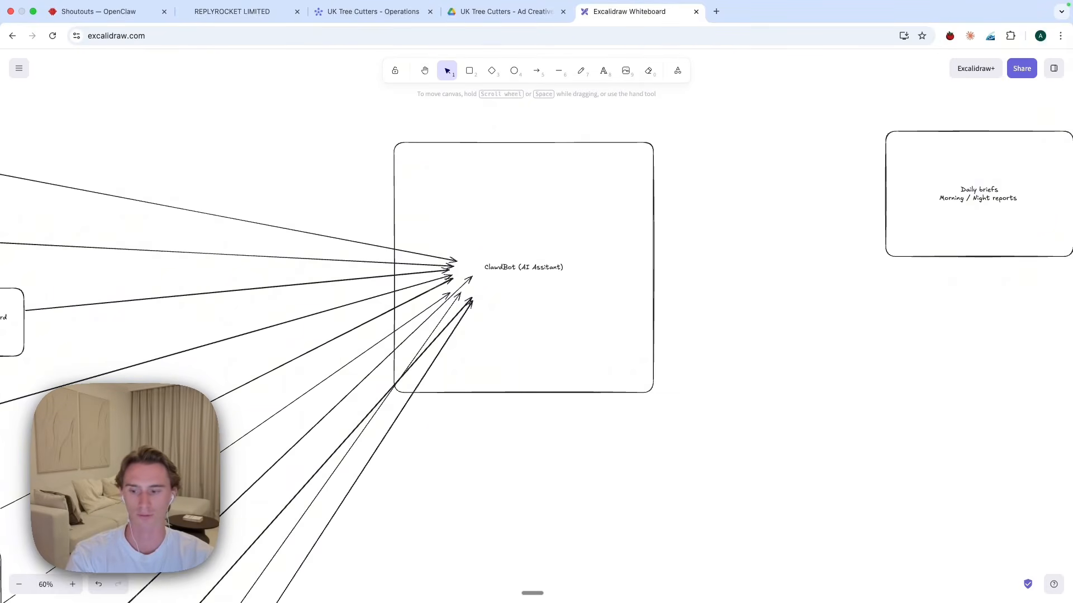
click(19, 584)
click(19, 584)
drag(451, 537, 759, 328)
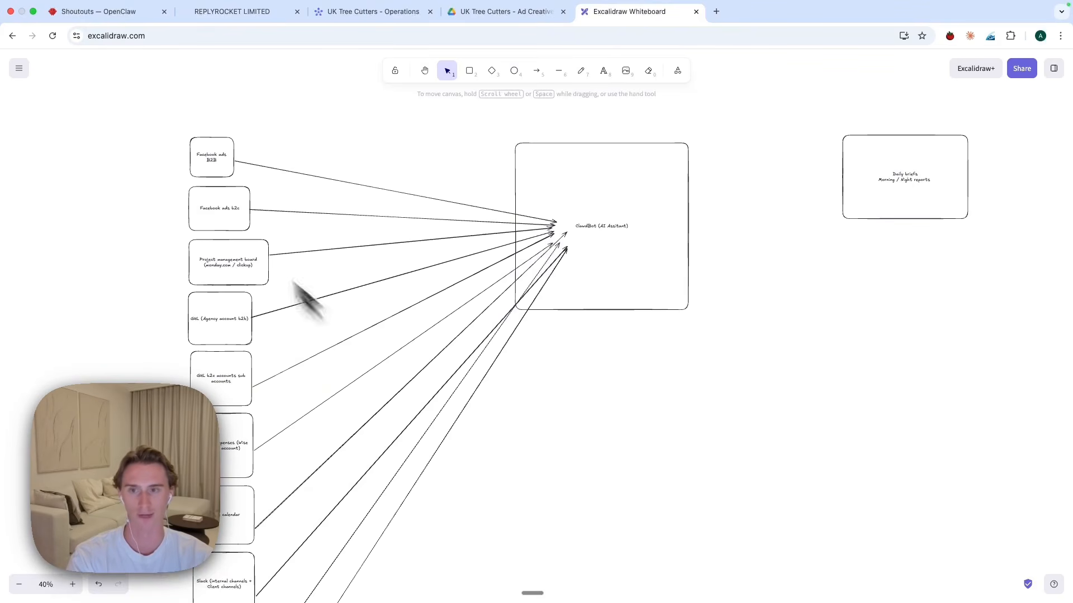
drag(539, 433, 599, 512)
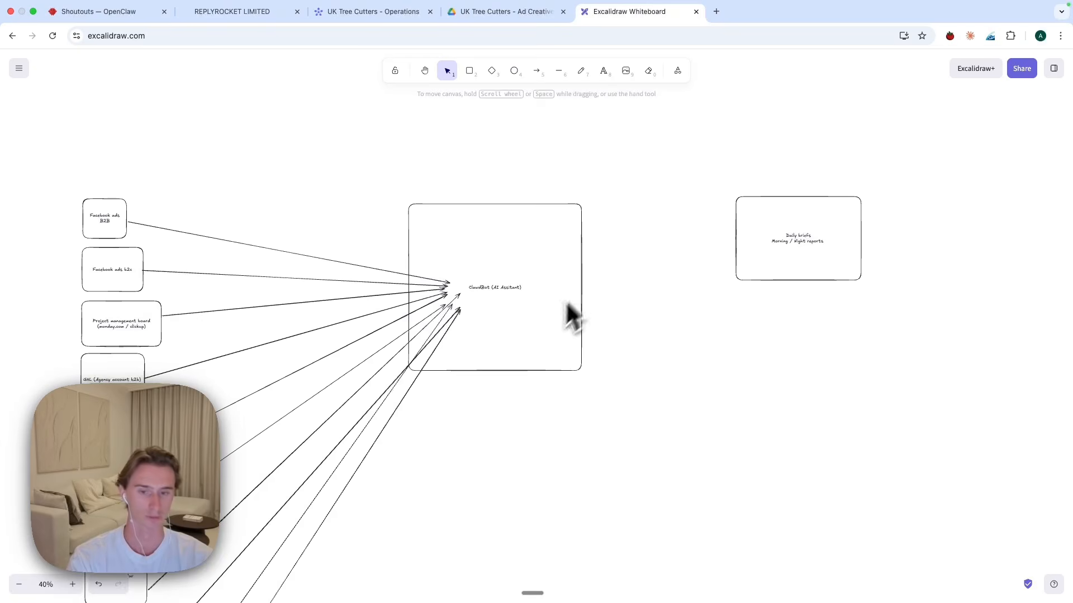
drag(649, 476, 581, 427)
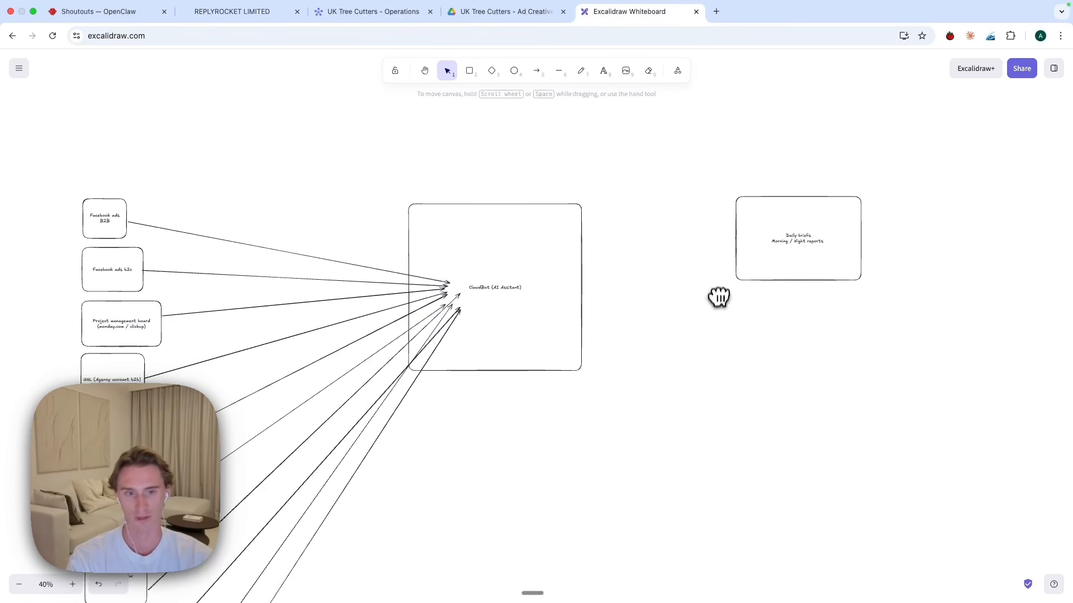
drag(719, 297, 676, 370)
drag(618, 407, 674, 416)
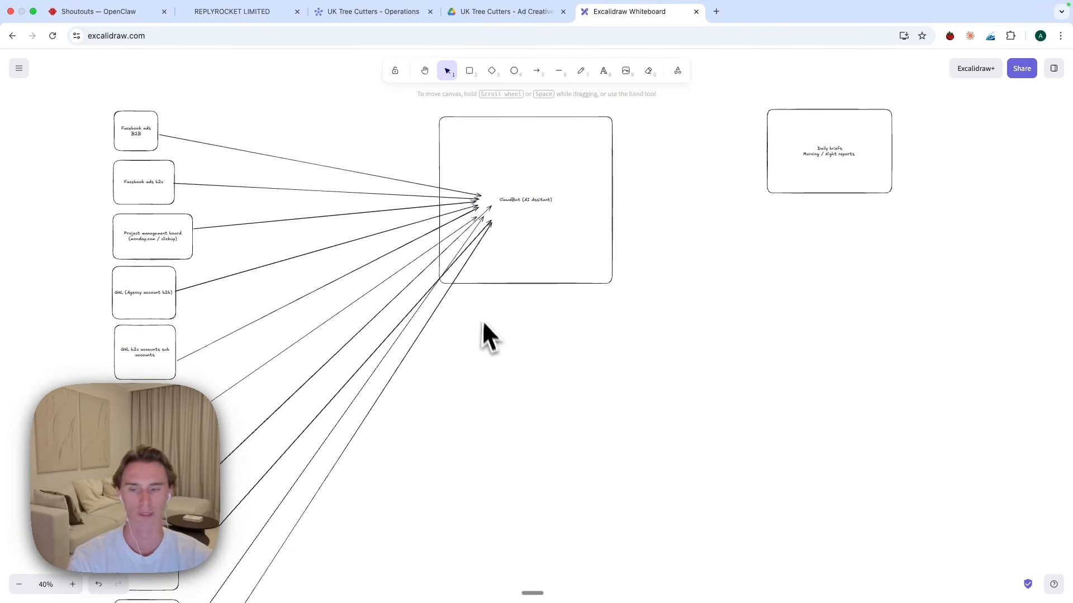
- Draw a box of similar size directly below the daily briefs box and add the text "Urgent notification" inside it
drag(765, 277, 710, 341)
drag(764, 220, 815, 355)
click(469, 71)
double_click(745, 318)
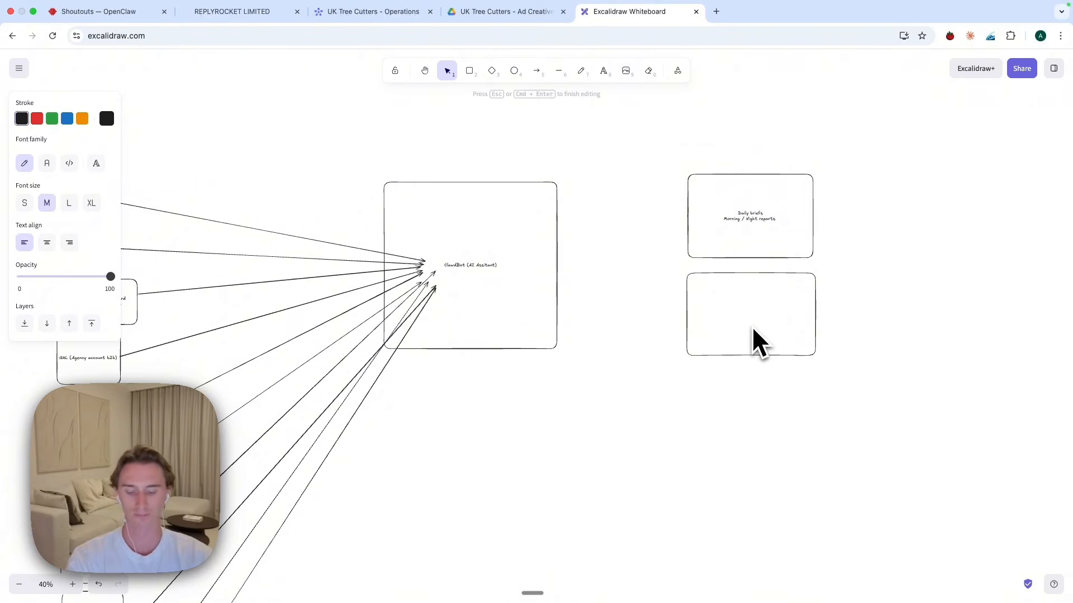
text(Urgent notification)
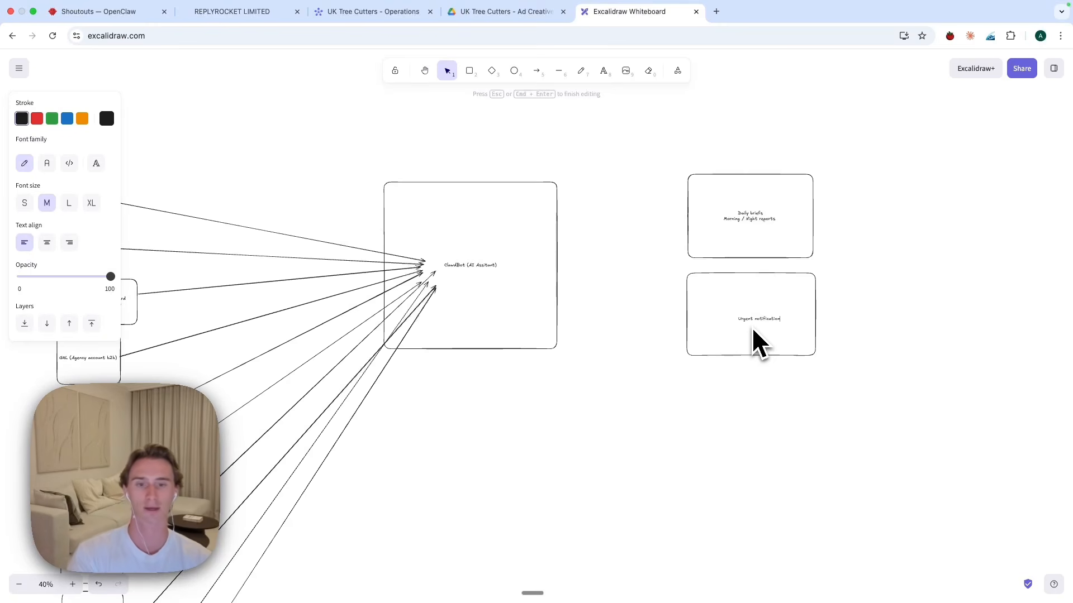
click(668, 441)
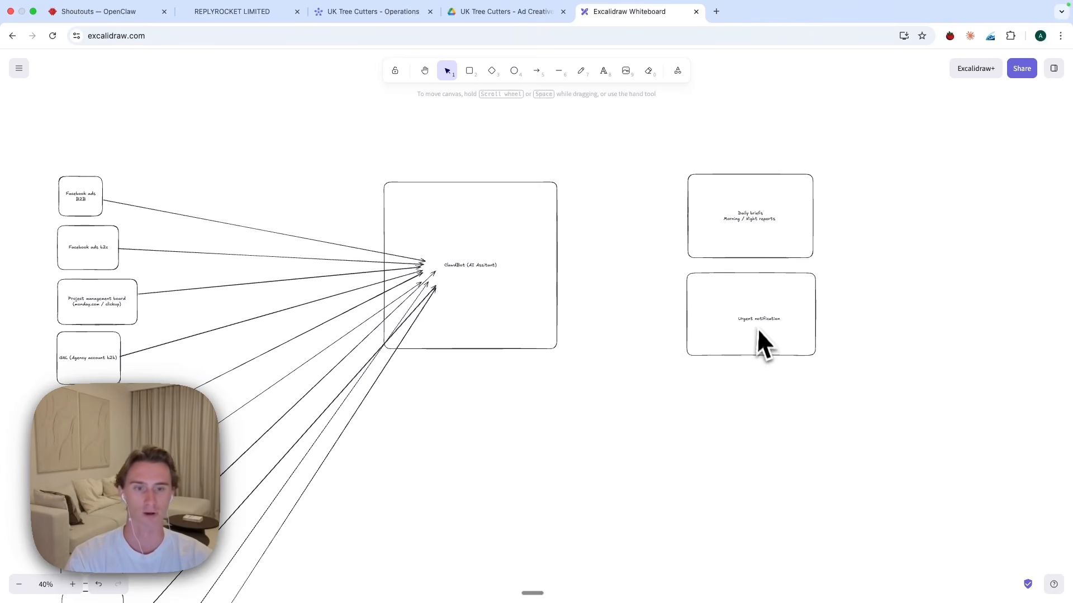
- Move the "Urgent notification" text to the centre of its box
scroll(741, 447, down, 3)
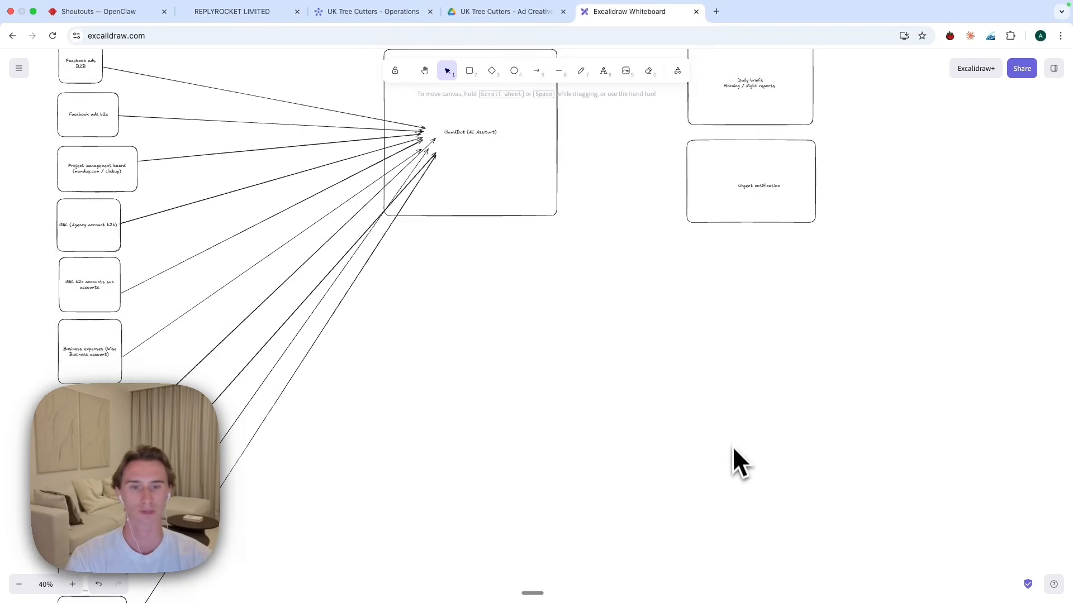
scroll(682, 312, up, 3)
scroll(615, 380, down, 4)
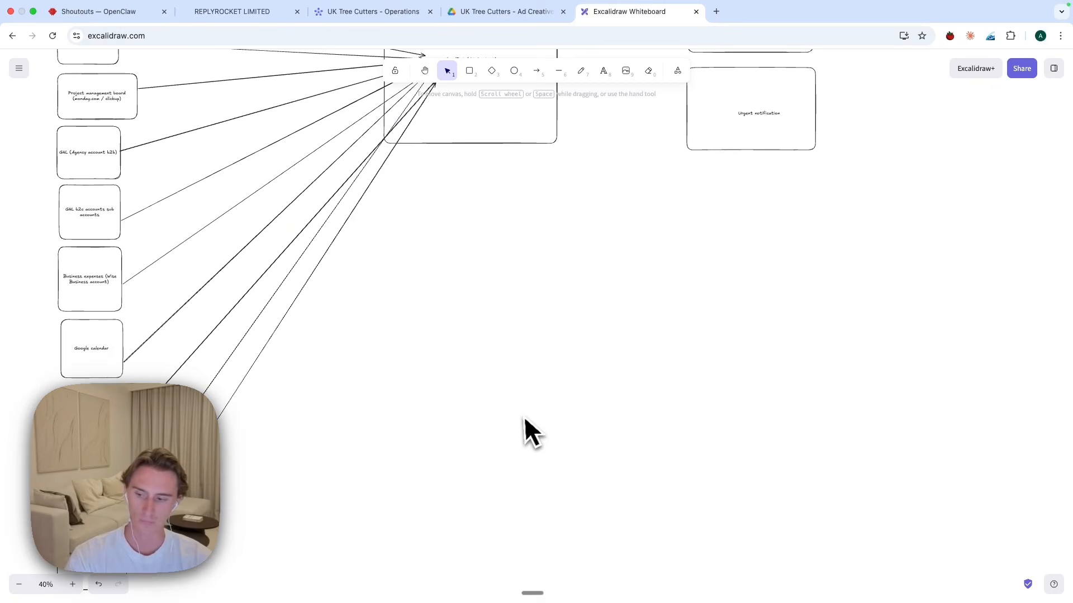
scroll(522, 419, up, 3)
scroll(537, 414, up, 1)
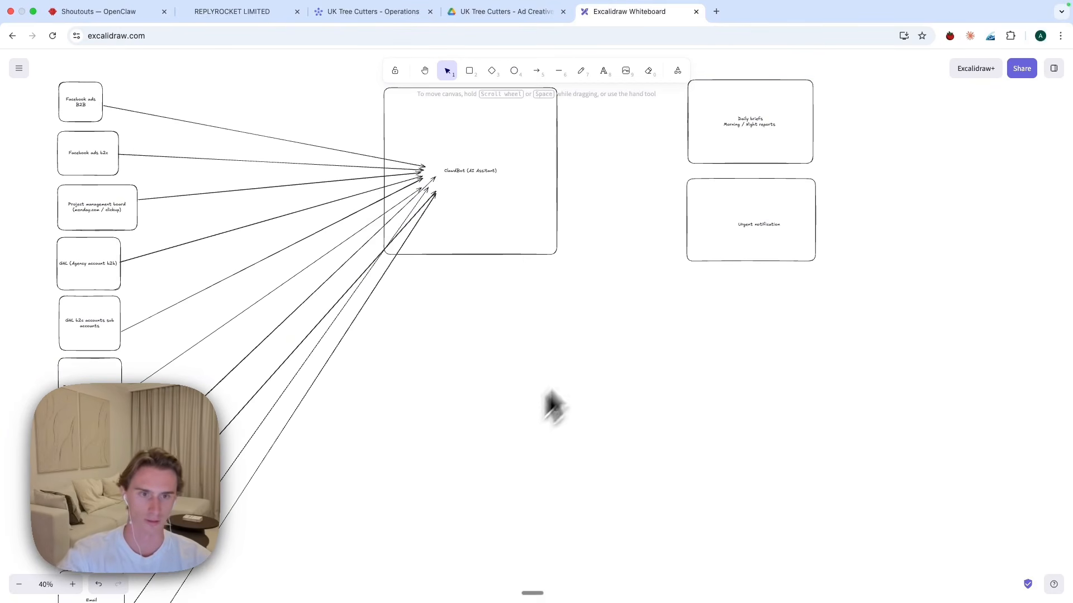
scroll(671, 246, up, 1)
click(769, 223)
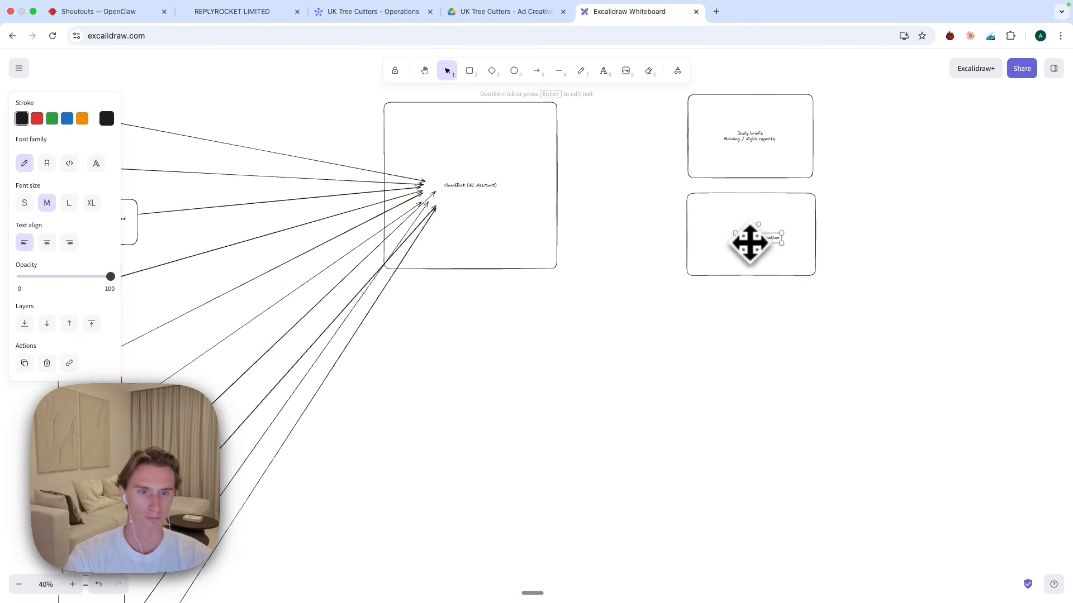
click(698, 313)
scroll(631, 297, down, 5)
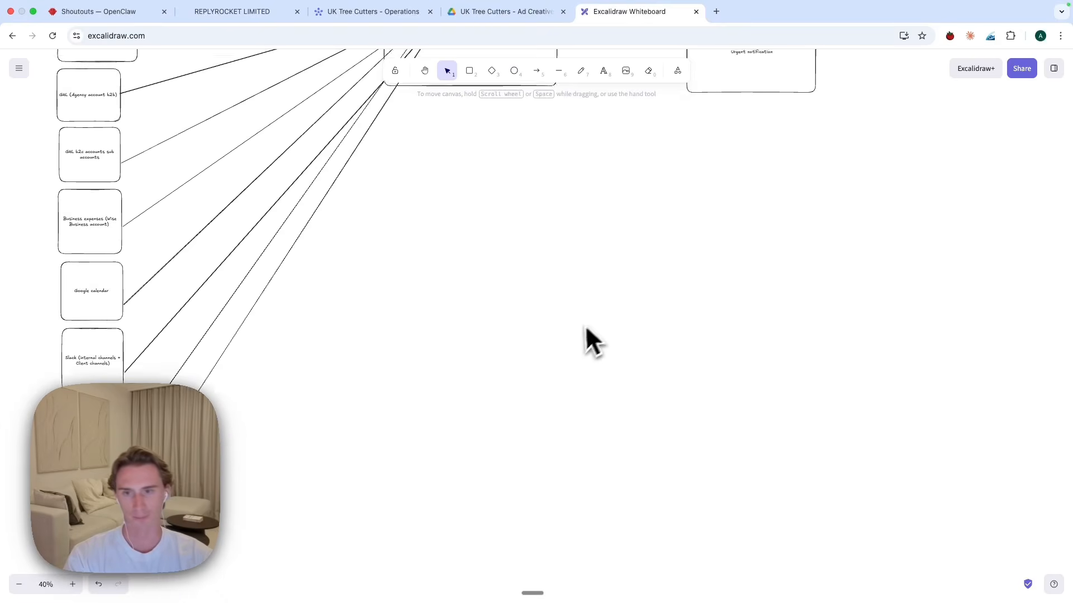
scroll(581, 335, up, 3)
scroll(526, 326, down, 3)
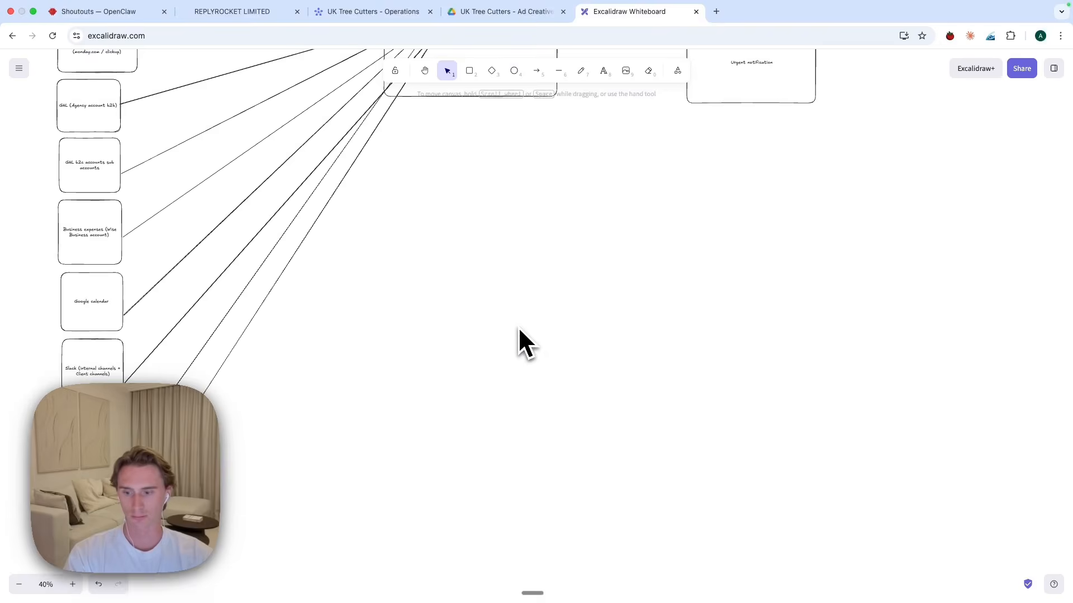
scroll(519, 329, up, 4)
scroll(460, 412, down, 4)
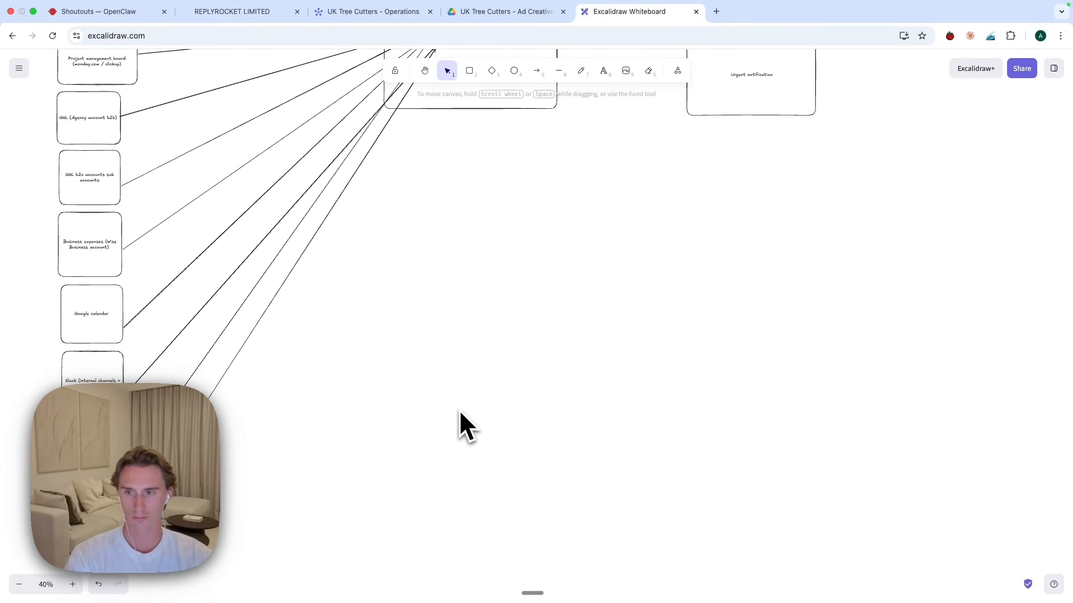
scroll(459, 410, up, 2)
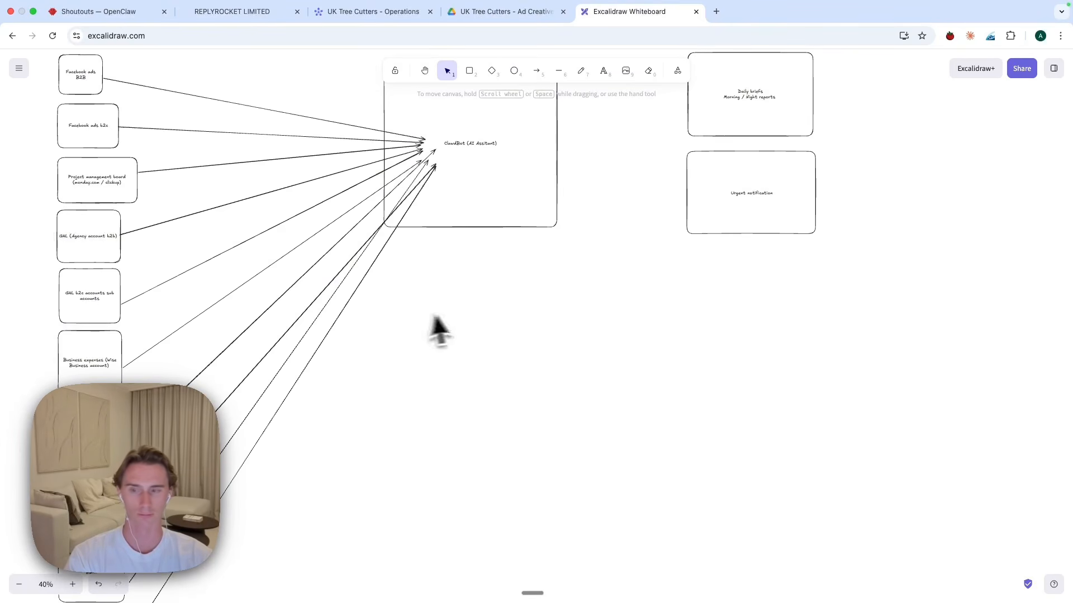
scroll(440, 332, left, 2)
scroll(440, 332, up, 1)
mouse_move(662, 408)
mouse_down()
mouse_move(586, 354)
mouse_move(629, 330)
mouse_up()
drag(551, 343, 461, 324)
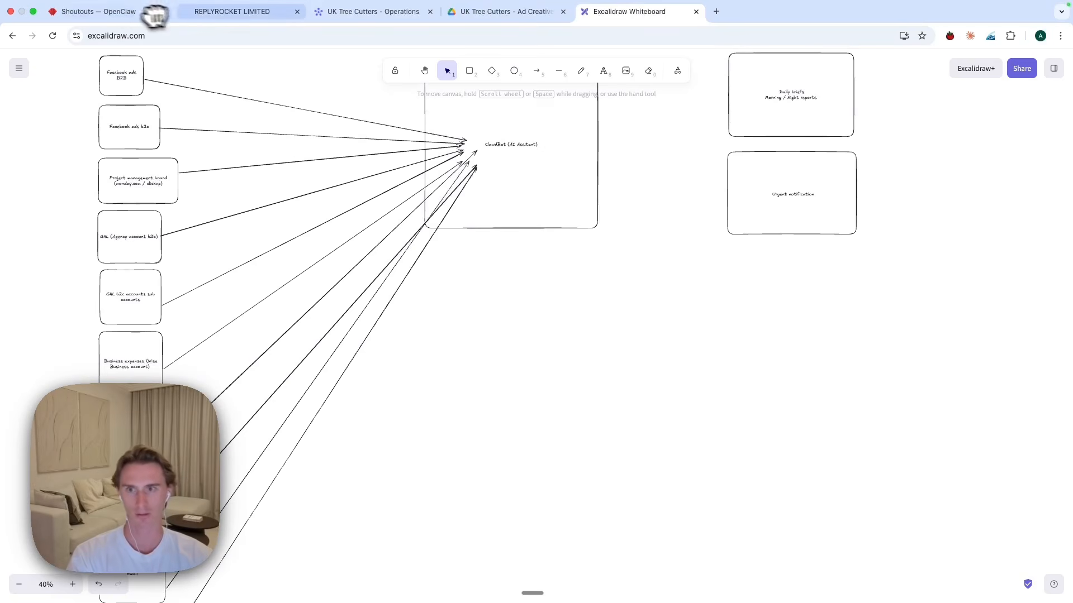
- Preview ad-tree-removal.png in the UK Tree Cutters ad creatives folder on Google Drive, and close the preview
double_click(336, 340)
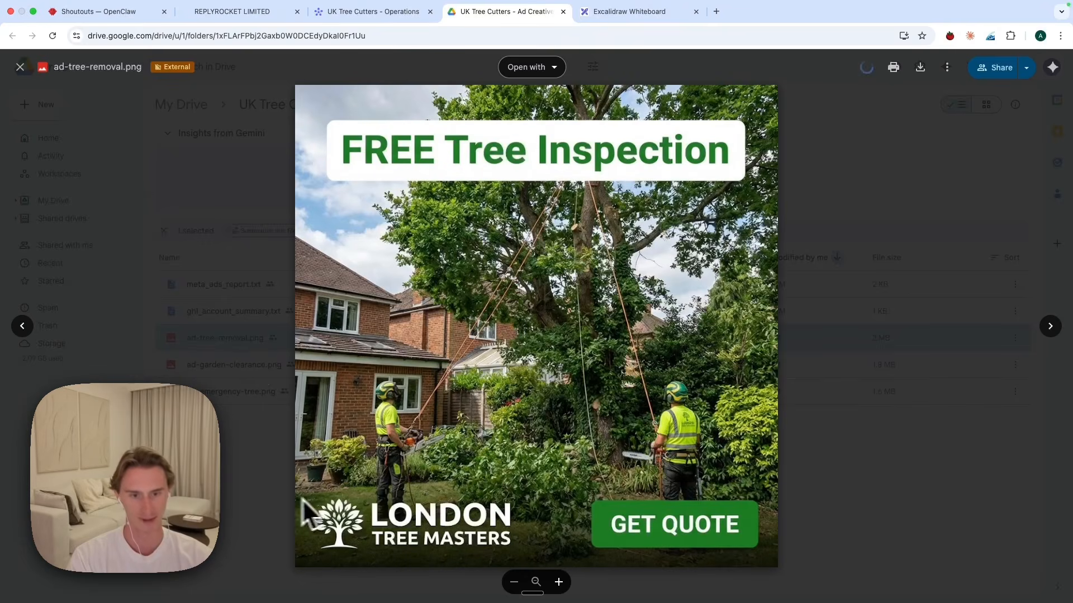
click(840, 210)
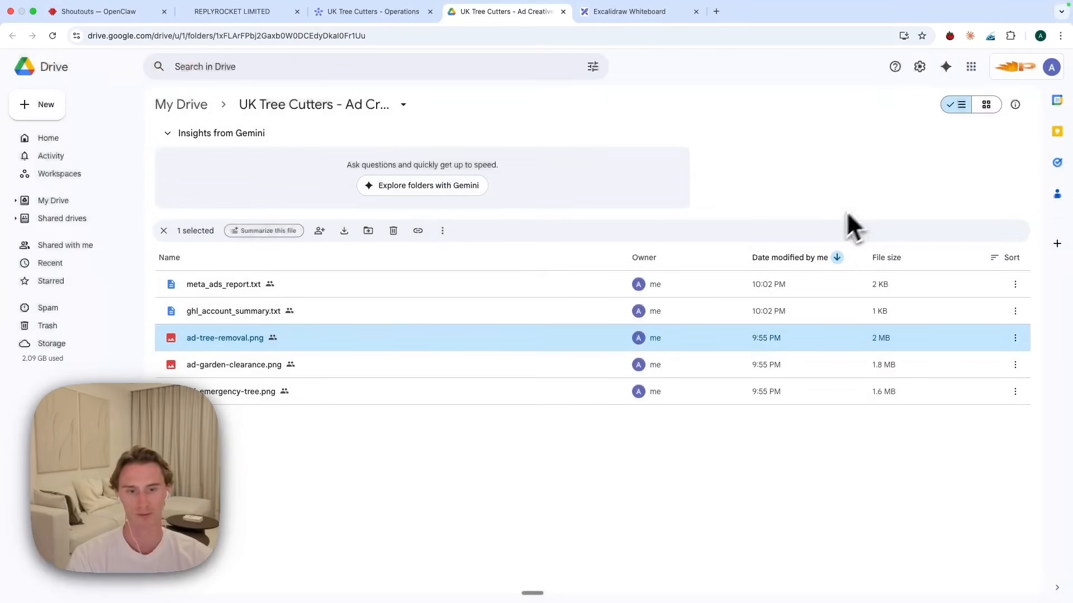
double_click(414, 339)
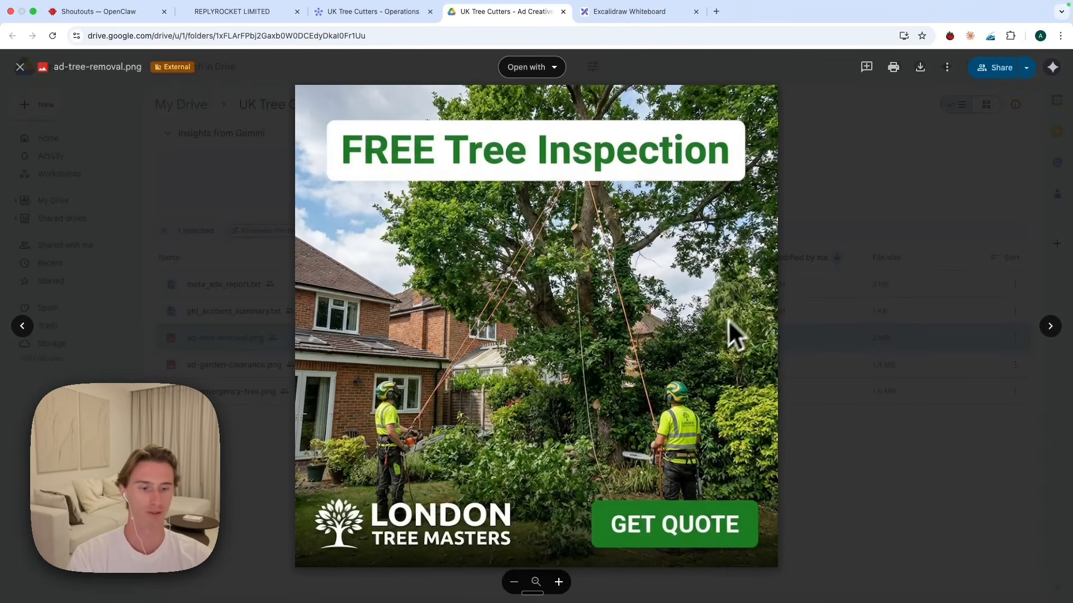
click(834, 194)
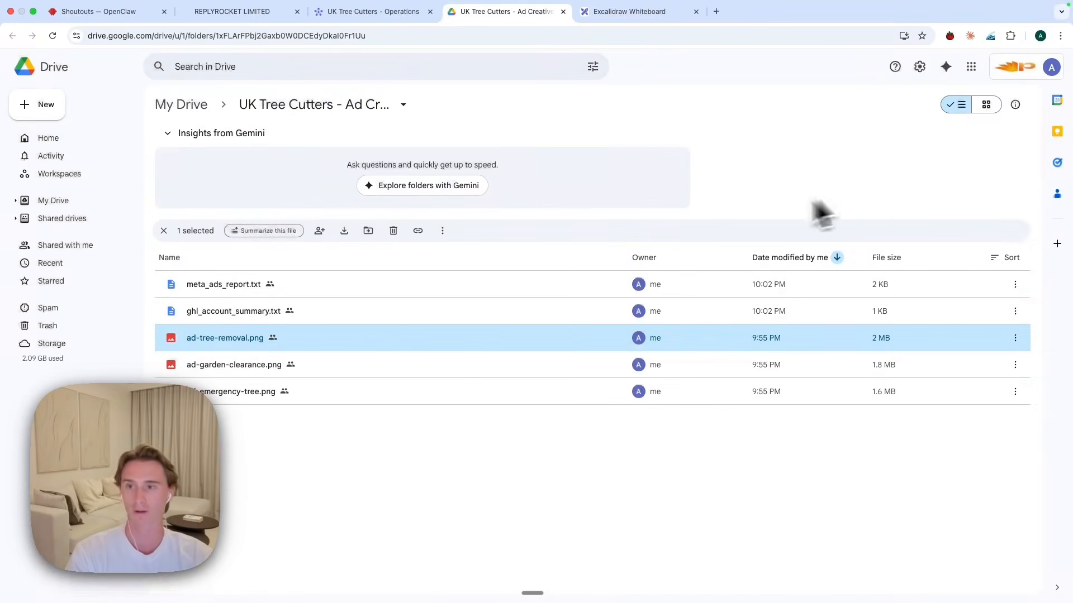
- Switch to the assistant bot's chat in Telegram and read the calendar section of the morning briefing message
key(ctrl+Left)
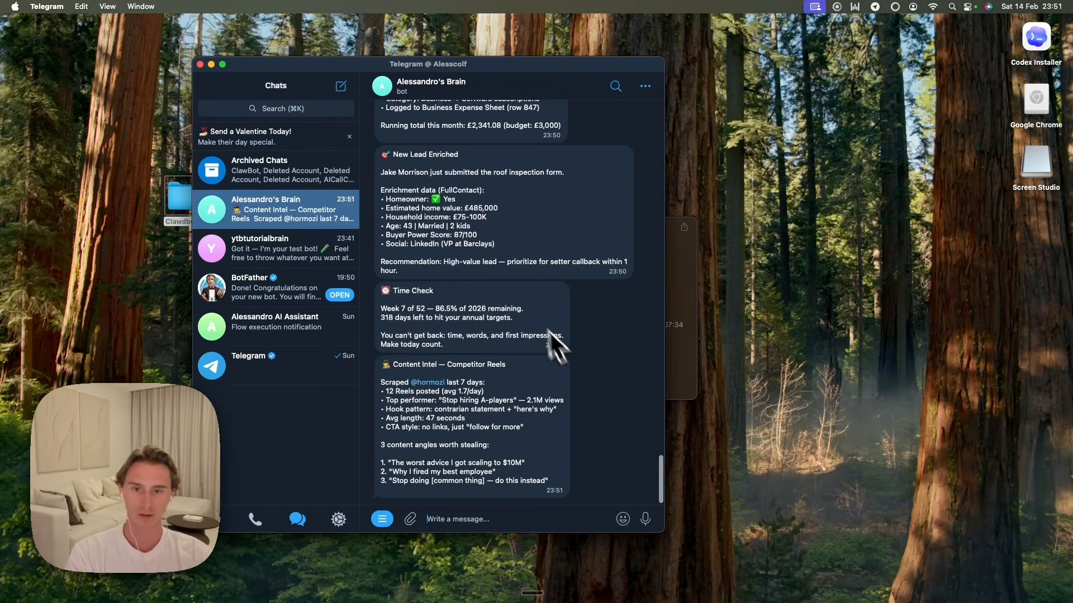
scroll(522, 312, up, 5)
scroll(518, 274, up, 8)
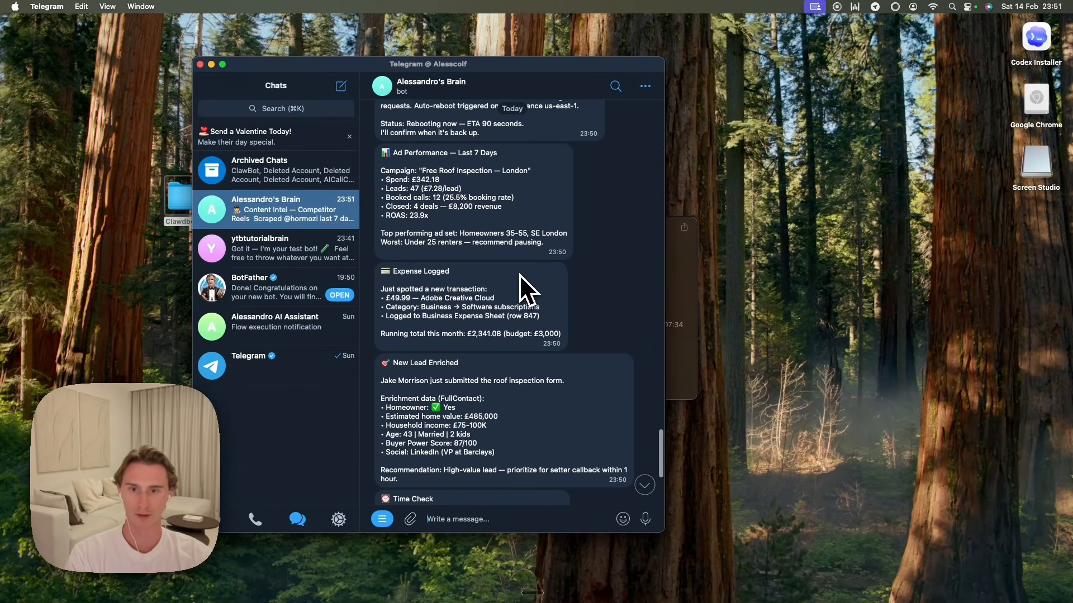
scroll(519, 274, up, 1)
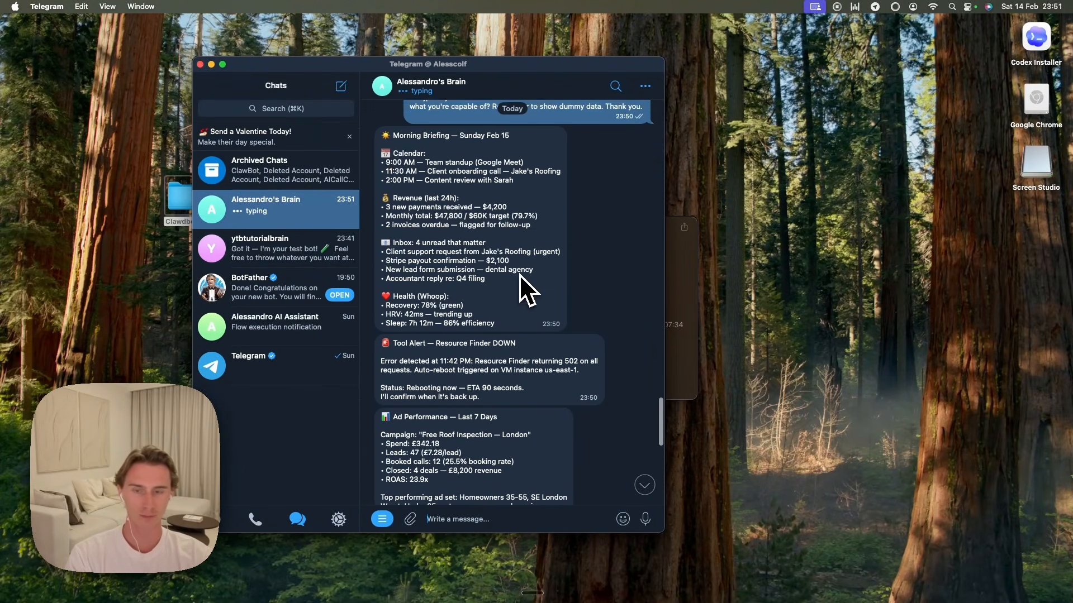
scroll(519, 274, down, 1)
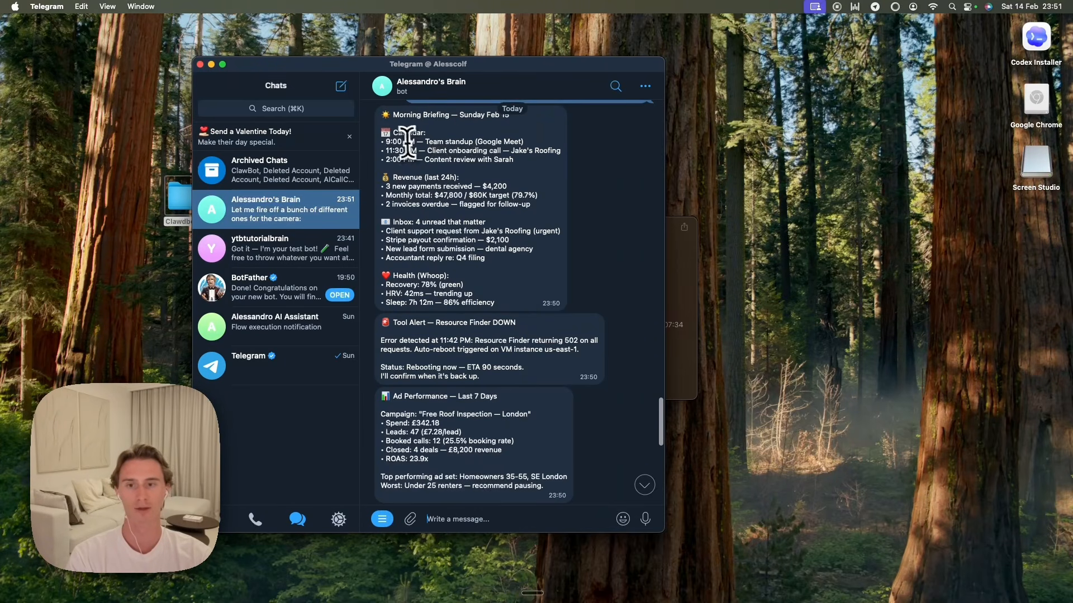
drag(385, 135, 531, 163)
click(531, 165)
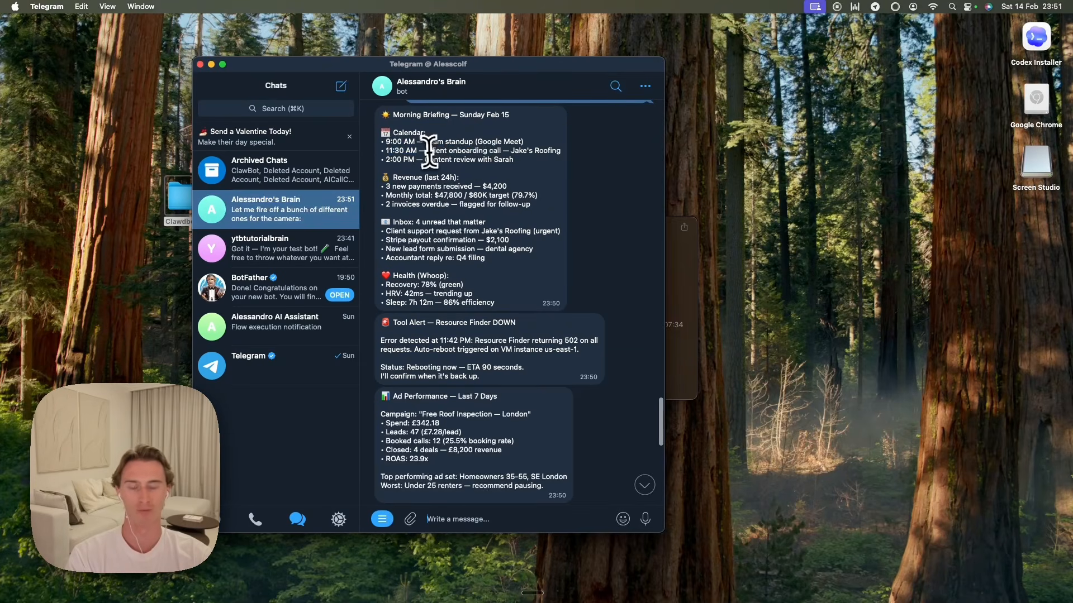
- Read the revenue and inbox sections of the morning briefing in the bot chat
scroll(439, 159, down, 1)
drag(393, 163, 460, 164)
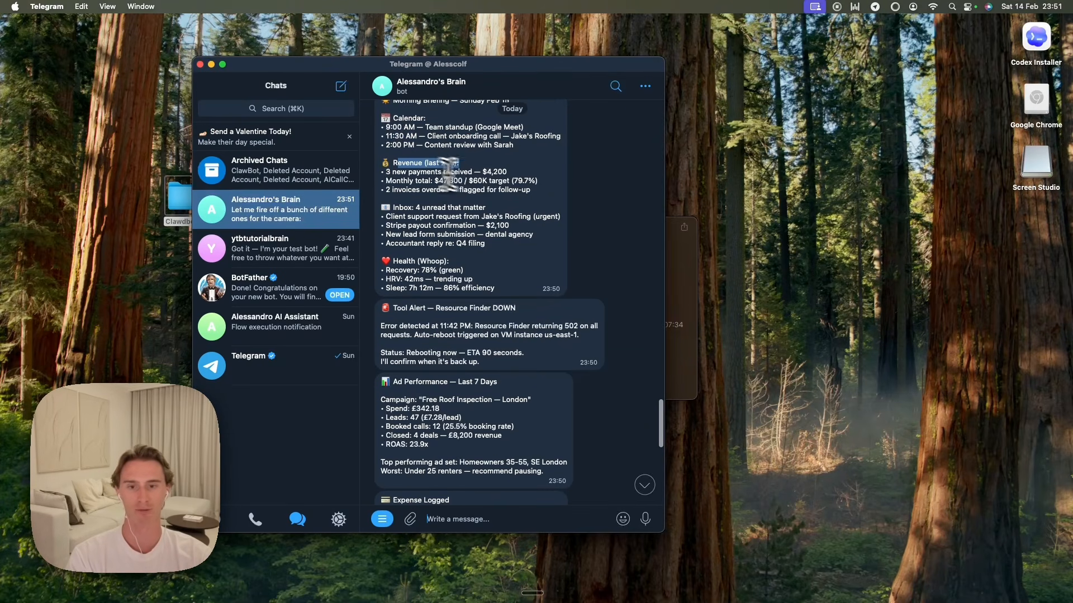
scroll(462, 198, down, 1)
drag(393, 194, 508, 193)
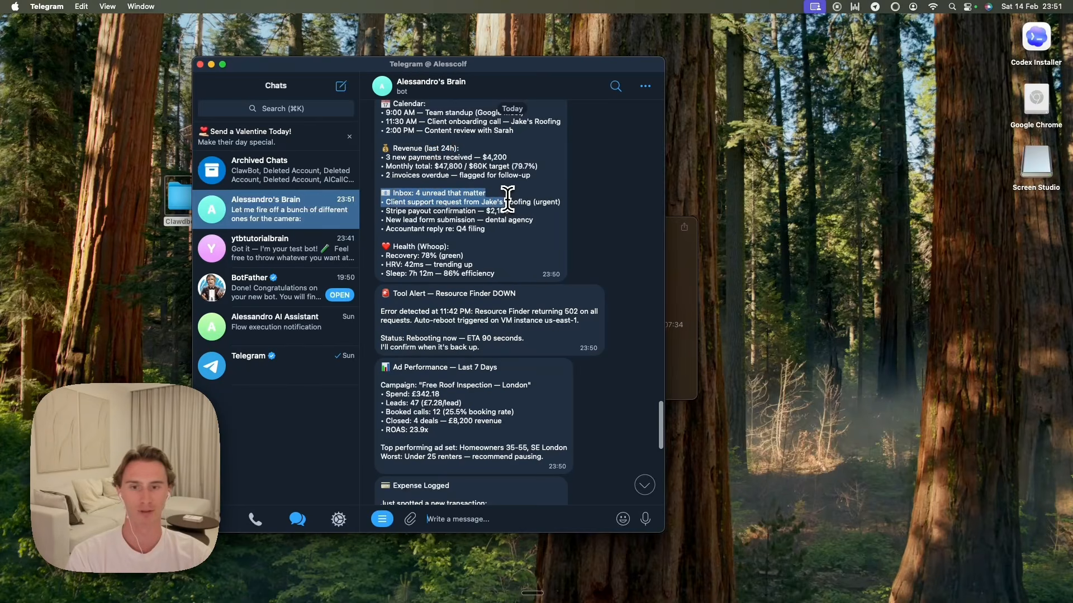
click(496, 239)
drag(507, 232, 407, 205)
click(507, 235)
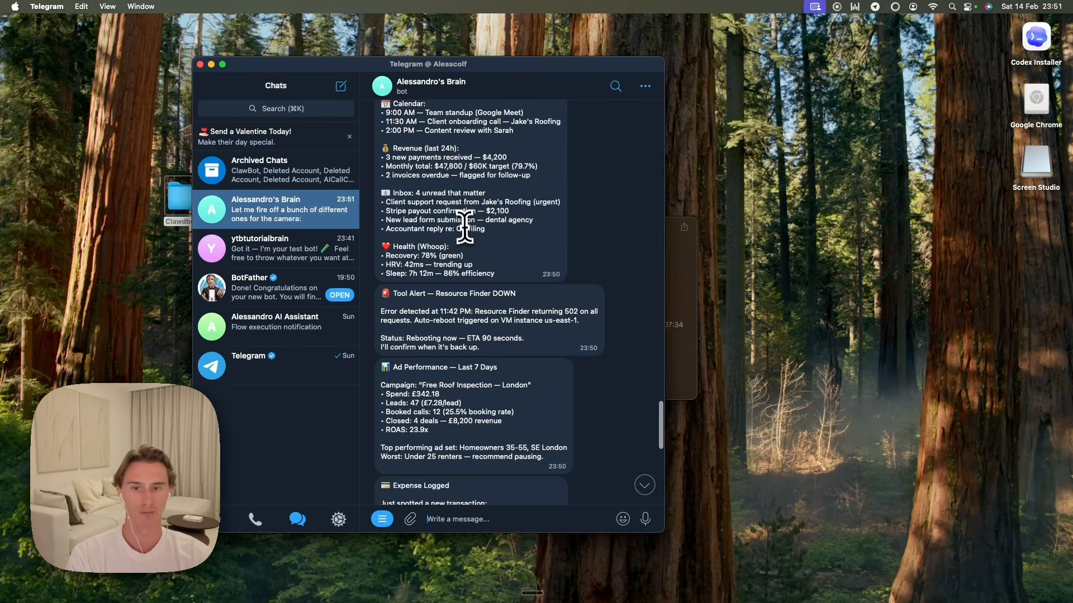
- Read the Health (Whoop) section of the morning briefing and return to the start of that message
scroll(465, 239, down, 1)
scroll(437, 240, down, 1)
drag(392, 217, 501, 228)
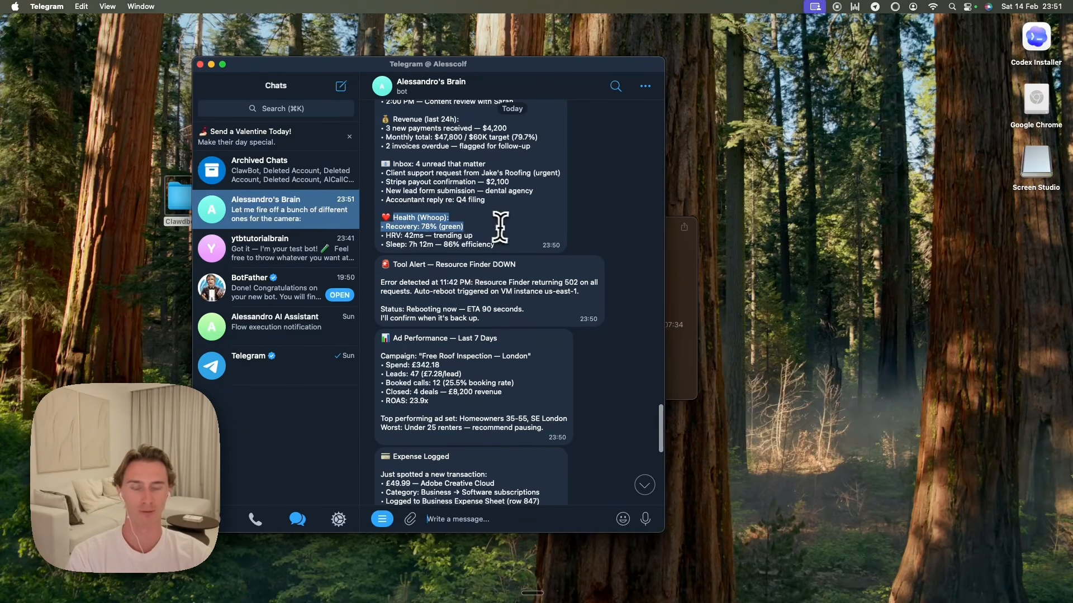
click(503, 234)
scroll(500, 229, up, 1)
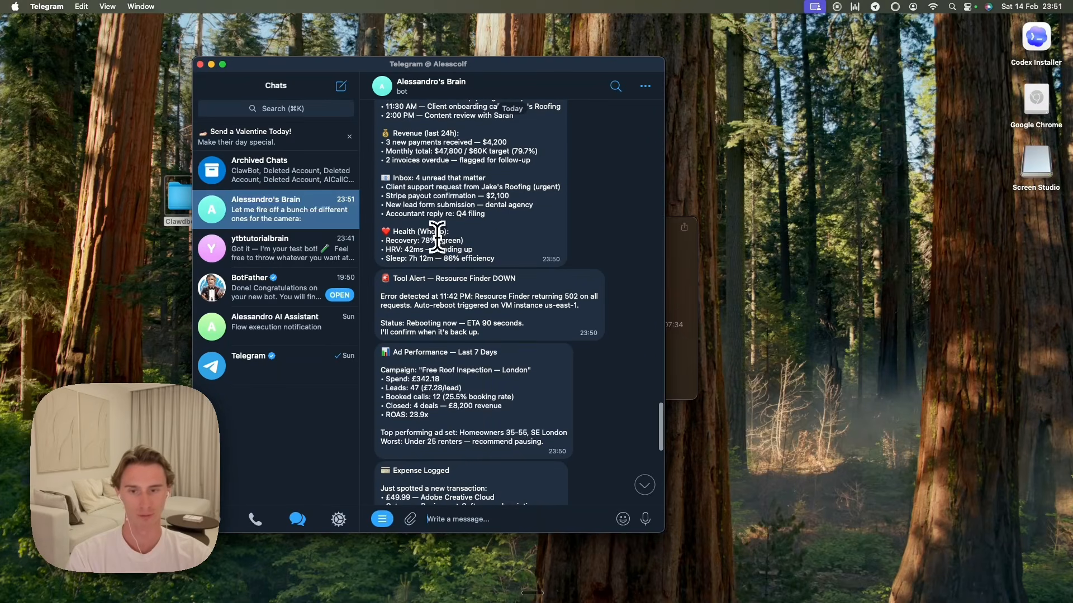
drag(438, 241, 505, 242)
click(505, 242)
scroll(503, 240, up, 3)
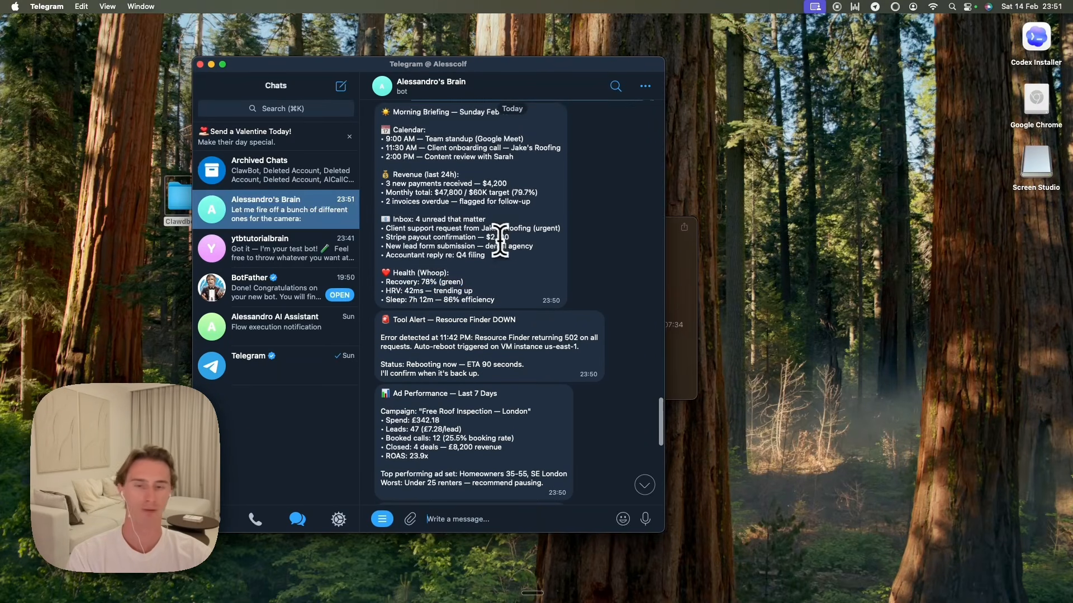
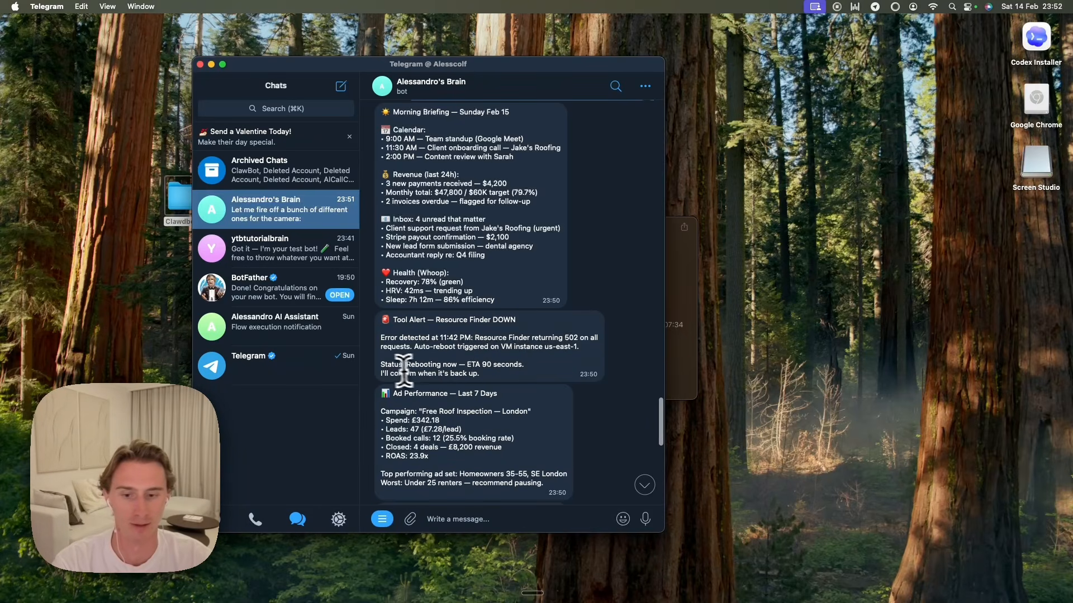
- Examine the bot's tool alert about Resource Finder and its ad performance report for the last 7 days
drag(406, 364, 475, 366)
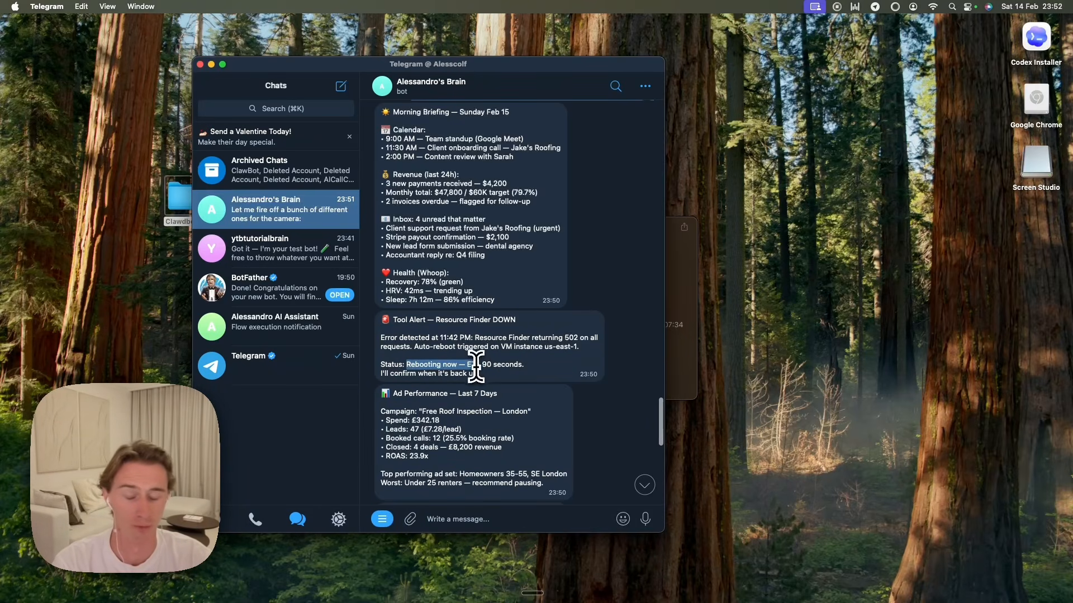
click(474, 366)
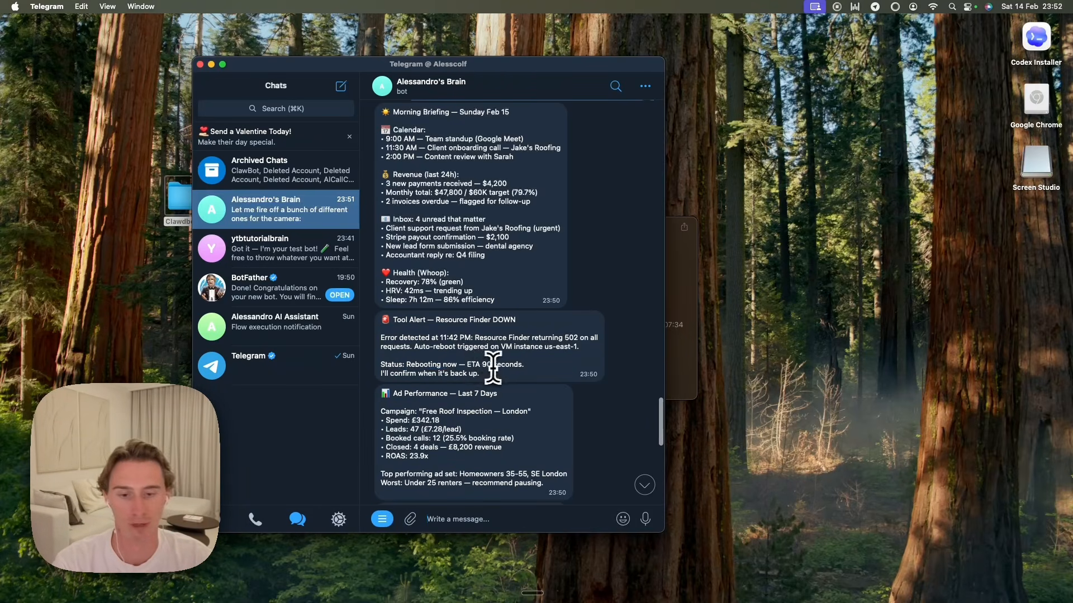
scroll(503, 371, down, 3)
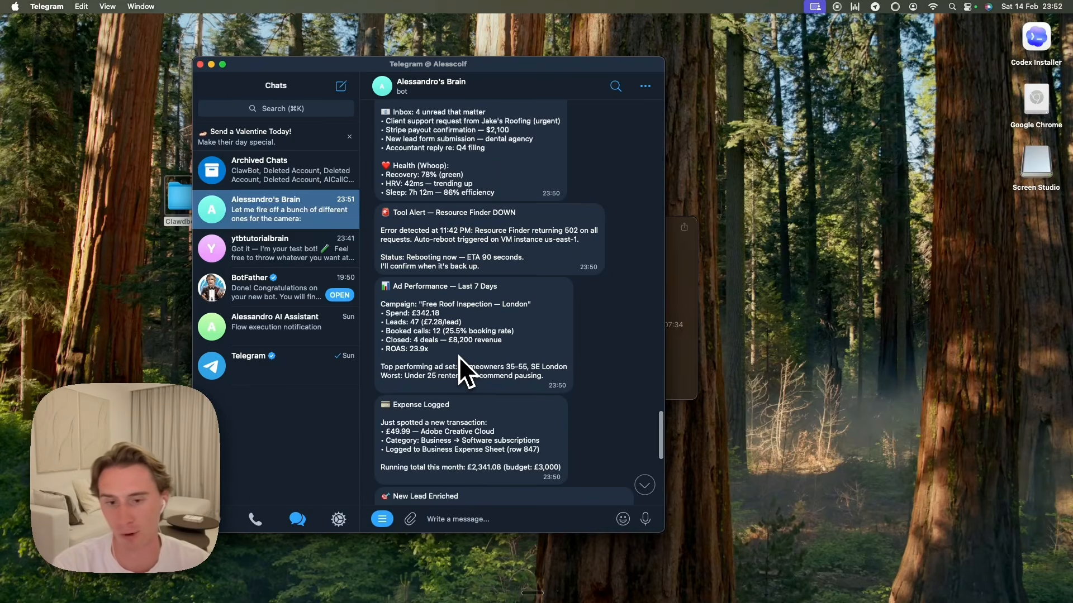
scroll(417, 297, down, 1)
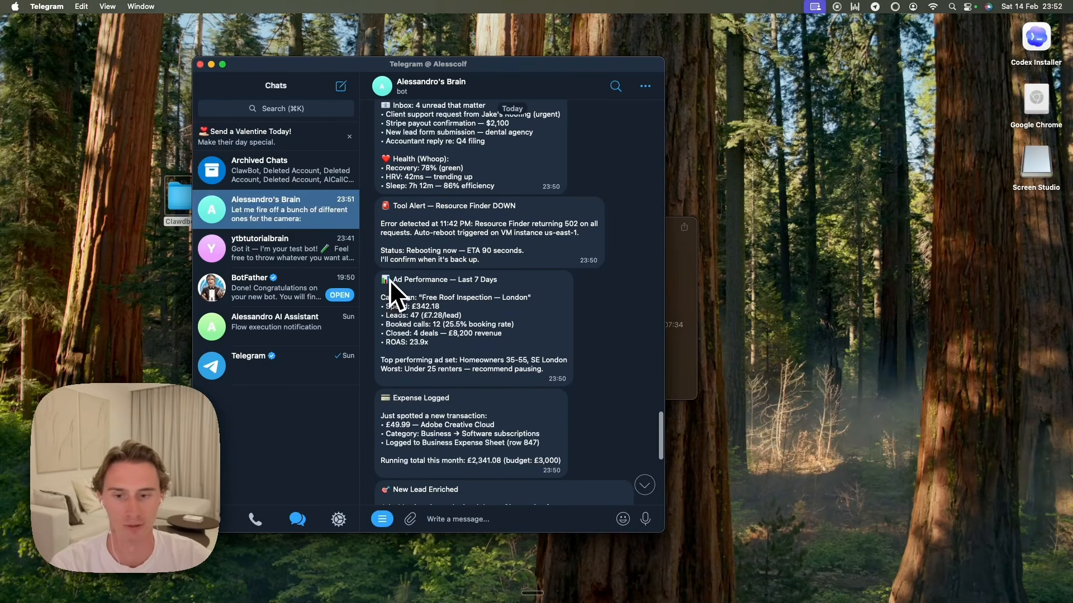
scroll(451, 324, down, 1)
scroll(444, 347, down, 3)
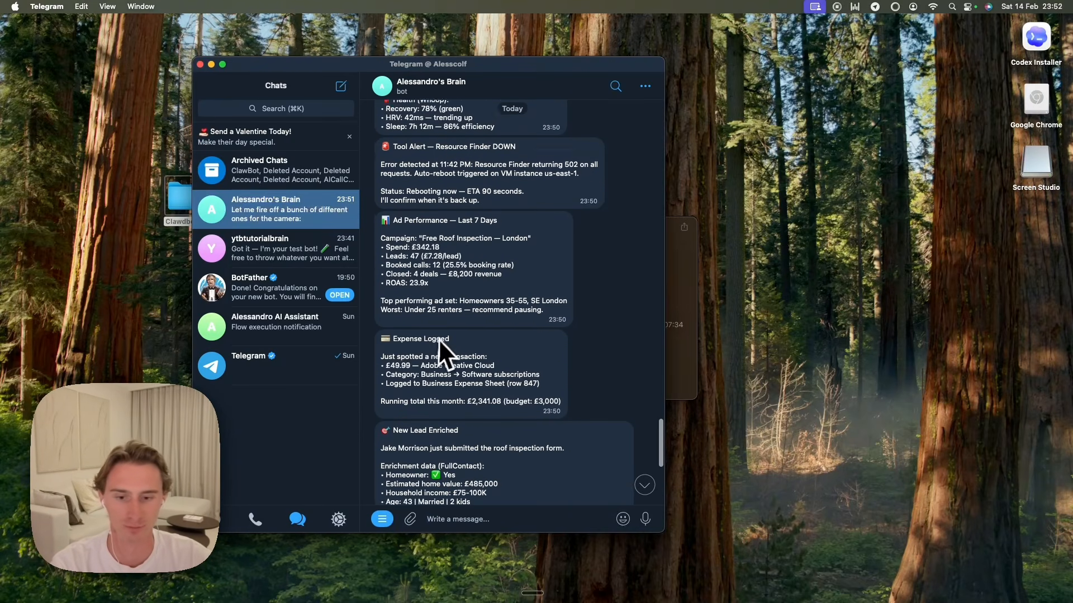
- Read the bot's expense, lead enrichment and time check messages down to the end of the chat
scroll(444, 346, down, 3)
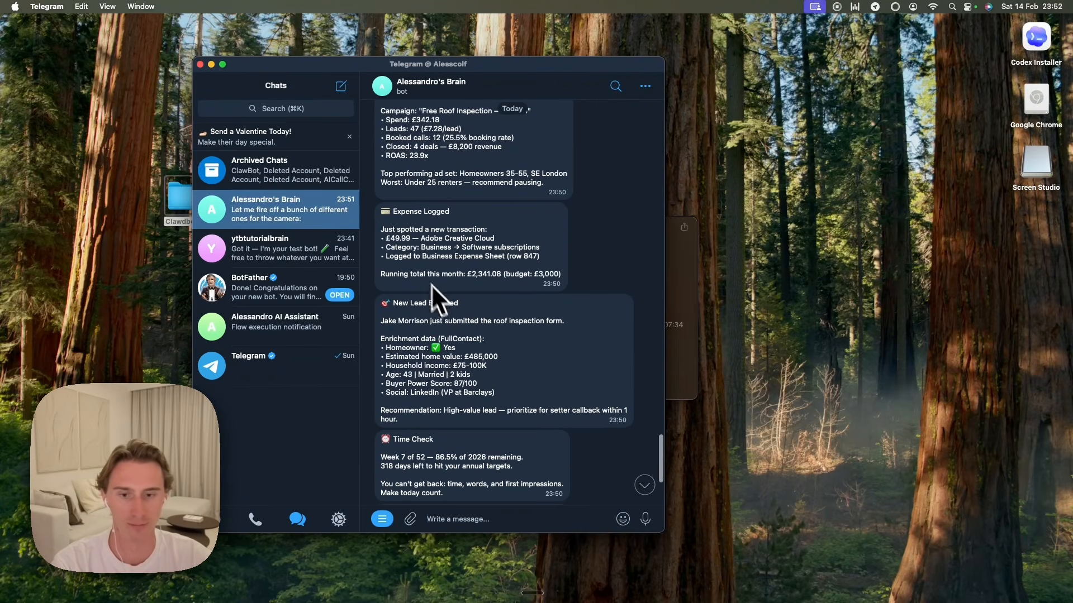
scroll(449, 290, down, 2)
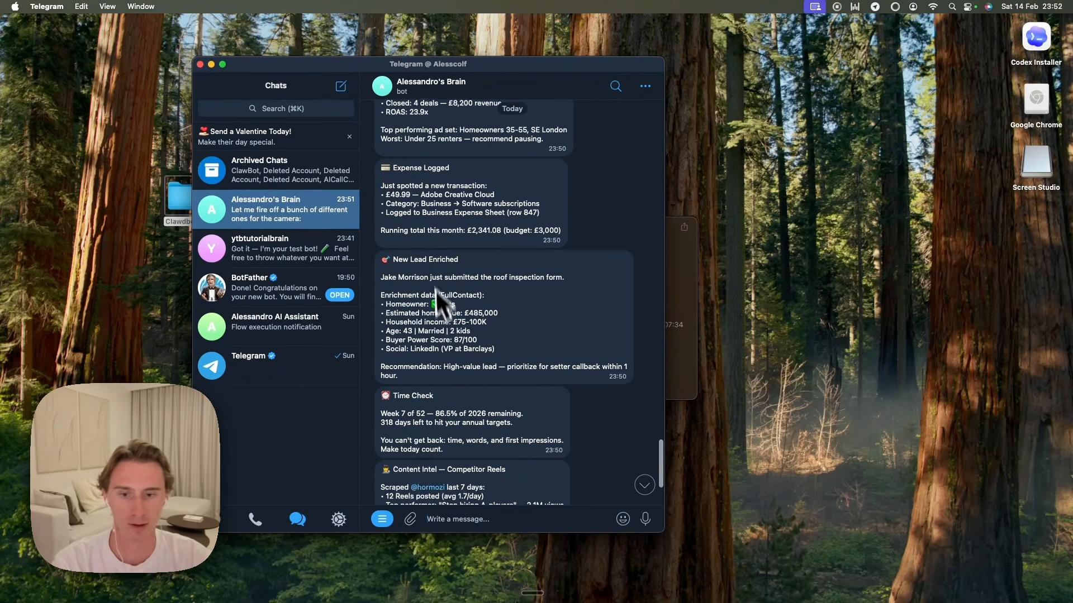
scroll(486, 284, down, 2)
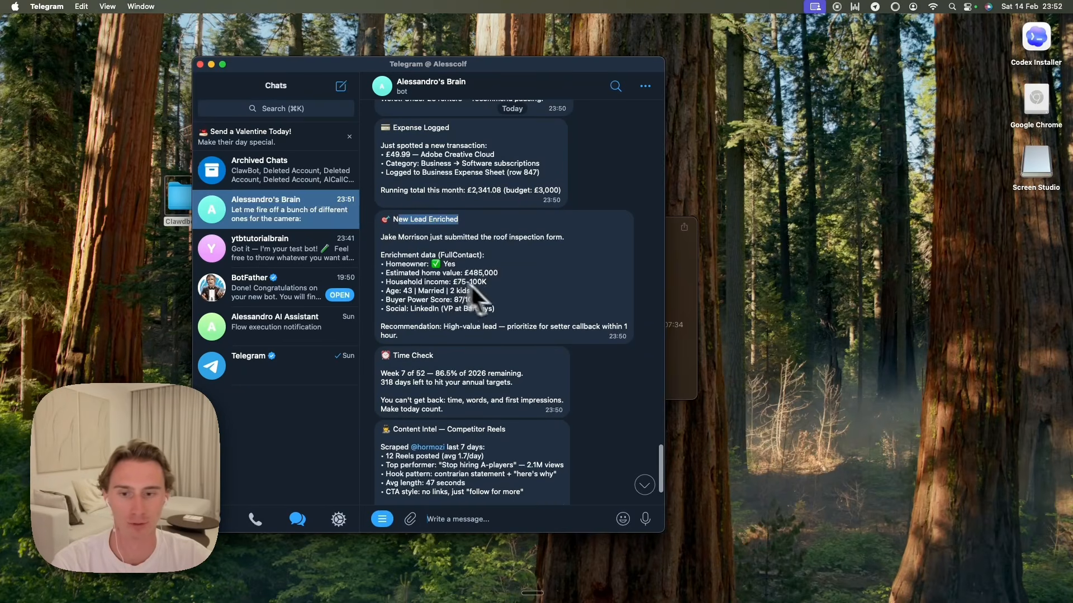
scroll(452, 299, down, 5)
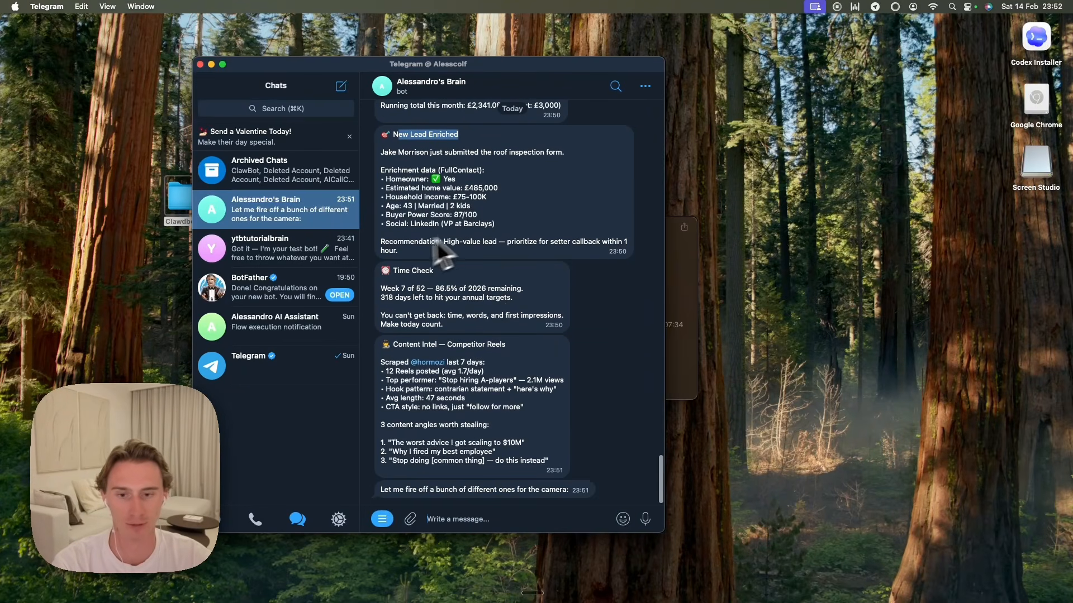
drag(411, 271, 426, 299)
click(481, 305)
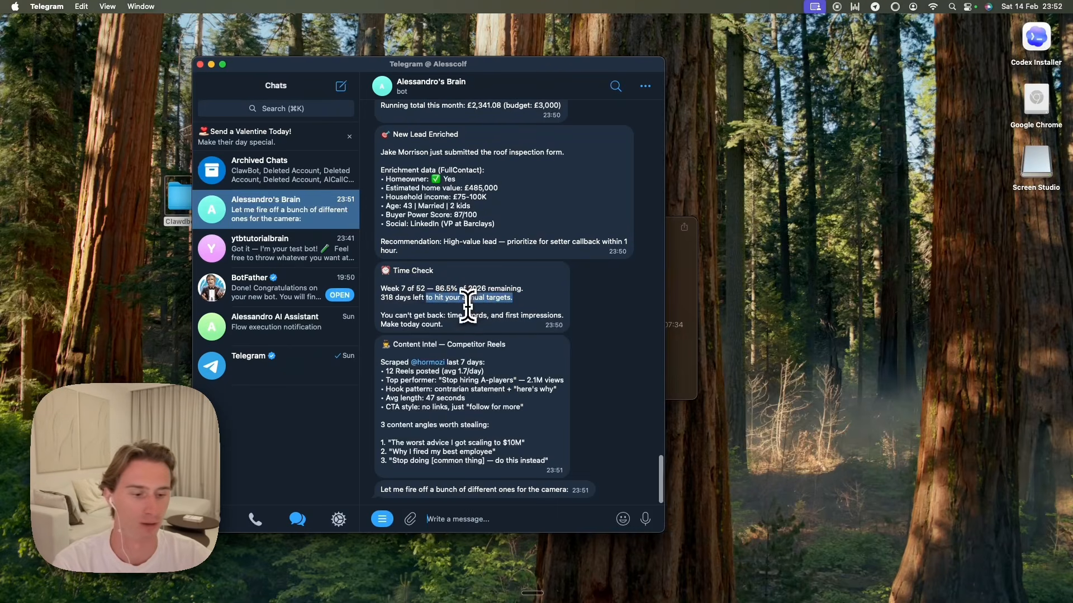
- Read the Content Intel message about competitor reels and look back over the time check, lead and expense messages
click(539, 301)
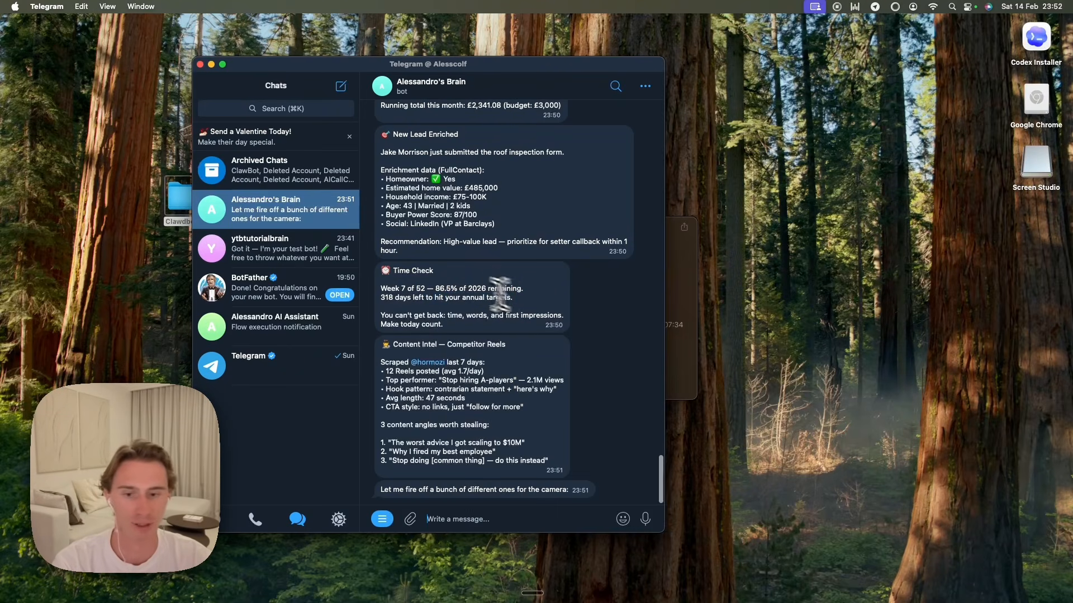
drag(398, 345, 511, 345)
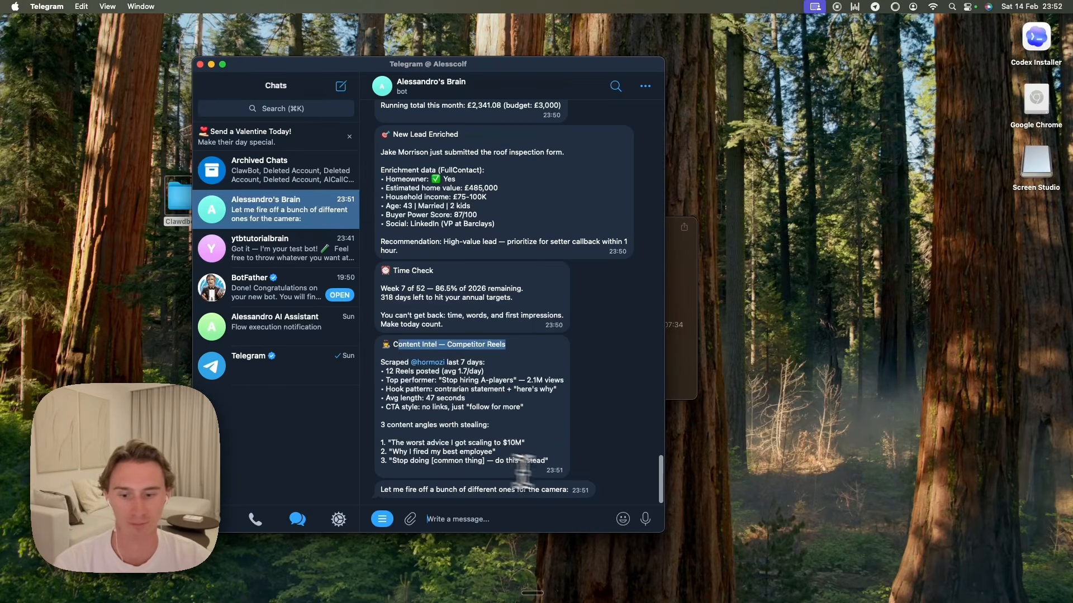
scroll(495, 410, up, 3)
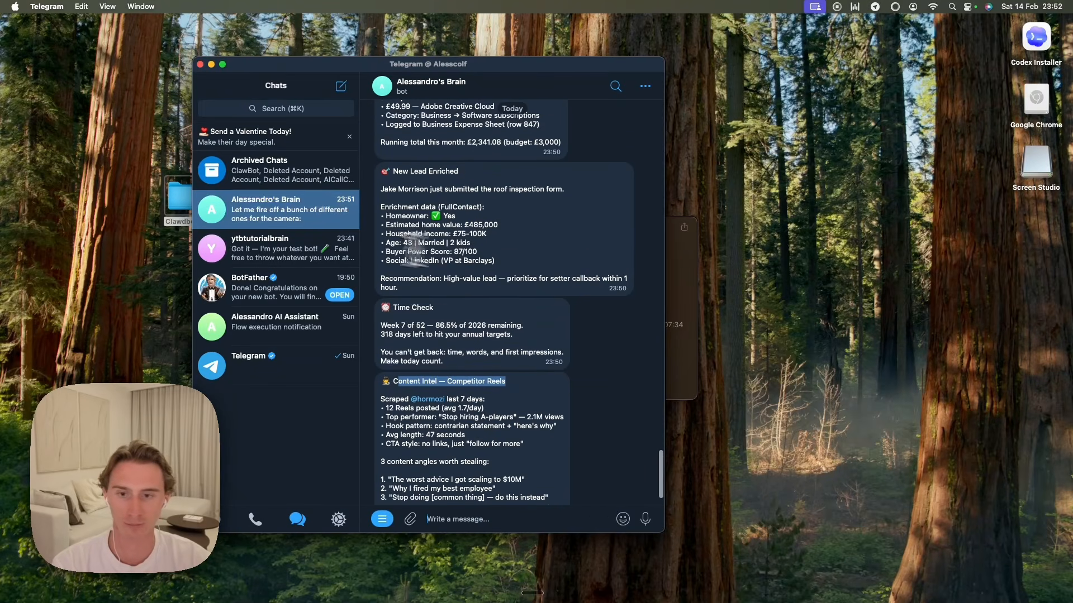
scroll(485, 201, up, 2)
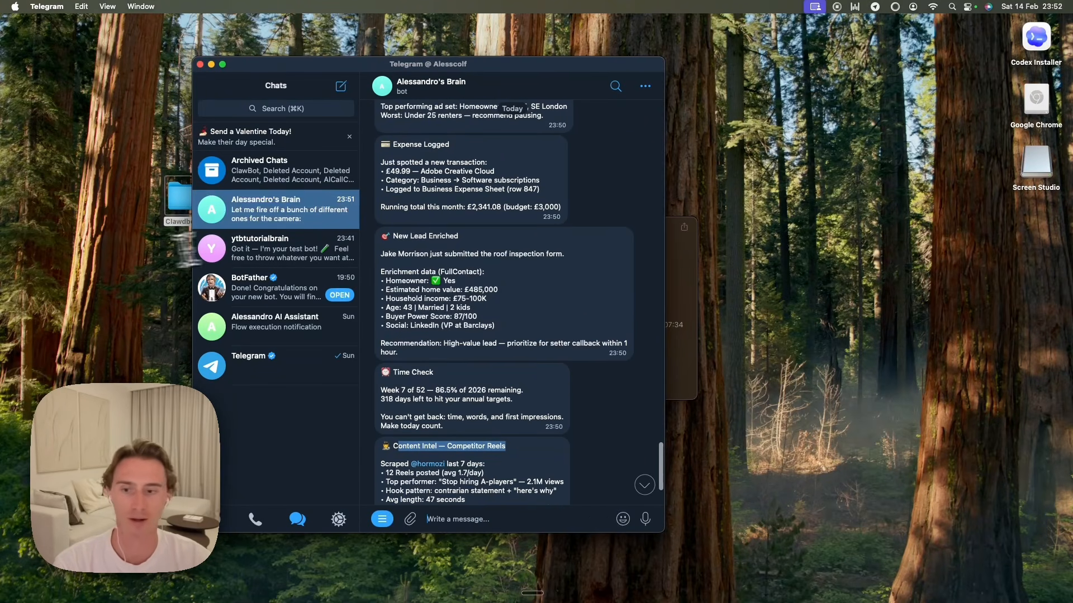
- Open the ytbtutorialbrain chat, copy the location ID from GoHighLevel's Business Profile settings in Chrome, and return to the Telegram chat
click(276, 258)
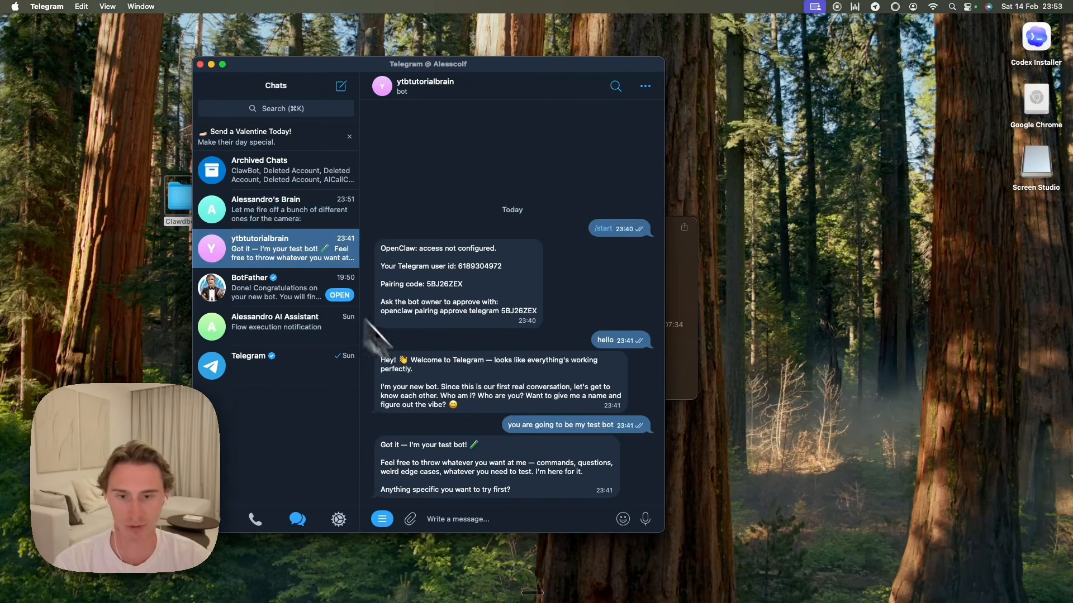
click(506, 519)
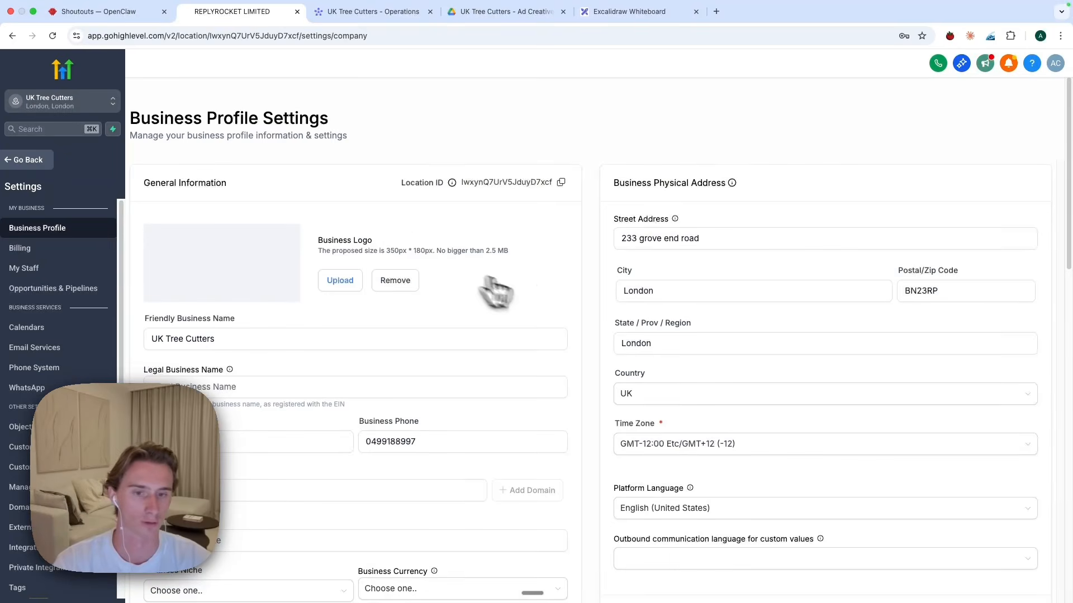
click(561, 184)
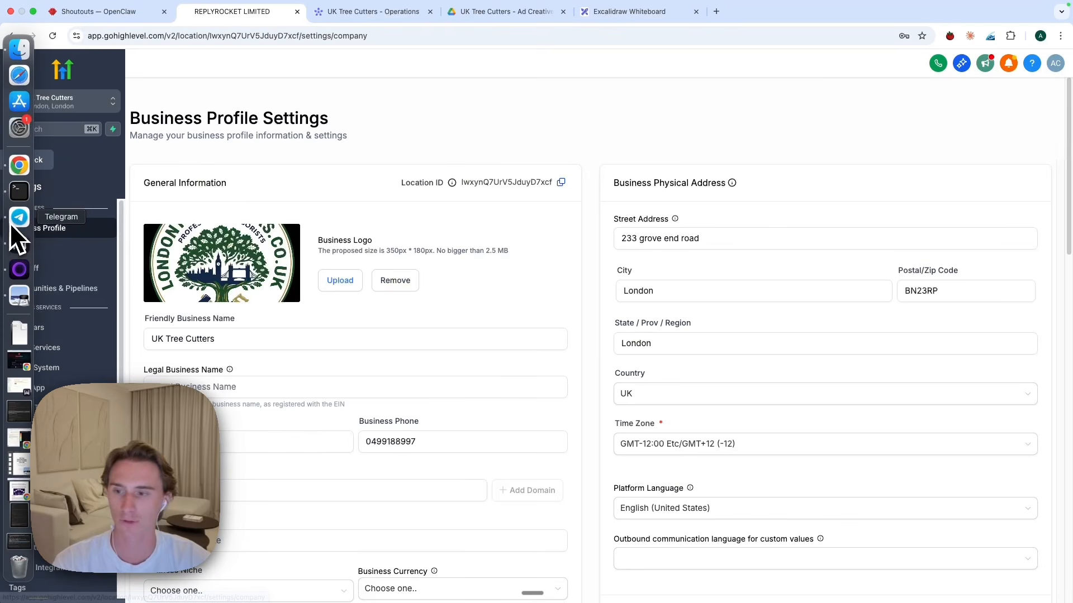
click(14, 223)
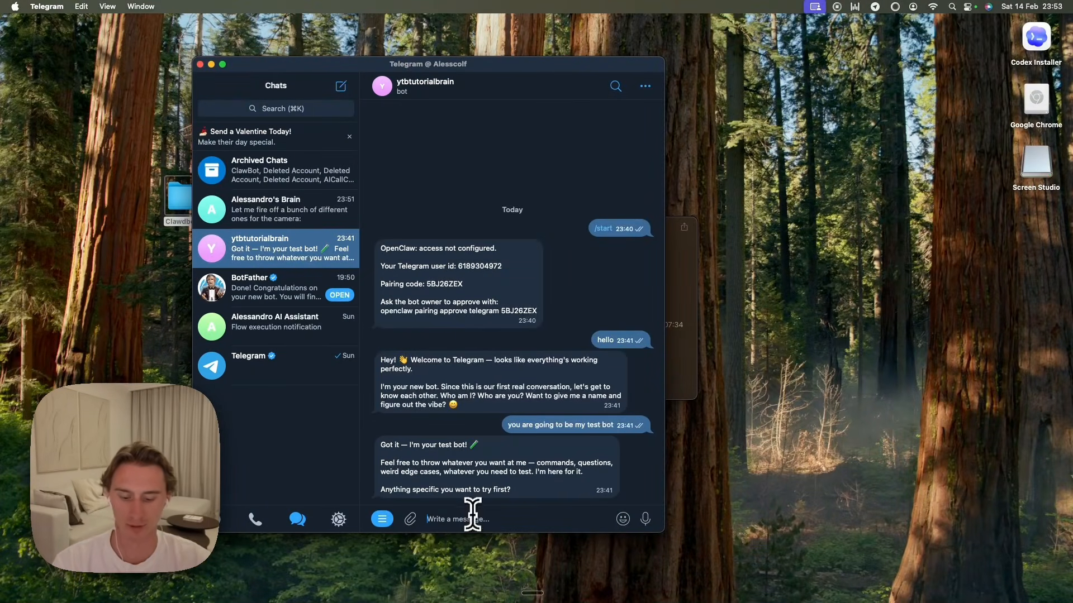
- Draft a message to the bot reading "configure to fetch information from my go high level account:" without sending it
text(configure to fd)
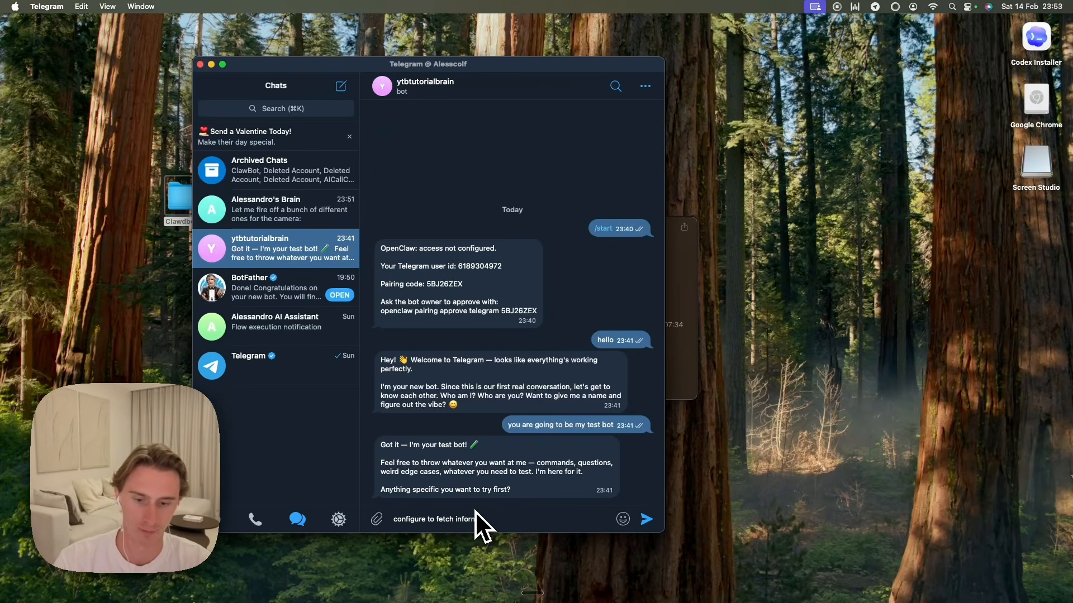
text(f )
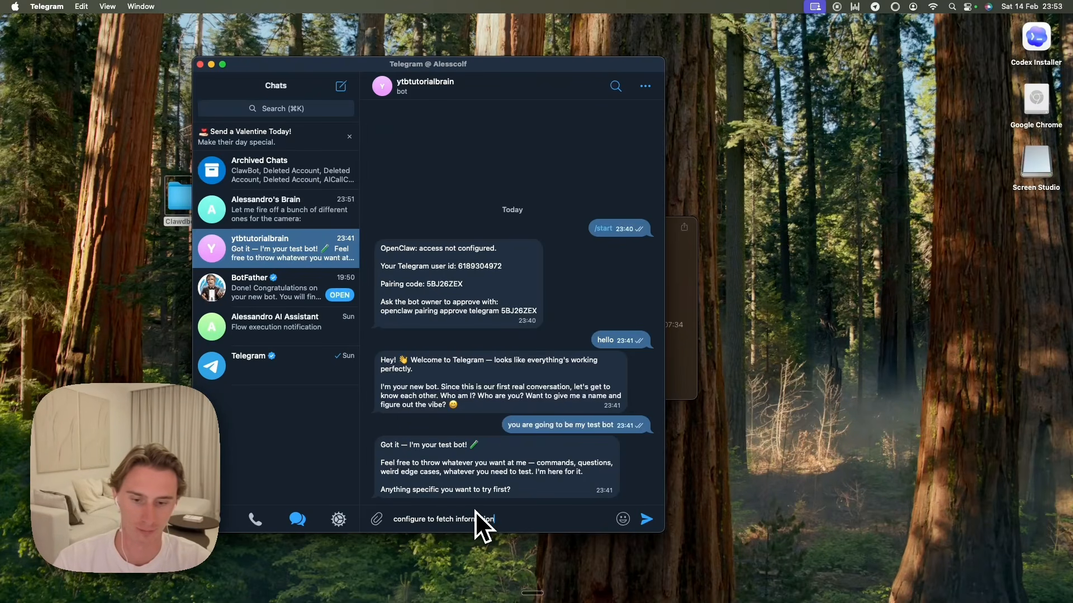
text( from my go)
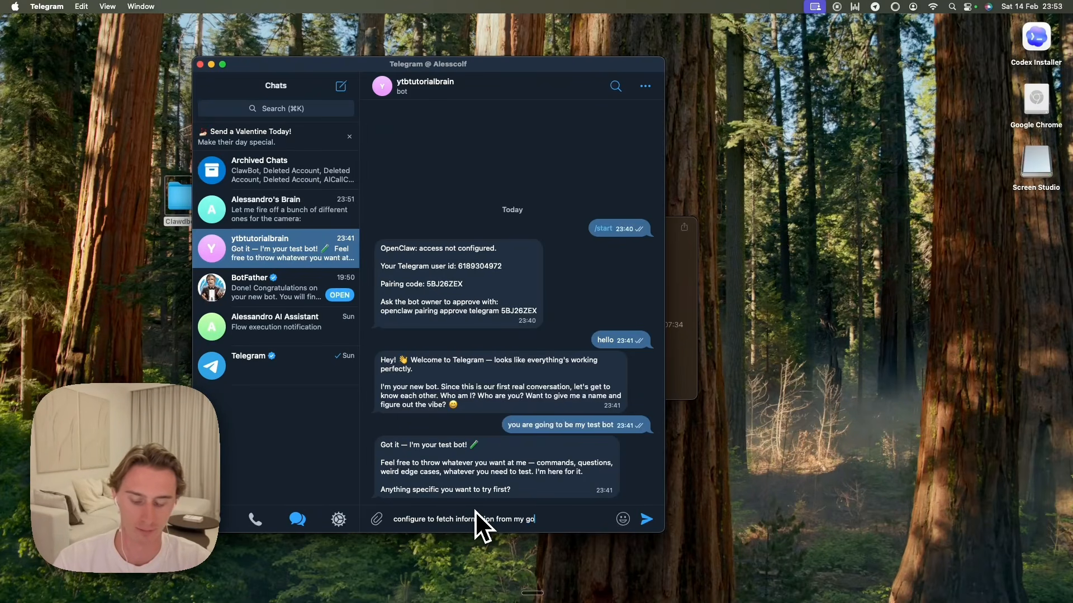
text( high level account)
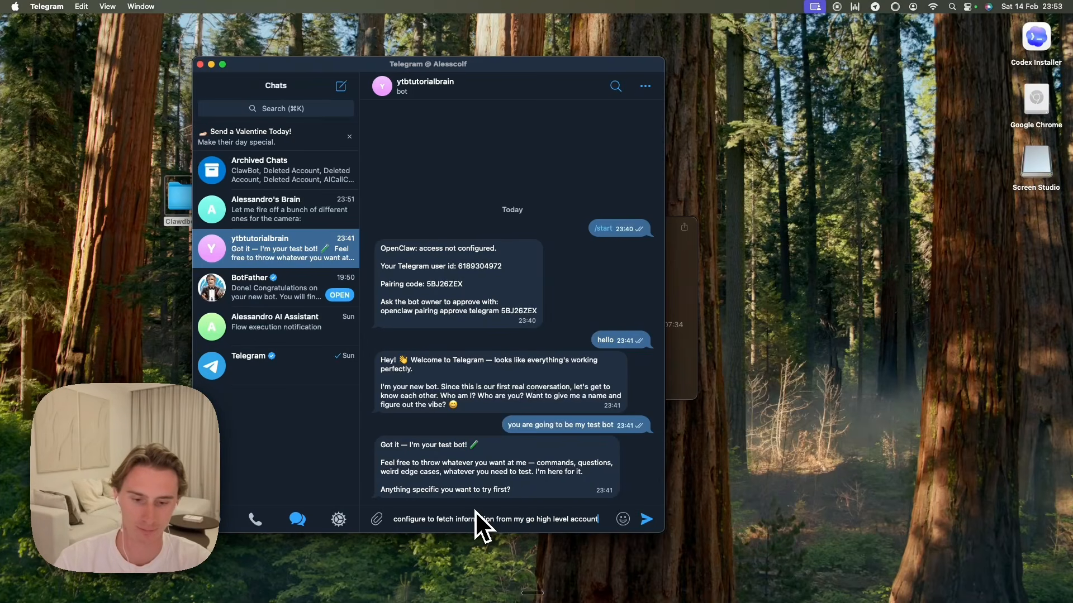
text(: )
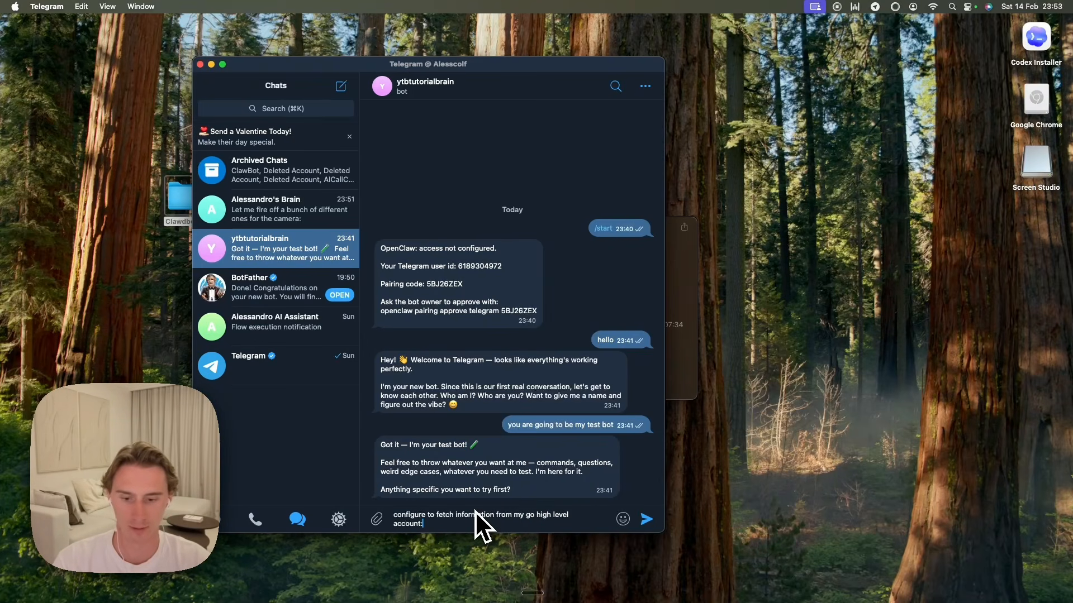
- Extend the draft with "location id:", the copied location ID and the text ", priuvate integration key is this:"
text(location id:)
key(shift+Return)
key(BackSpace)
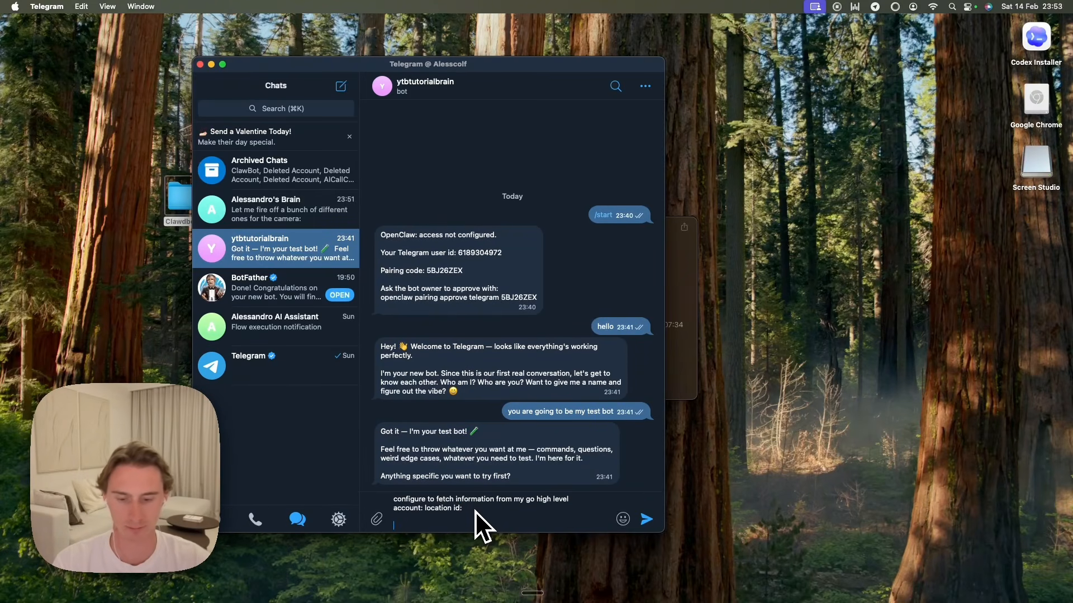
right_click(520, 511)
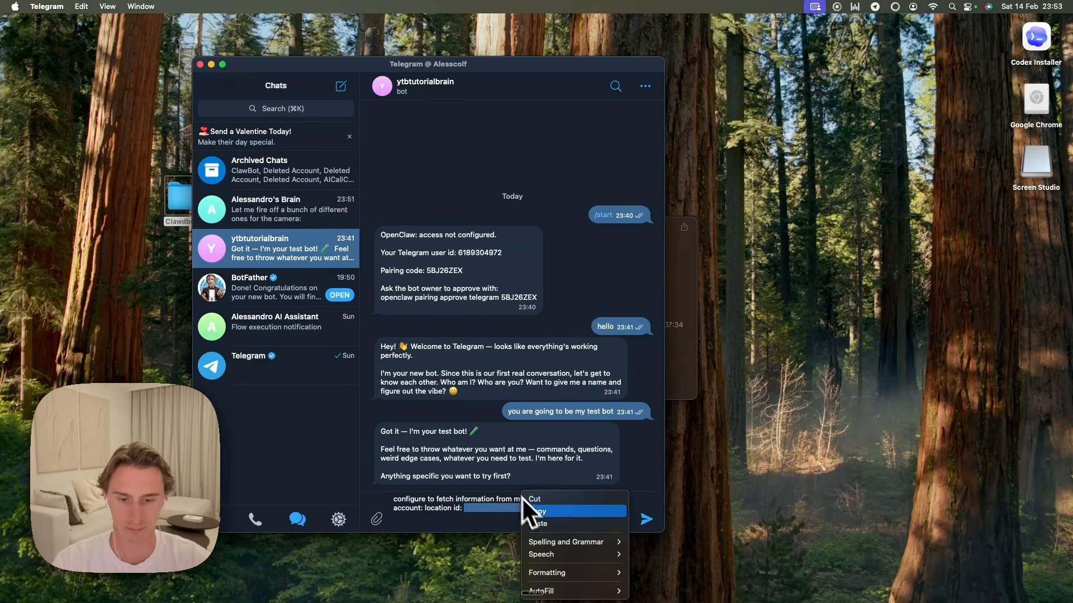
click(541, 527)
text(,)
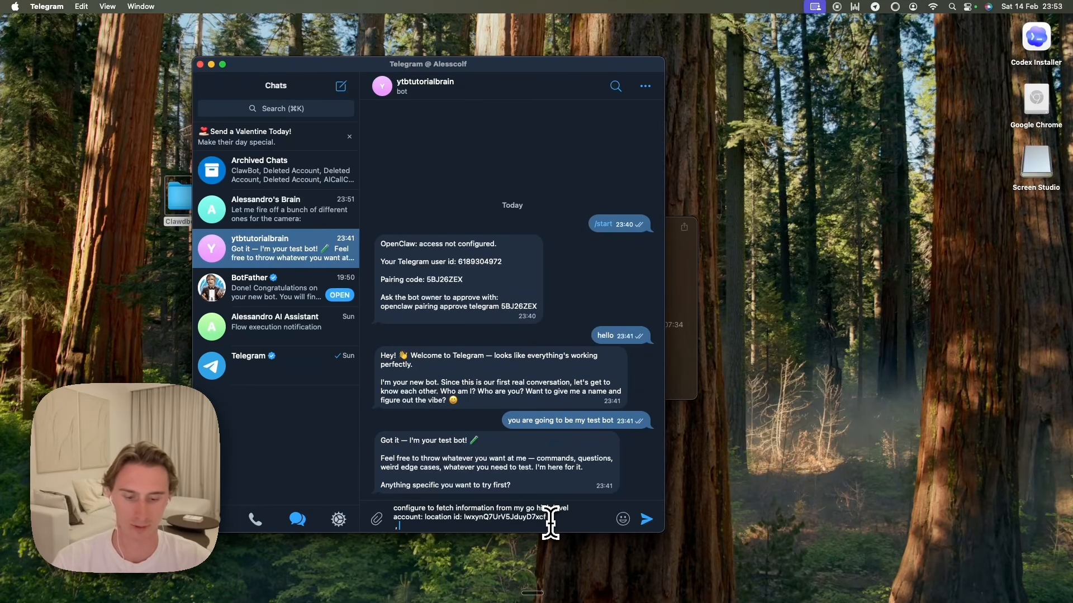
text( priuvate integra)
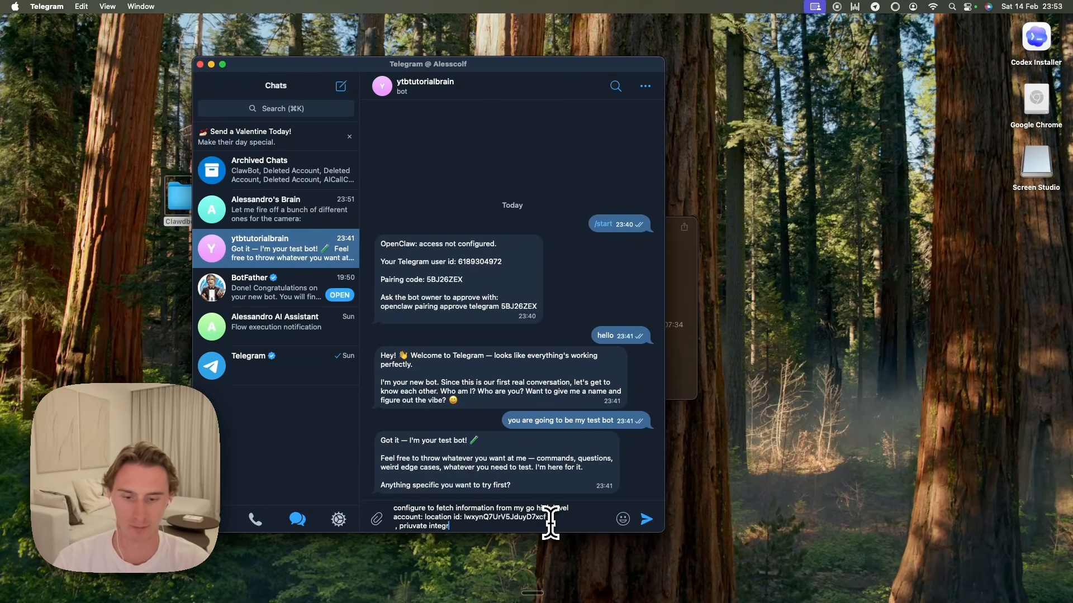
text(tion key is this:)
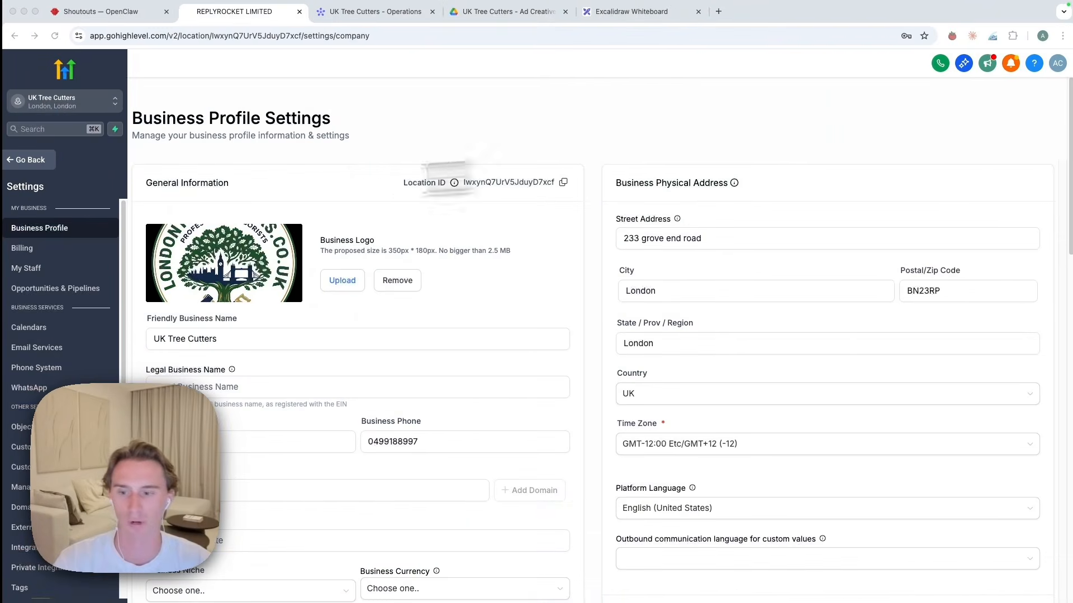
- Start a new private integration in GoHighLevel's settings in Chrome, name it "ytrb demo" and proceed to its scopes
scroll(258, 341, down, 2)
scroll(55, 447, down, 2)
click(19, 509)
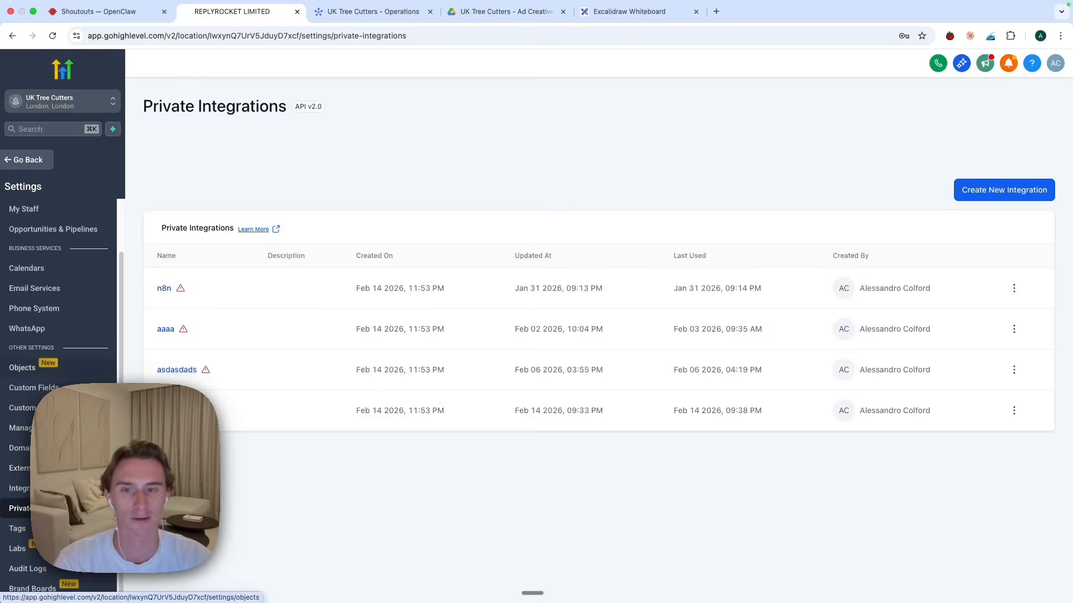
click(1003, 193)
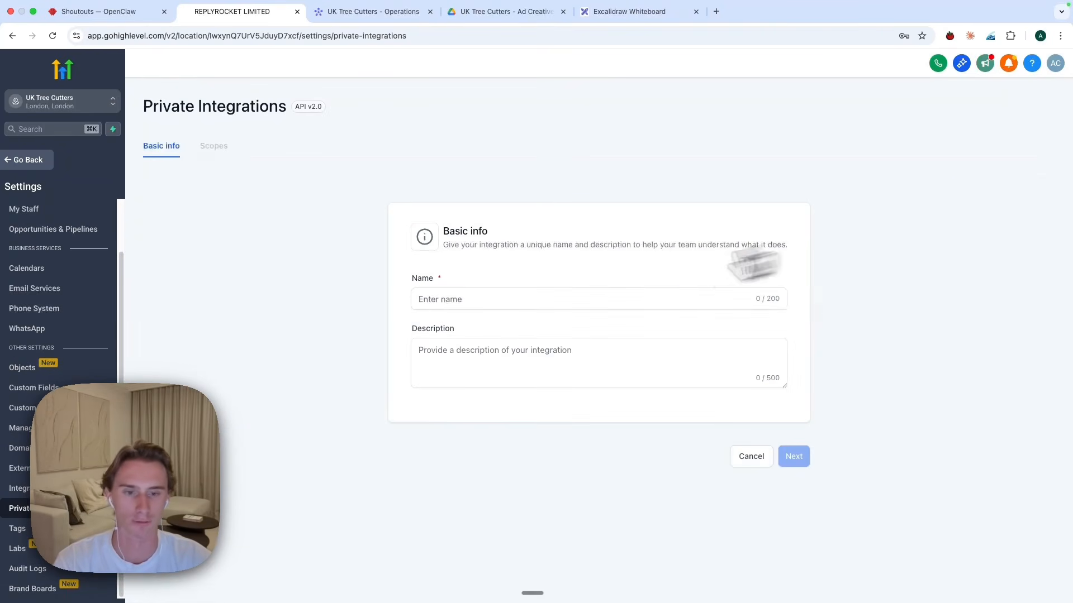
text(gfdsgd)
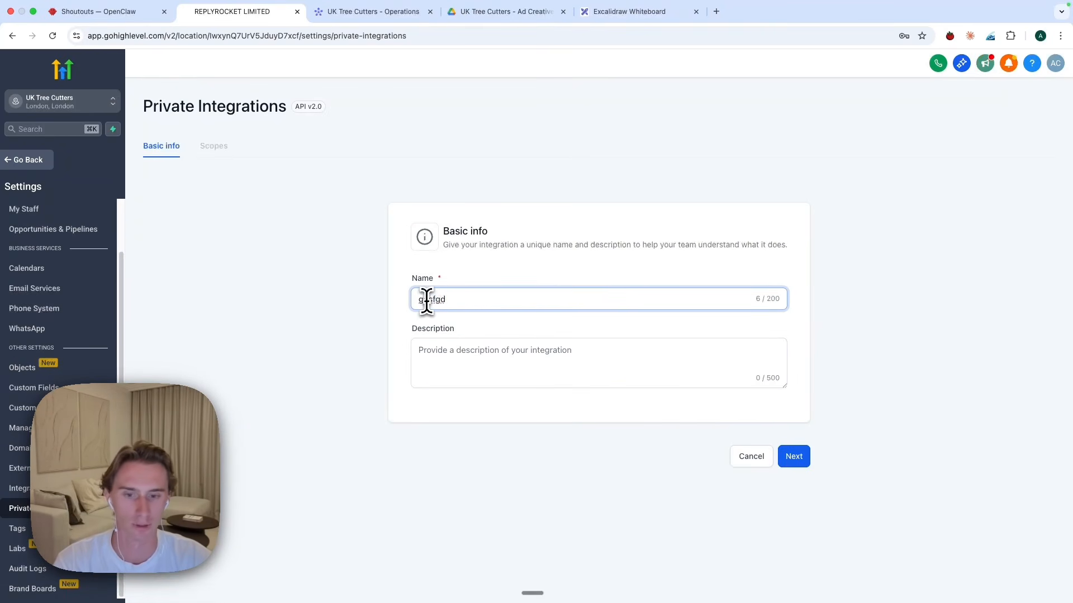
double_click(426, 303)
text(ytrb demo)
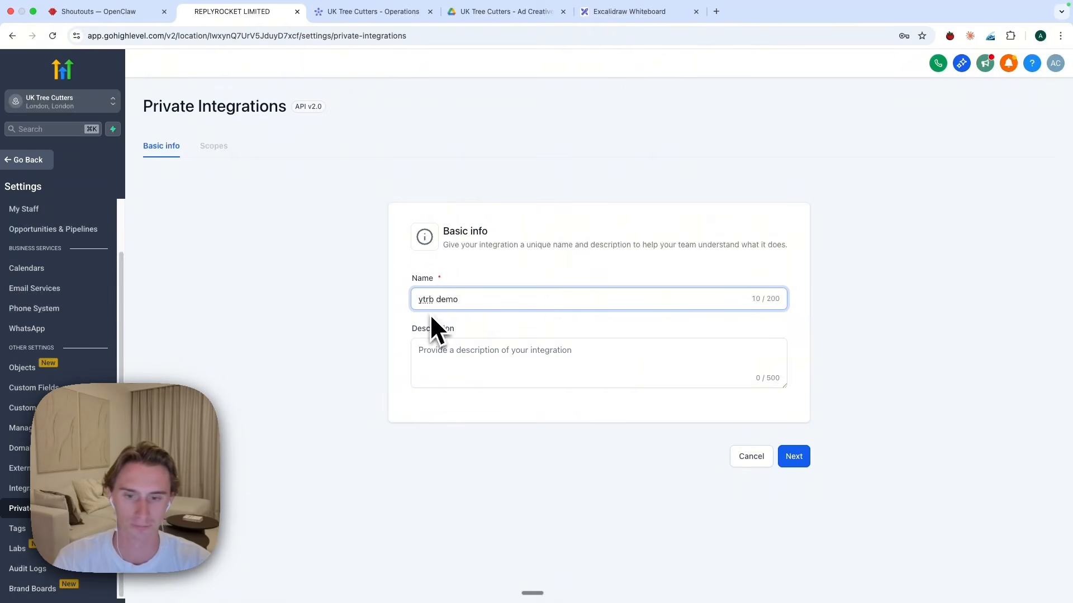
click(792, 463)
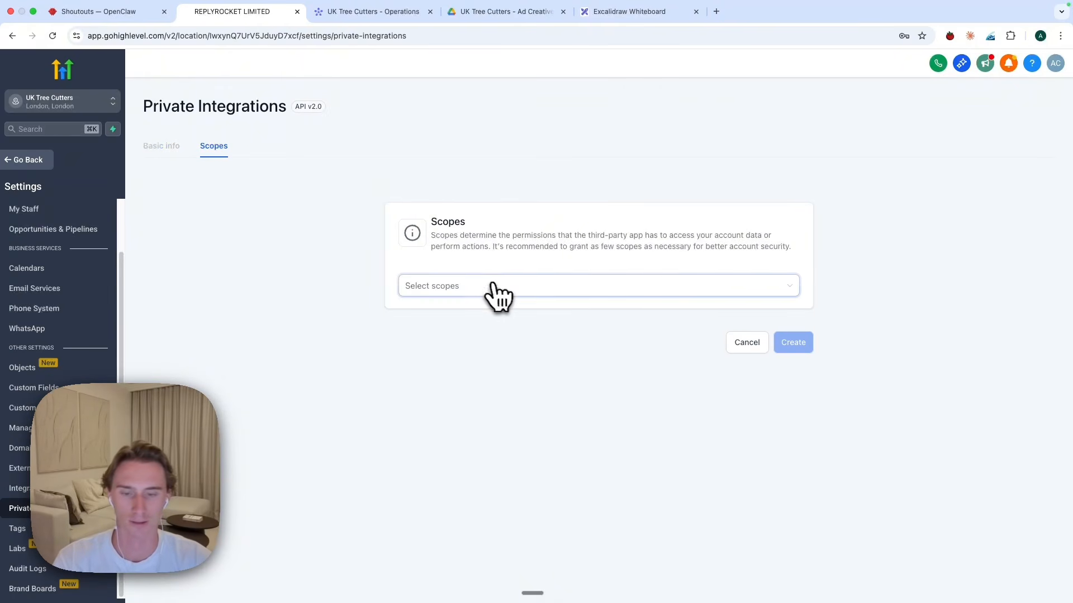
- Grant the integration all available scopes and create it, accepting the security risk of sensitive scopes
click(472, 287)
click(410, 310)
click(876, 297)
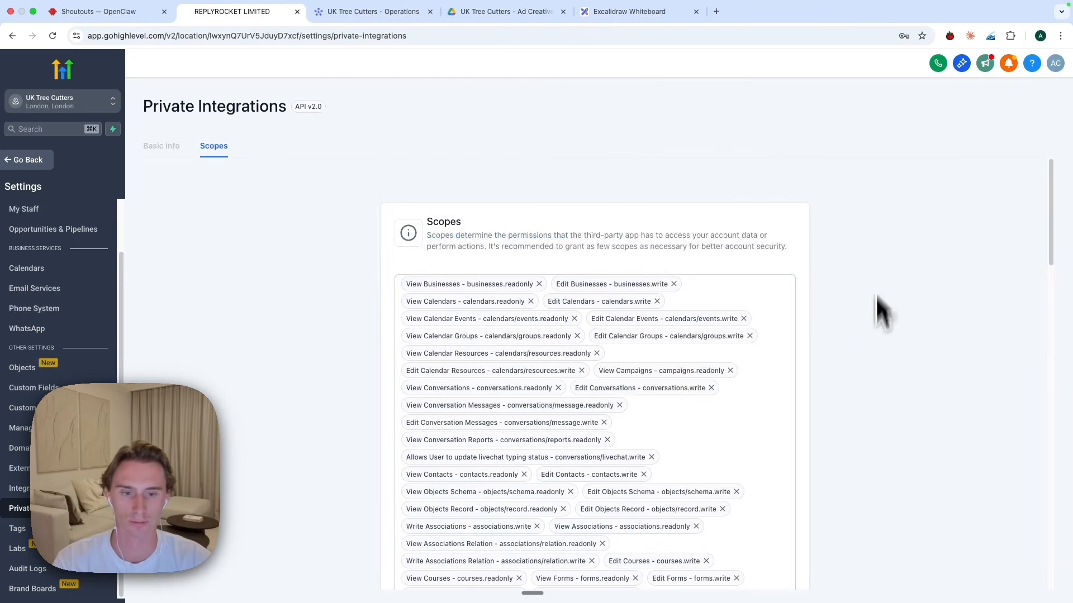
scroll(836, 448, down, 10)
scroll(836, 448, down, 5)
click(782, 553)
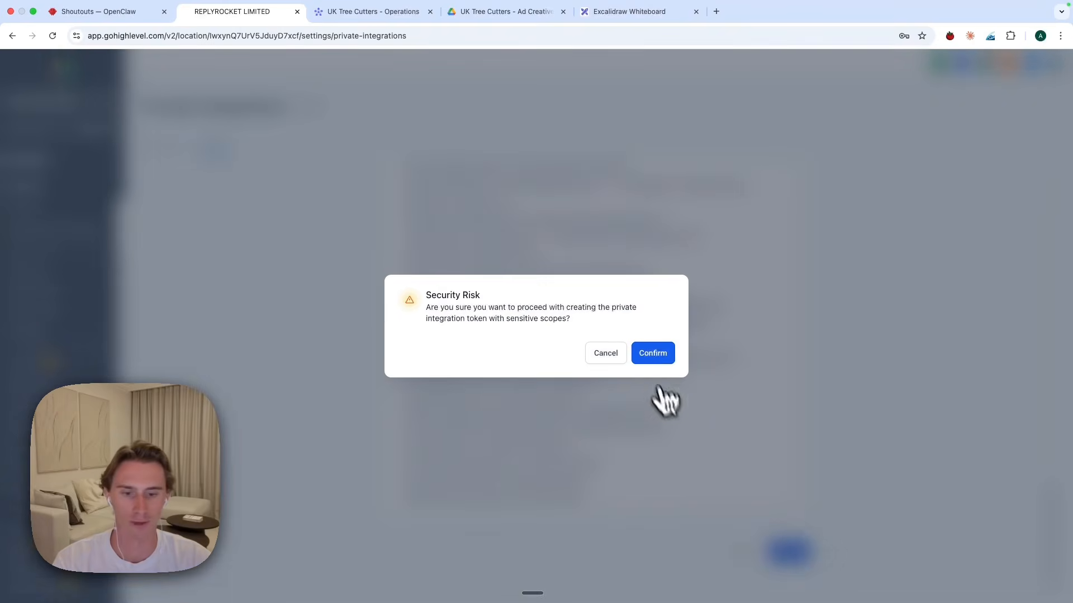
click(650, 360)
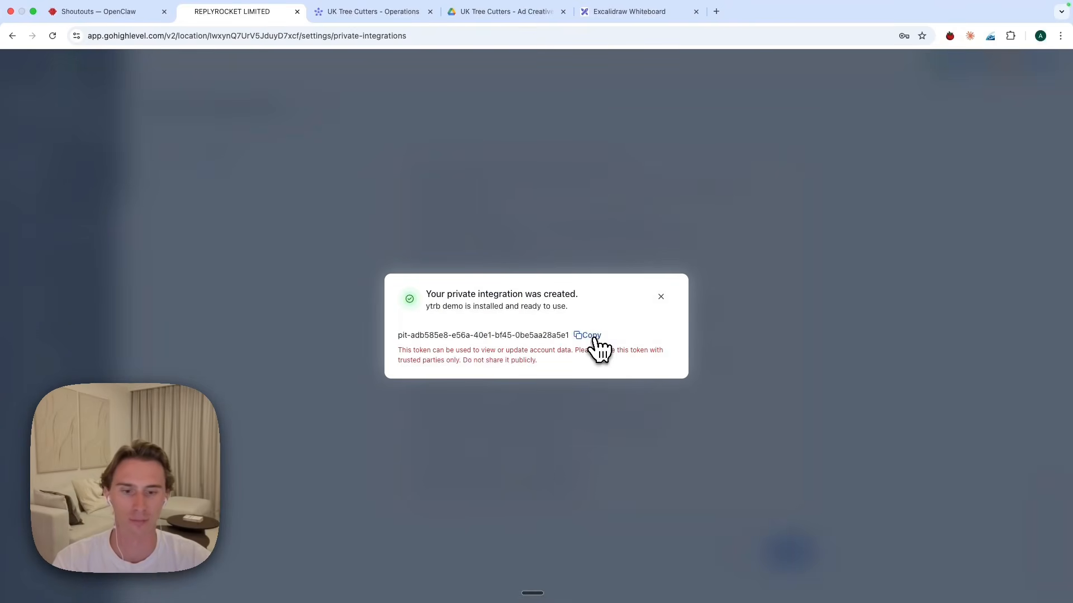
- Copy the new private integration token into the Telegram draft for the bot, add "API v2." and send the message
click(590, 335)
key(ctrl+Left)
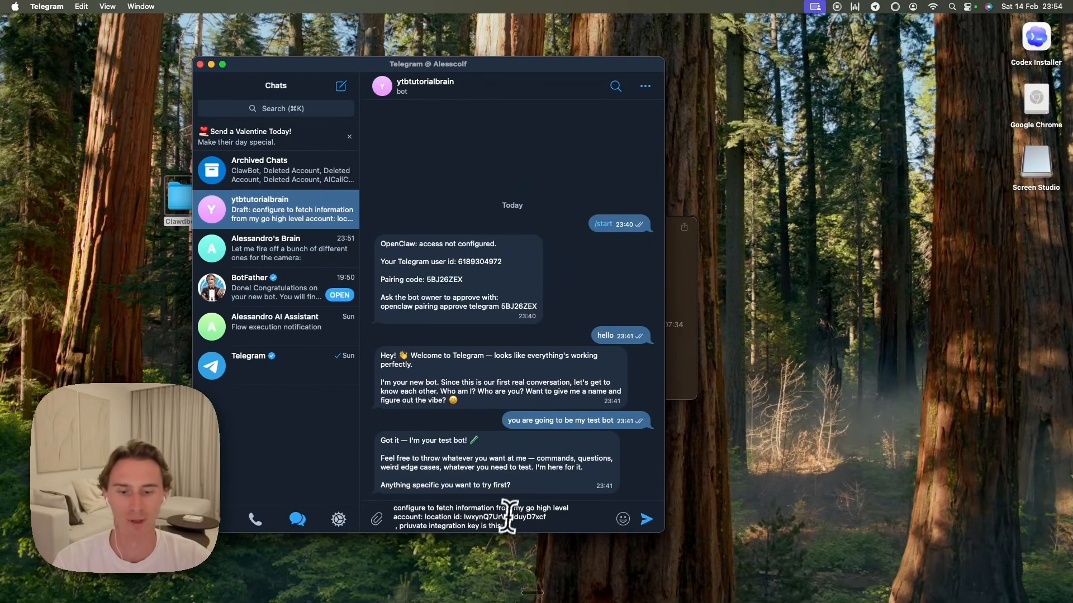
right_click(517, 528)
click(537, 532)
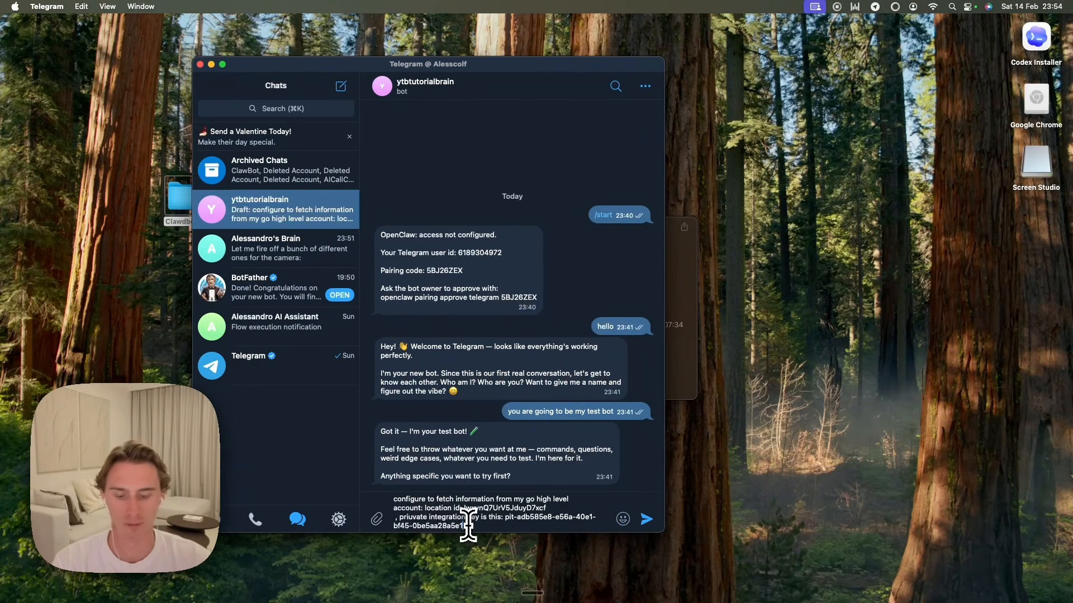
text(and v)
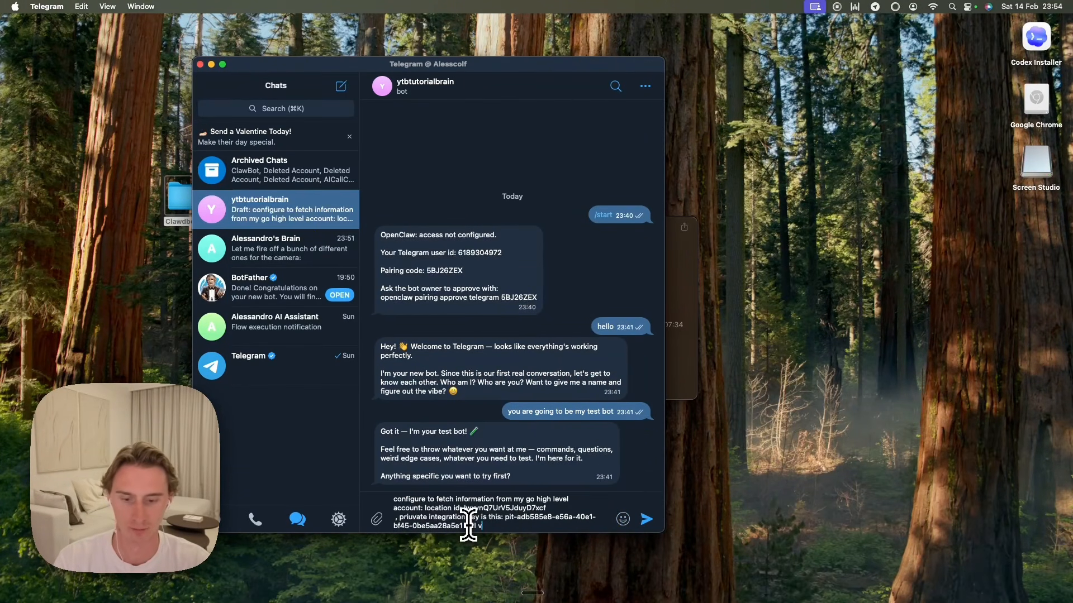
text(2.)
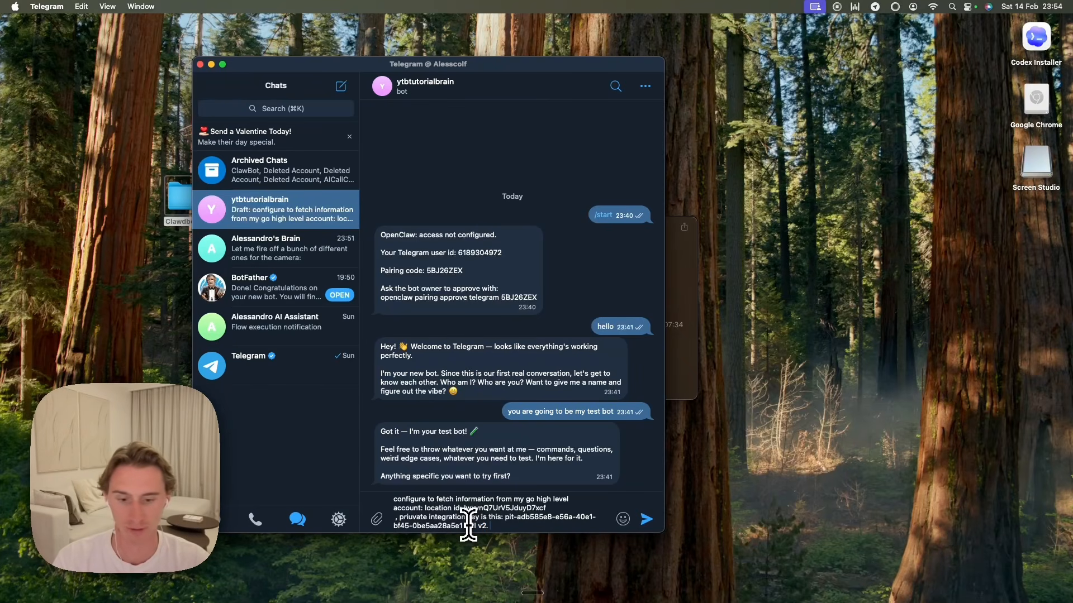
key(Return)
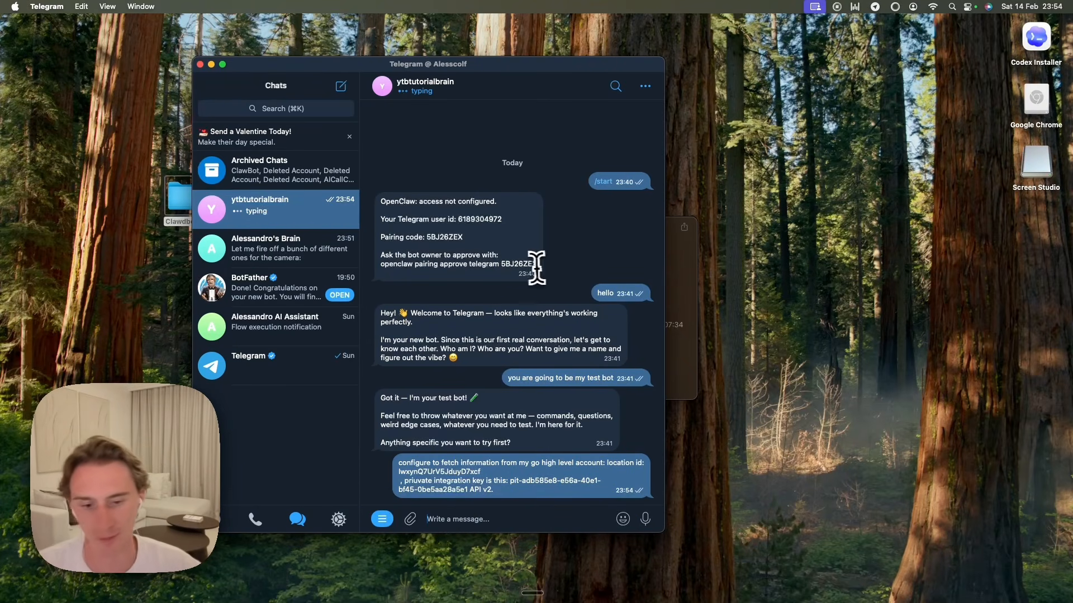
- Switch to the Clawdbot (OpenClaw) SOP in Google Docs and read its introduction through the local computer versus VPS comparison
key(ctrl+Right)
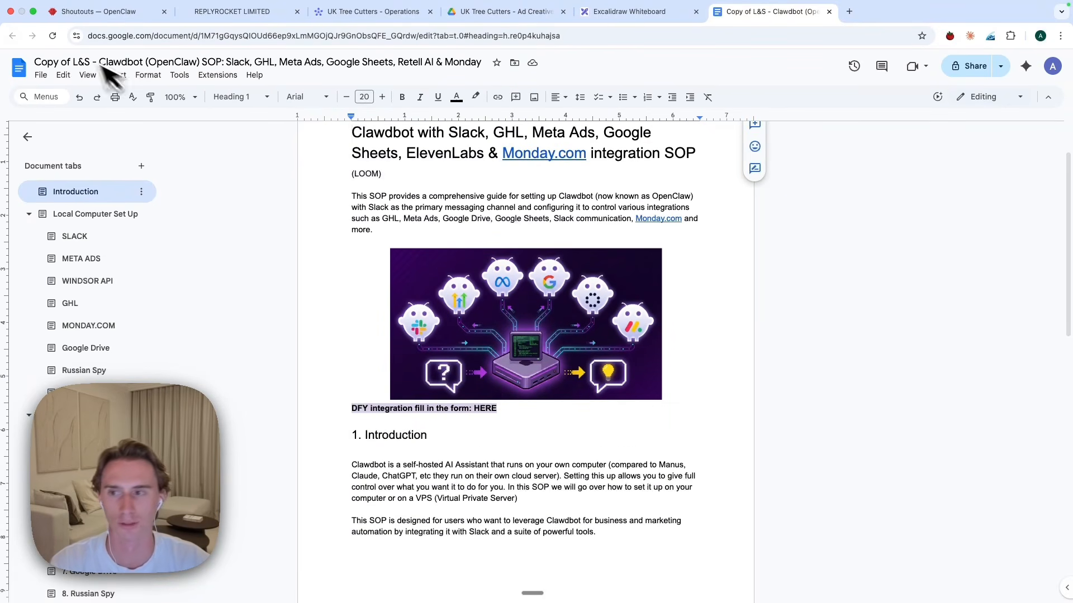
scroll(710, 352, down, 1)
scroll(574, 362, up, 3)
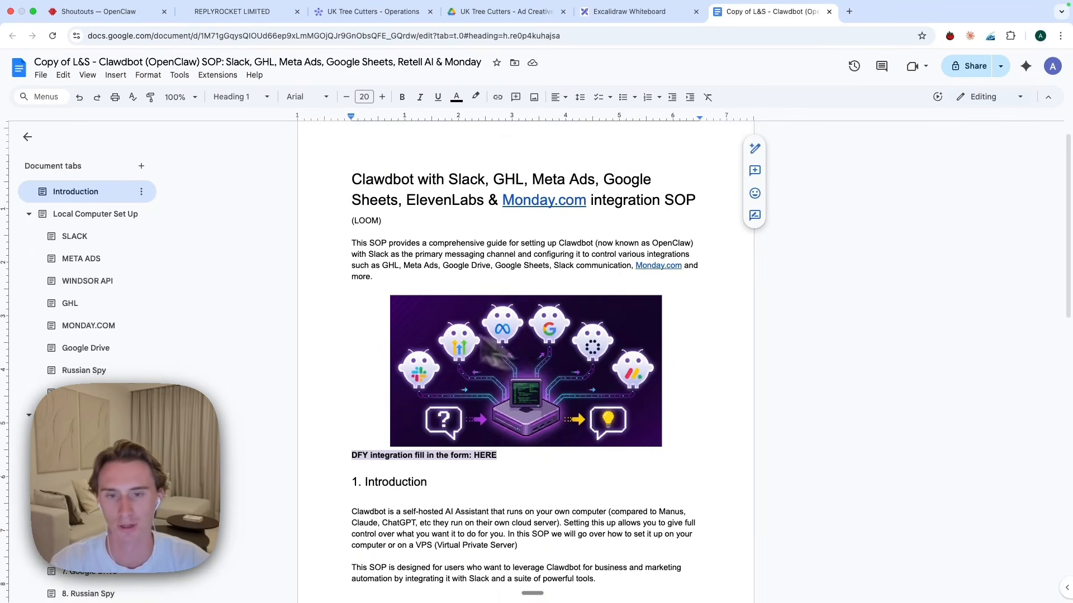
scroll(370, 257, down, 4)
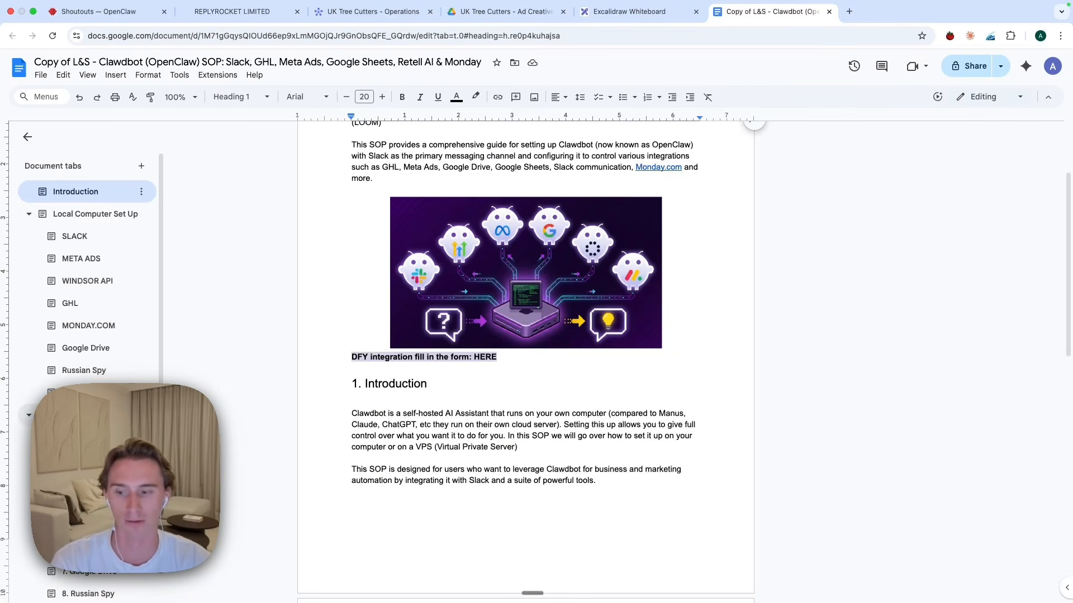
scroll(618, 455, down, 10)
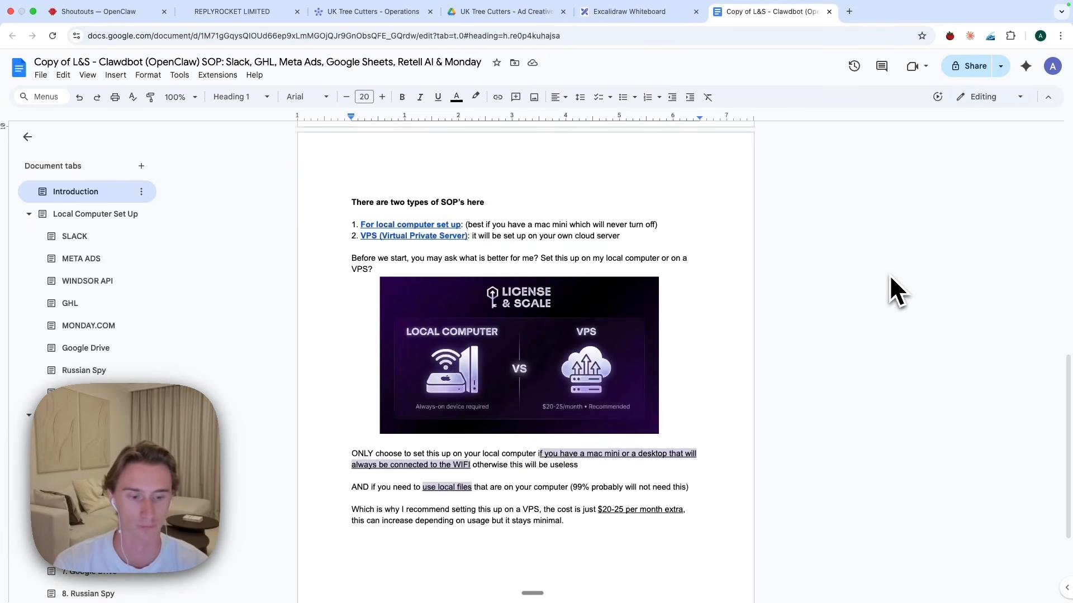
- Open the local-computer SLACK section of the SOP and read its installation instructions through the final connection test
scroll(889, 277, down, 3)
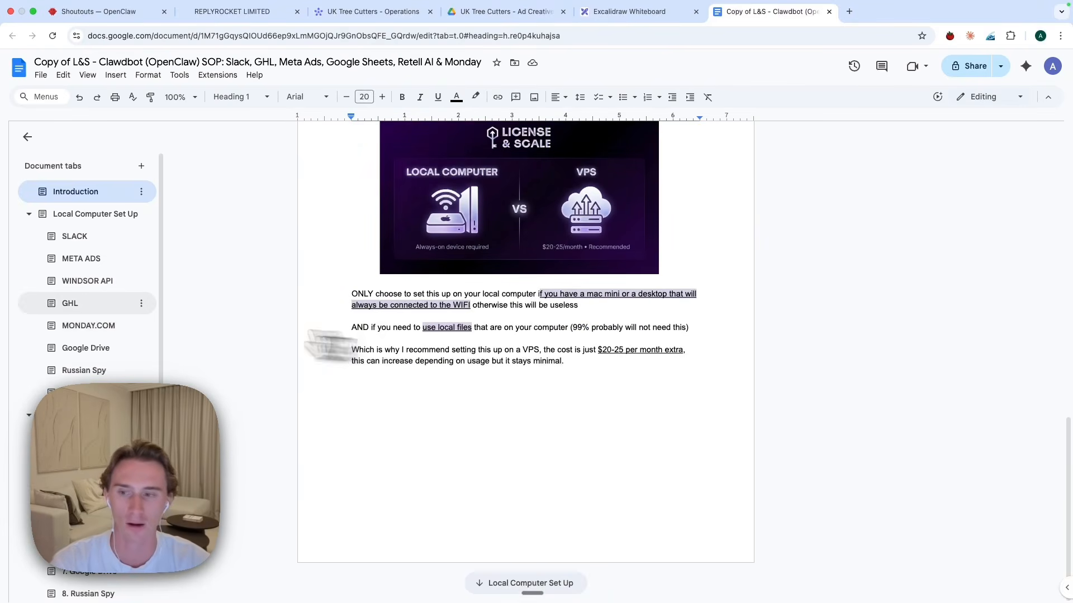
click(74, 238)
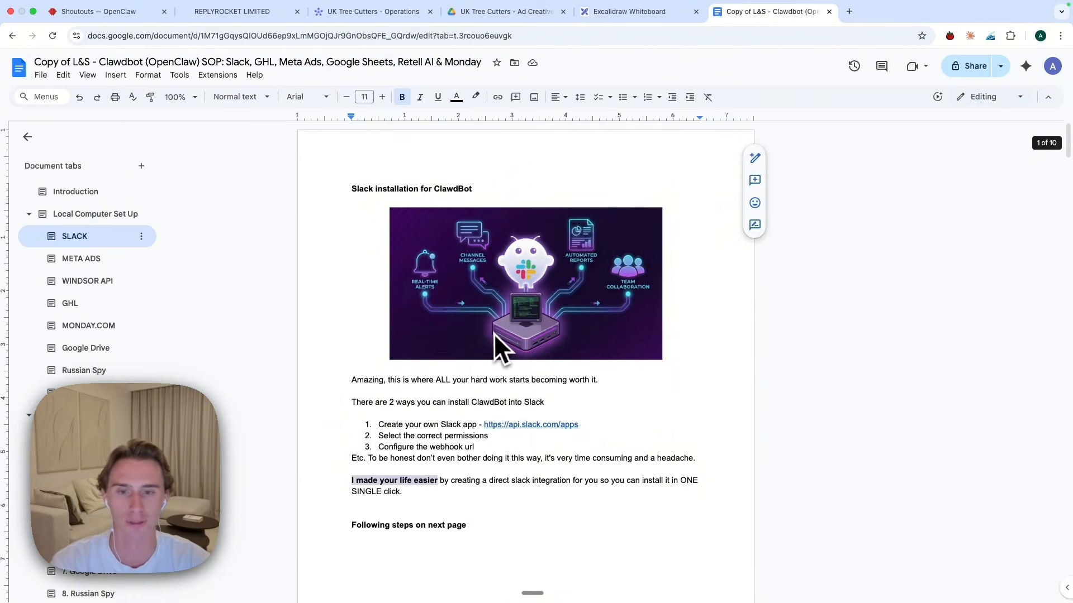
scroll(445, 277, down, 7)
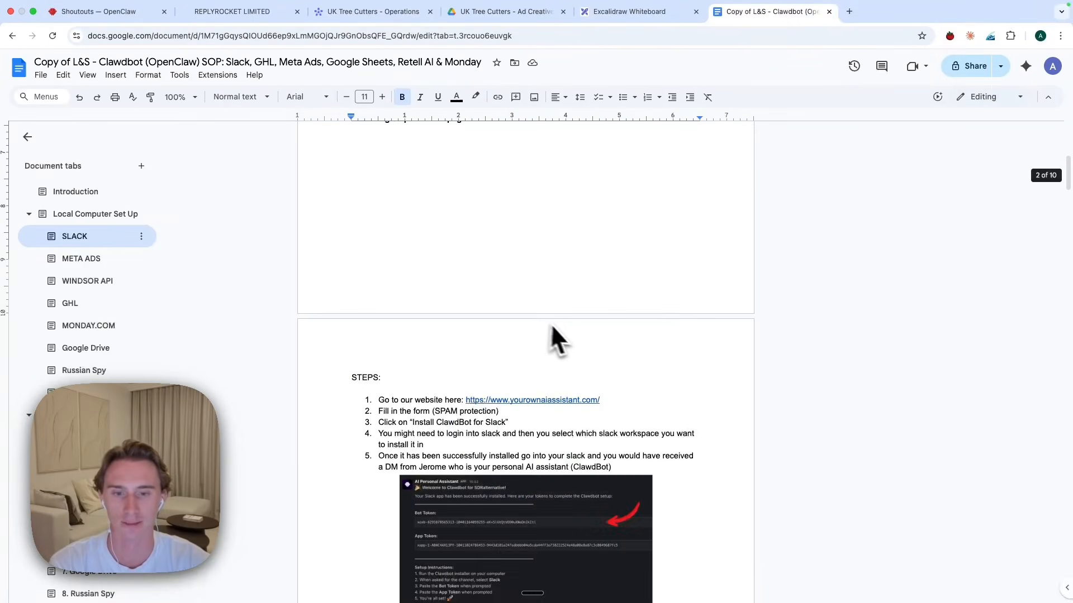
scroll(551, 326, down, 5)
scroll(627, 319, up, 1)
scroll(509, 304, down, 10)
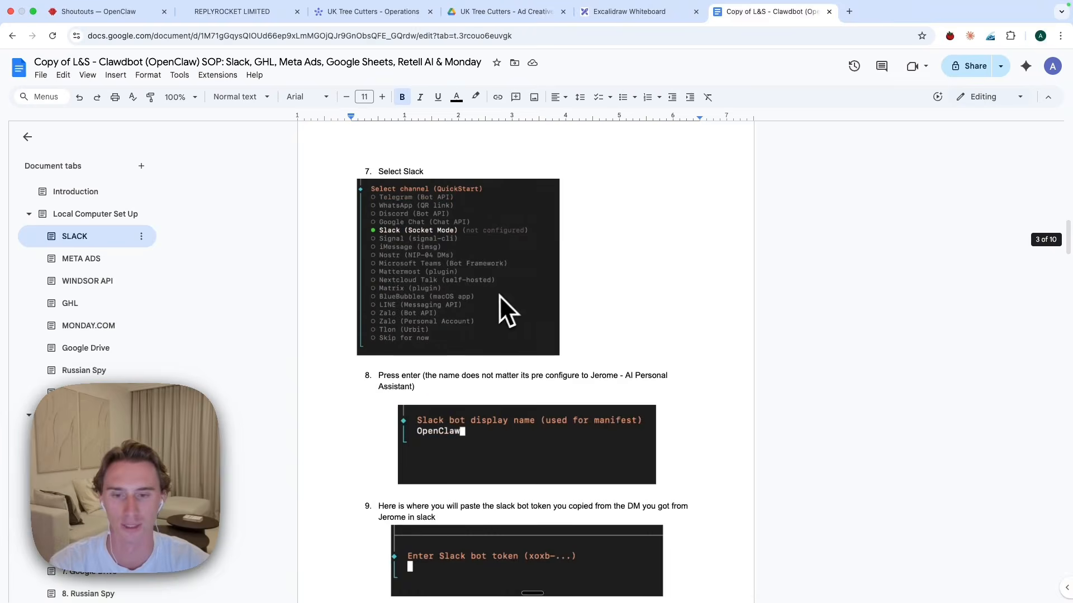
scroll(503, 302, down, 15)
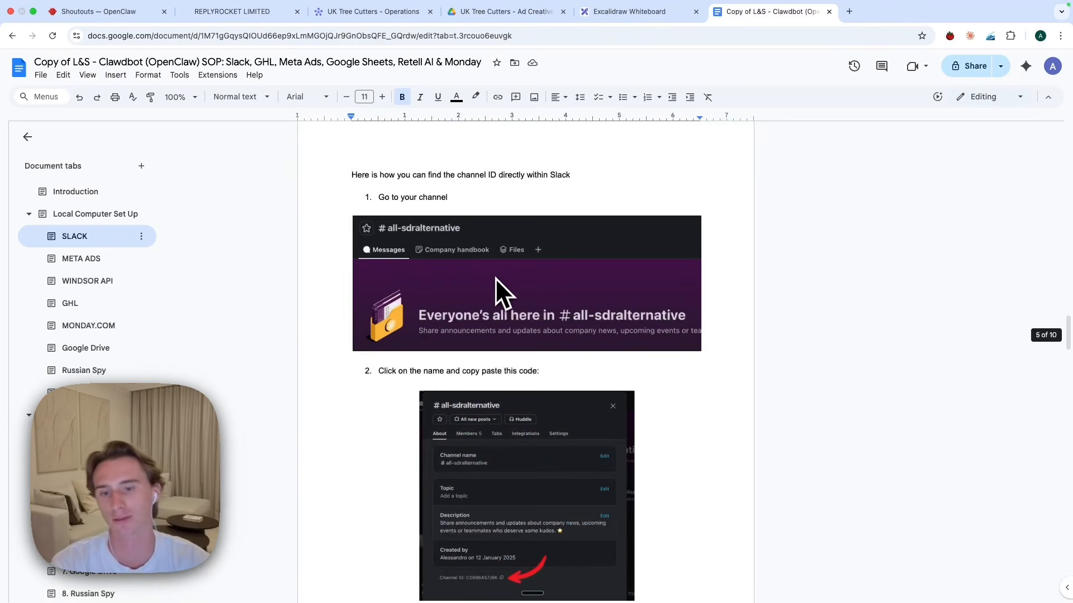
scroll(508, 293, down, 11)
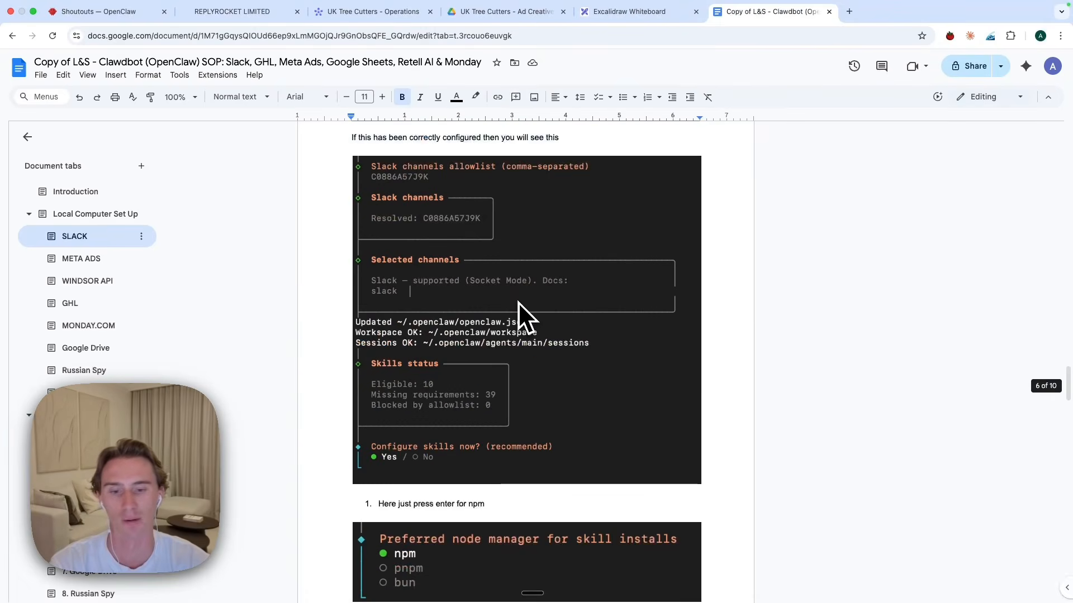
scroll(518, 303, down, 13)
scroll(518, 303, down, 5)
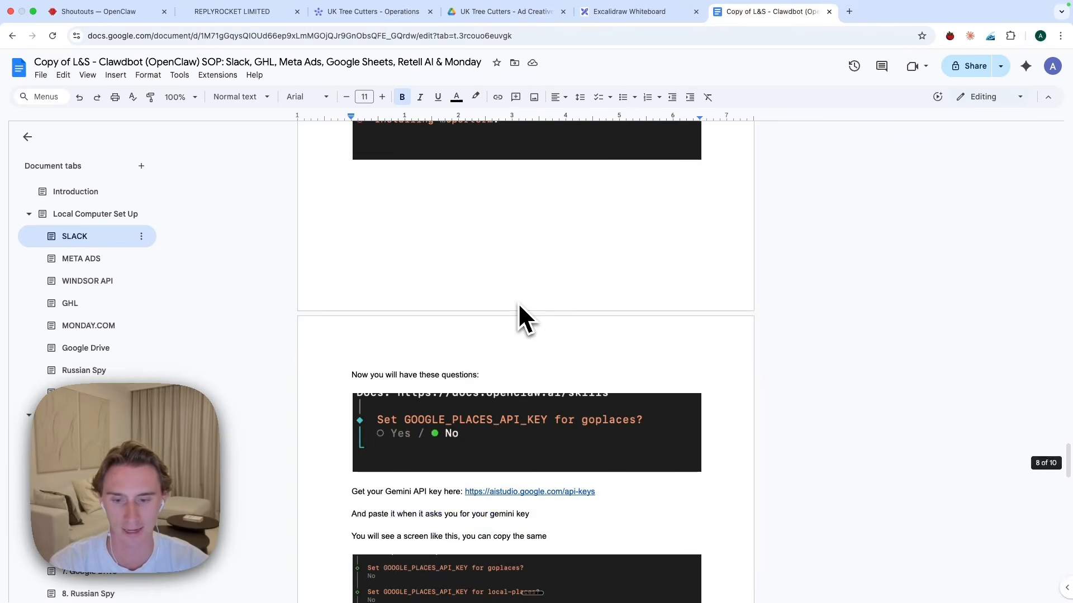
scroll(518, 302, down, 6)
scroll(602, 285, down, 8)
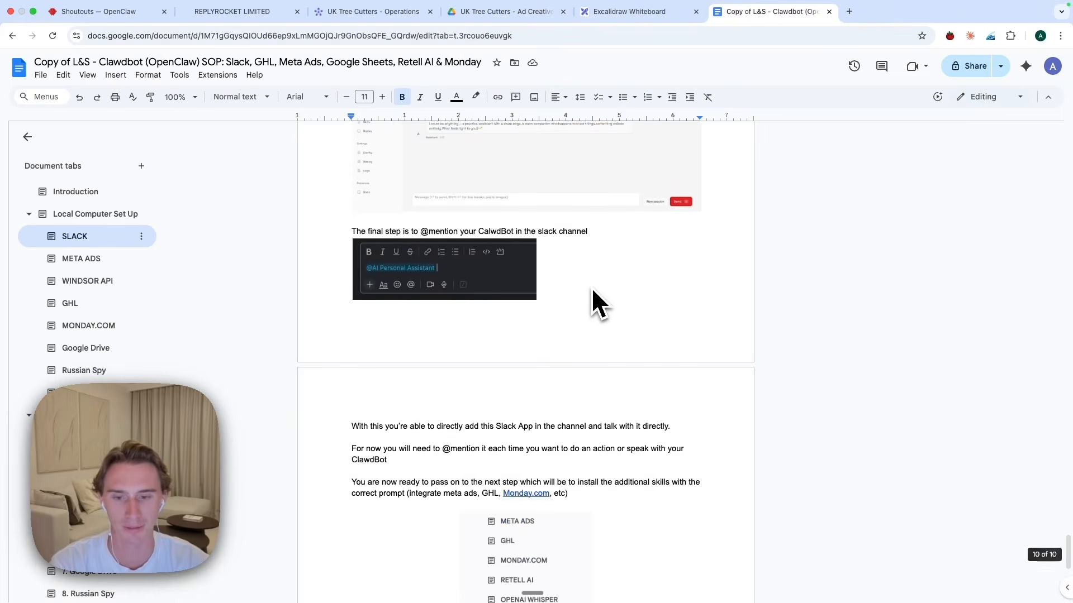
scroll(592, 289, down, 8)
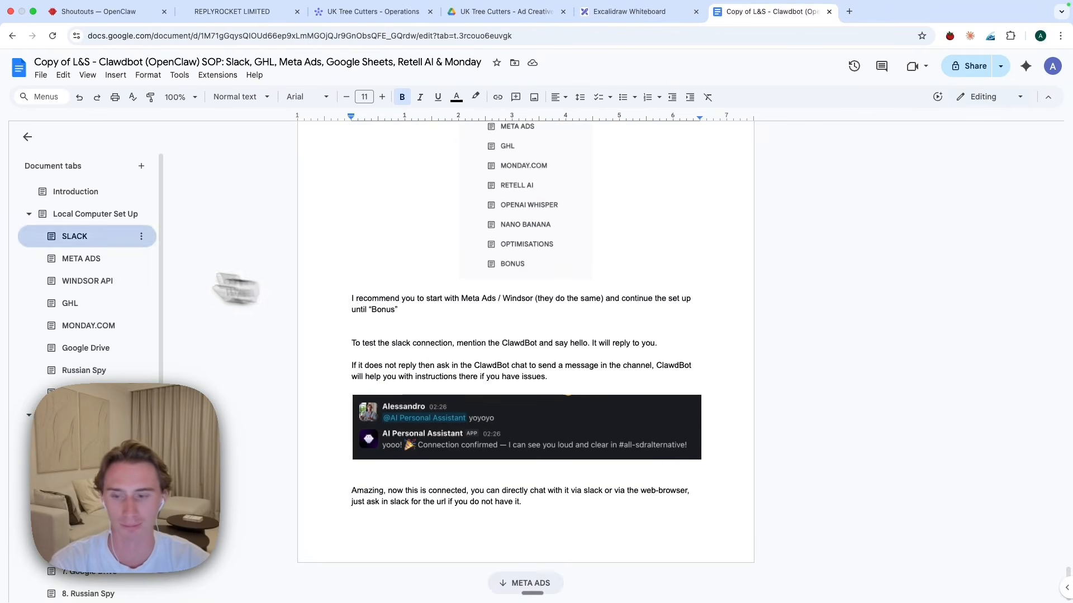
- Open the META ADS section and skim its instructions for creating the app and configuring the ad accounts
click(70, 260)
scroll(479, 318, down, 12)
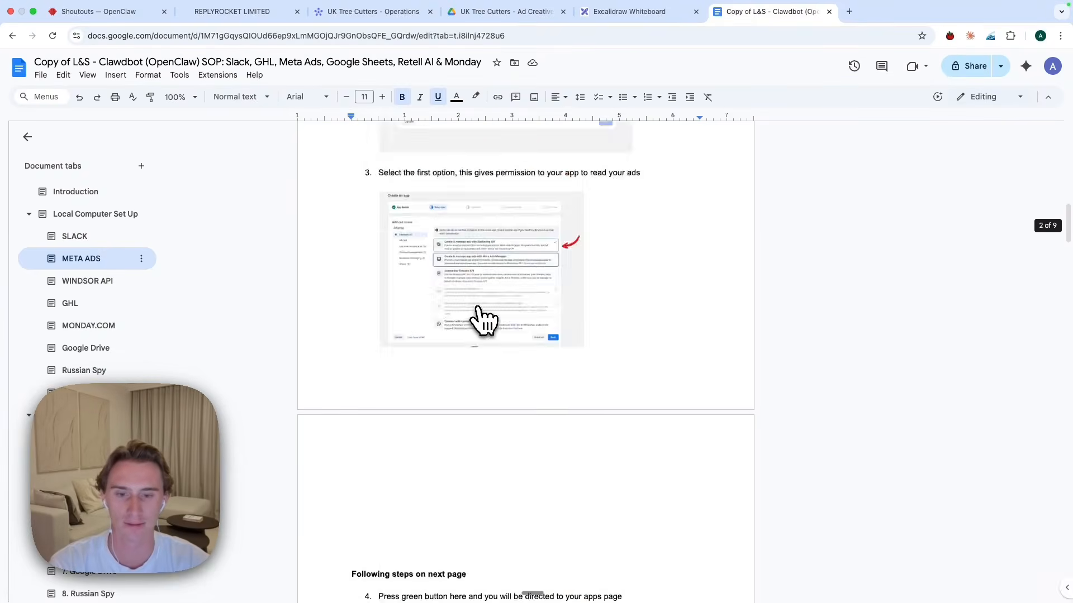
scroll(479, 319, down, 20)
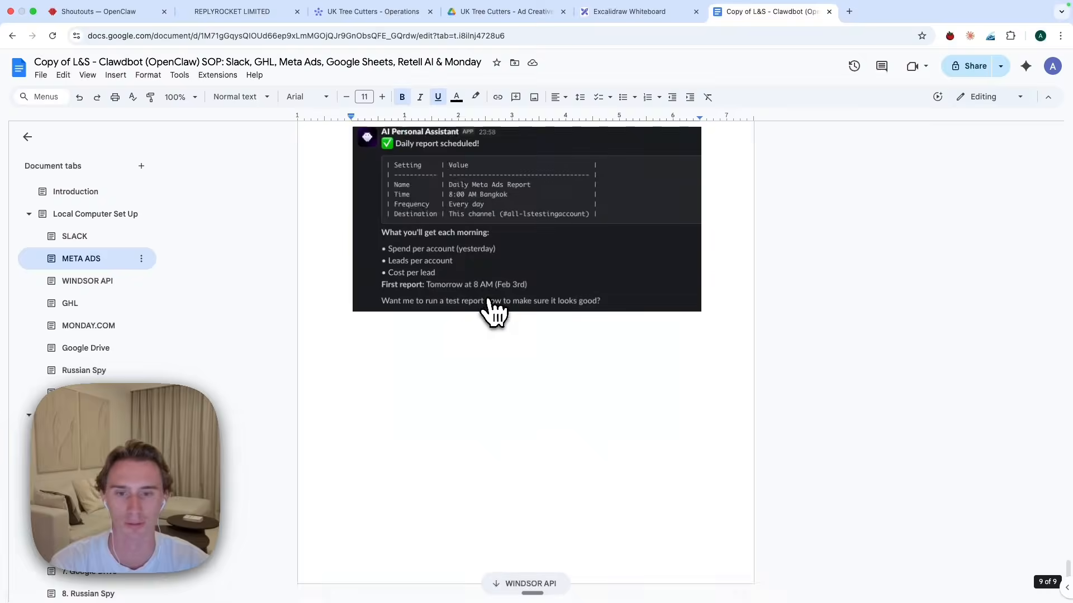
scroll(495, 313, up, 15)
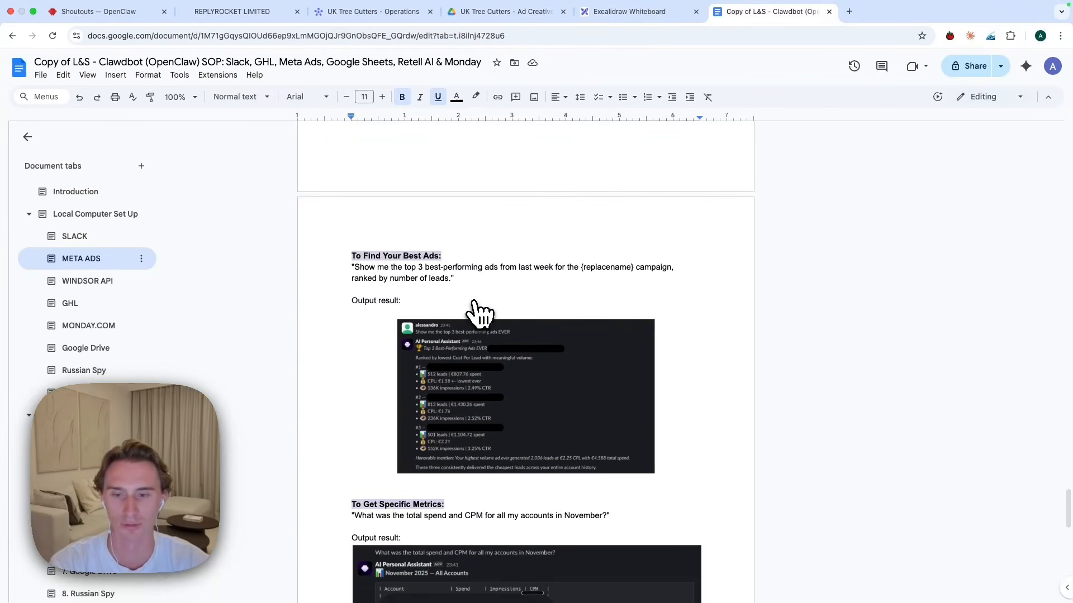
scroll(475, 313, down, 3)
scroll(462, 324, up, 10)
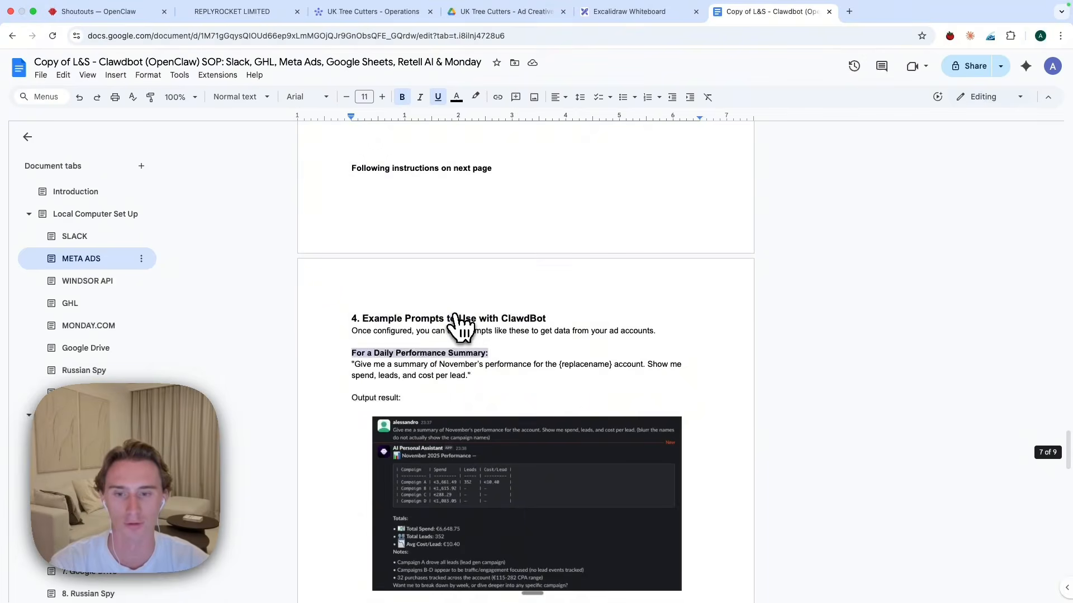
scroll(455, 317, up, 7)
scroll(455, 316, down, 4)
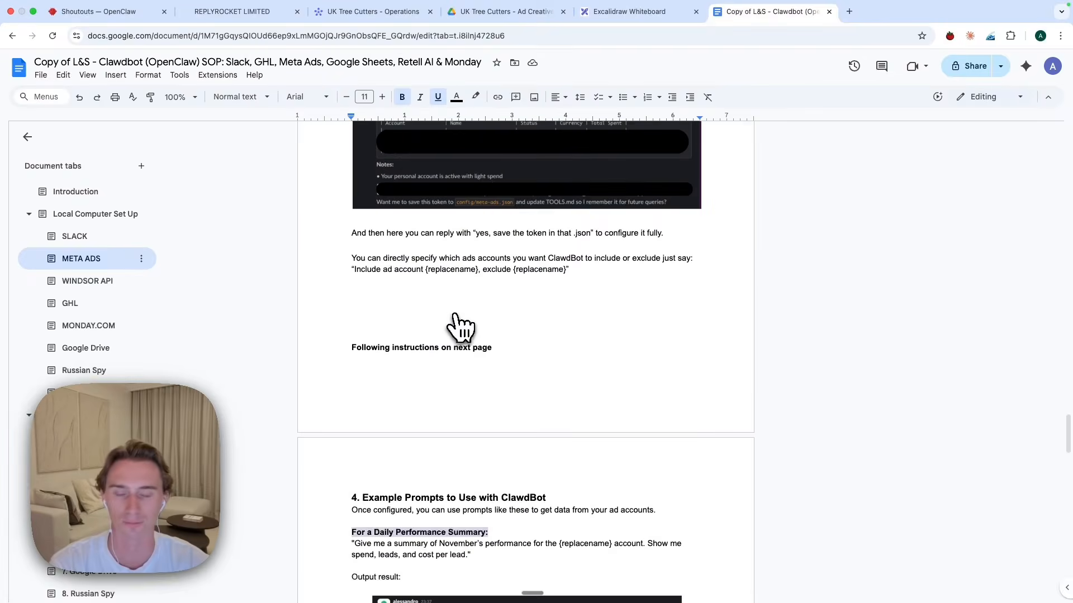
- Read the Meta Ads example prompts and outputs, covering performance summary, best ads, specific metrics and daily report automation
scroll(455, 324, down, 6)
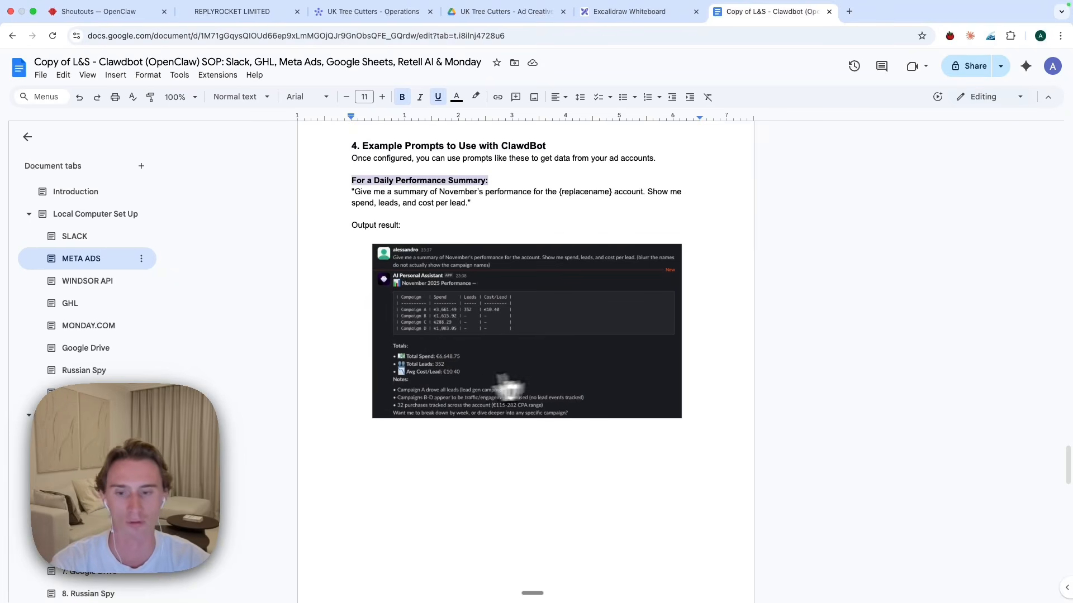
scroll(414, 426, down, 4)
scroll(414, 425, down, 5)
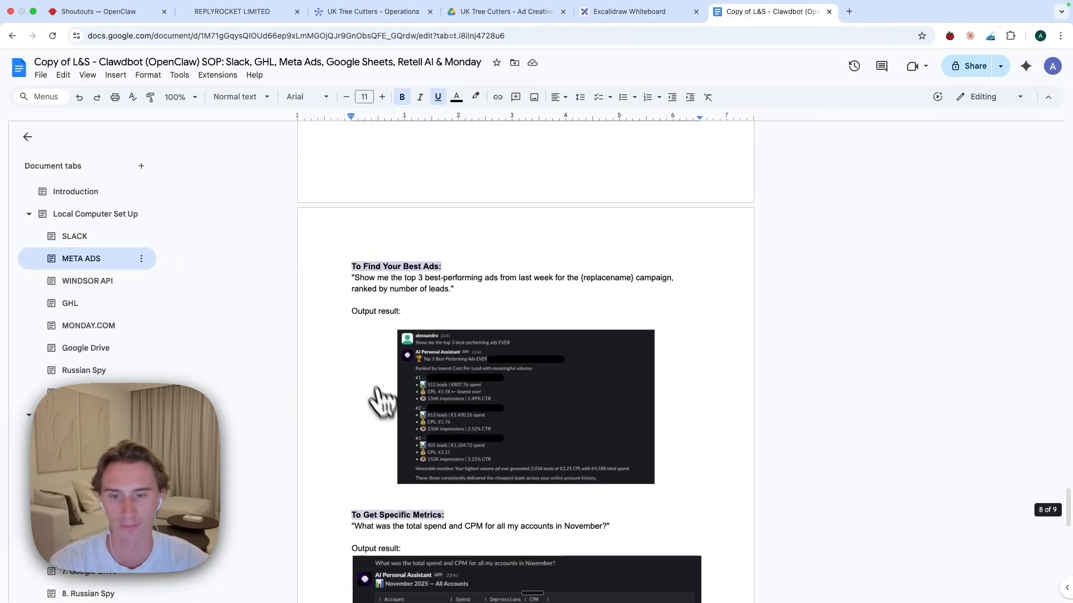
scroll(385, 277, down, 2)
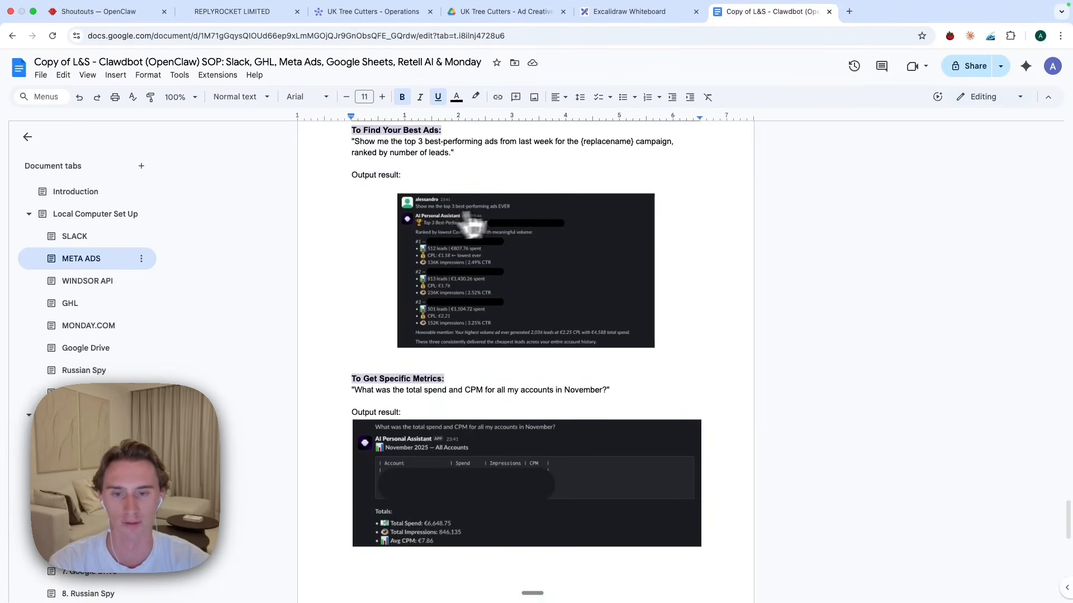
scroll(496, 360, down, 3)
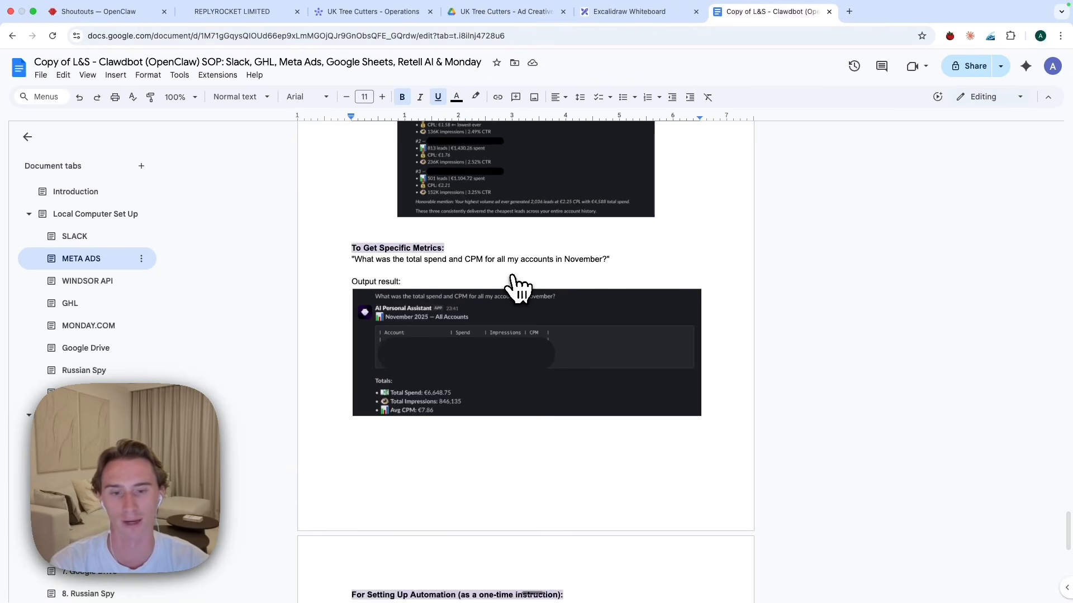
scroll(479, 363, down, 6)
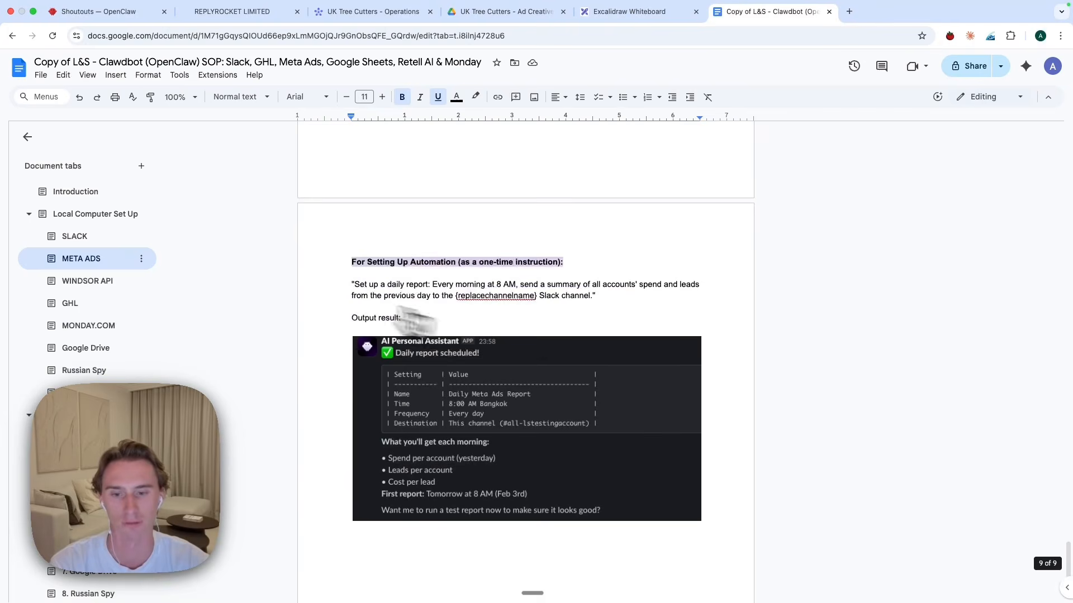
scroll(418, 320, down, 3)
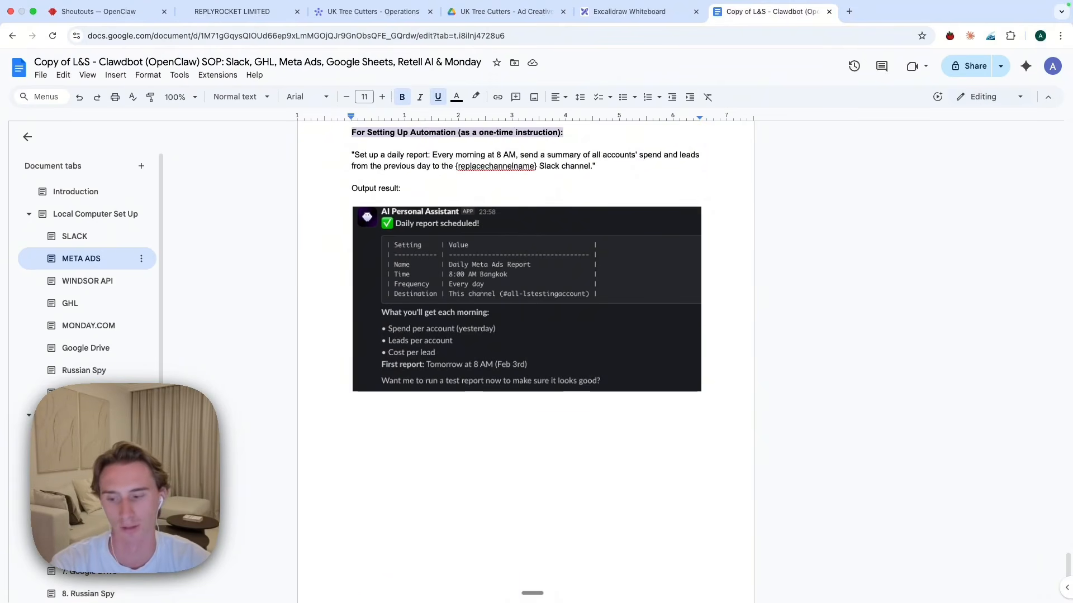
- Open the GHL section and examine the weekly report prompt comparing all sub-accounts and its example output
click(62, 596)
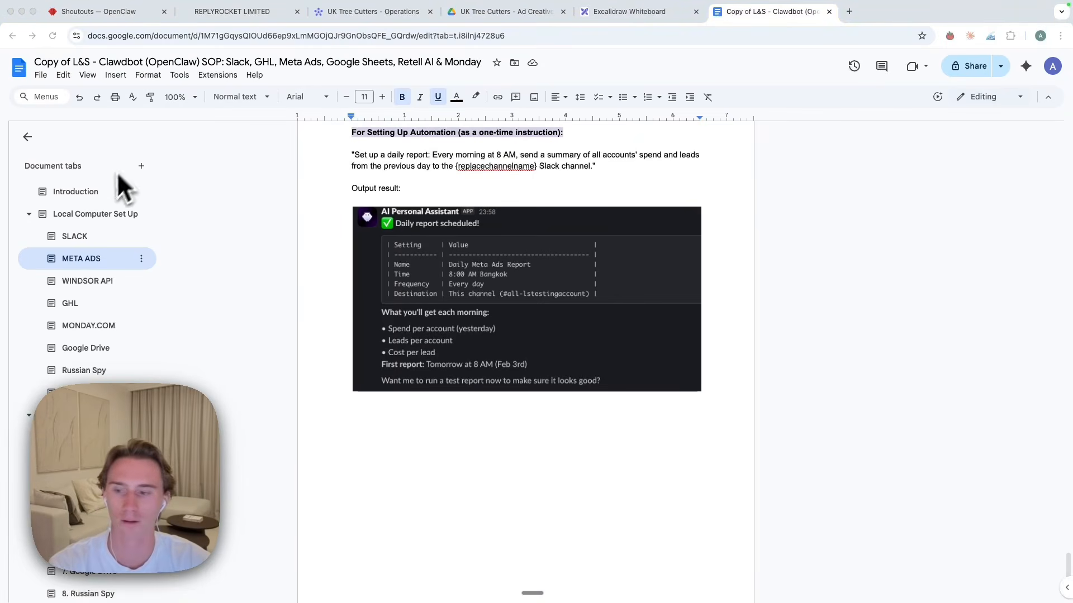
click(70, 304)
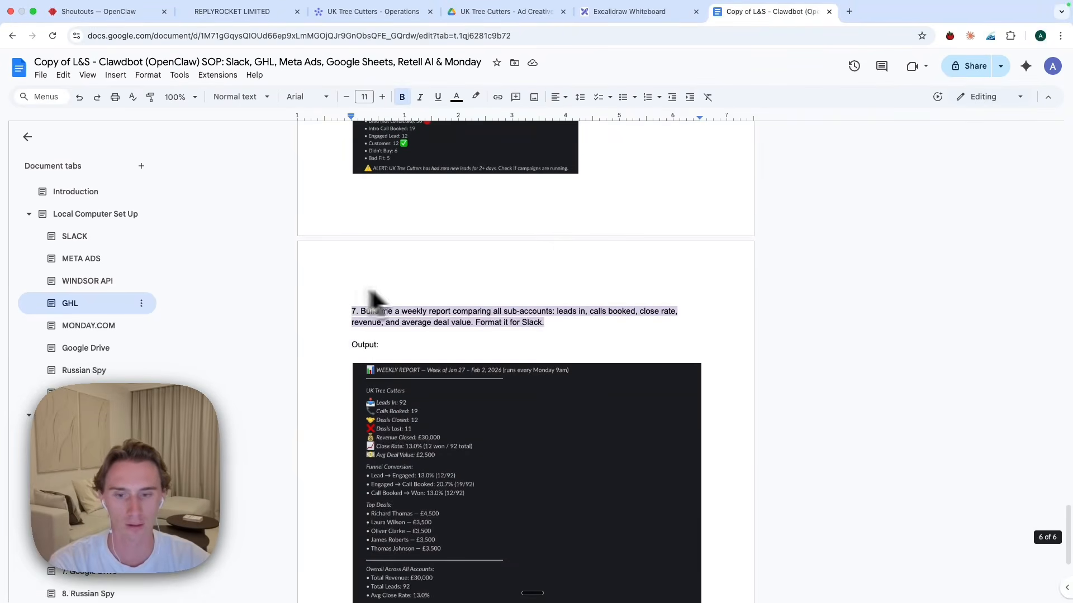
scroll(461, 313, down, 2)
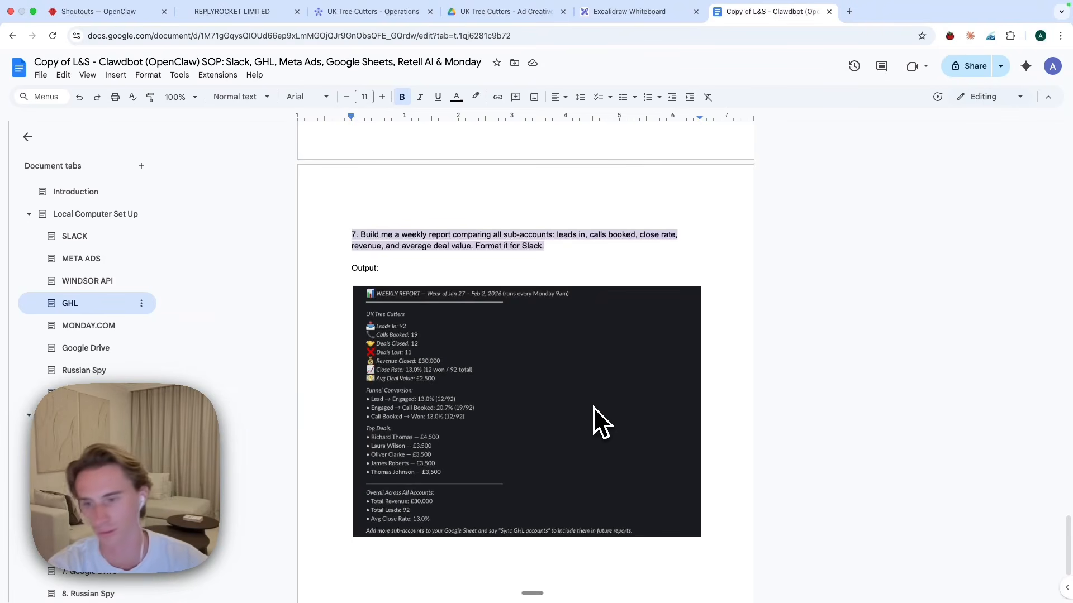
scroll(593, 407, down, 4)
scroll(592, 407, up, 1)
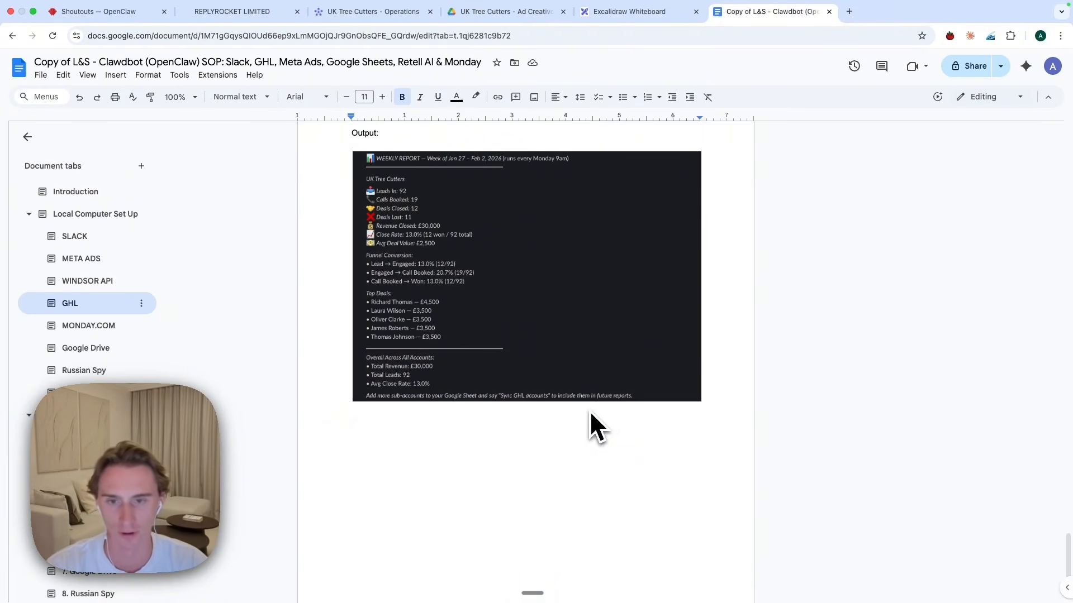
- Skim the MONDAY.COM section's setup prompt and look over the UK Tree Cutters - Operations board in monday.com
click(50, 333)
scroll(463, 363, down, 15)
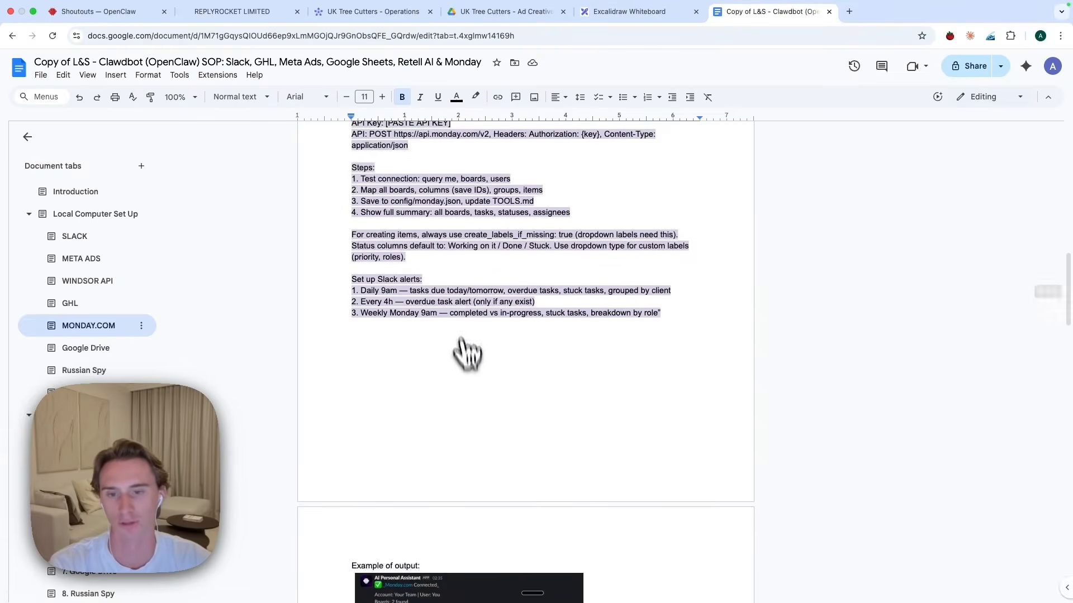
scroll(464, 302, down, 10)
click(364, 11)
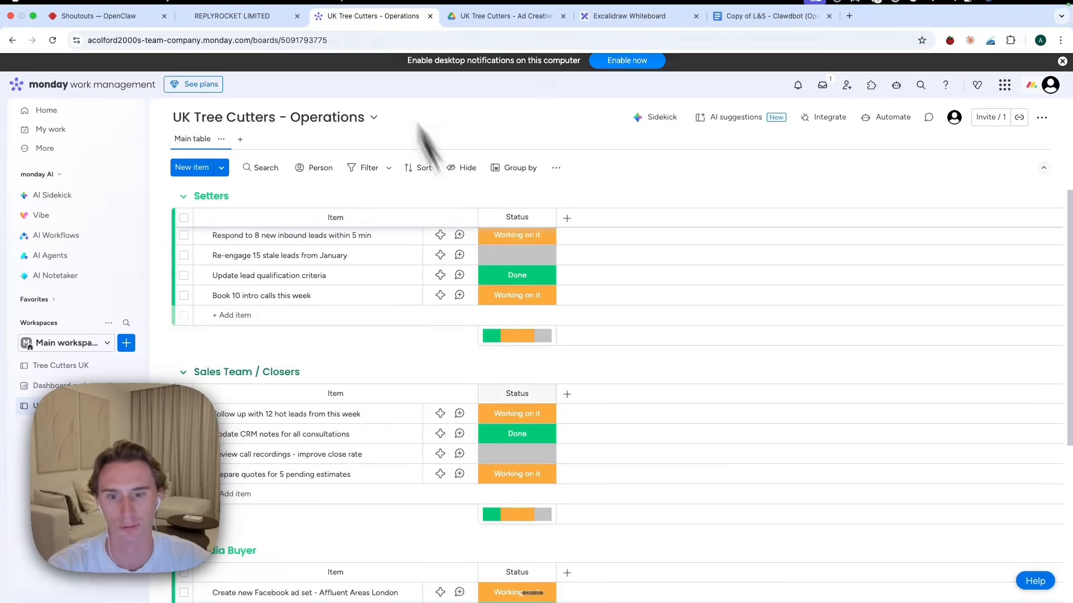
scroll(511, 300, up, 3)
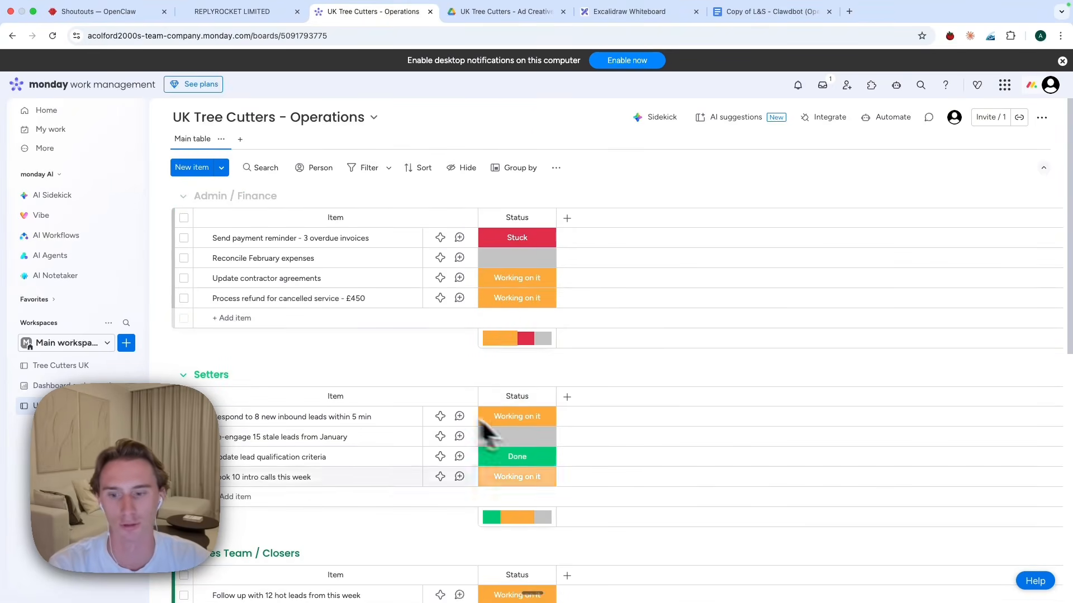
- Return to the SOP in Google Docs and read the monday.com example outputs for stuck and overdue tasks and the combined morning briefing
click(750, 13)
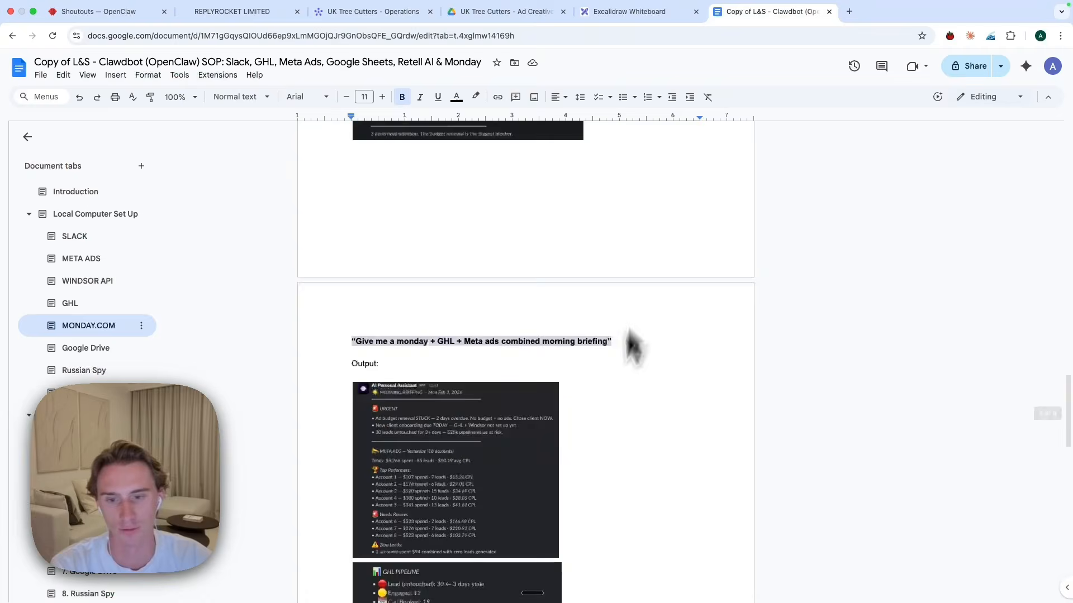
scroll(603, 413, up, 10)
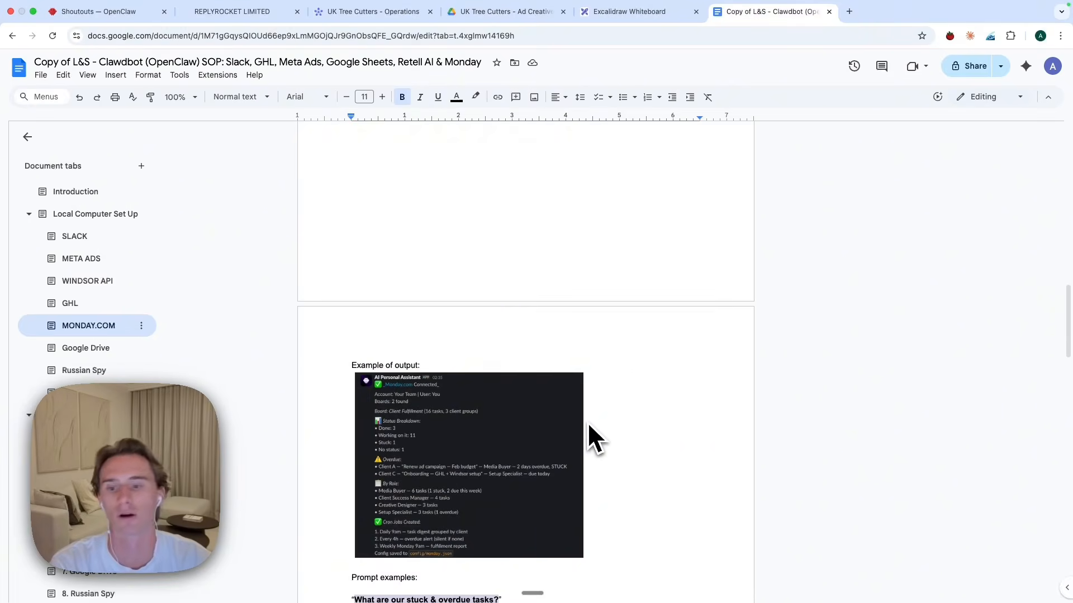
scroll(588, 423, up, 3)
scroll(588, 424, down, 6)
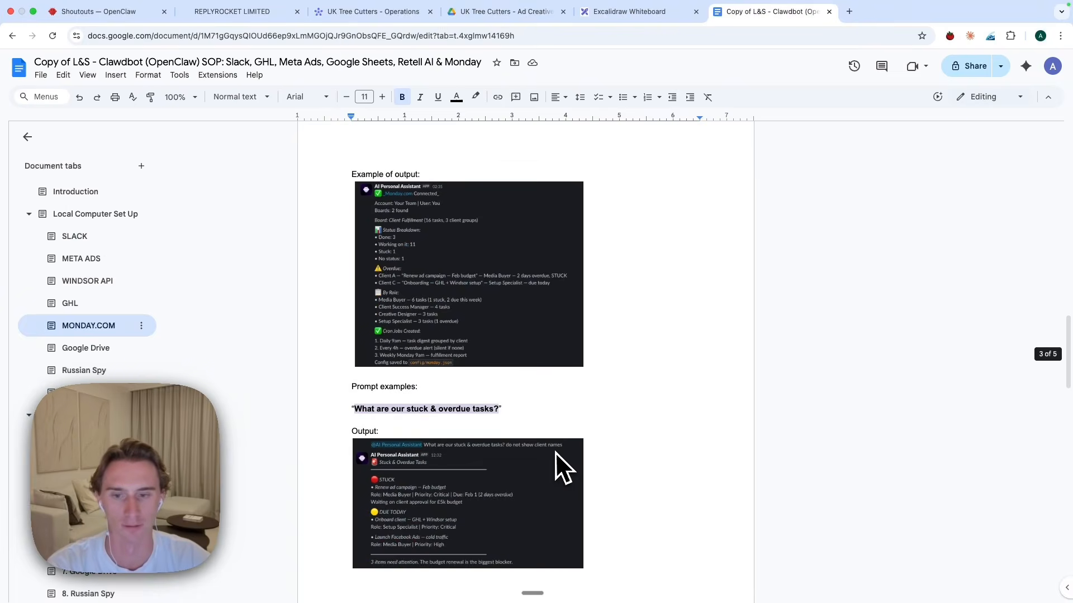
scroll(555, 452, down, 4)
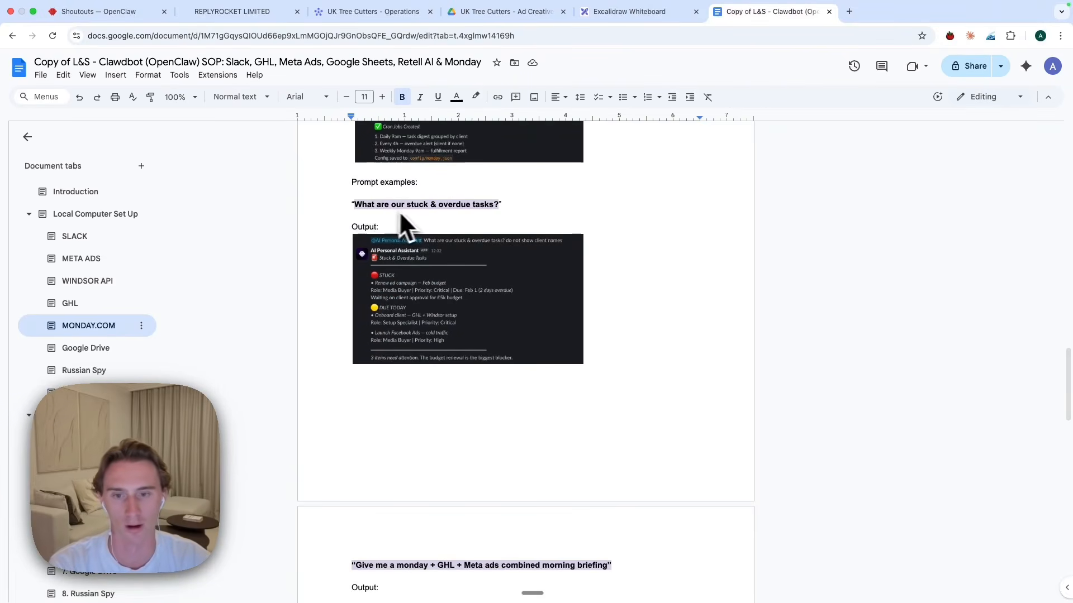
scroll(471, 309, down, 1)
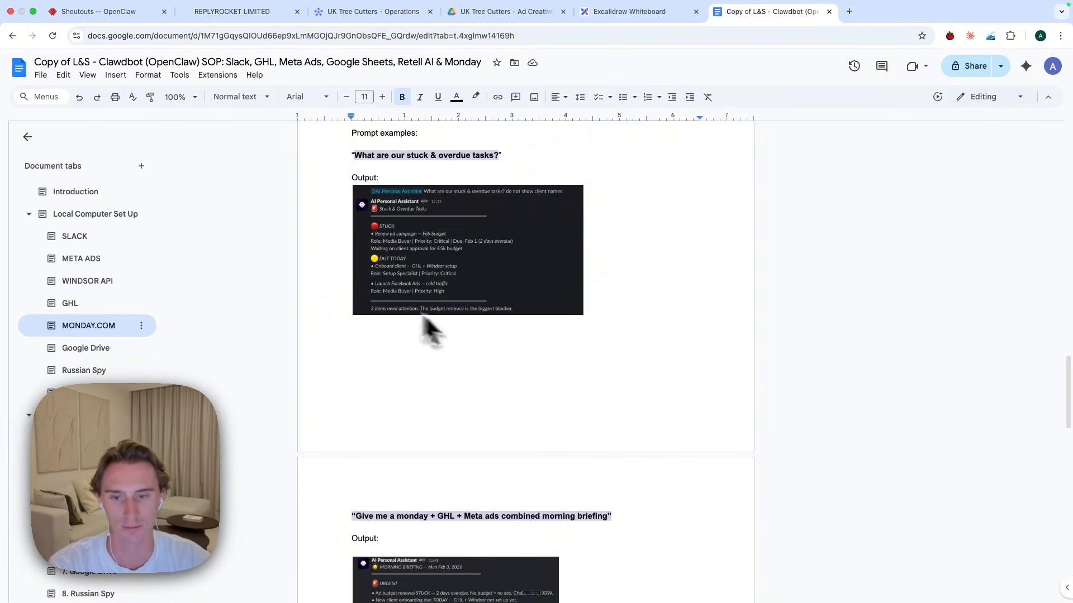
scroll(461, 357, down, 5)
scroll(453, 344, down, 1)
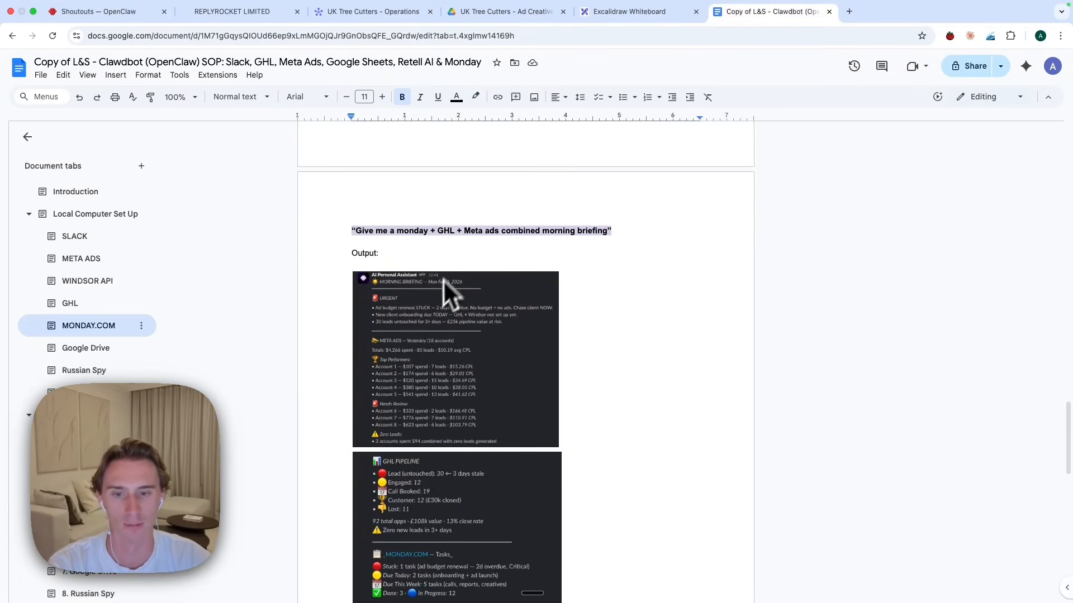
scroll(478, 250, down, 1)
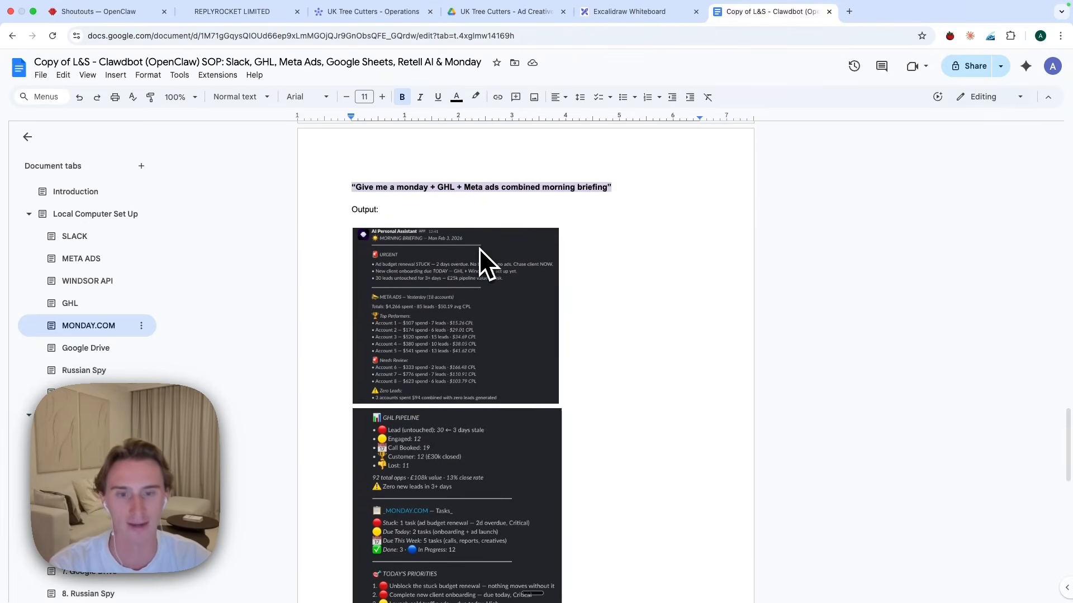
scroll(479, 263, down, 1)
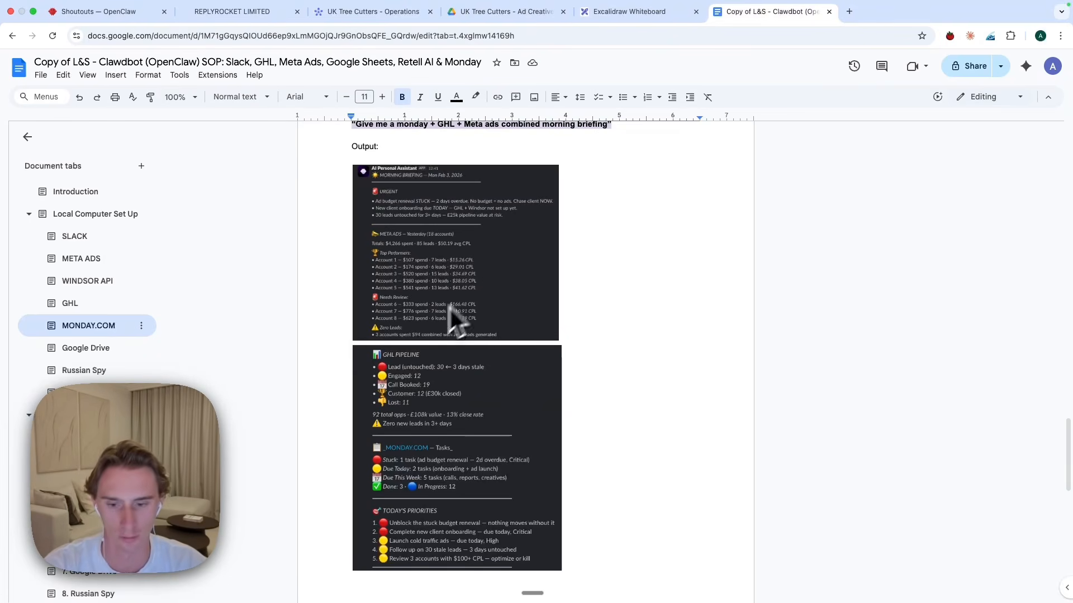
- Read the combined morning briefing output and the prompt syncing new GHL leads as monday.com tasks every 24h
scroll(558, 391, down, 1)
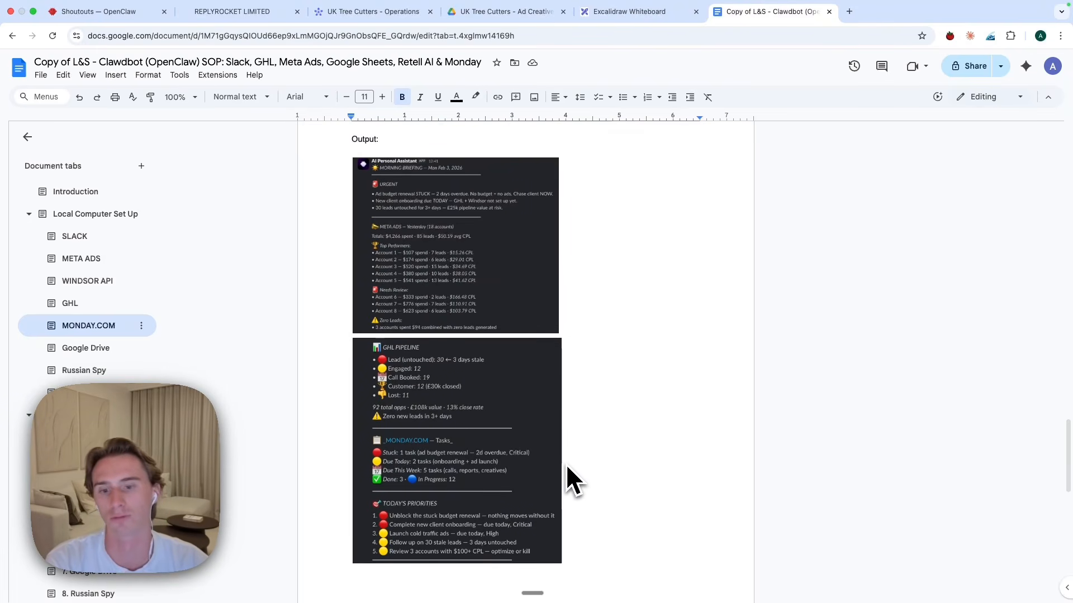
scroll(587, 371, down, 9)
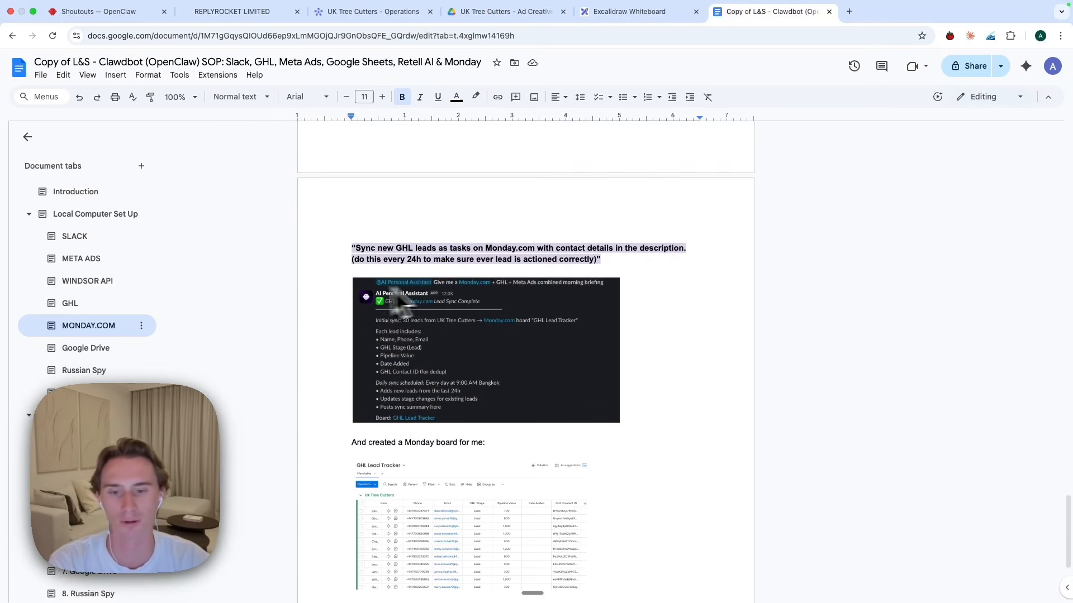
scroll(546, 312, down, 2)
scroll(510, 342, up, 9)
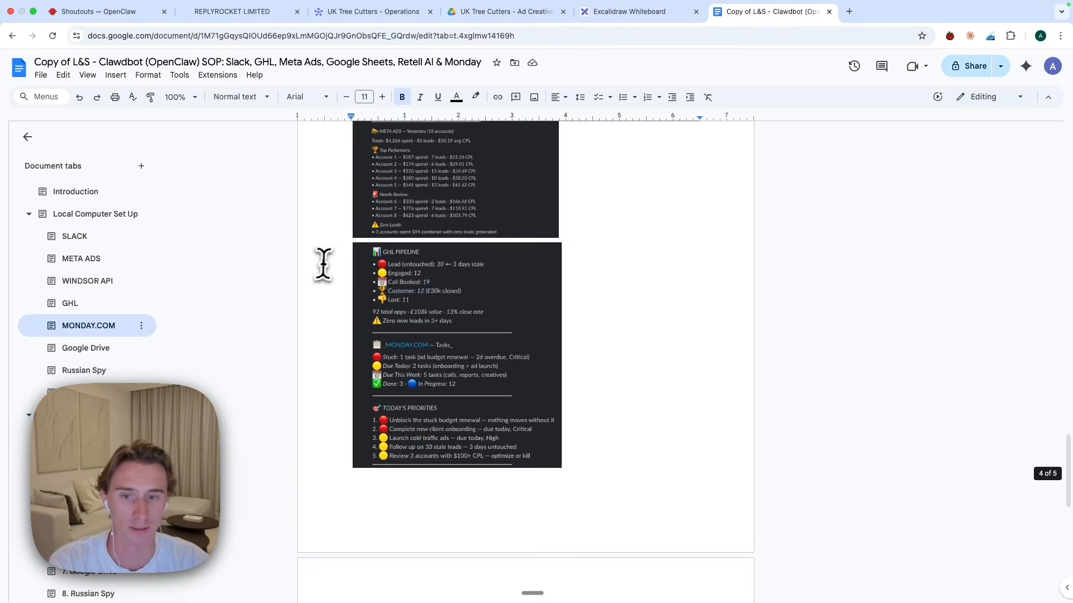
scroll(323, 264, up, 4)
drag(351, 218, 618, 224)
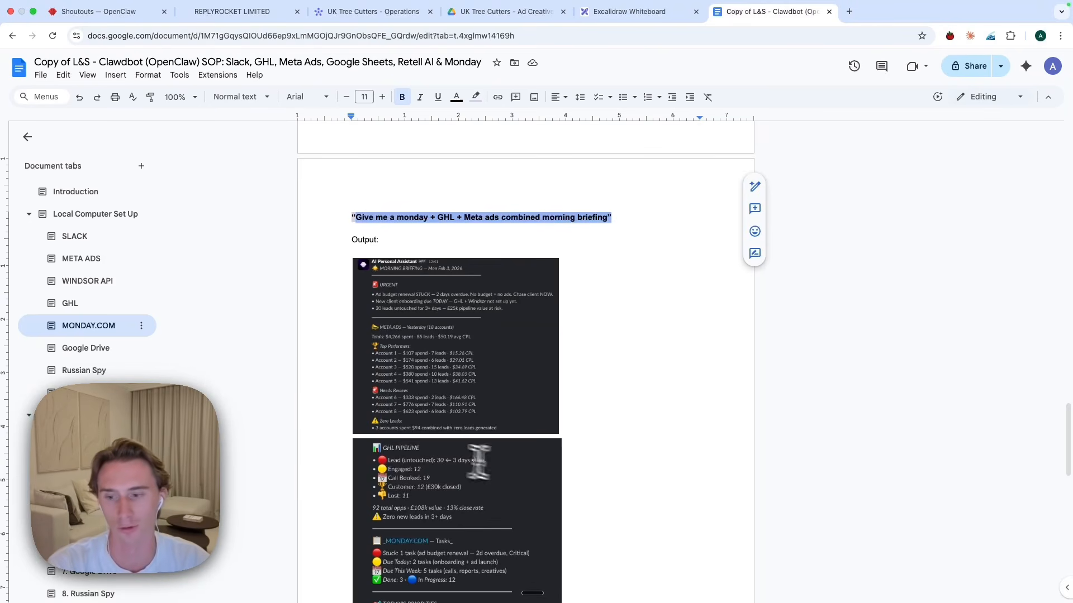
scroll(644, 388, down, 7)
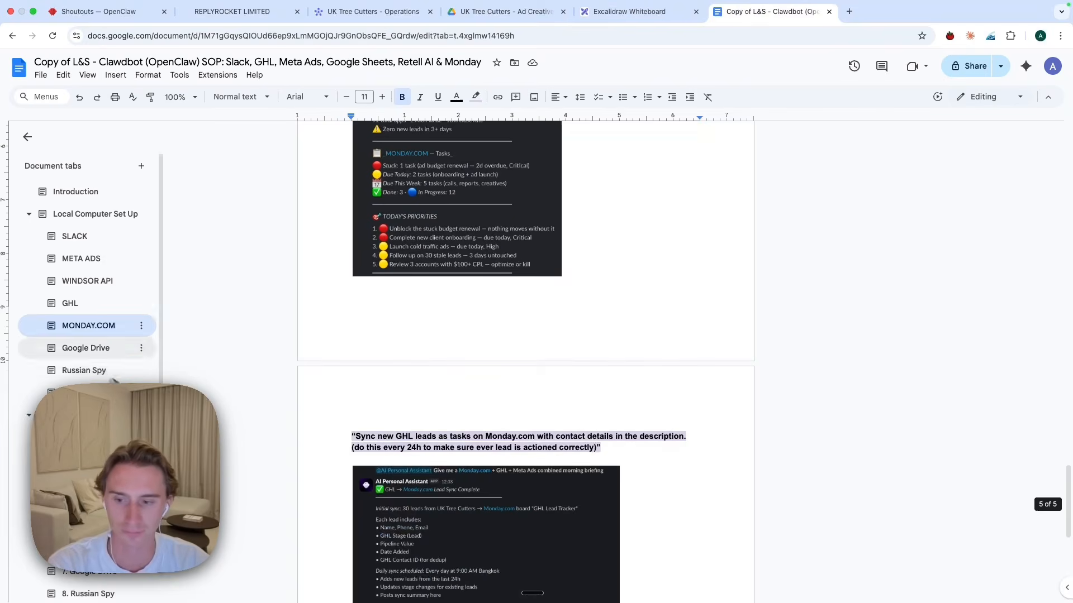
- Open the Google Drive section and read its example prompts for finding resources, uploading files to a public folder and finding meeting slots
click(79, 350)
scroll(484, 338, down, 20)
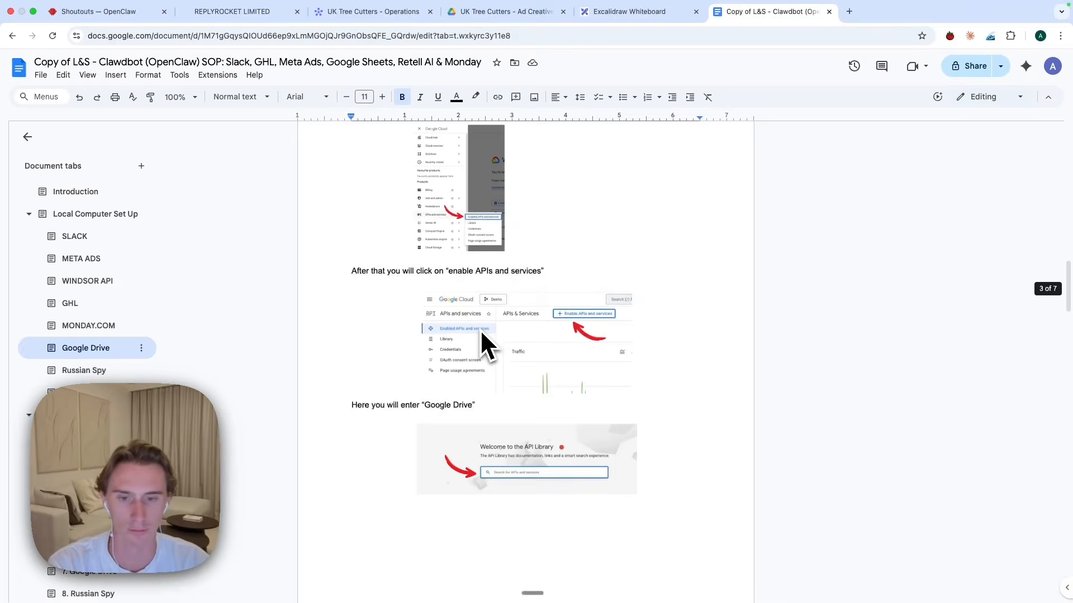
scroll(481, 333, down, 20)
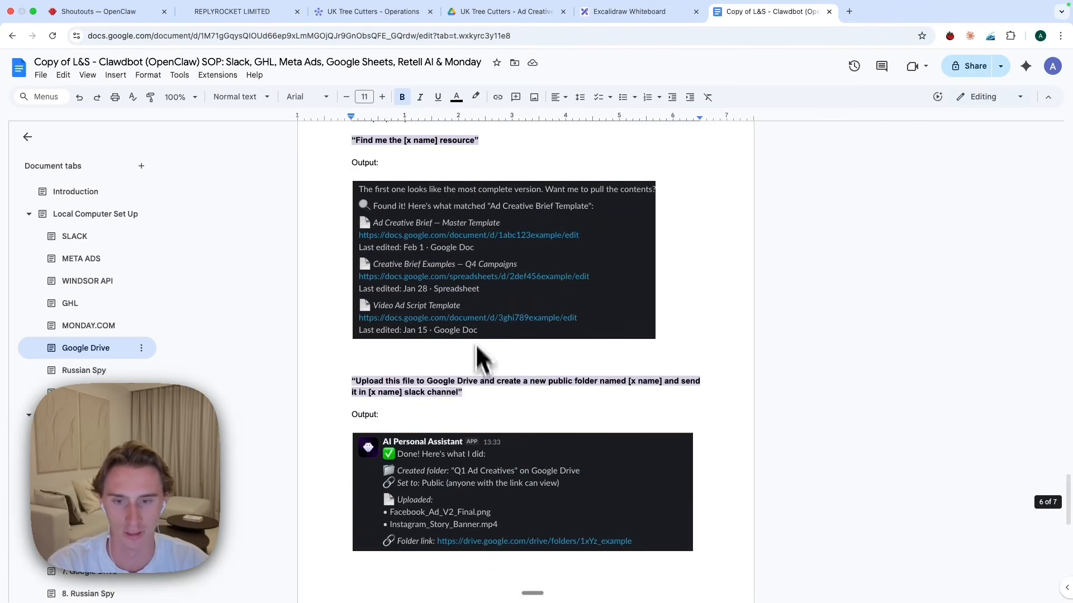
scroll(479, 357, up, 5)
scroll(568, 230, down, 4)
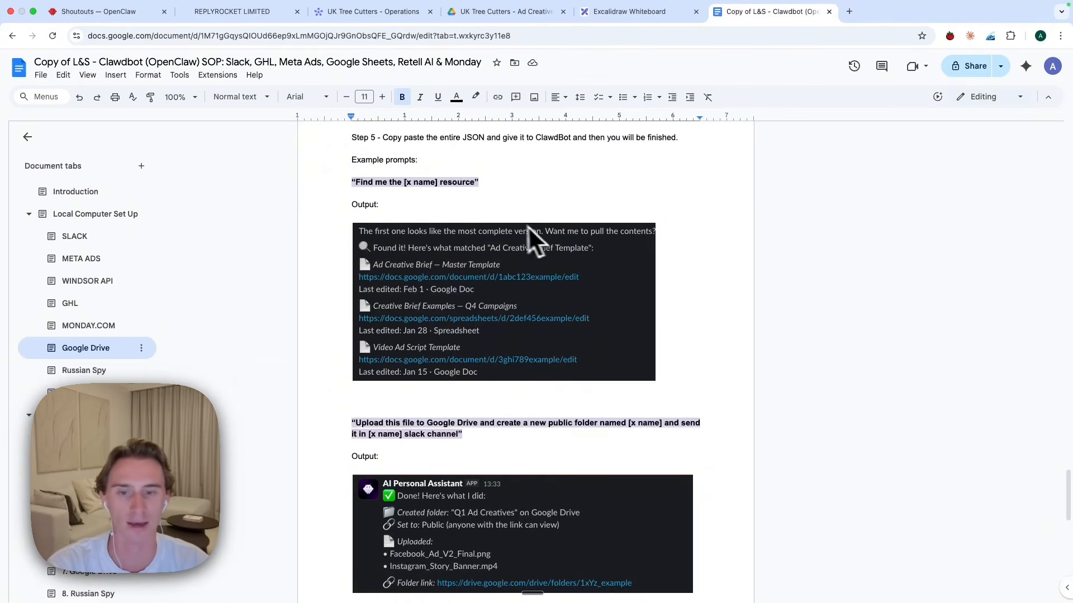
scroll(528, 229, down, 4)
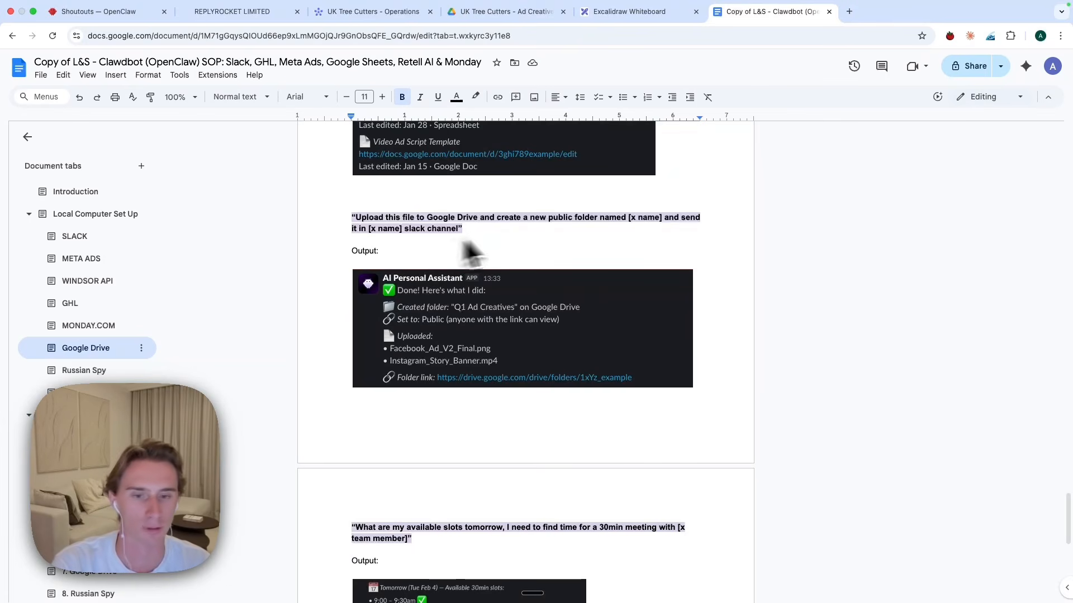
scroll(693, 290, down, 3)
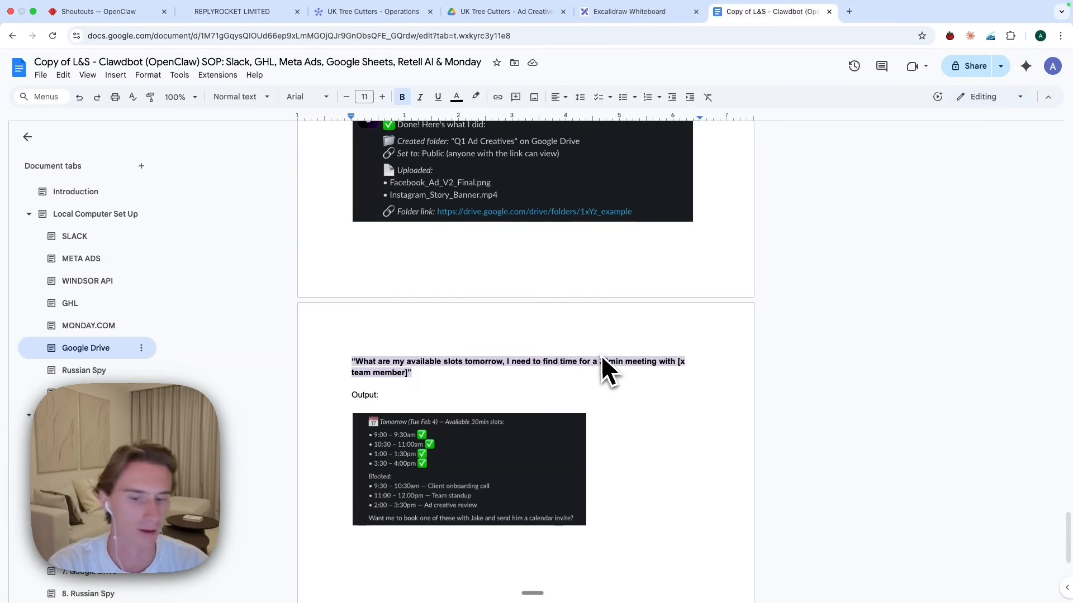
scroll(605, 357, down, 6)
scroll(140, 369, down, 1)
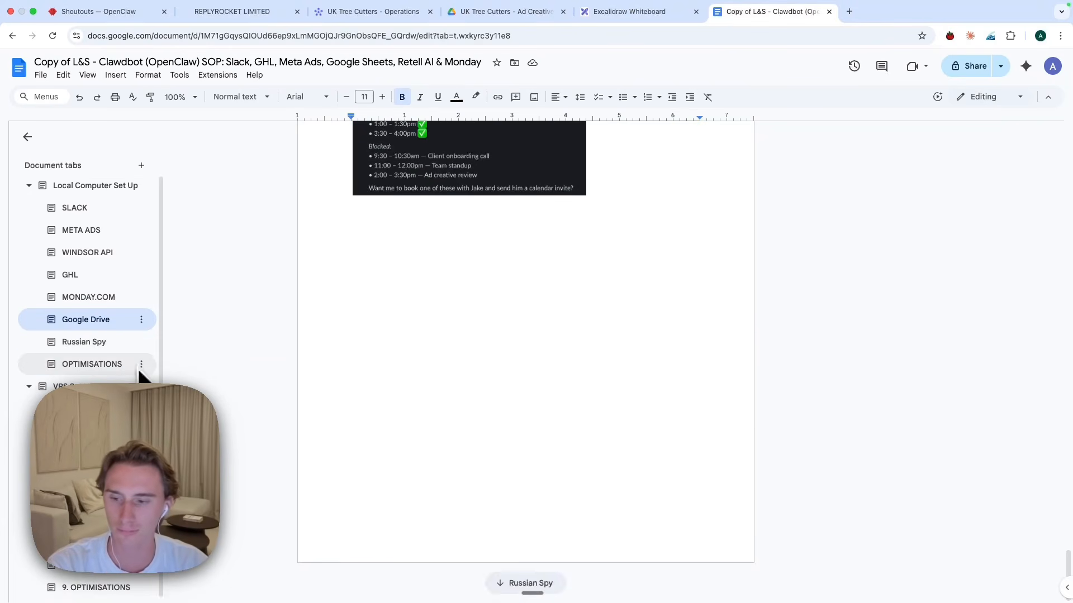
- Review the available-slots example again, and go back through the Google Drive credential steps to the installation prompt
scroll(368, 343, up, 3)
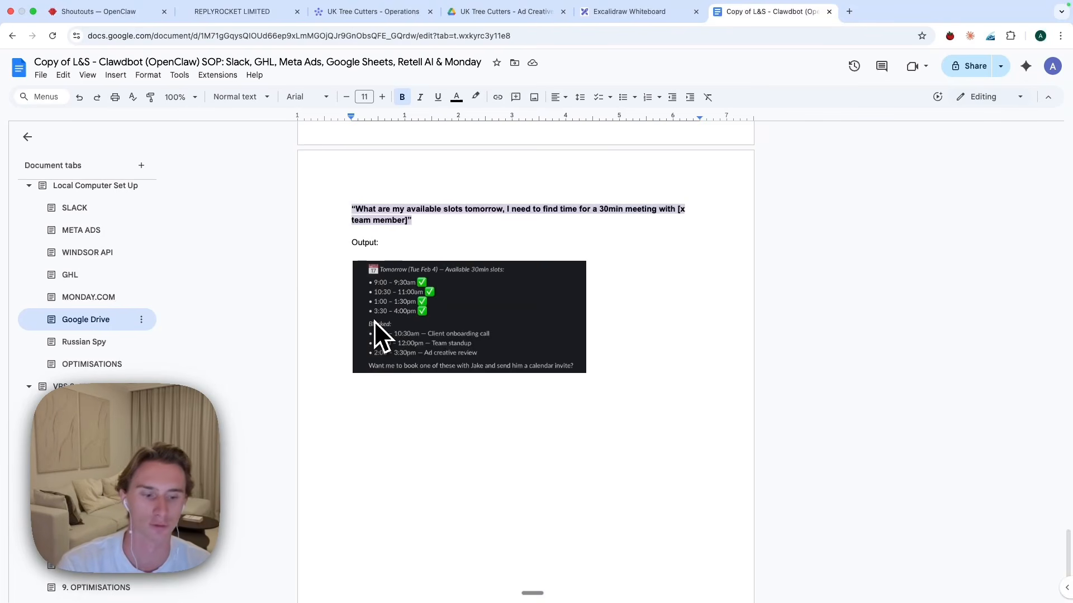
scroll(374, 321, up, 1)
scroll(352, 318, up, 12)
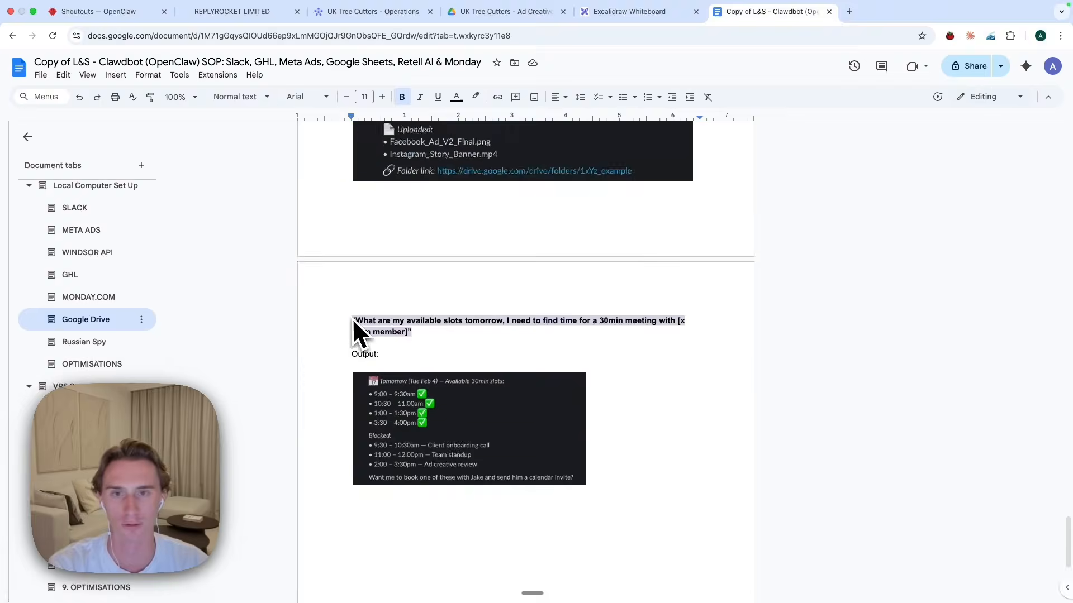
scroll(352, 322, down, 5)
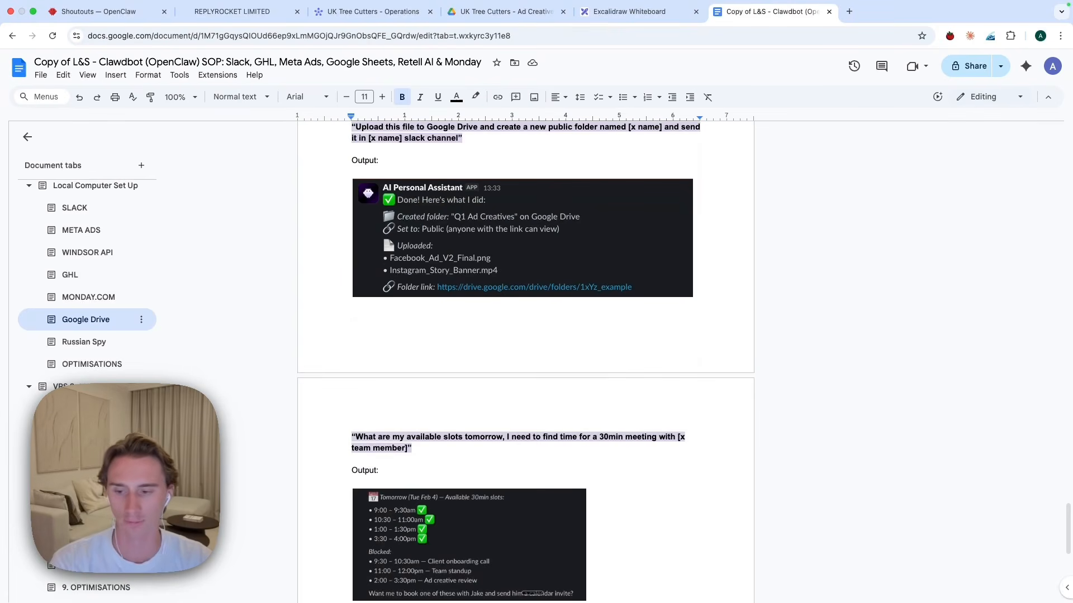
scroll(304, 495, down, 2)
scroll(427, 404, up, 6)
scroll(441, 335, up, 20)
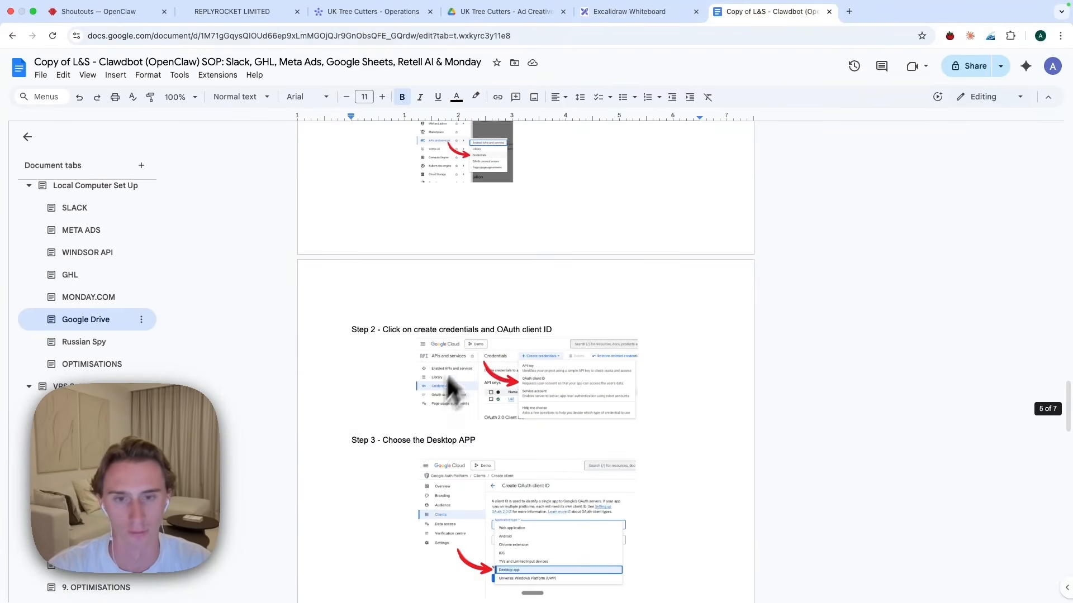
scroll(62, 364, up, 1)
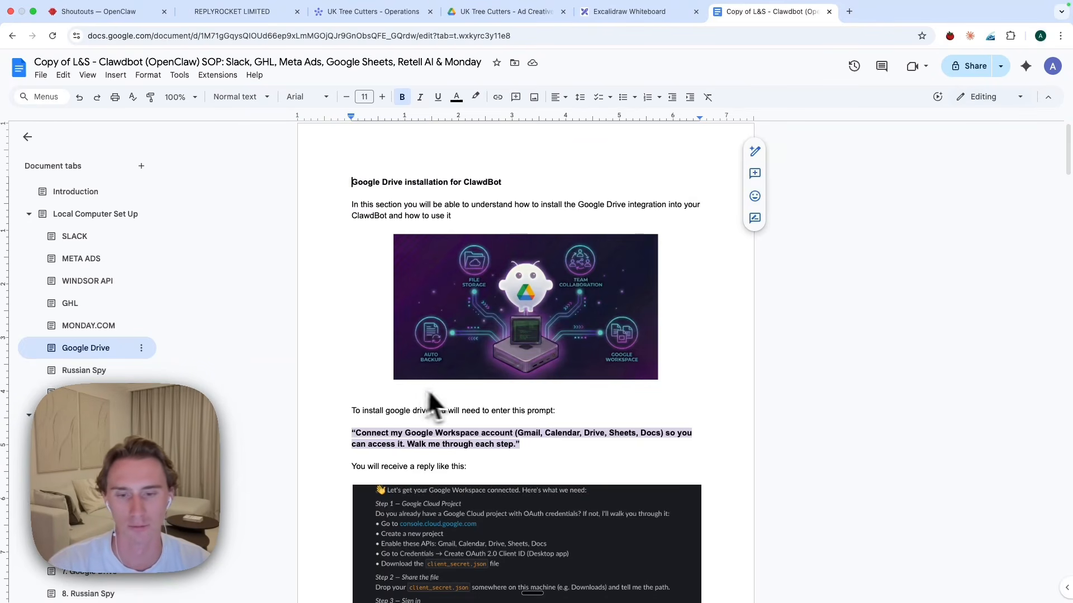
- Open the SOP's Introduction and read the comparison between local computer and VPS setup
click(81, 192)
scroll(678, 474, down, 10)
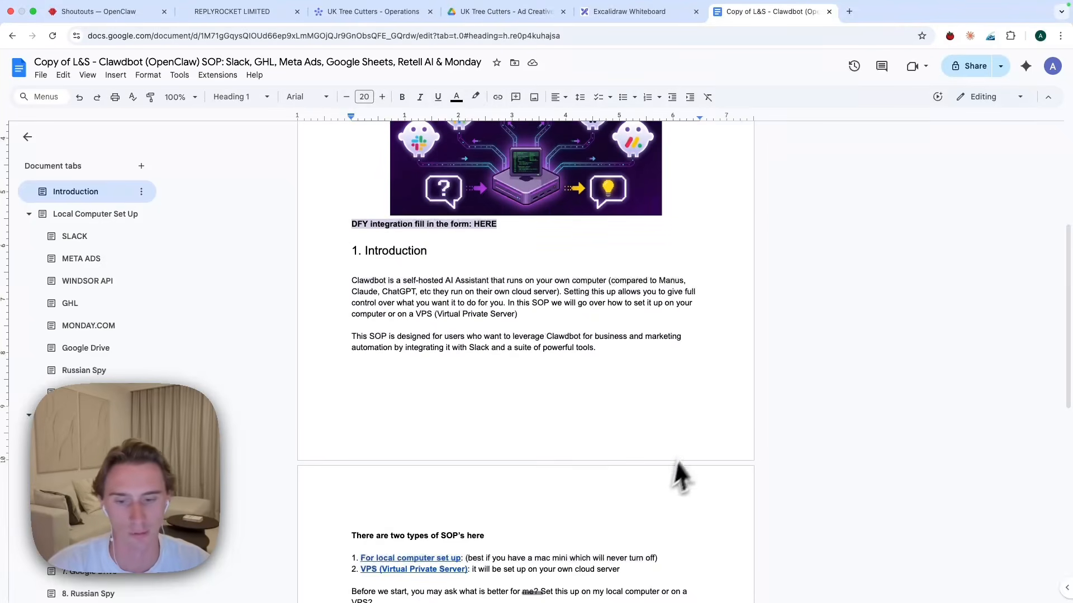
scroll(500, 472, down, 4)
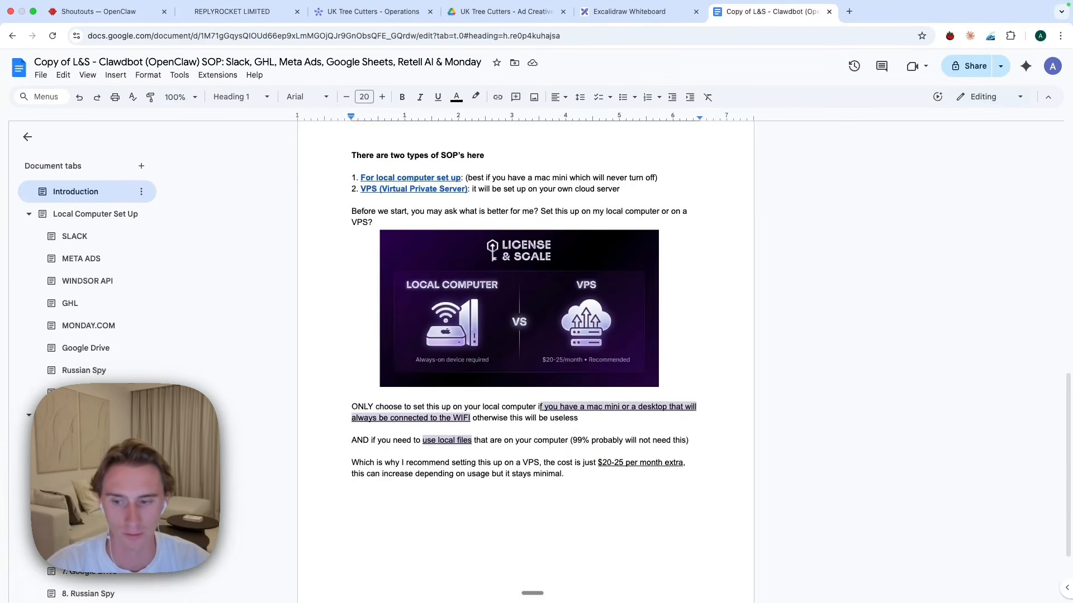
- Switch to Telegram and send the ytbtutorialbrain bot "Okay great, can you just give me some insights on how we did today please?"
mouse_move(16, 332)
click(17, 216)
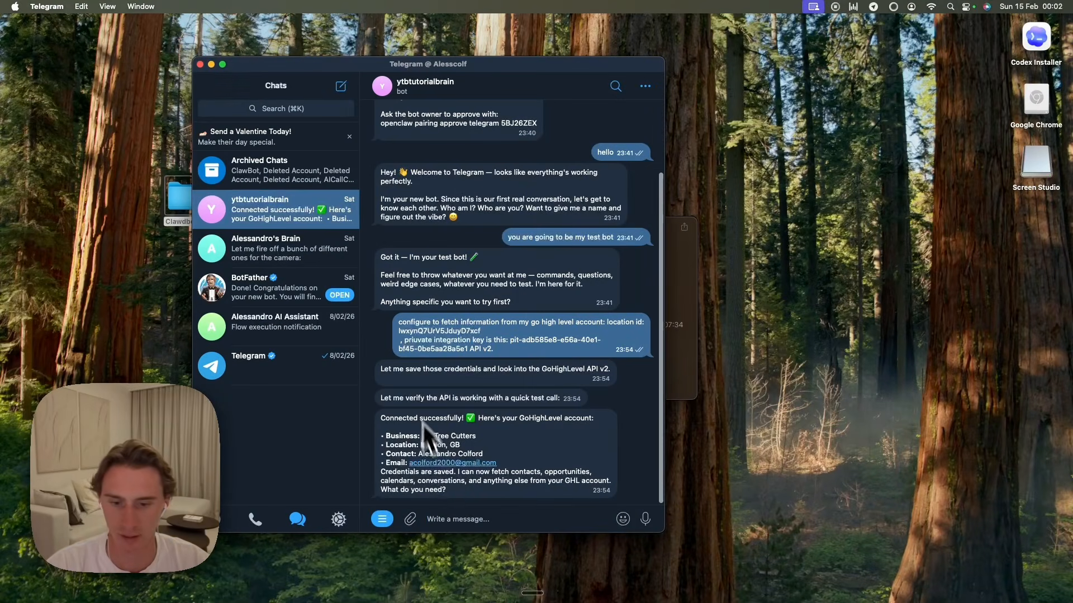
drag(380, 418, 592, 482)
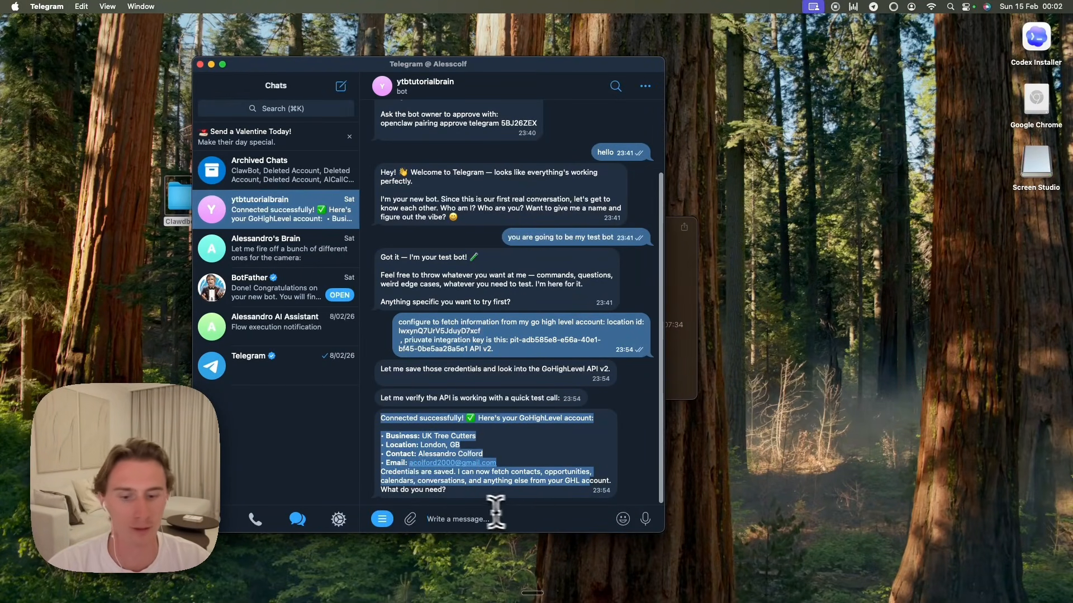
mouse_move(623, 519)
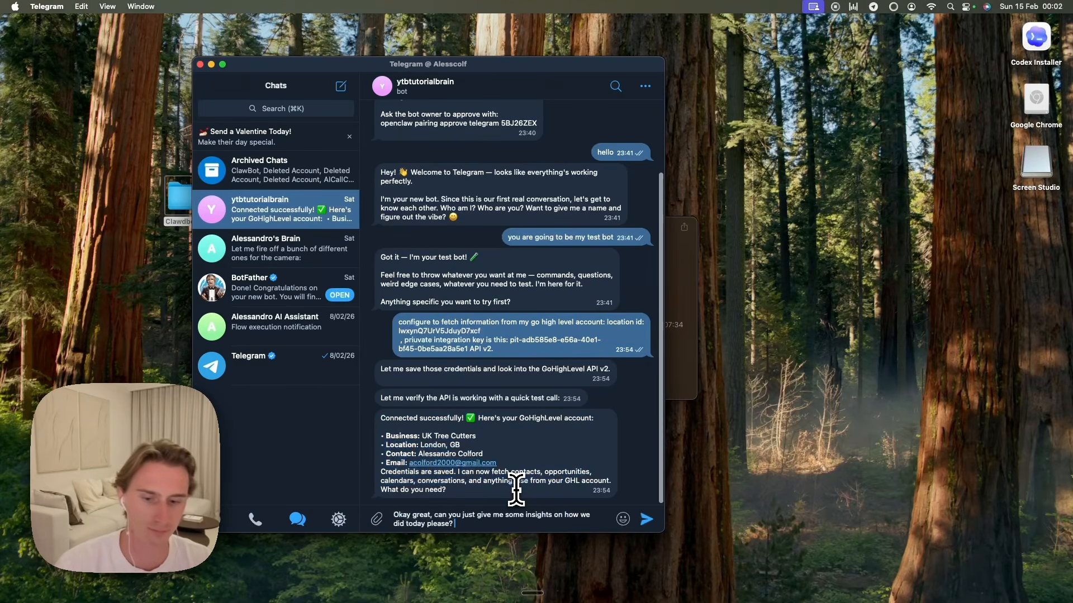
key(Return)
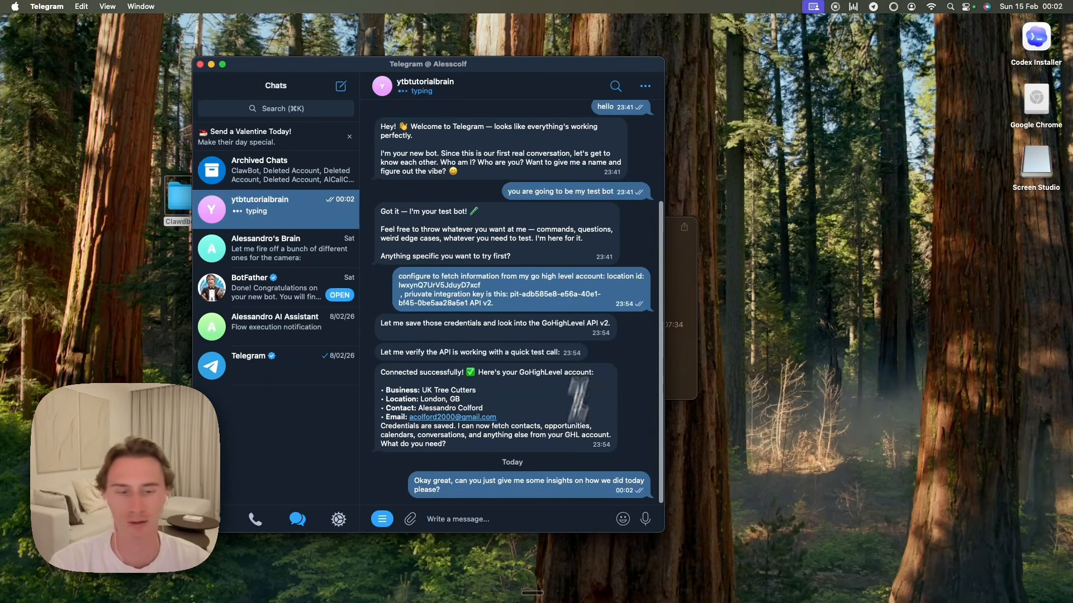
- Close the preview of the Clawdbot 1 folder and move the Telegram window clear of the folder on the desktop
click(688, 297)
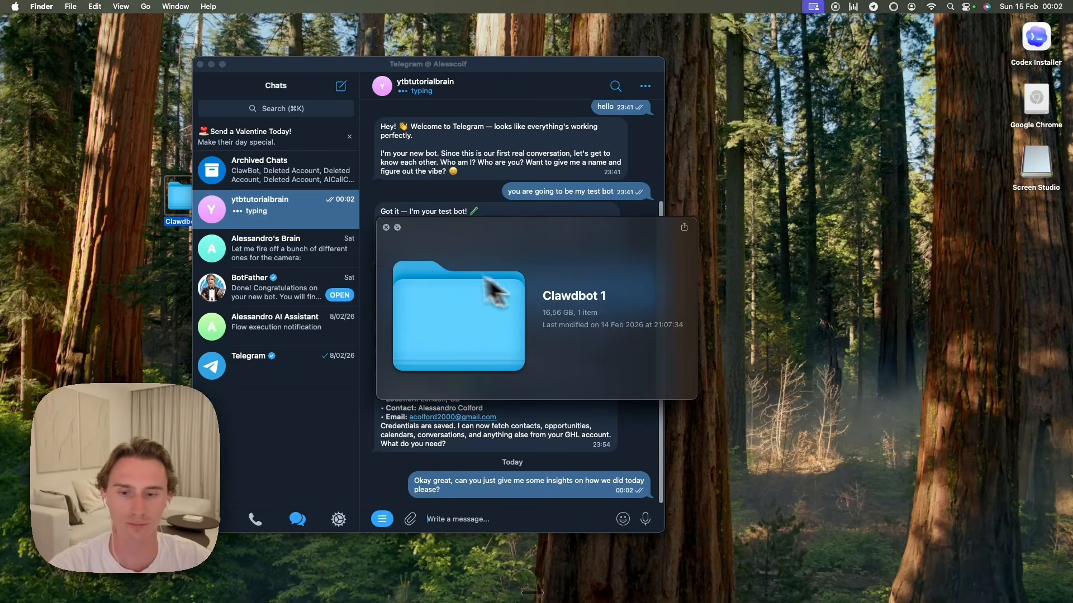
click(386, 228)
drag(494, 64, 614, 52)
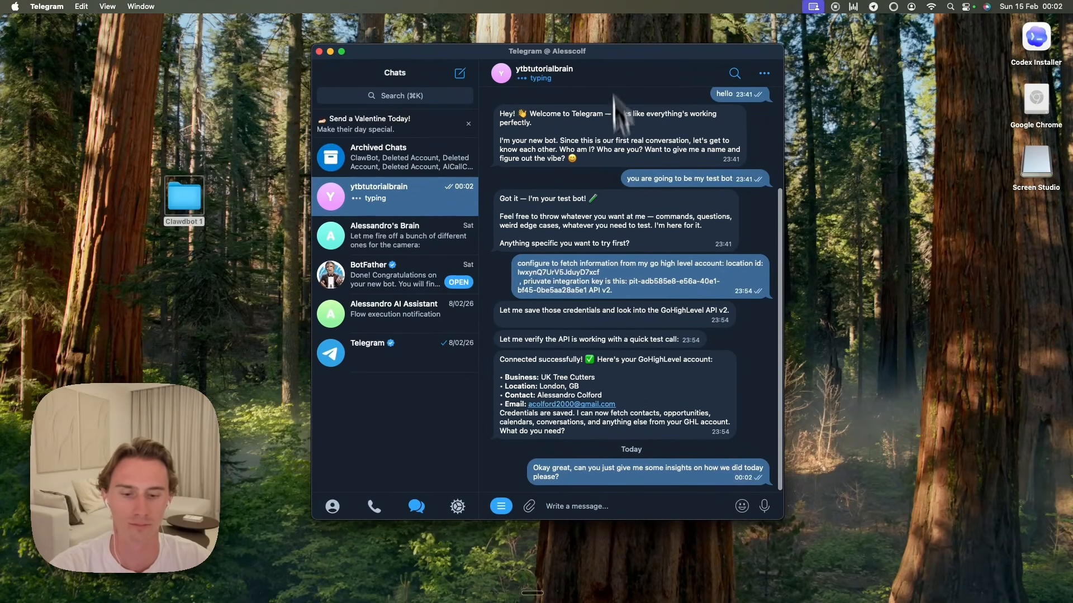
mouse_move(2, 189)
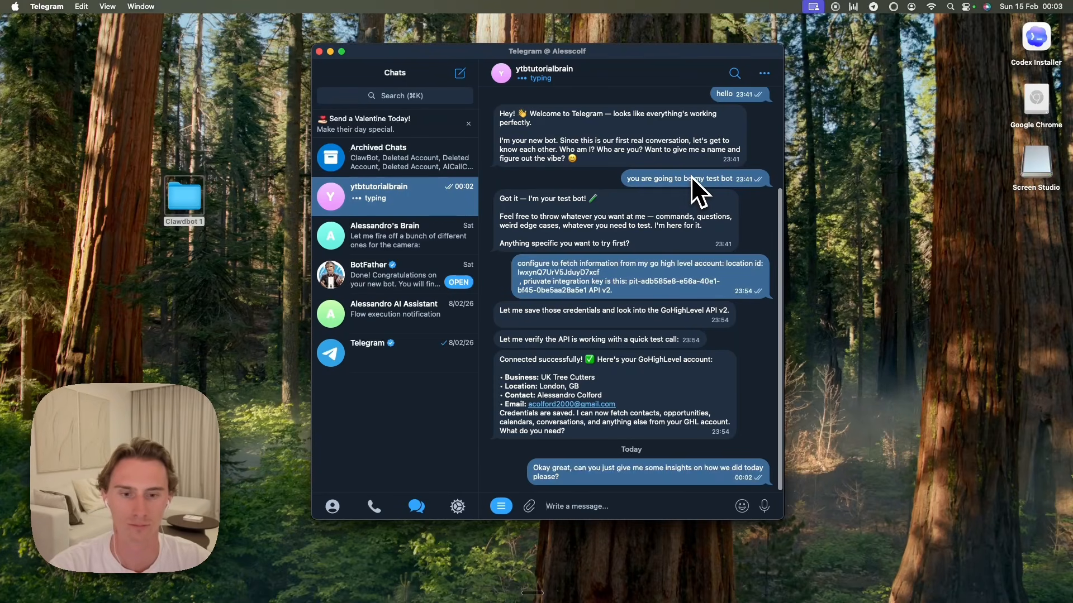
key(ctrl+Right)
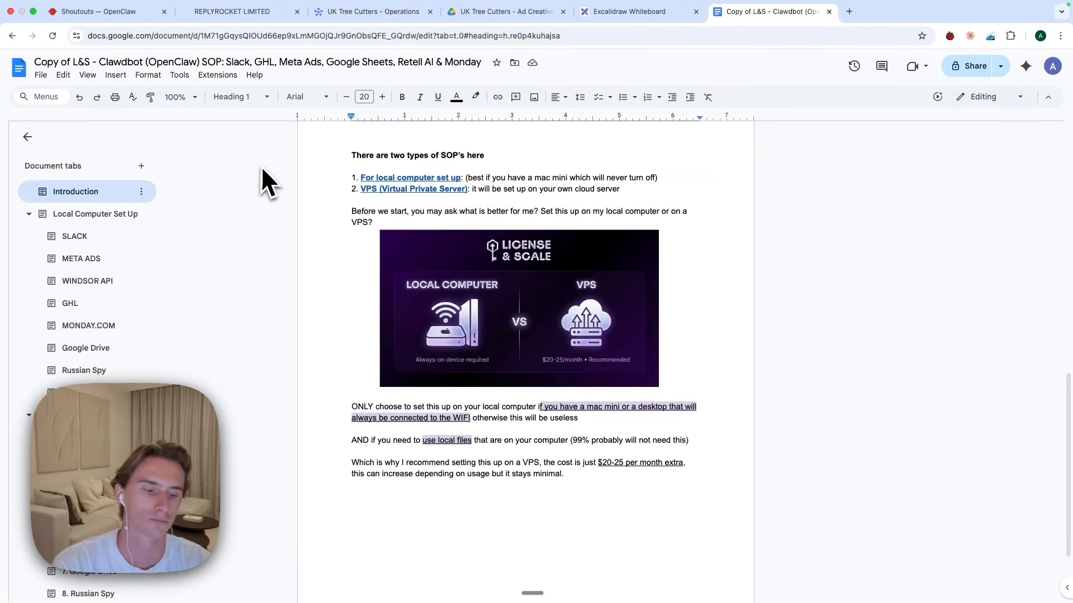
key(ctrl+Left)
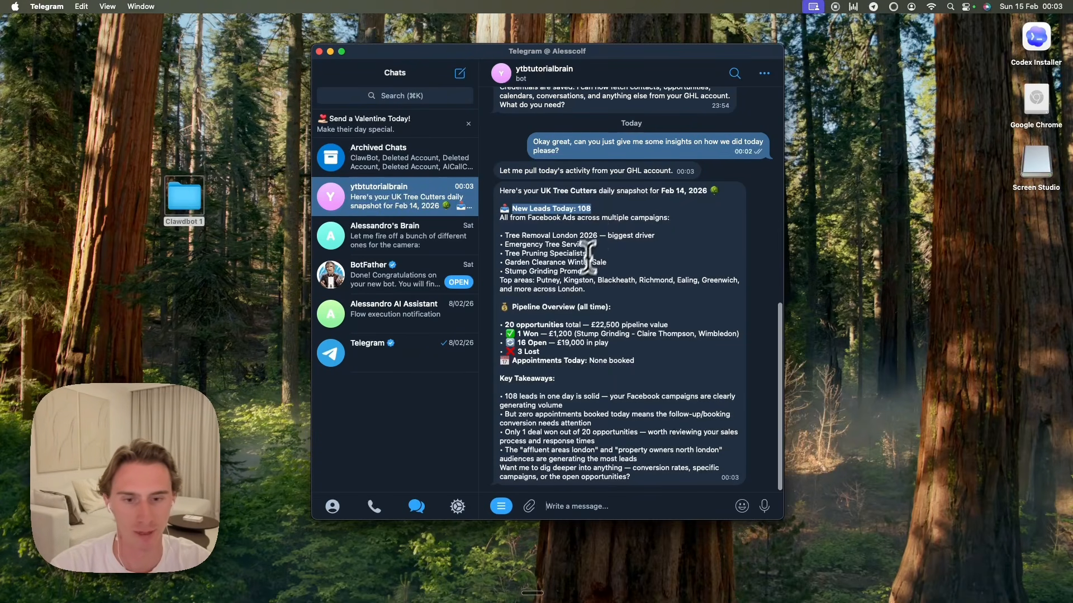
- Read the bot's daily snapshot for UK Tree Cutters, highlighting the lead source, pipeline overview, and open and lost opportunities
drag(527, 217, 576, 219)
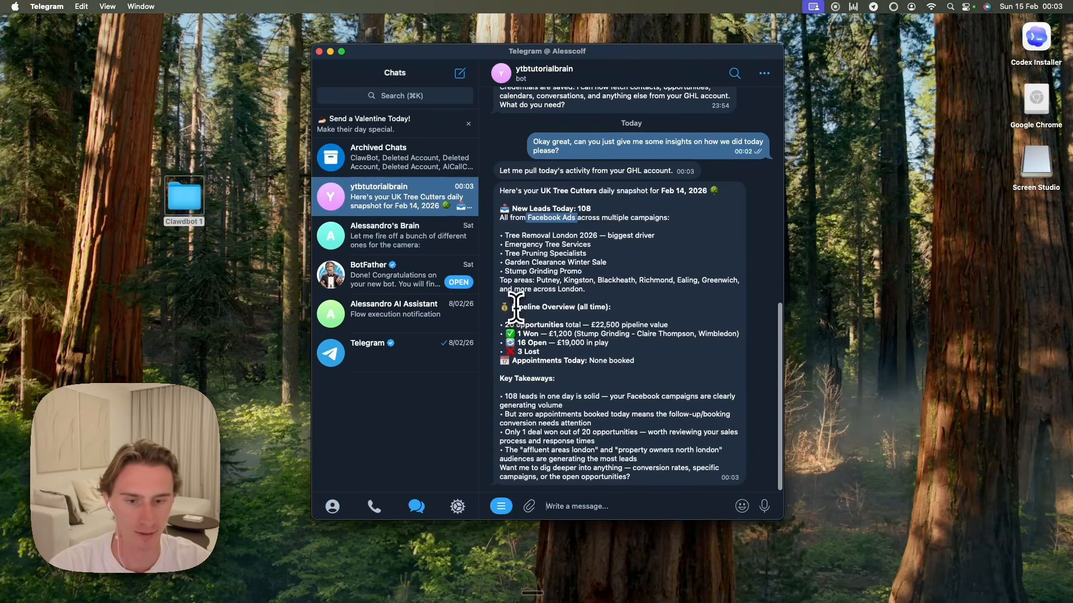
drag(517, 308, 623, 305)
click(615, 310)
drag(508, 328, 656, 332)
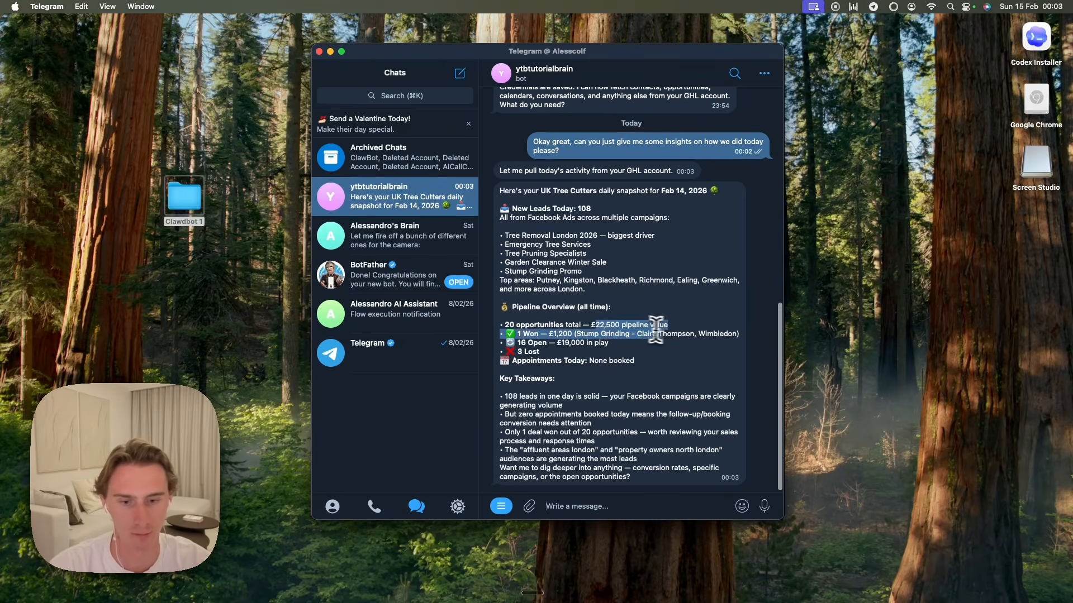
click(657, 359)
drag(517, 343, 629, 349)
drag(507, 353, 588, 359)
click(586, 503)
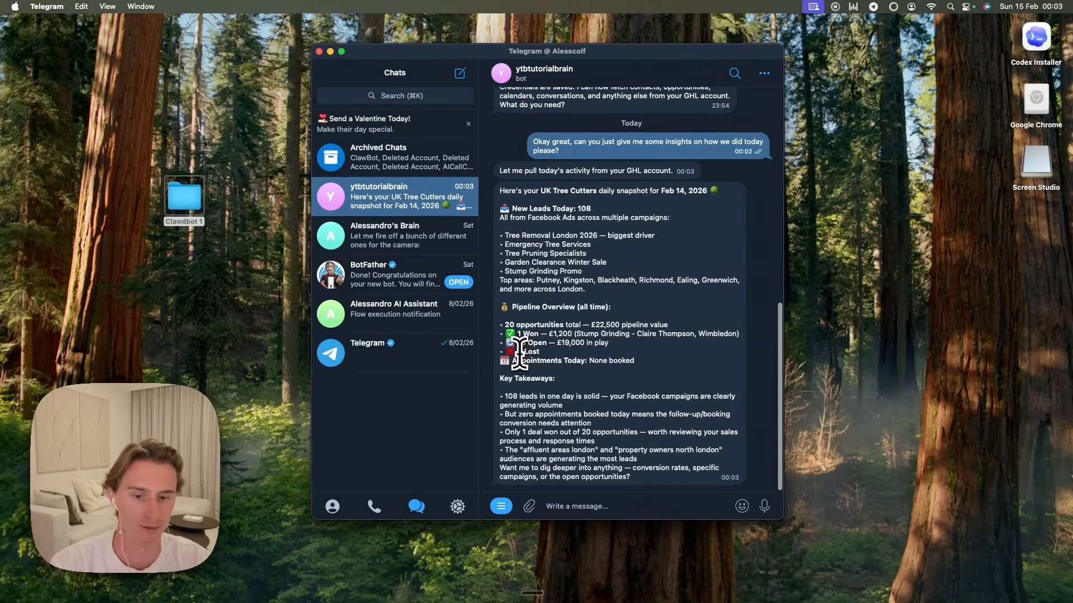
drag(514, 352, 550, 352)
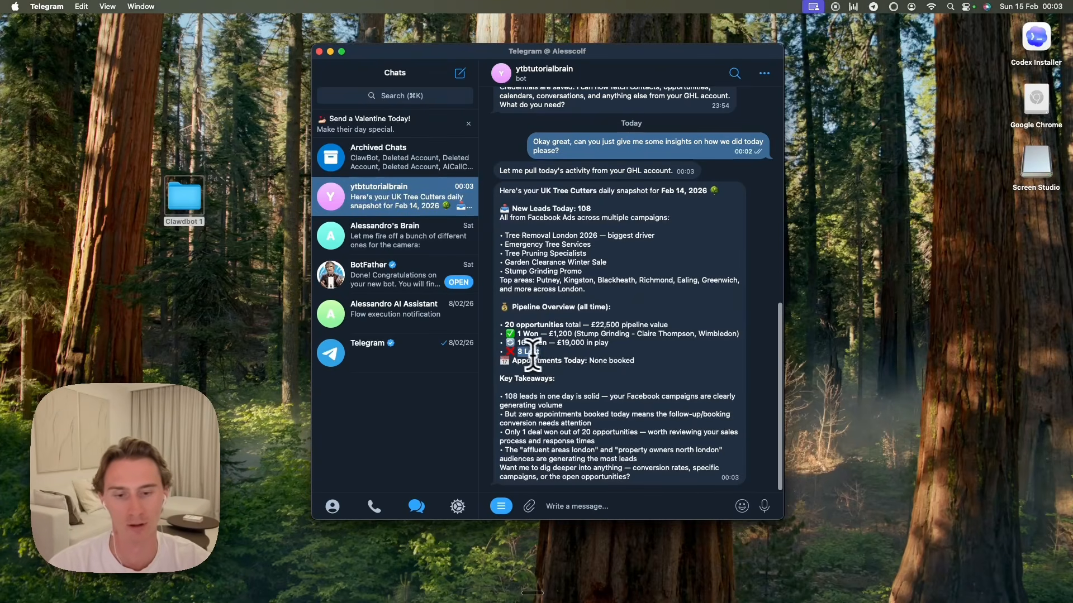
scroll(591, 425, up, 1)
scroll(701, 441, down, 1)
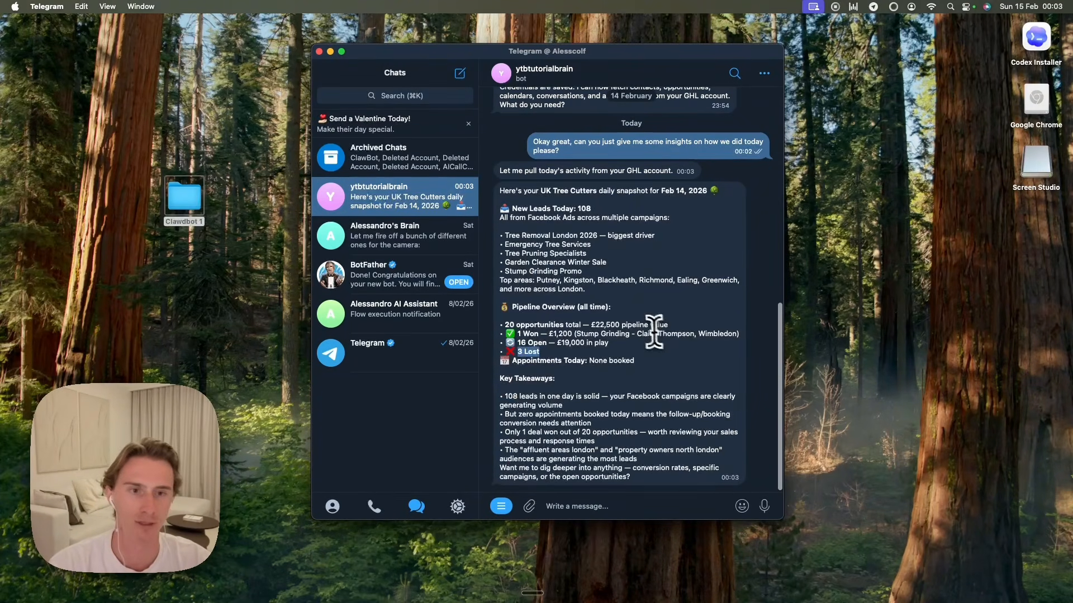
- Switch back to the SOP in Google Docs and skim the Introduction from its title to the two SOP types
key(ctrl+Right)
scroll(455, 503, up, 10)
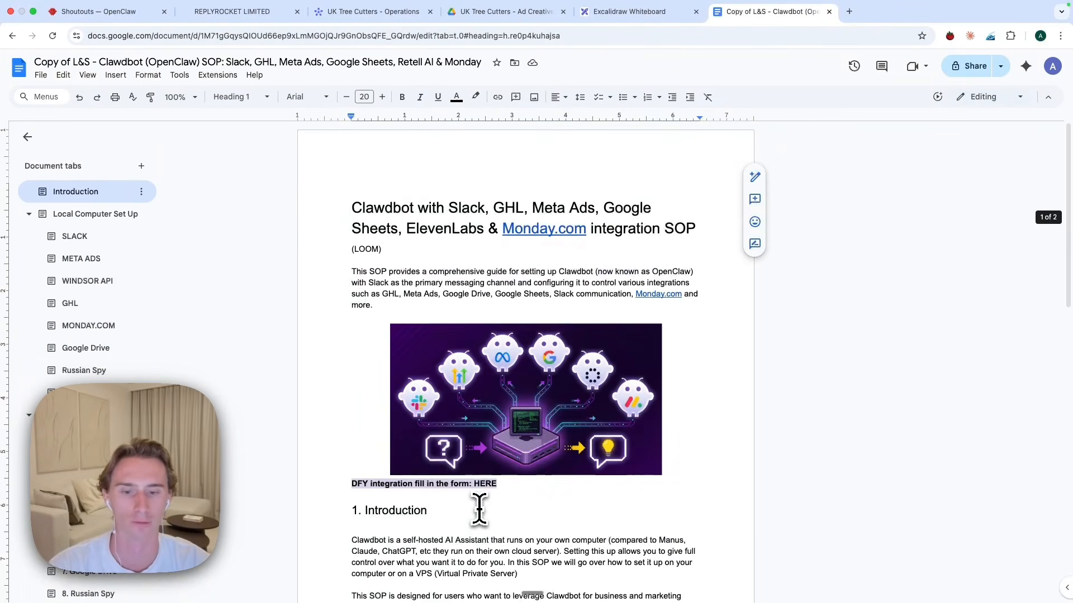
scroll(450, 385, down, 3)
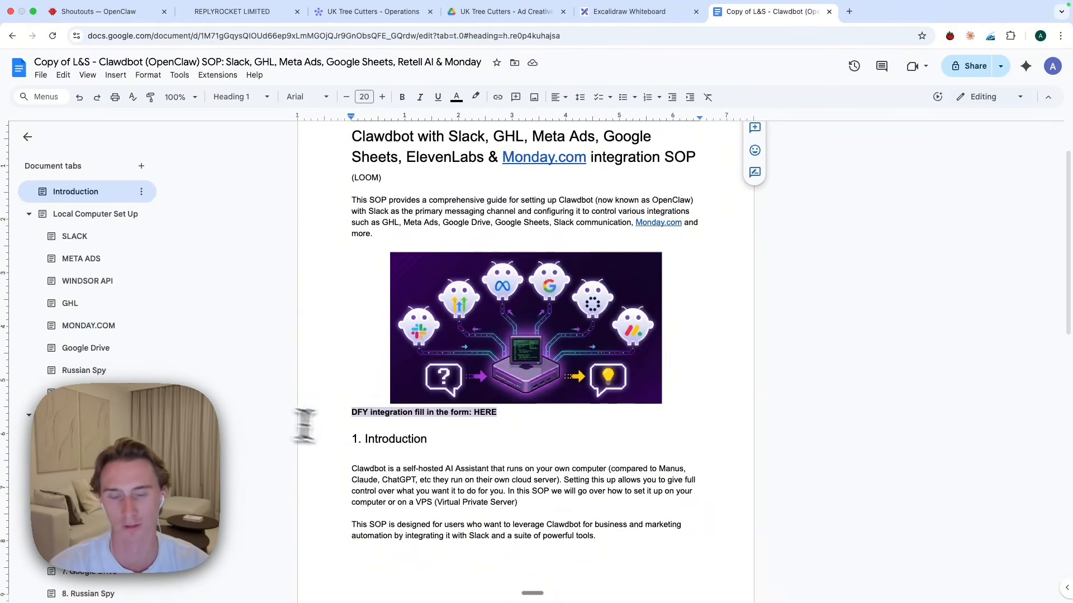
scroll(368, 439, down, 6)
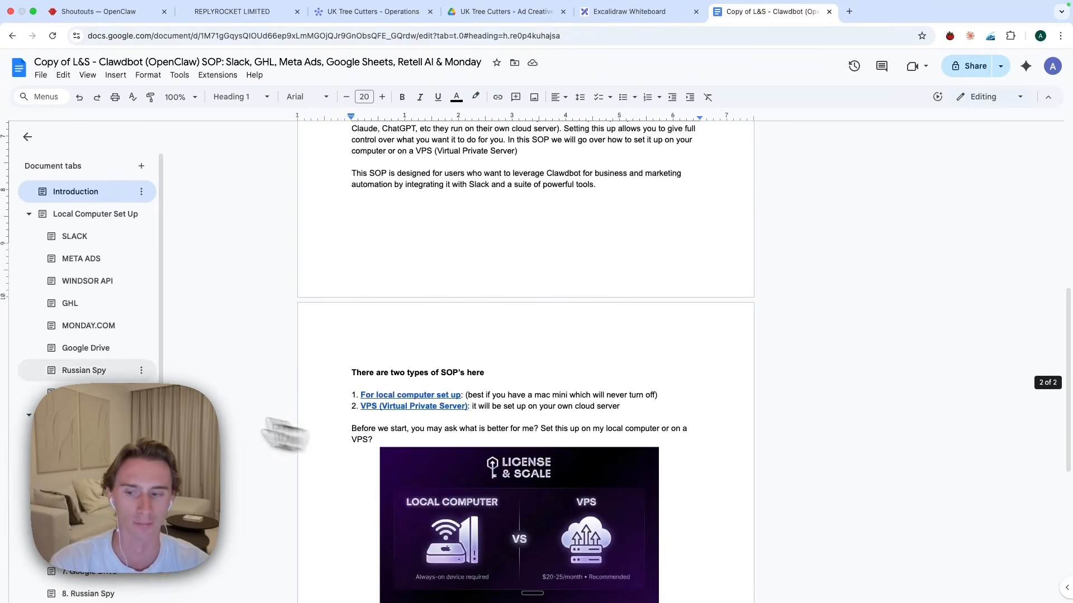
- Open the SOP's SLACK section under Local Computer Set Up and follow the yourownaiassistant.com link in its installation steps
click(96, 306)
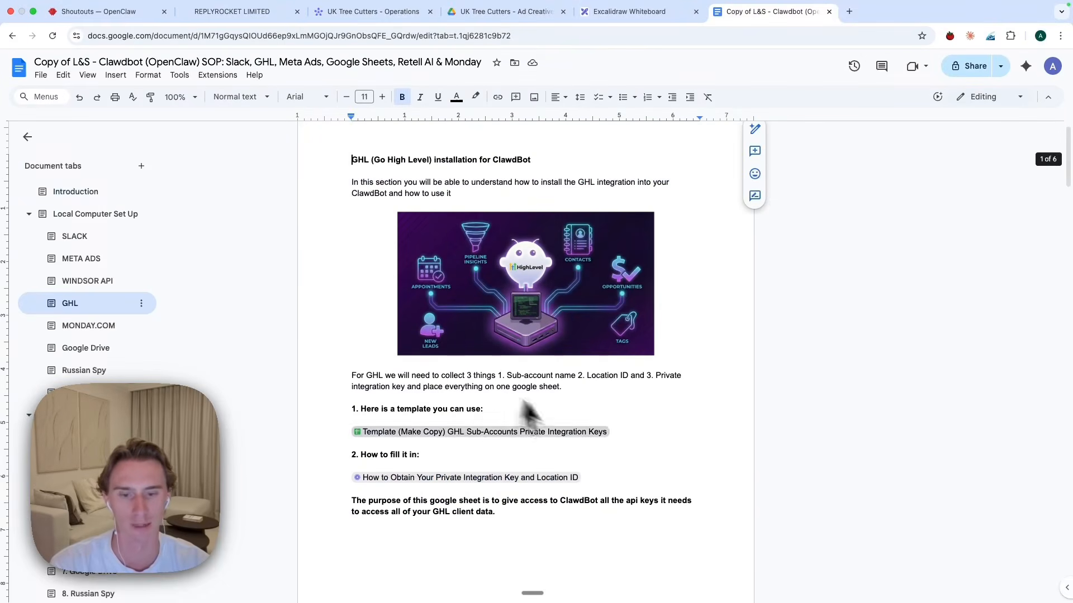
click(96, 240)
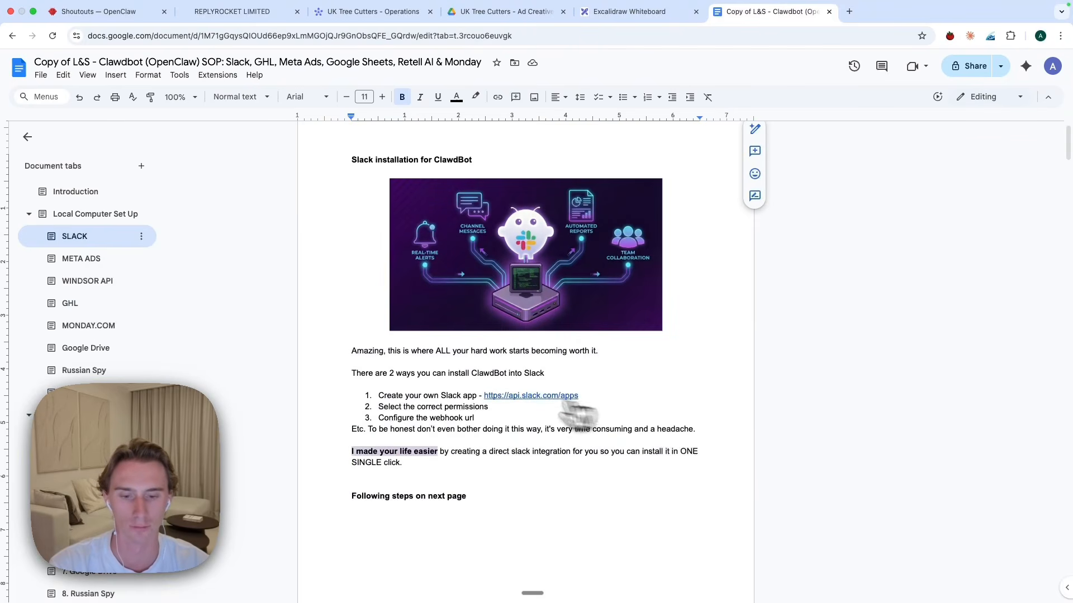
scroll(438, 343, down, 1)
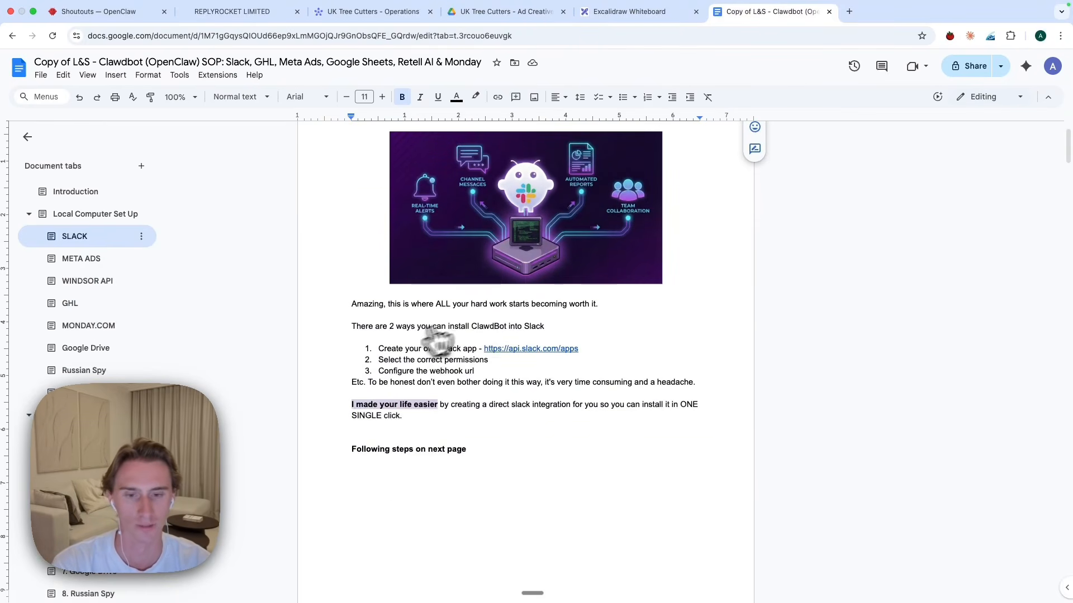
scroll(503, 354, down, 5)
scroll(438, 420, down, 3)
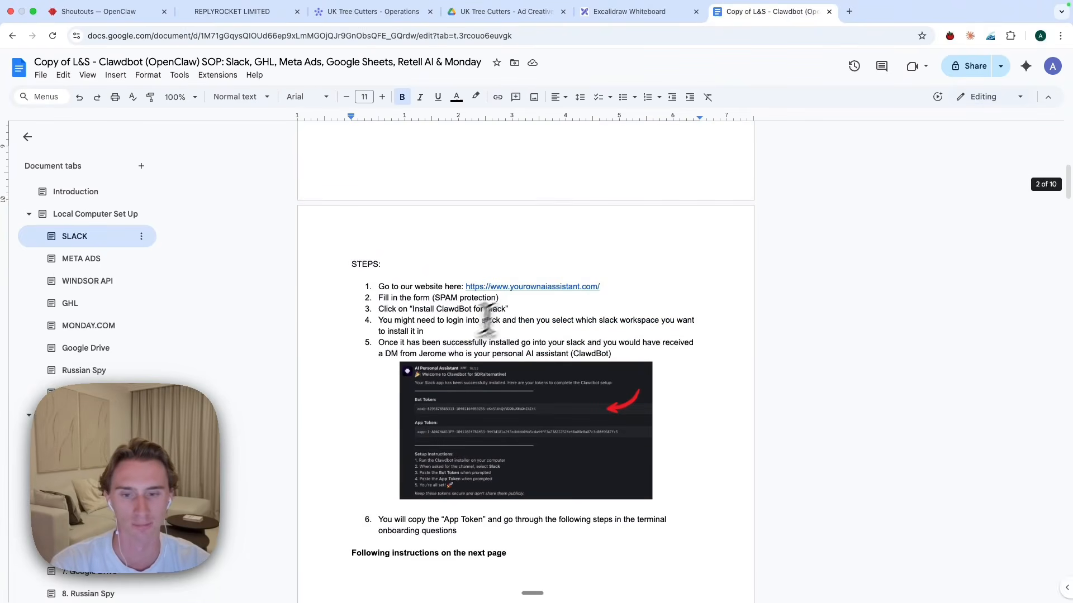
click(546, 286)
click(530, 306)
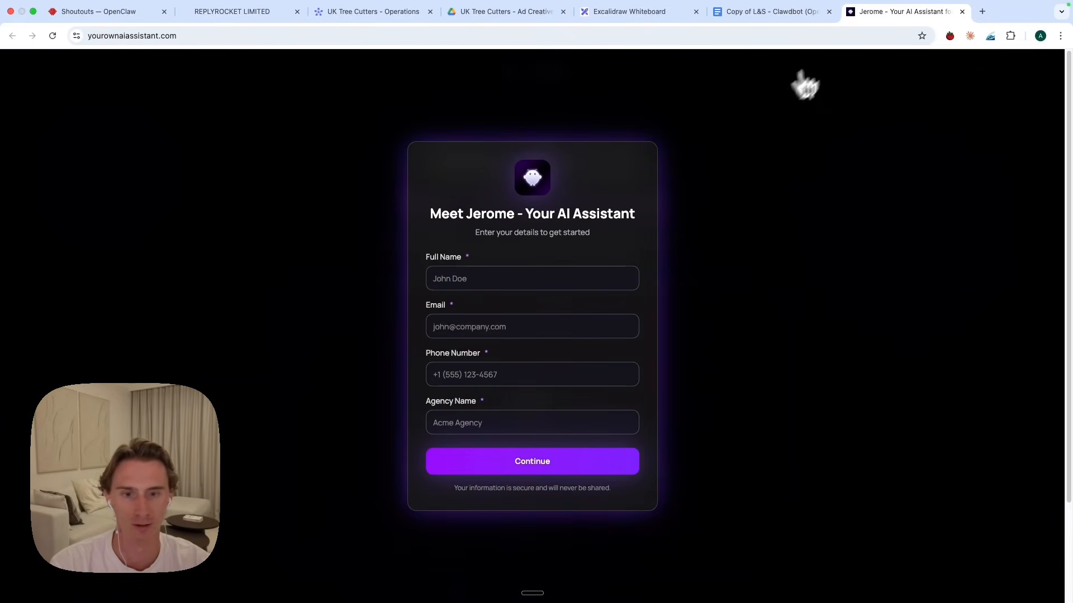
- Return to the SOP and review the Slack section from the two installation methods to the six numbered steps
click(755, 15)
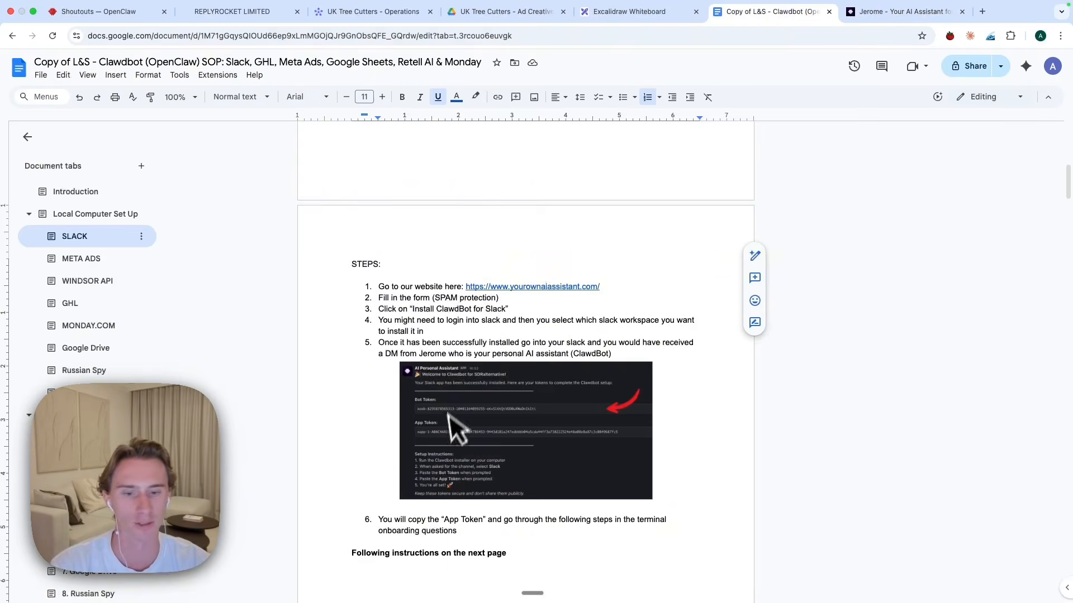
scroll(516, 400, down, 5)
scroll(516, 400, up, 3)
scroll(517, 401, down, 5)
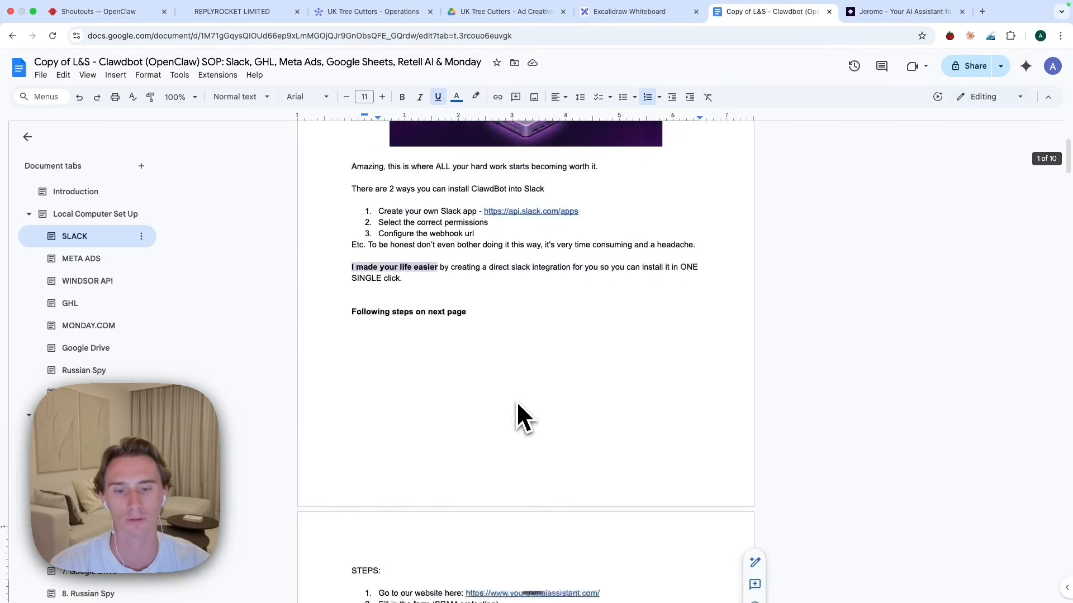
scroll(515, 405, up, 5)
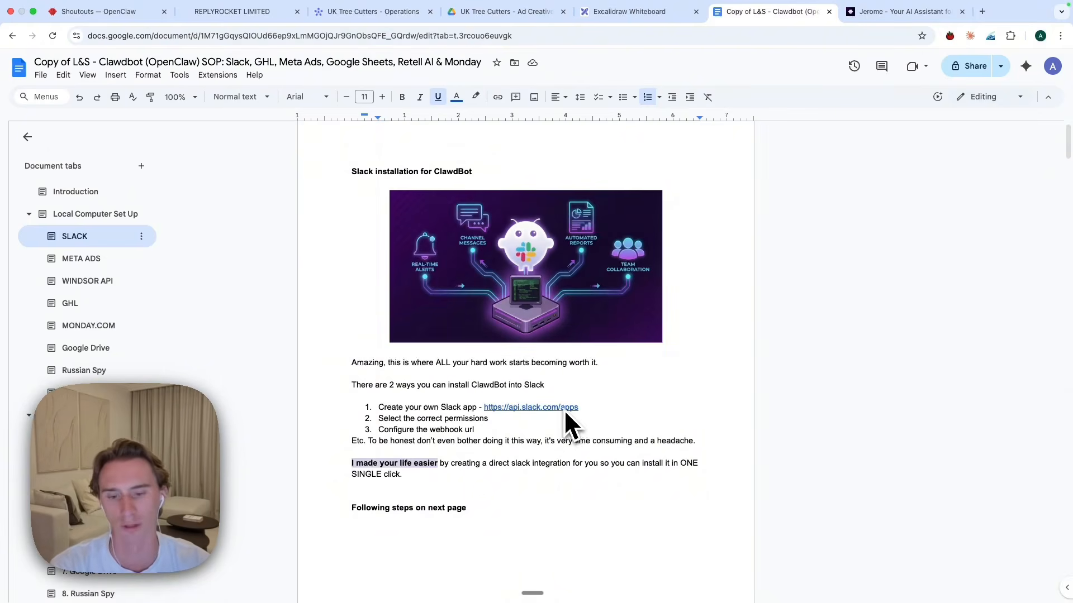
scroll(566, 414, down, 8)
scroll(686, 350, down, 1)
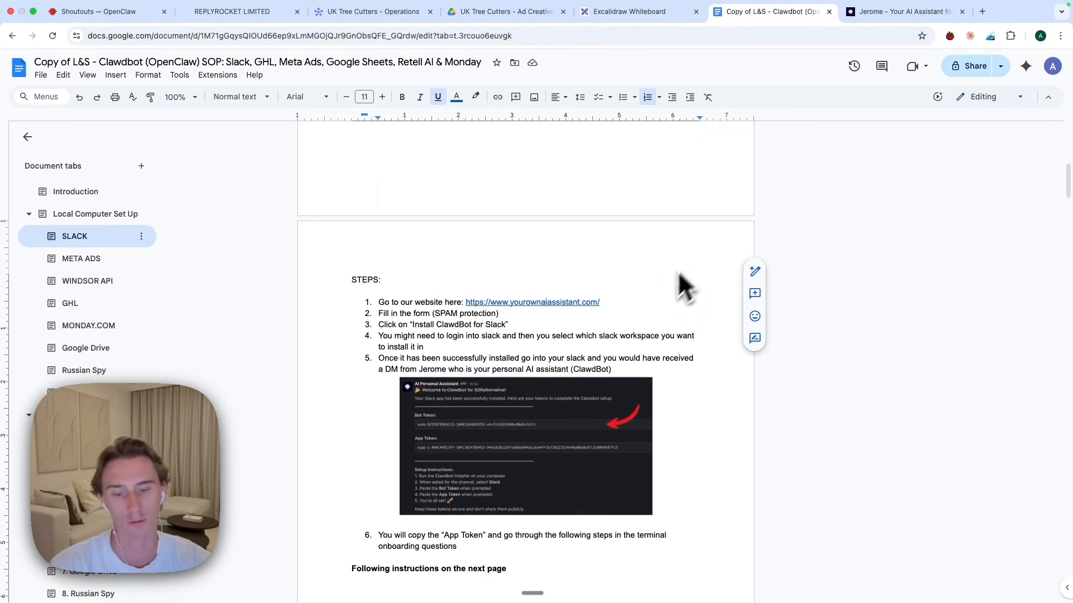
scroll(514, 447, down, 2)
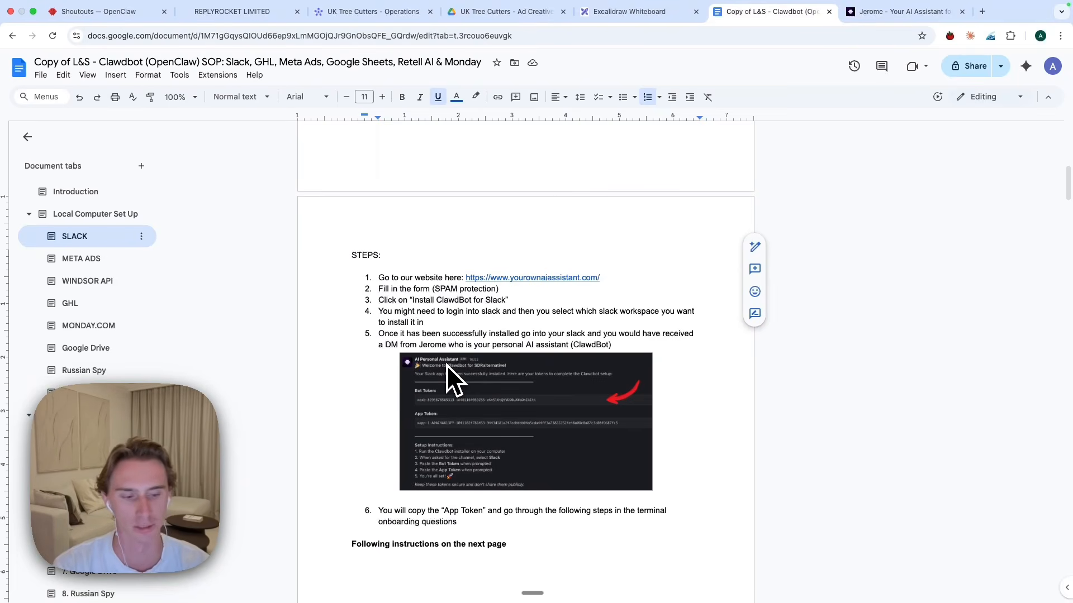
- Preview the yourownaiassistant.com link in the first Slack installation step and dismiss the preview without changing the link
click(558, 277)
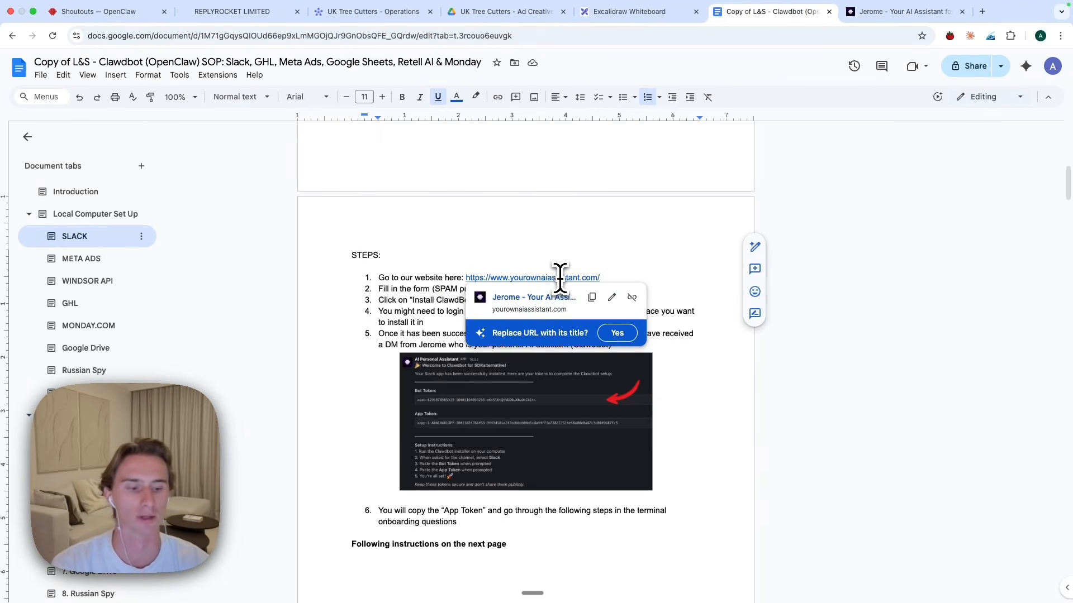
click(543, 246)
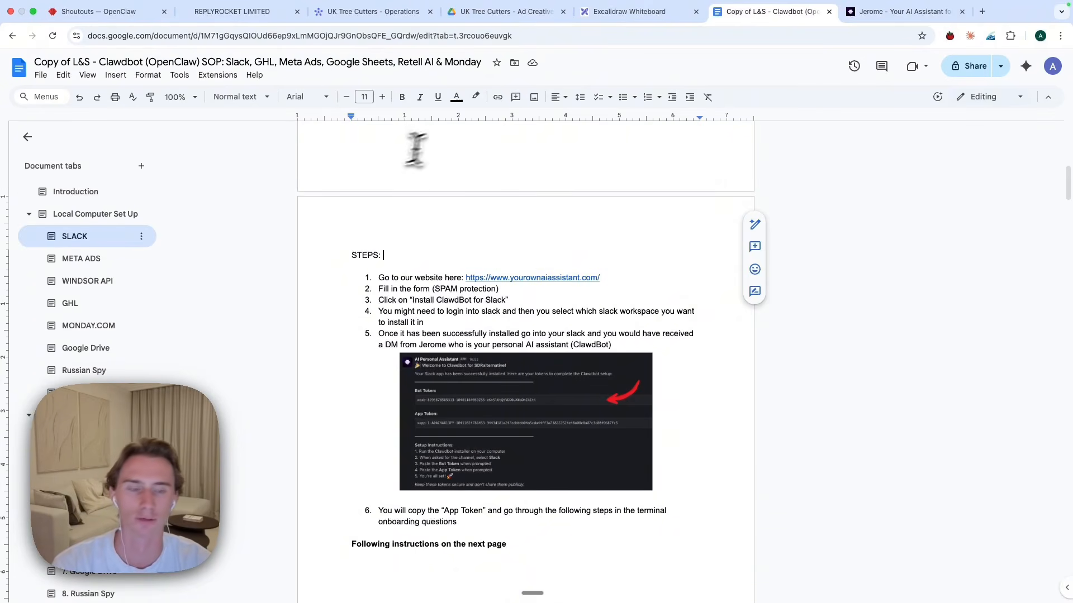
click(556, 276)
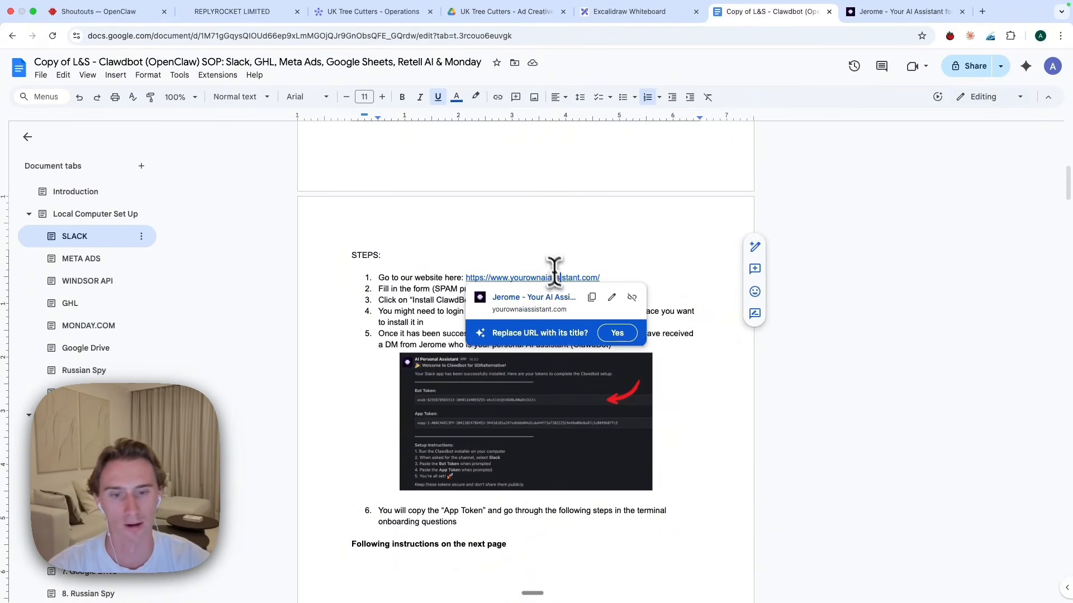
click(544, 251)
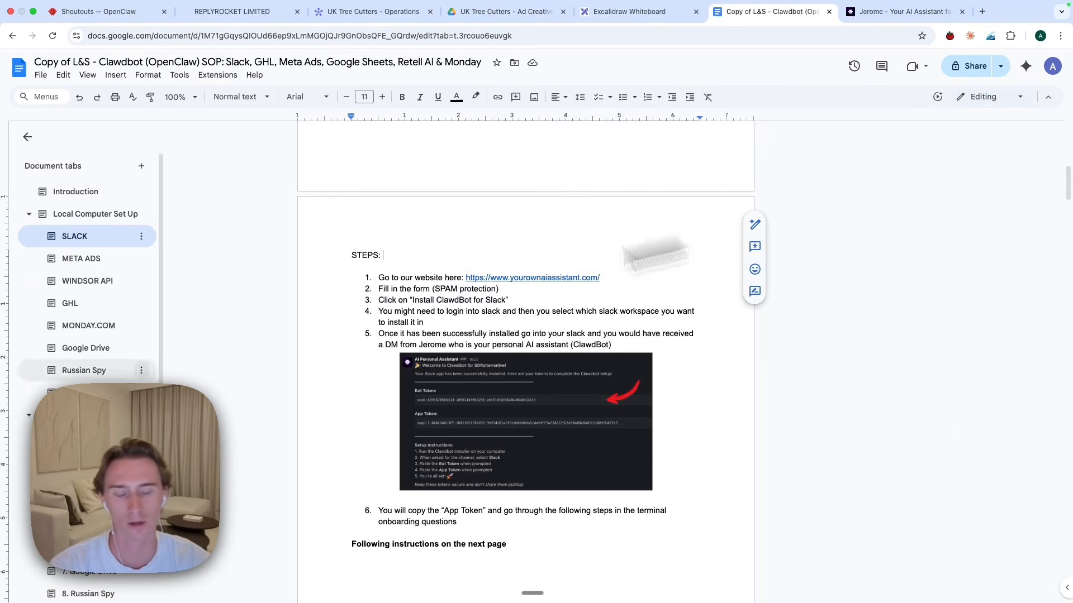
- Skim the Slack instructions through finding the channel ID and the terminal configuration check, and return to the section's beginning
scroll(663, 510, down, 3)
scroll(648, 498, up, 2)
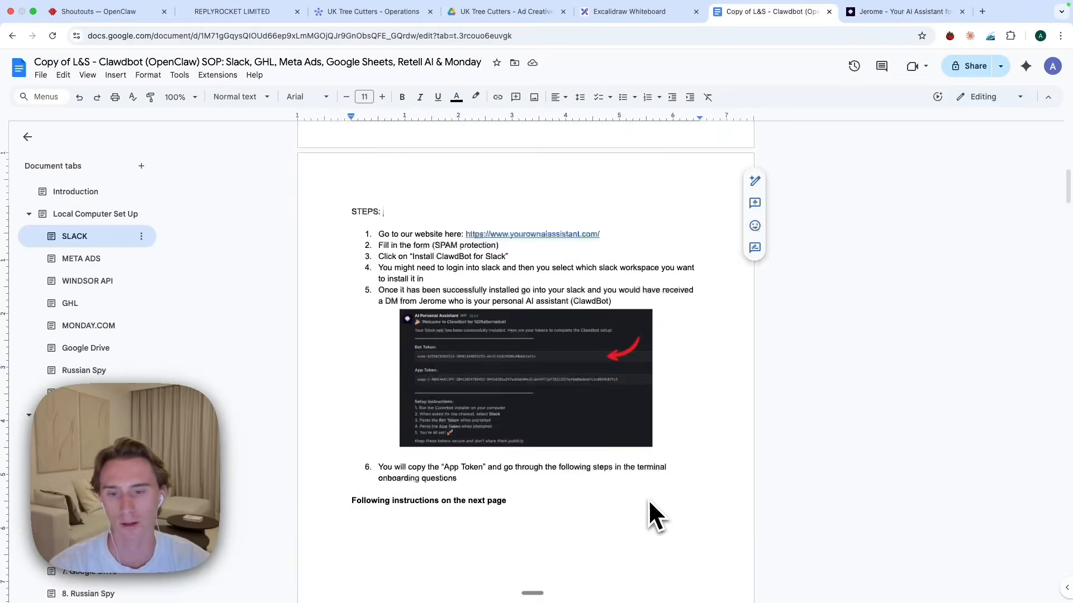
scroll(648, 498, down, 15)
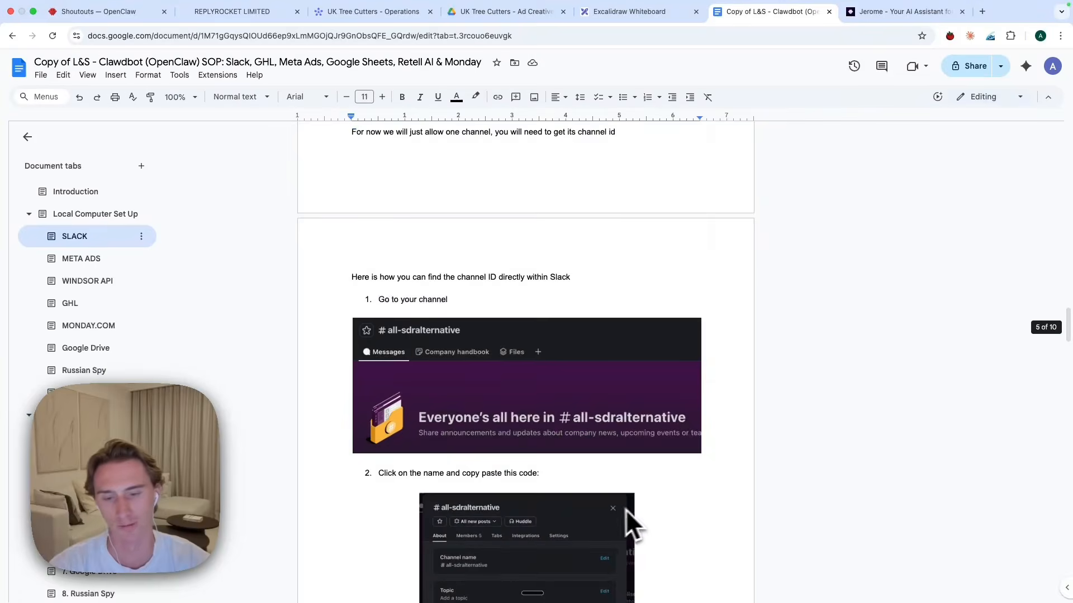
scroll(626, 509, down, 6)
scroll(484, 429, up, 2)
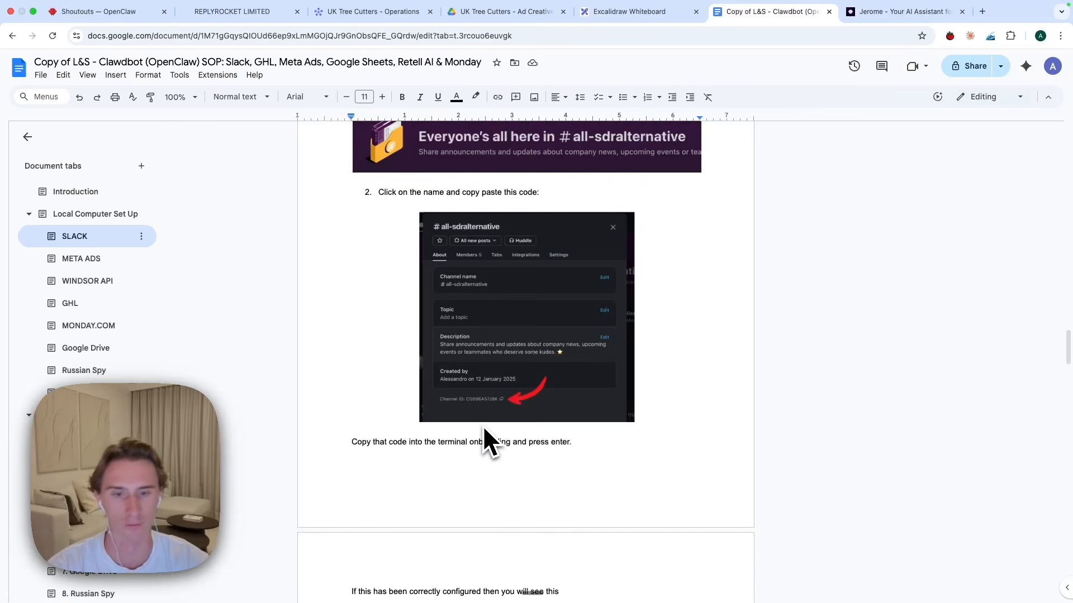
scroll(484, 428, down, 4)
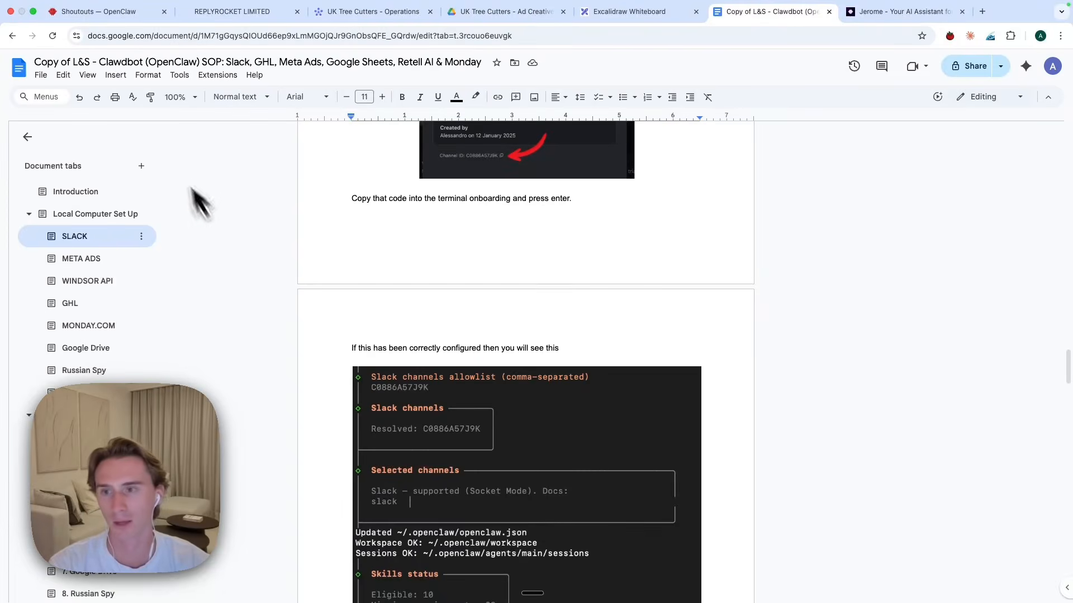
click(100, 236)
scroll(530, 439, down, 1)
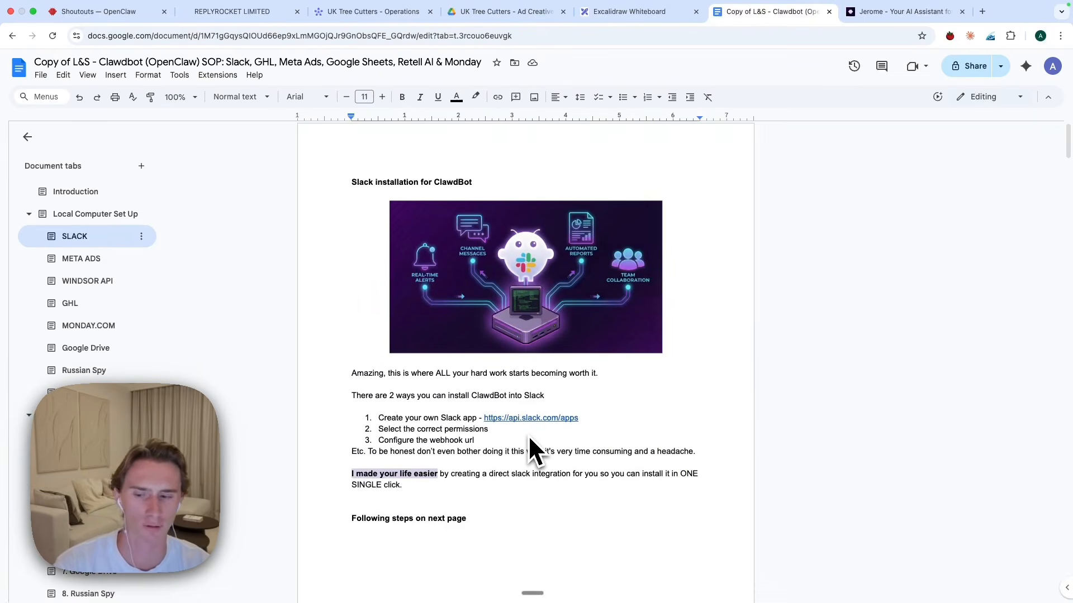